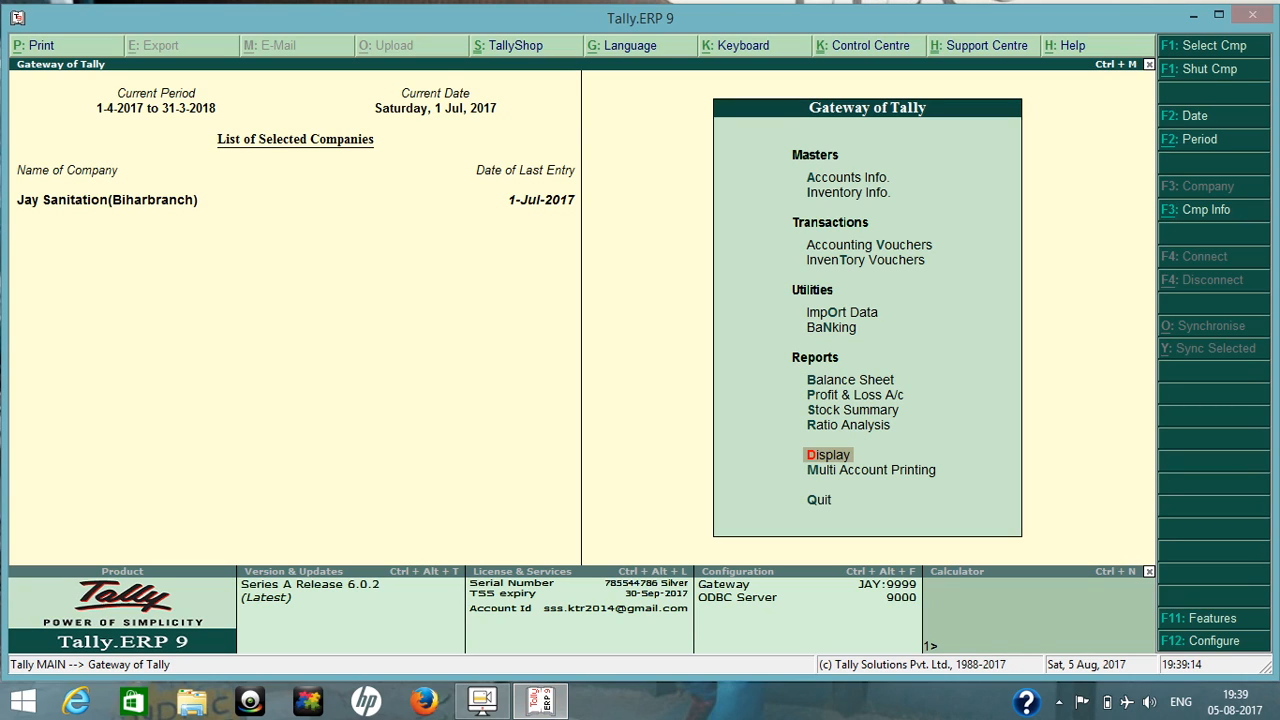
Start a new receipt voucher and choose HDFC BANK as its account.
{"action": "key", "text": "v"}
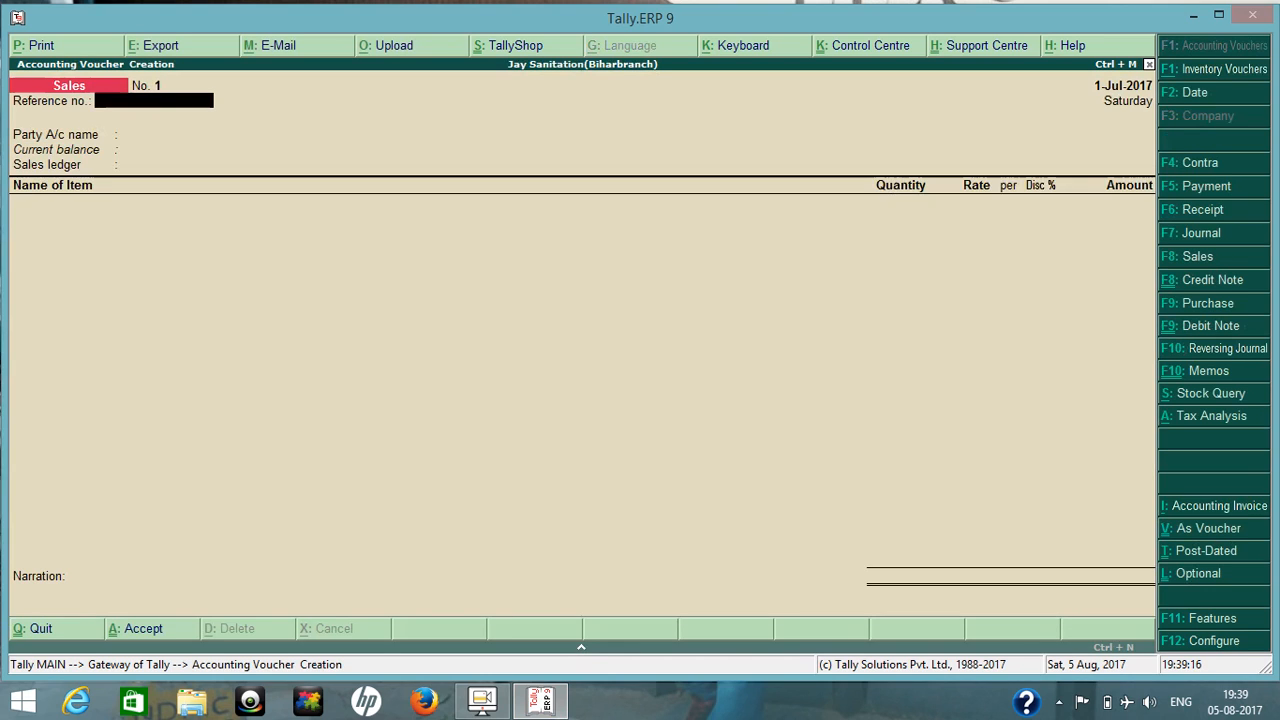
{"action": "key", "text": "F6"}
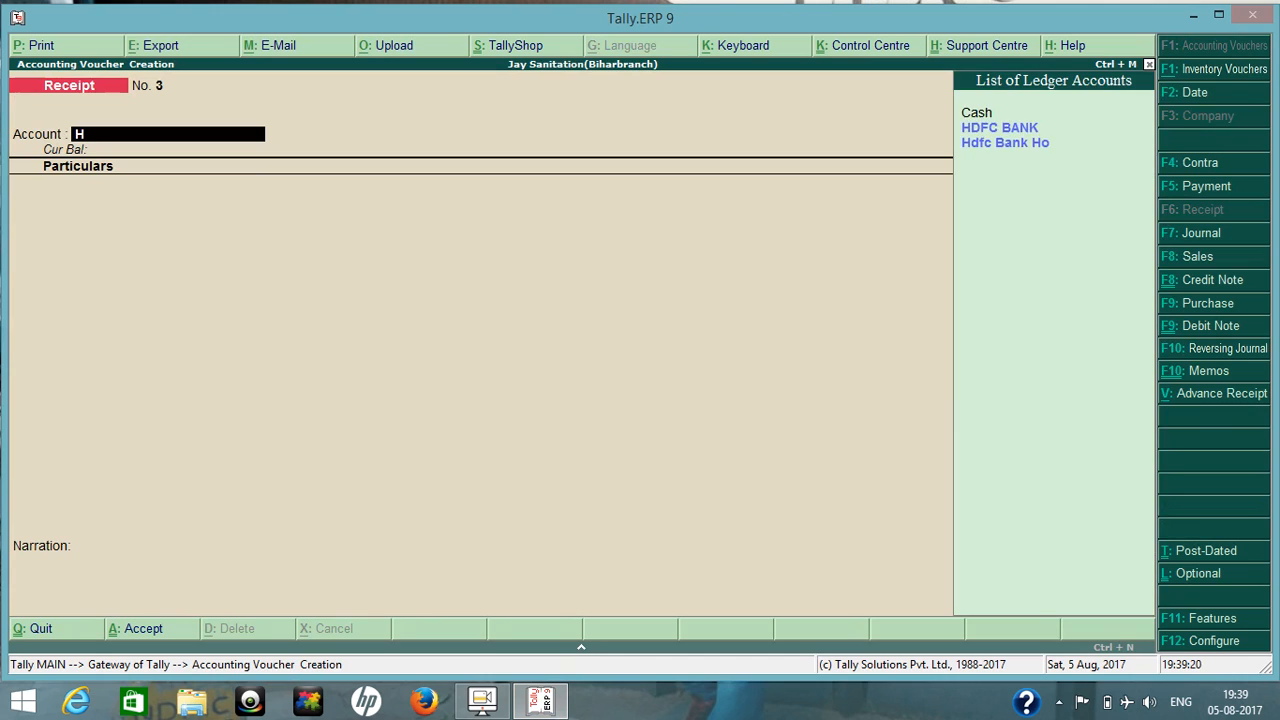
{"action": "key", "text": "Down"}
{"action": "key", "text": "Return"}
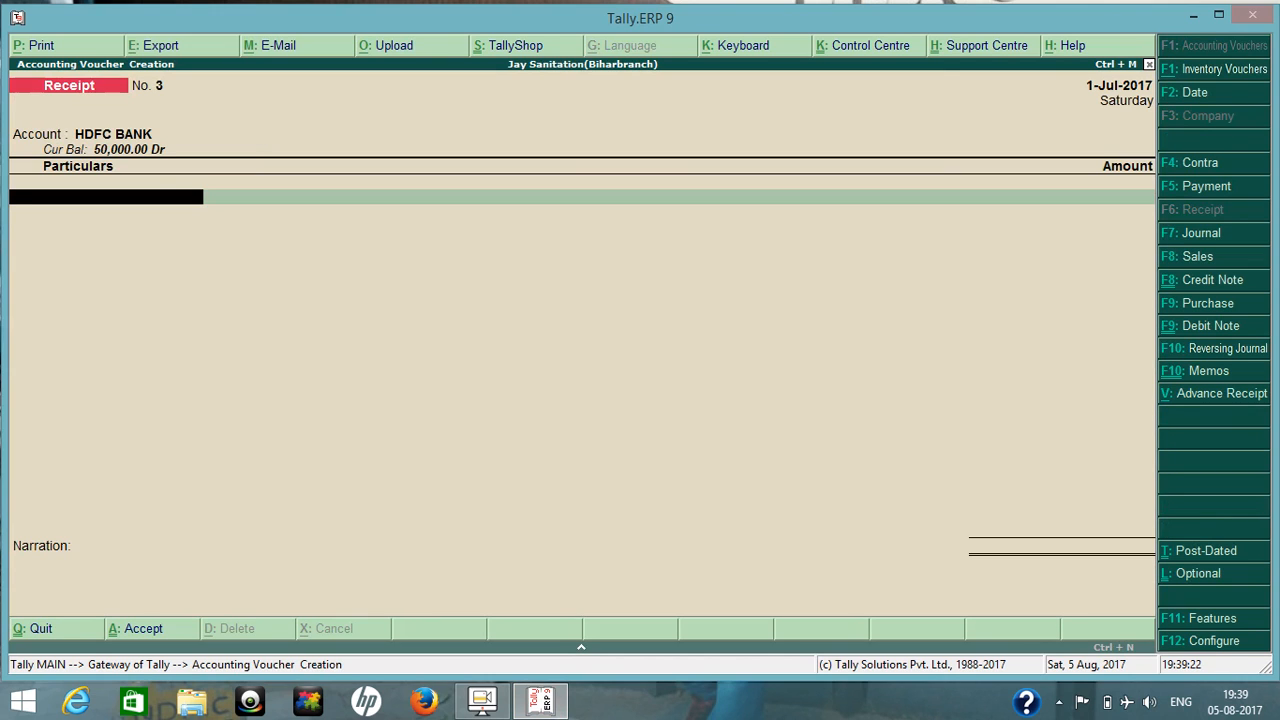
Credit the LOVELY TRADING ledger with an amount of 50,000 in the receipt voucher.
{"action": "key", "text": "Down"}
{"action": "key", "text": "Down"}
{"action": "key", "text": "Down"}
{"action": "key", "text": "Down"}
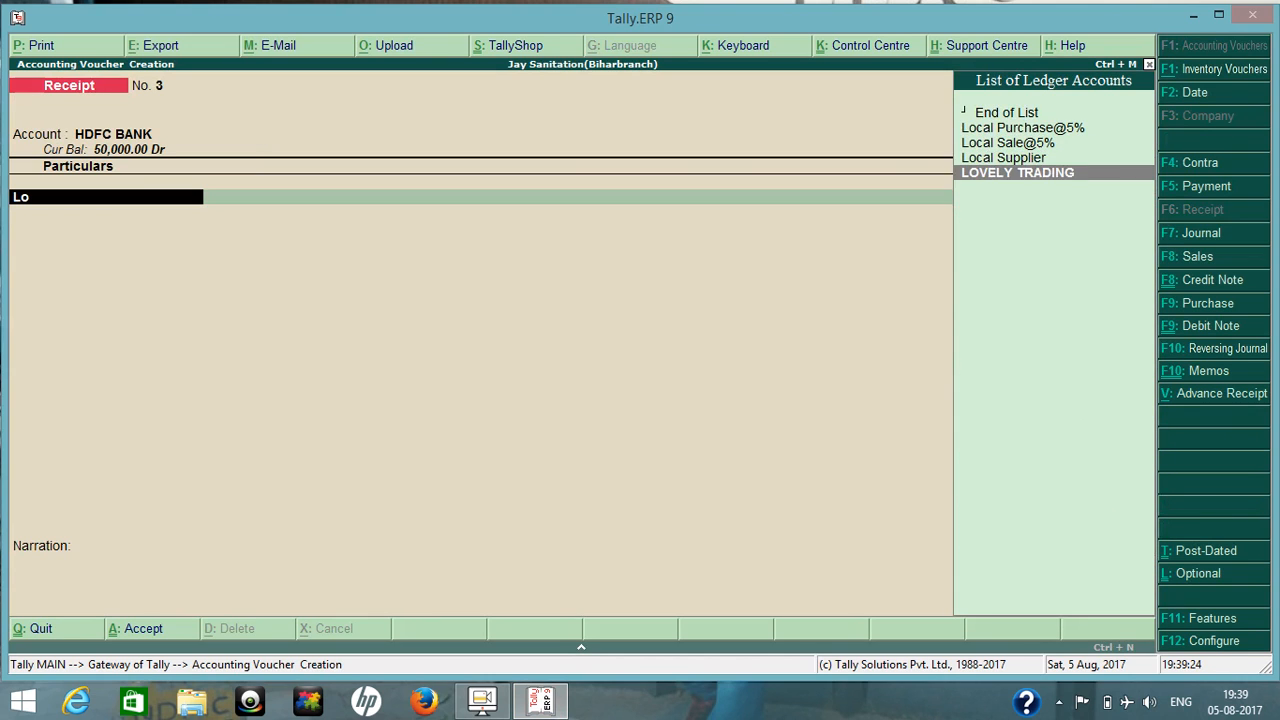
{"action": "key", "text": "Return"}
{"action": "type", "text": "50,00"}
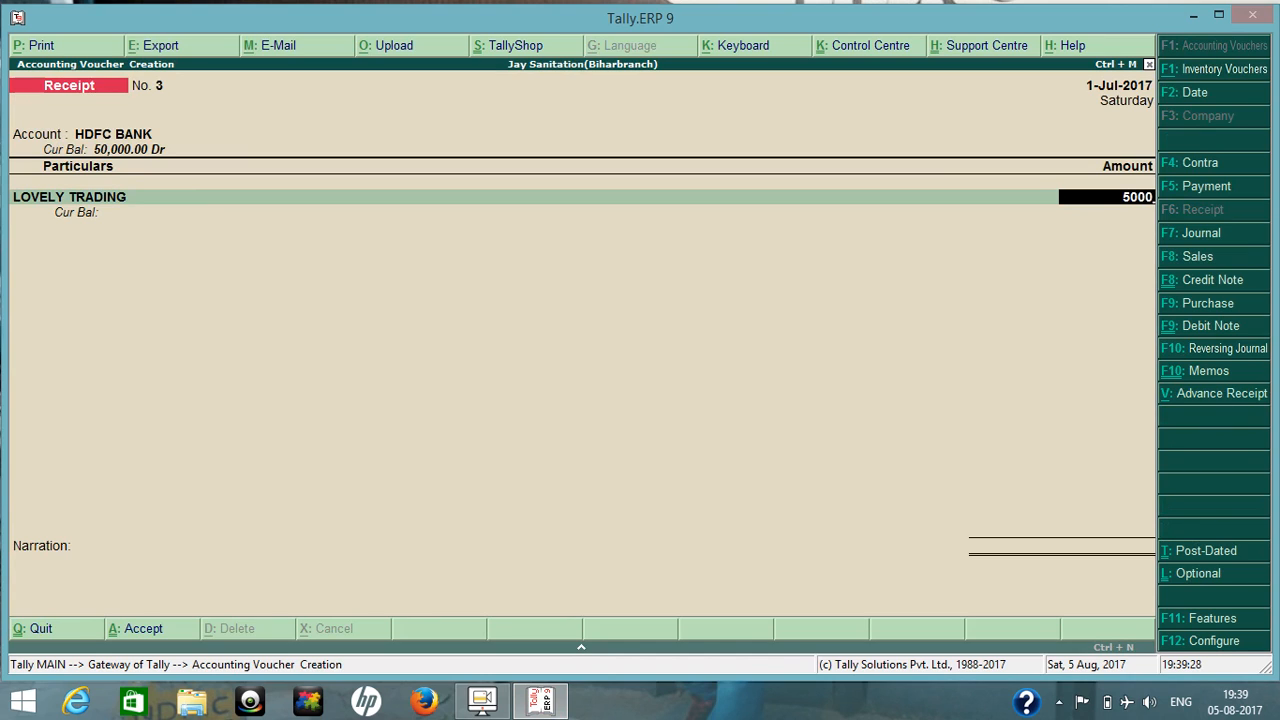
{"action": "type", "text": "0"}
{"action": "key", "text": "Return"}
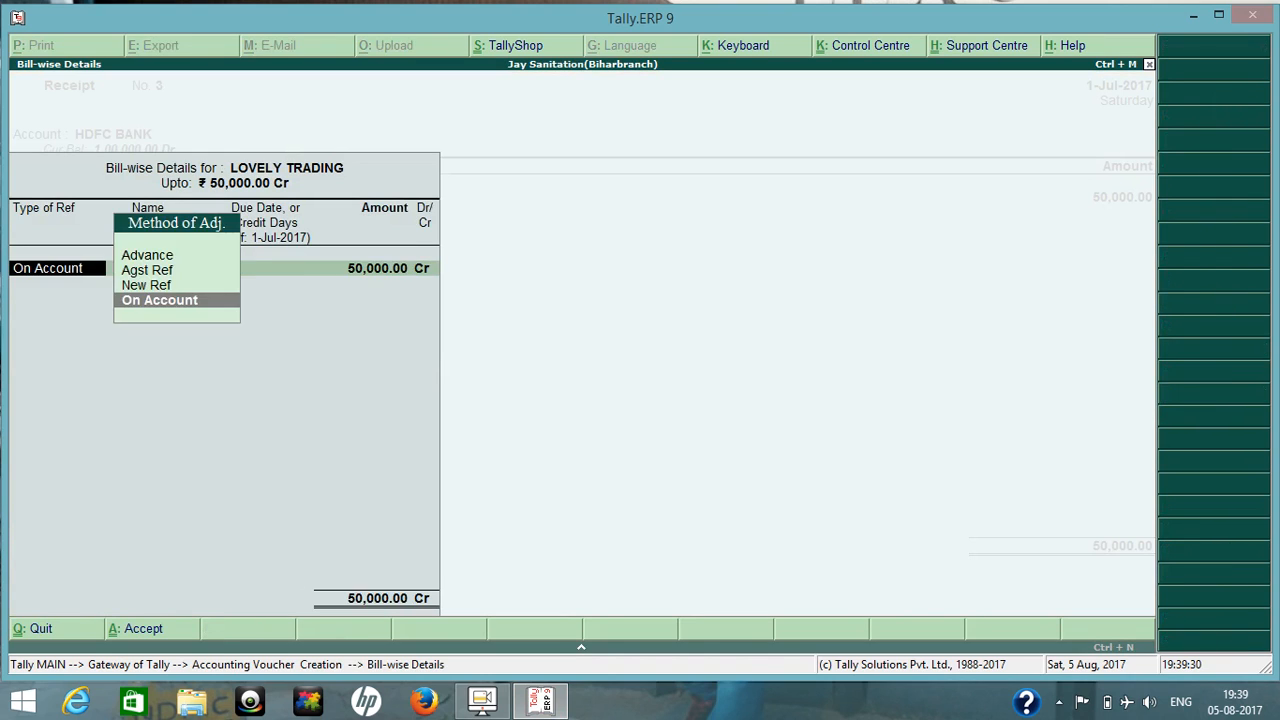
Allocate the LOVELY TRADING receipt bill-wise as an Advance with reference name 3 for the full 50,000.
{"action": "key", "text": "Up"}
{"action": "key", "text": "Up"}
{"action": "key", "text": "Up"}
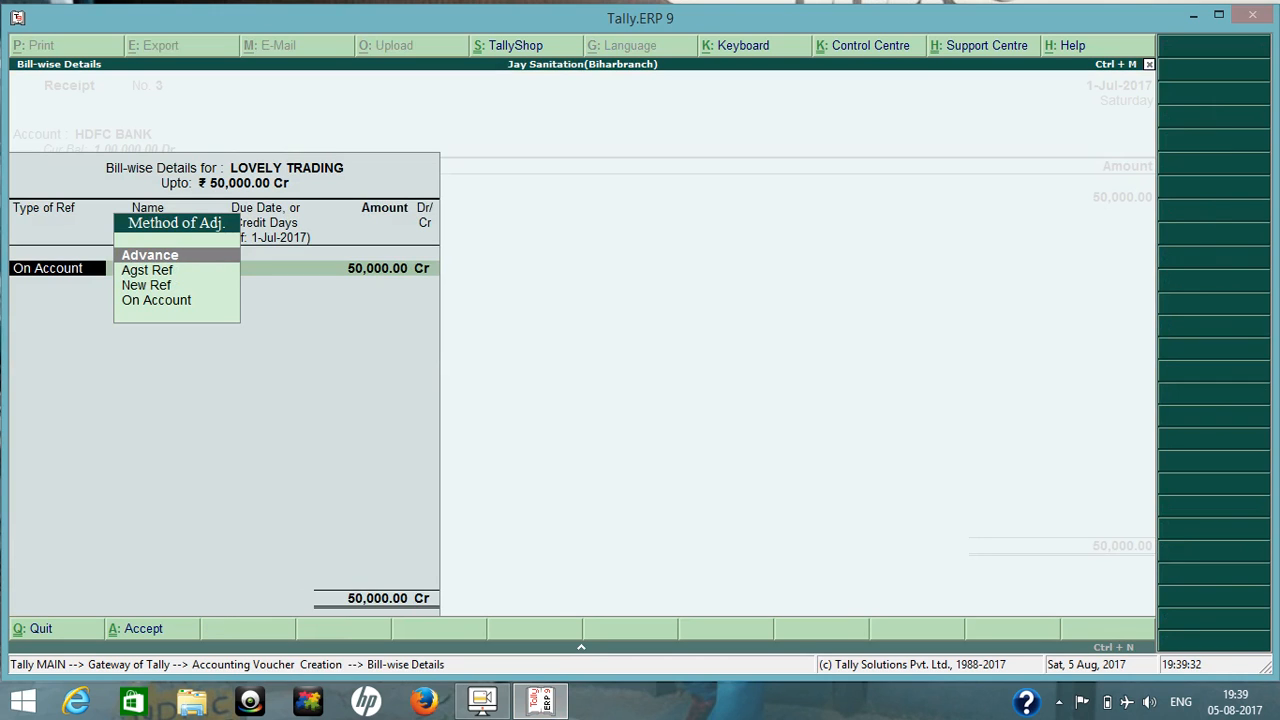
{"action": "key", "text": "Return"}
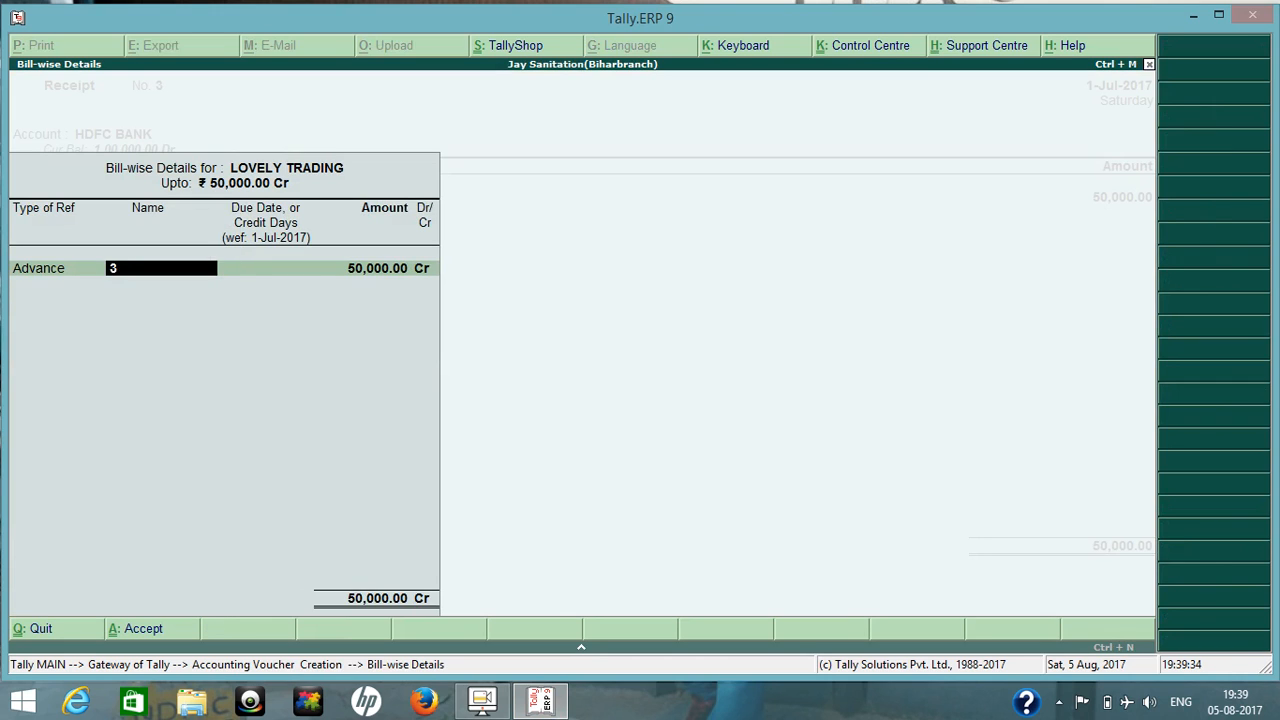
{"action": "key", "text": "Return"}
{"action": "key", "text": "Return"}
Fill the HDFC BANK allocation as Cheque/DD with the bank set to Not Applicable and the branch left blank.
{"action": "key", "text": "Return"}
{"action": "key", "text": "Return"}
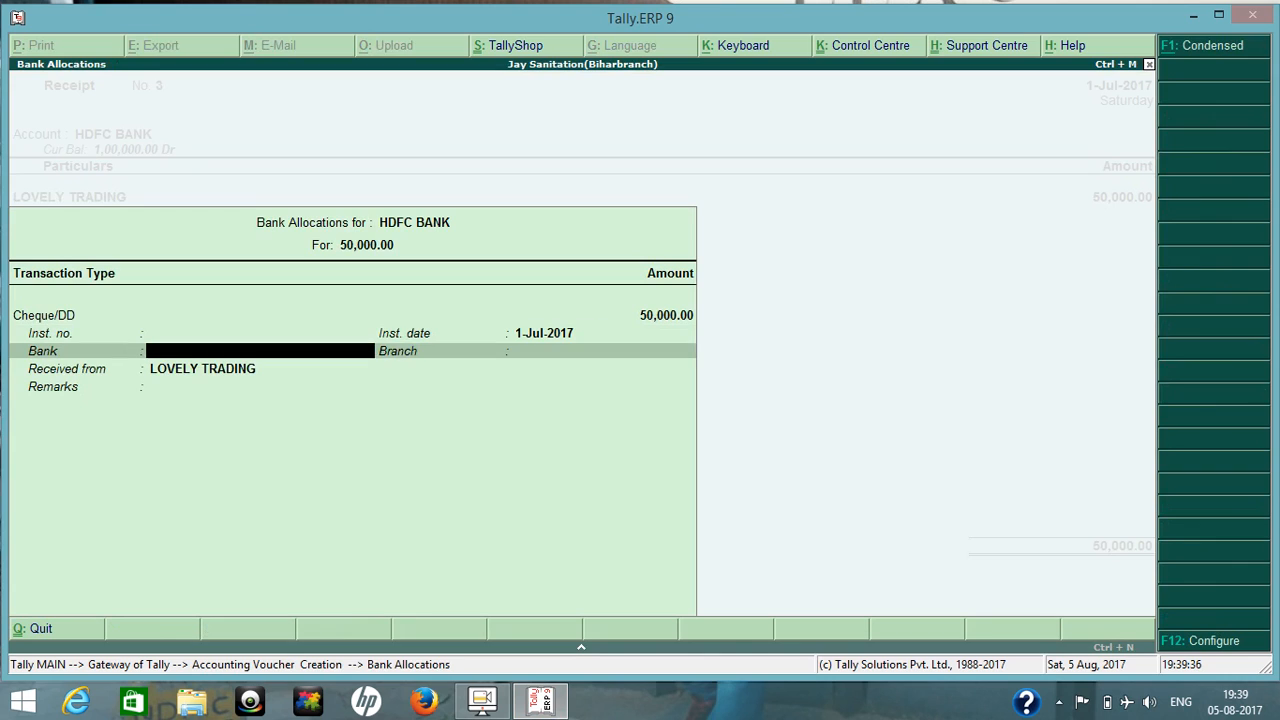
{"action": "key", "text": "Return"}
{"action": "key", "text": "Return"}
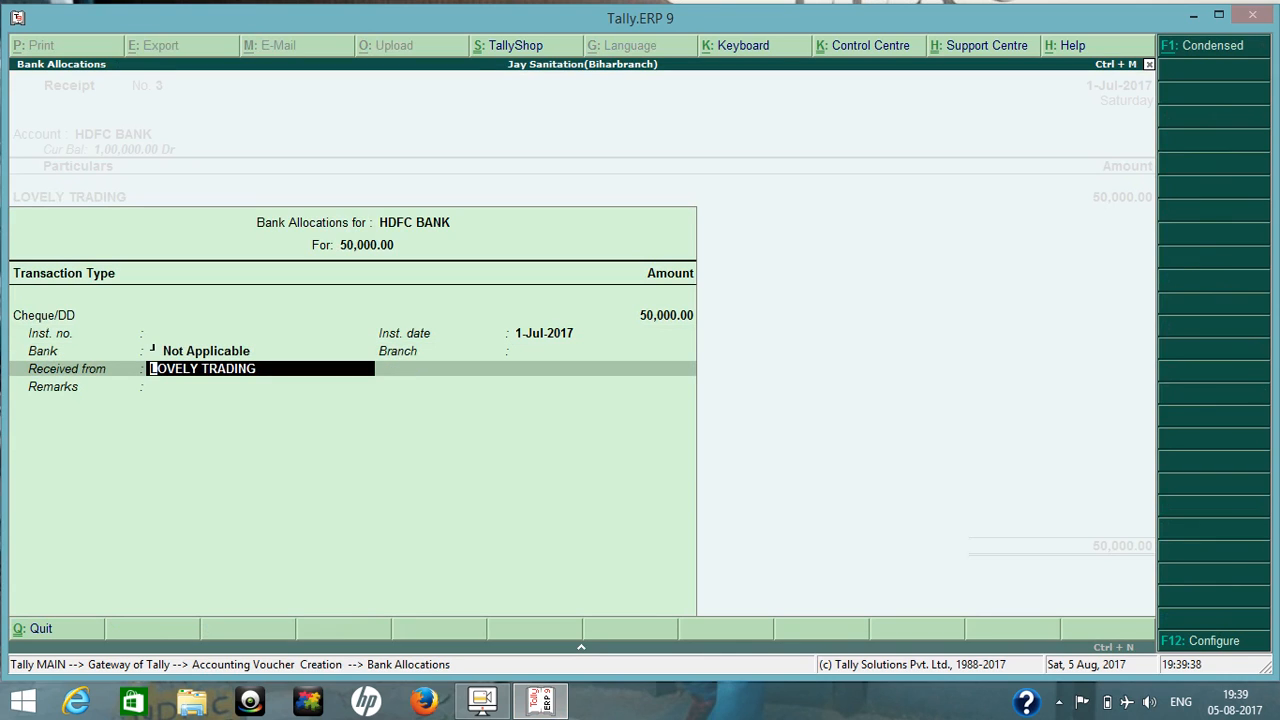
{"action": "key", "text": "F12"}
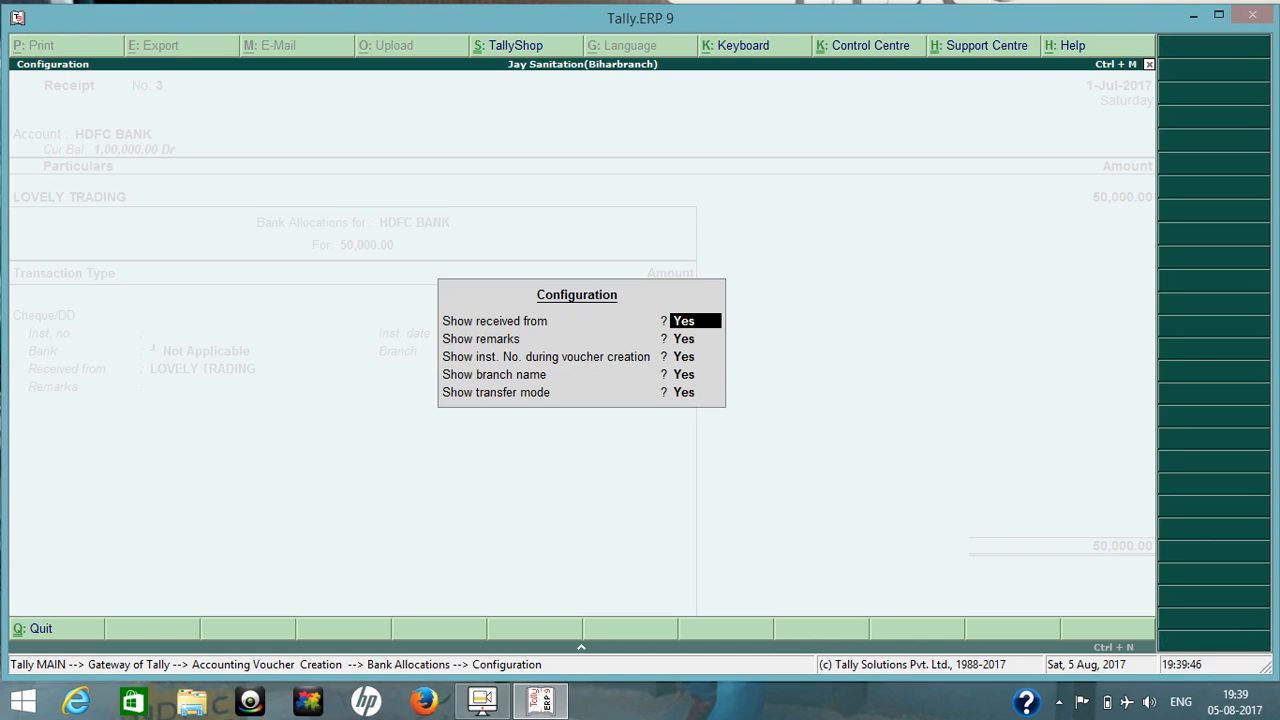
{"action": "key", "text": "Escape"}
{"action": "key", "text": "Escape"}
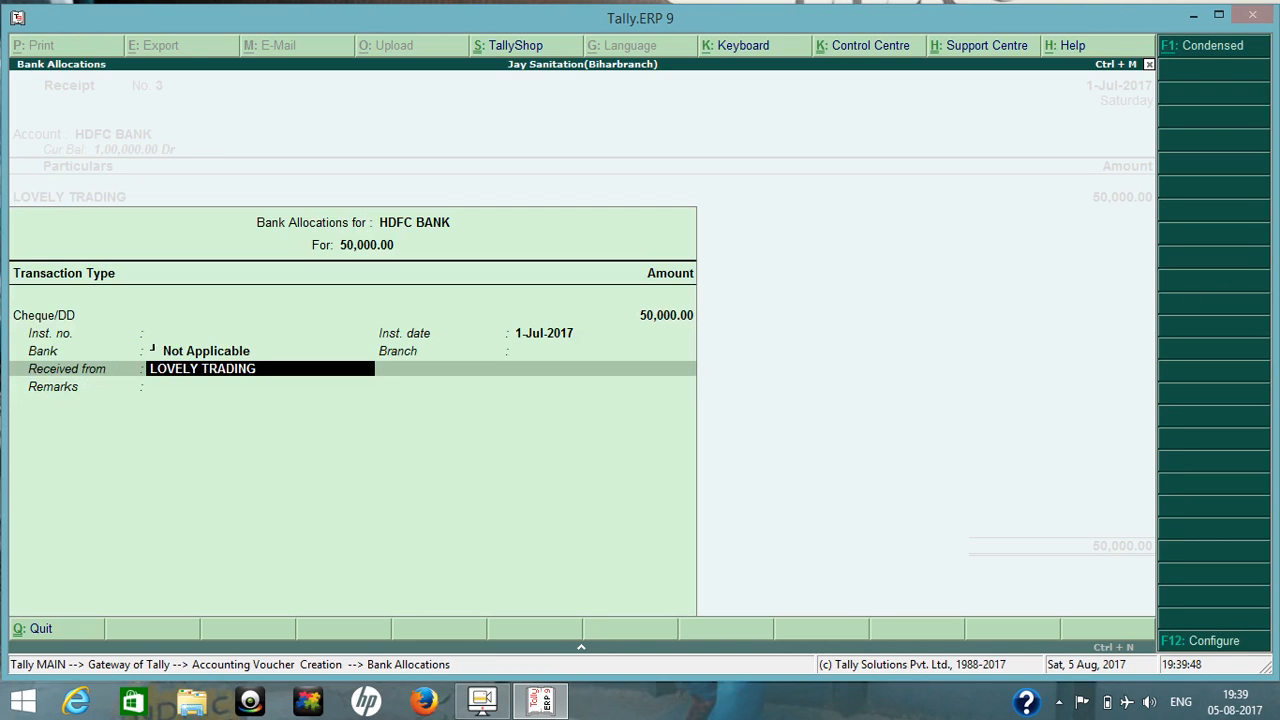
Accept the bank allocation and save the receipt voucher without a narration.
{"action": "key", "text": "Return"}
{"action": "key", "text": "Return"}
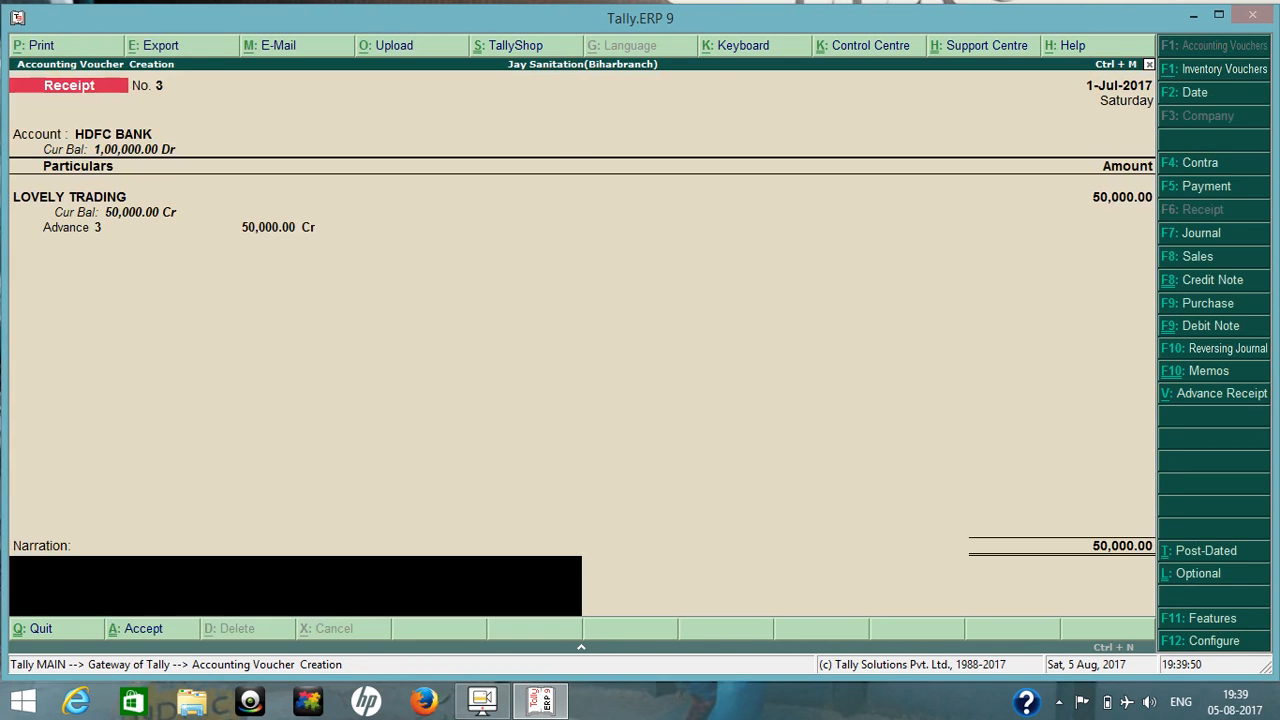
{"action": "key", "text": "Return"}
{"action": "key", "text": "Return"}
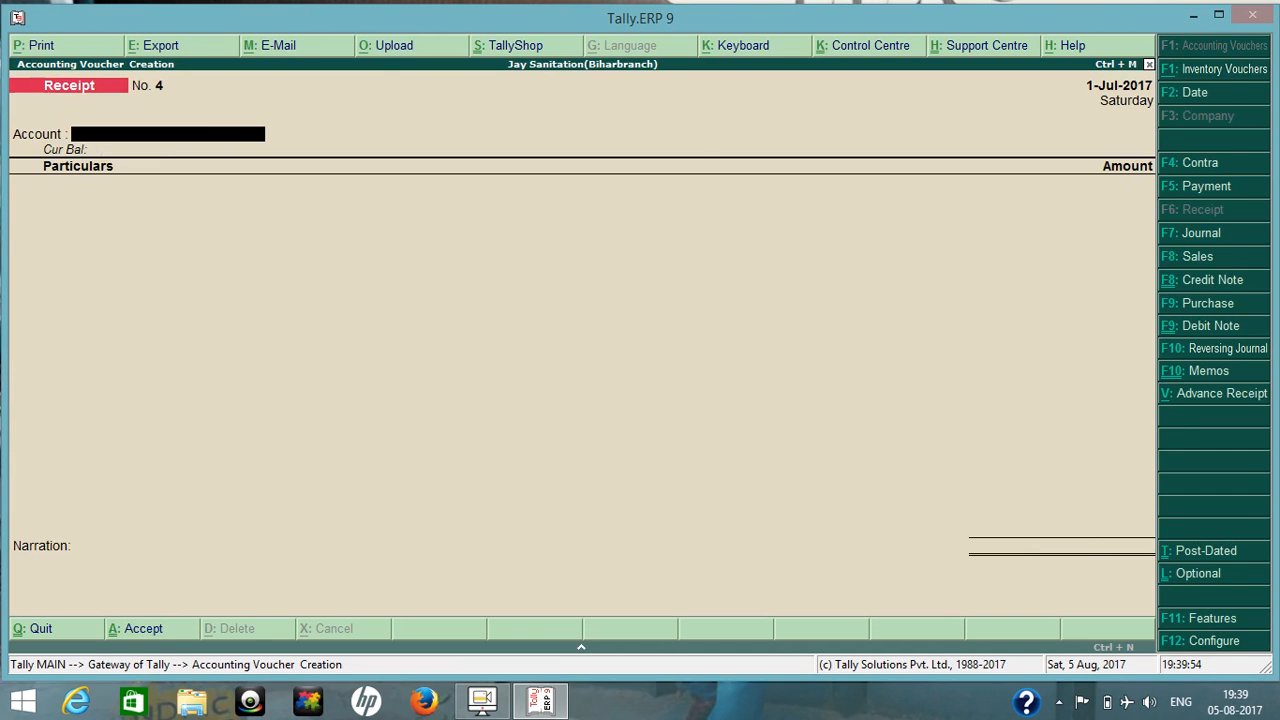
Open the company's accounting features and review the general, outstanding management, cost centre and invoicing options.
{"action": "key", "text": "F12"}
{"action": "key", "text": "Escape"}
{"action": "key", "text": "F11"}
{"action": "key", "text": "Down"}
{"action": "key", "text": "Down"}
{"action": "key", "text": "Down"}
{"action": "key", "text": "Down"}
{"action": "key", "text": "Down"}
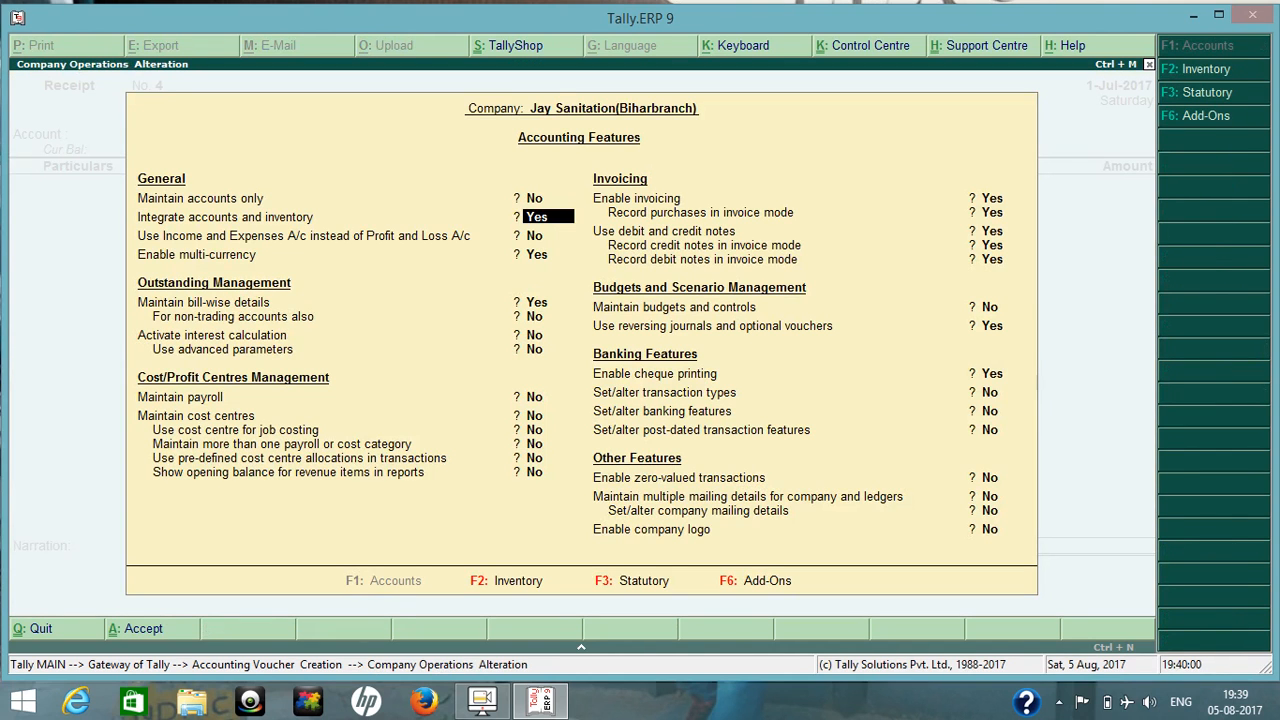
{"action": "key", "text": "Up"}
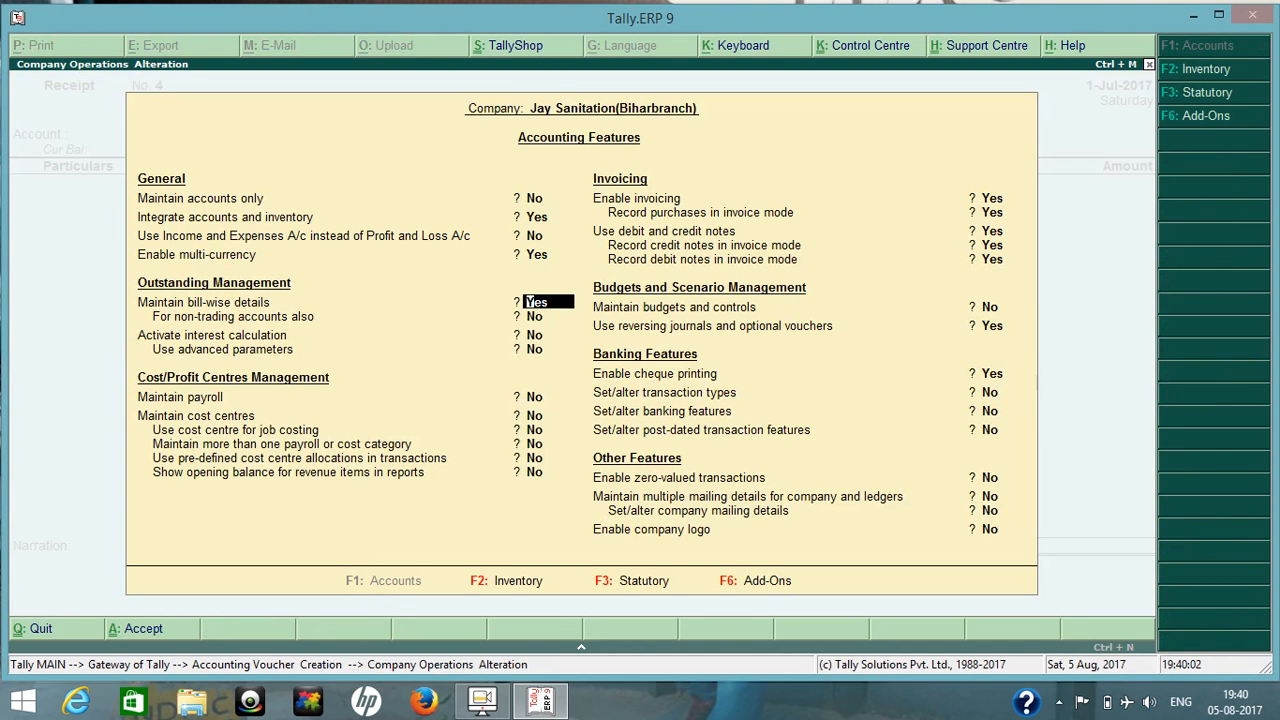
{"action": "key", "text": "Down"}
{"action": "key", "text": "Down"}
{"action": "key", "text": "Down"}
{"action": "key", "text": "Down"}
{"action": "key", "text": "Down"}
{"action": "key", "text": "Down"}
{"action": "key", "text": "Down"}
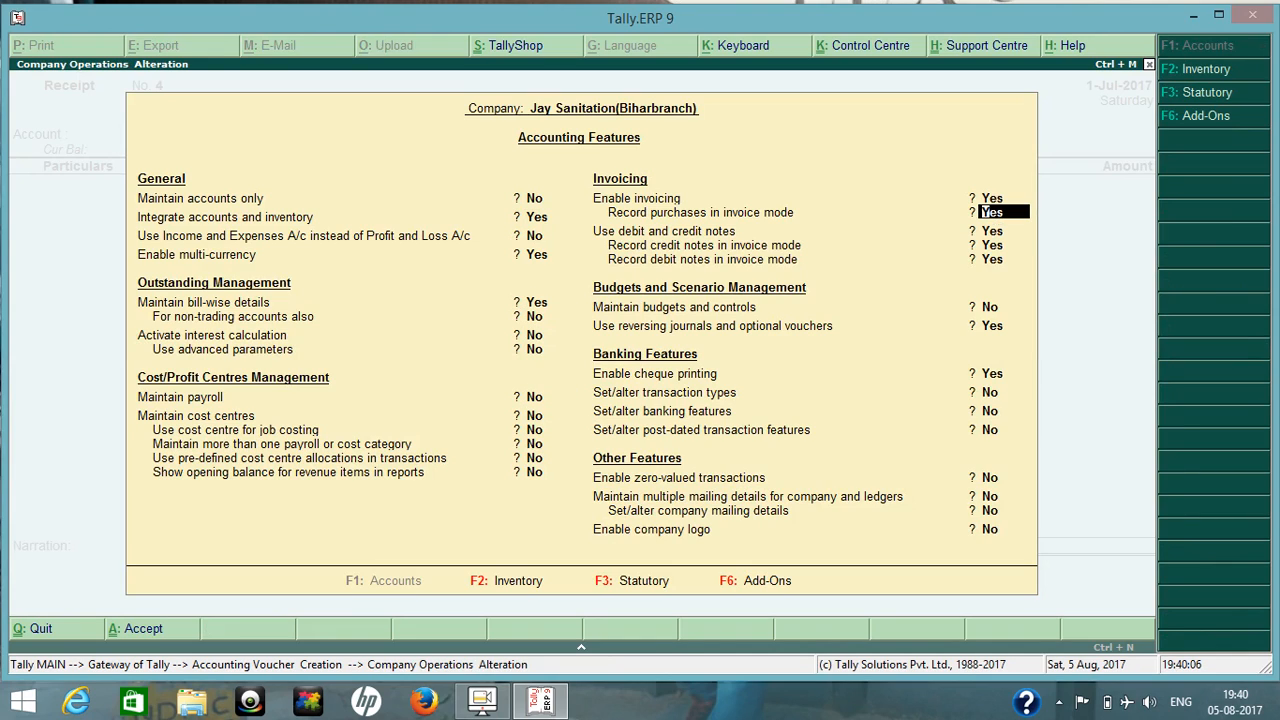
Examine the debit and credit note options and the remaining accounting features, and return to the voucher.
{"action": "key", "text": "Down"}
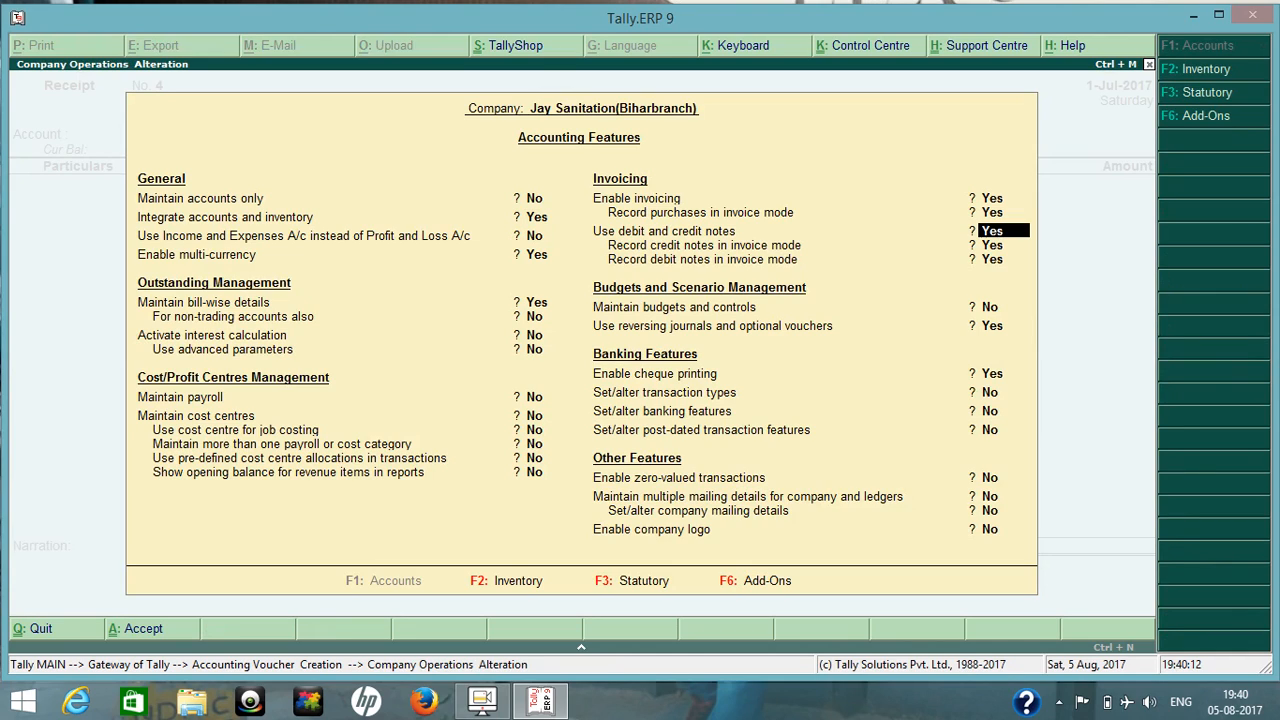
{"action": "key", "text": "Down"}
{"action": "key", "text": "Down"}
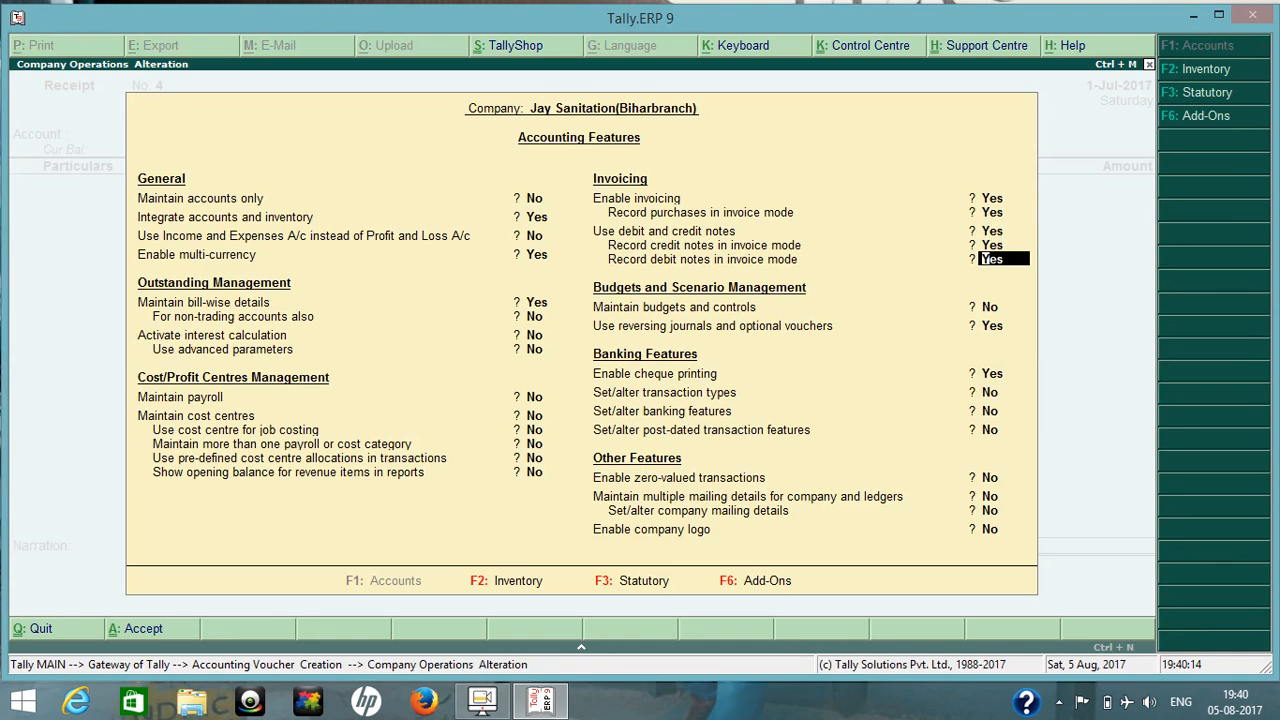
{"action": "key", "text": "Up"}
{"action": "key", "text": "Up"}
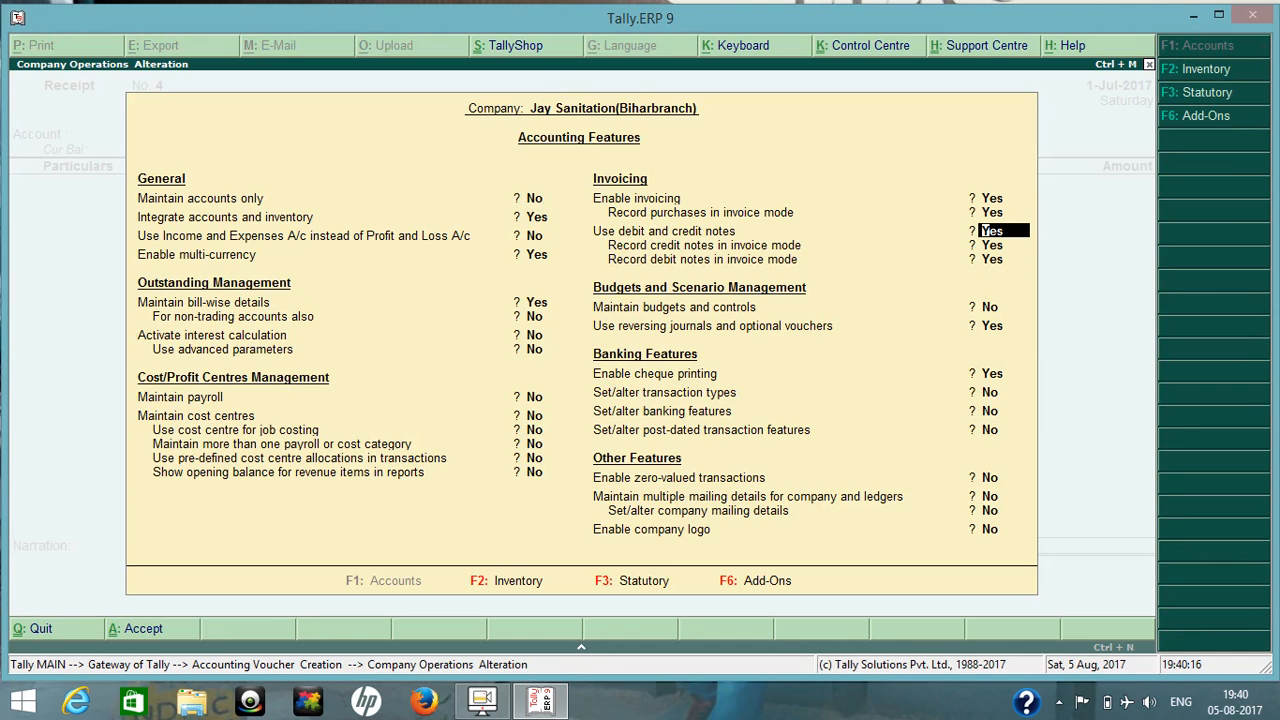
{"action": "key", "text": "Down"}
{"action": "key", "text": "Down"}
{"action": "key", "text": "Down"}
{"action": "key", "text": "Down"}
{"action": "key", "text": "Down"}
{"action": "key", "text": "Down"}
{"action": "key", "text": "Down"}
{"action": "key", "text": "Down"}
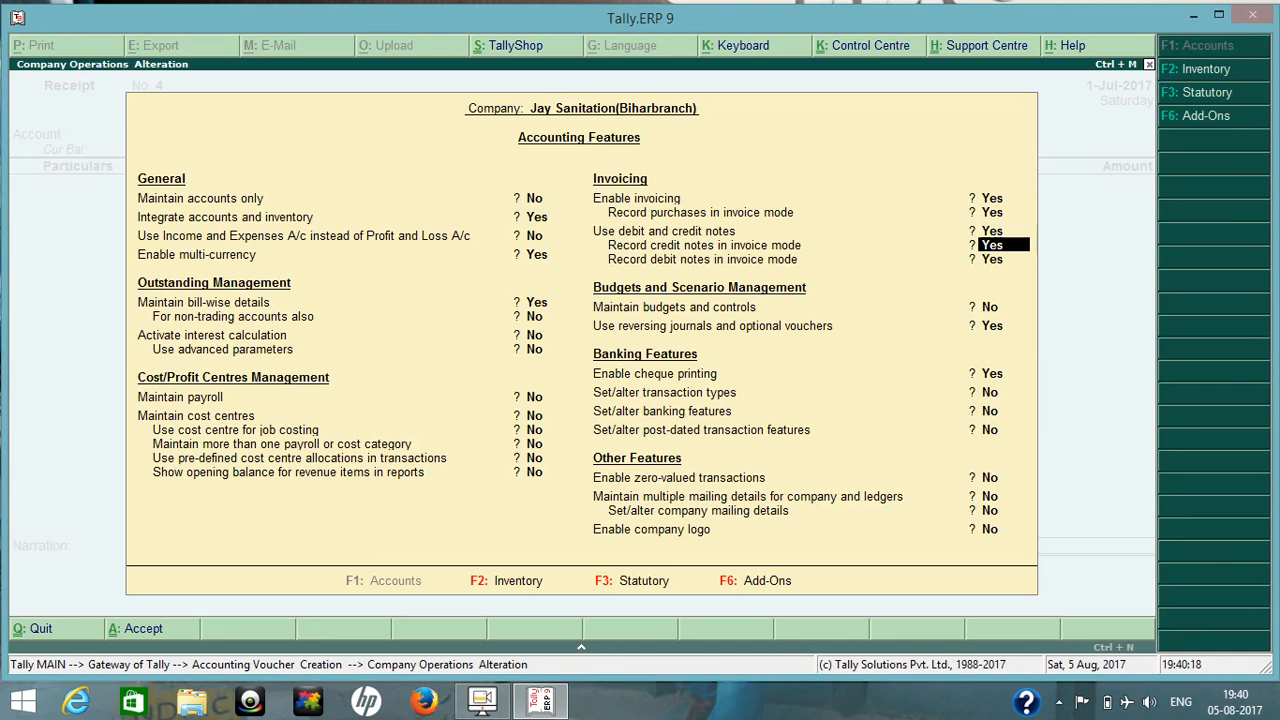
{"action": "key", "text": "Down"}
{"action": "key", "text": "Down"}
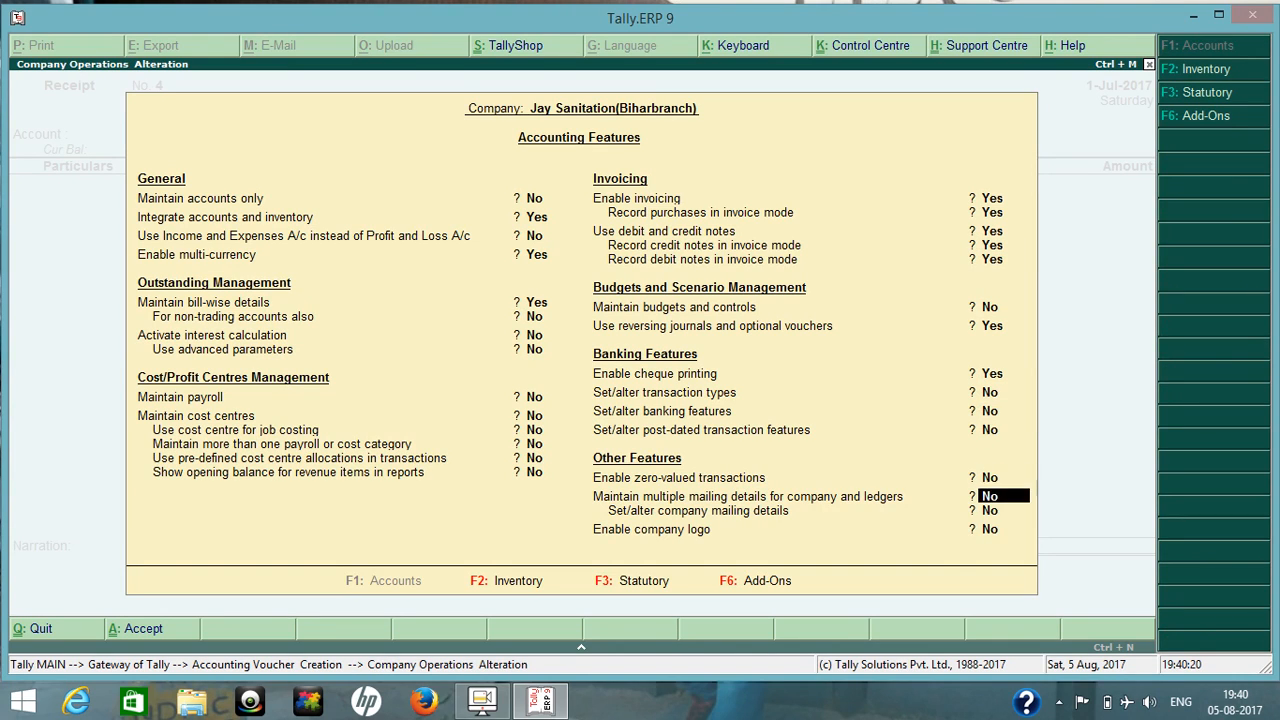
{"action": "key", "text": "Down"}
{"action": "key", "text": "Down"}
{"action": "key", "text": "Return"}
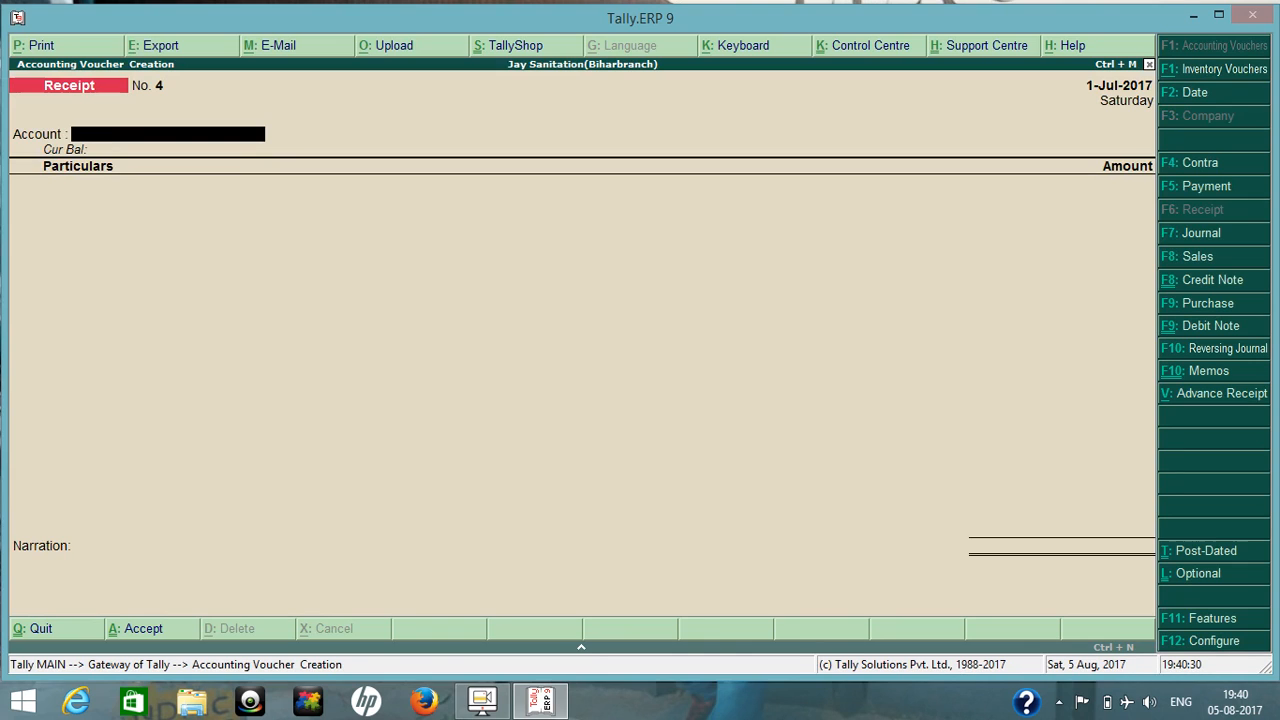
Start a sales voucher with no reference number and select LOVELY TRADING as the party account.
{"action": "key", "text": "F8"}
{"action": "key", "text": "Return"}
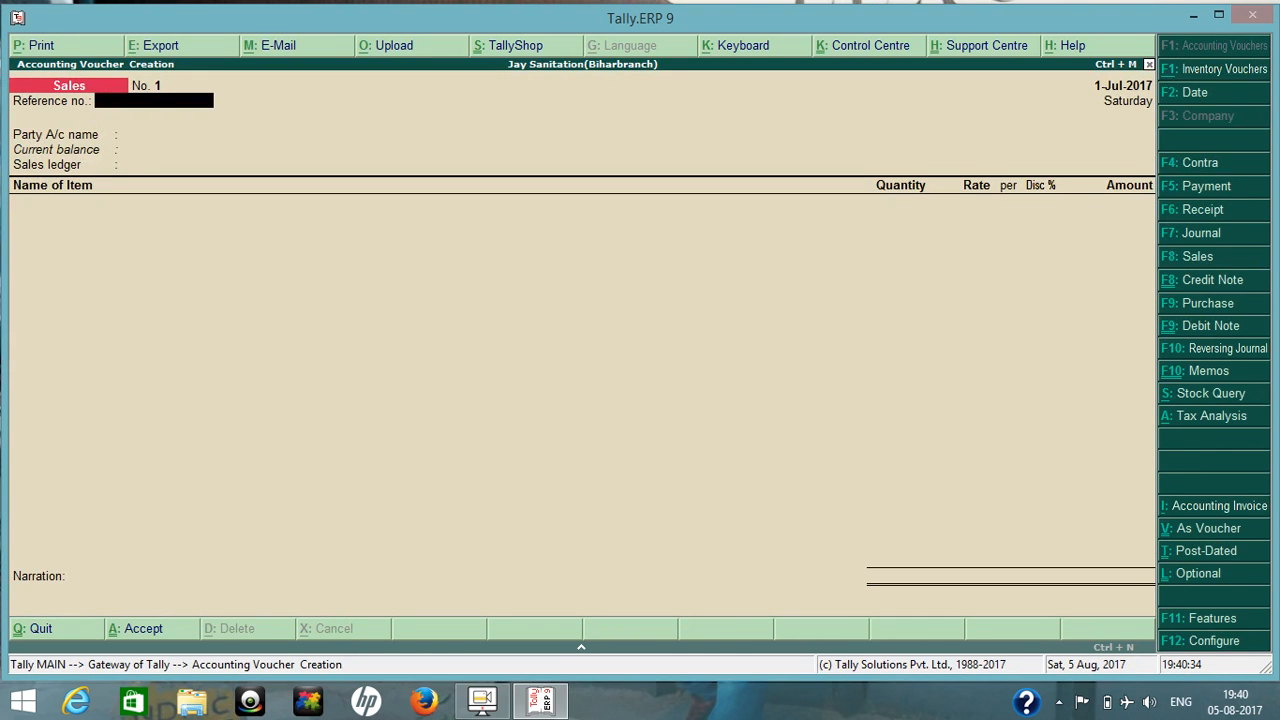
{"action": "key", "text": "Return"}
{"action": "type", "text": "Lo"}
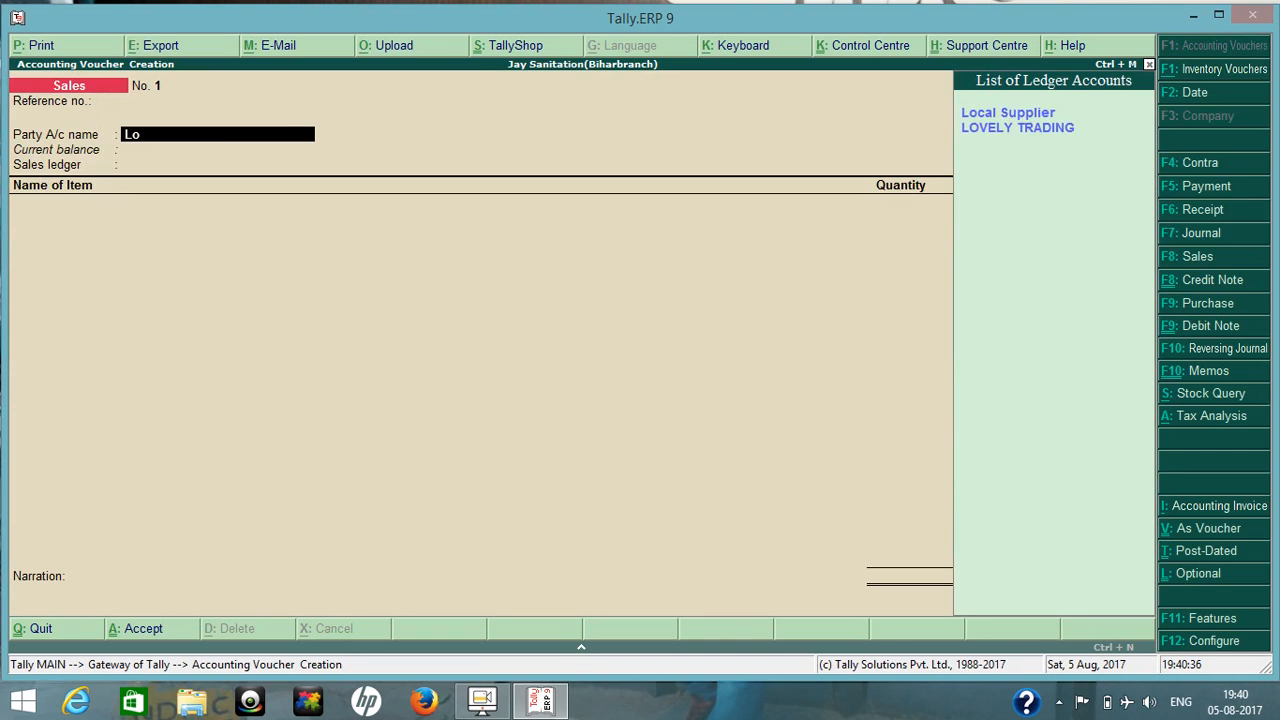
{"action": "key", "text": "Return"}
{"action": "key", "text": "Return"}
{"action": "key", "text": "Return"}
{"action": "key", "text": "Return"}
{"action": "key", "text": "Return"}
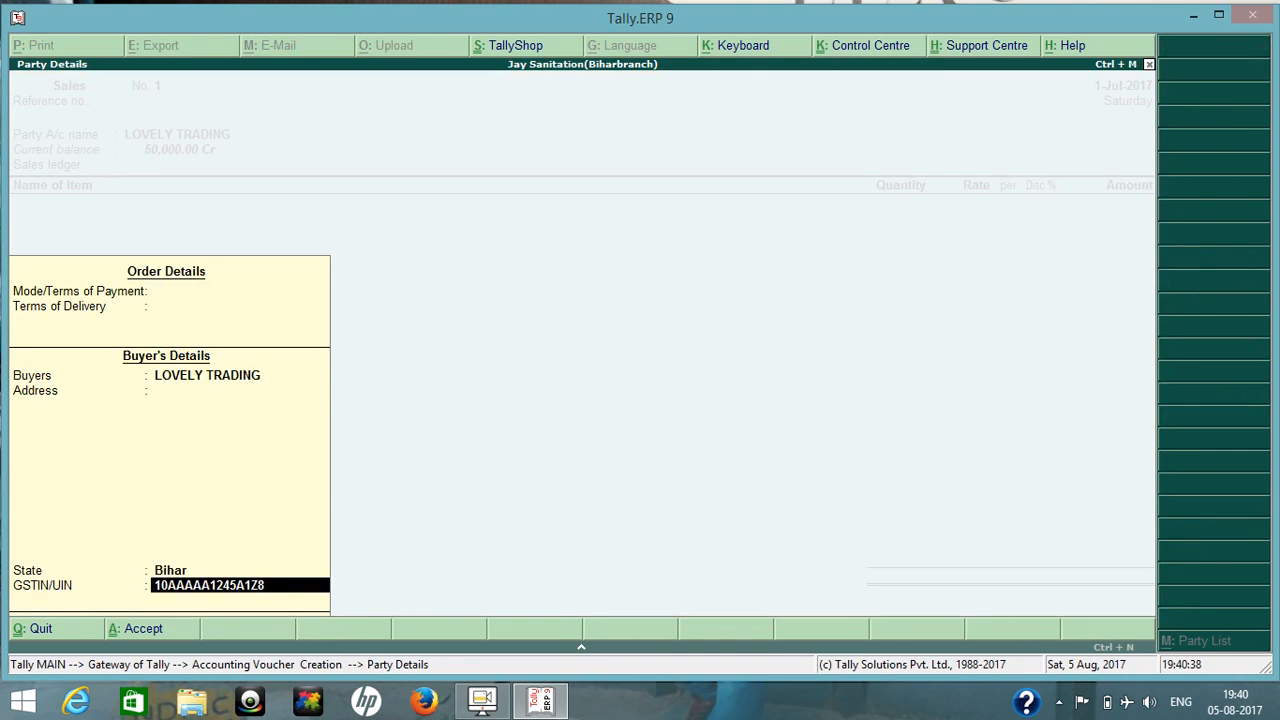
Go back over the party's order and buyer's details and accept them for the sales voucher.
{"action": "key", "text": "BackSpace"}
{"action": "key", "text": "BackSpace"}
{"action": "key", "text": "BackSpace"}
{"action": "key", "text": "BackSpace"}
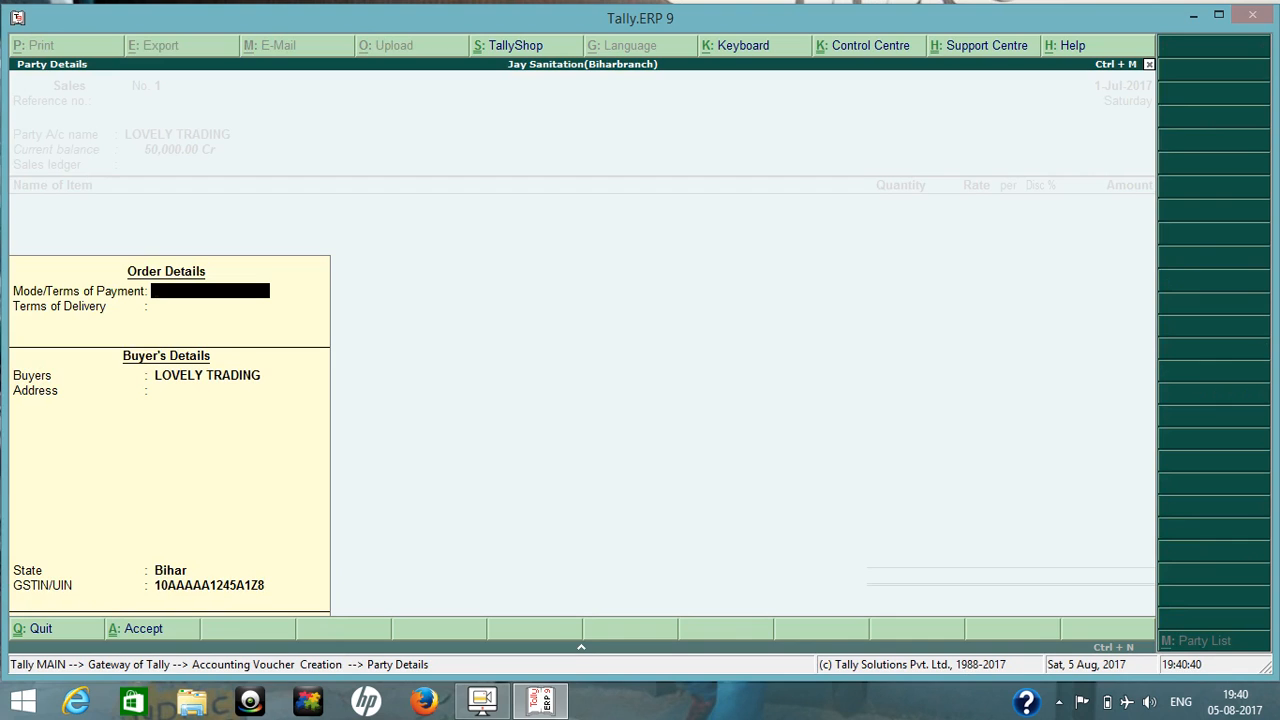
{"action": "key", "text": "Return"}
{"action": "key", "text": "Return"}
{"action": "key", "text": "Return"}
{"action": "key", "text": "Return"}
{"action": "key", "text": "Return"}
{"action": "key", "text": "Return"}
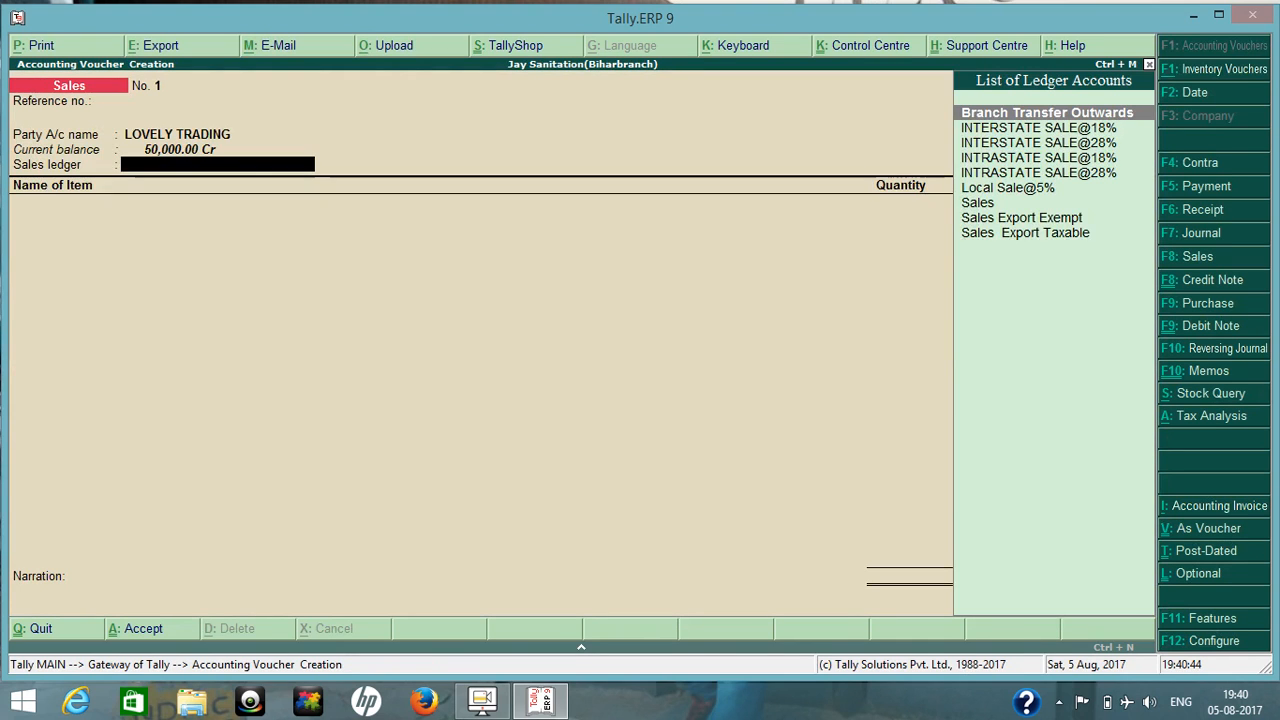
Select INTRASTATE SALE@18% as the sales ledger of the voucher.
{"action": "type", "text": "In"}
{"action": "key", "text": "Down"}
{"action": "key", "text": "Down"}
{"action": "key", "text": "Down"}
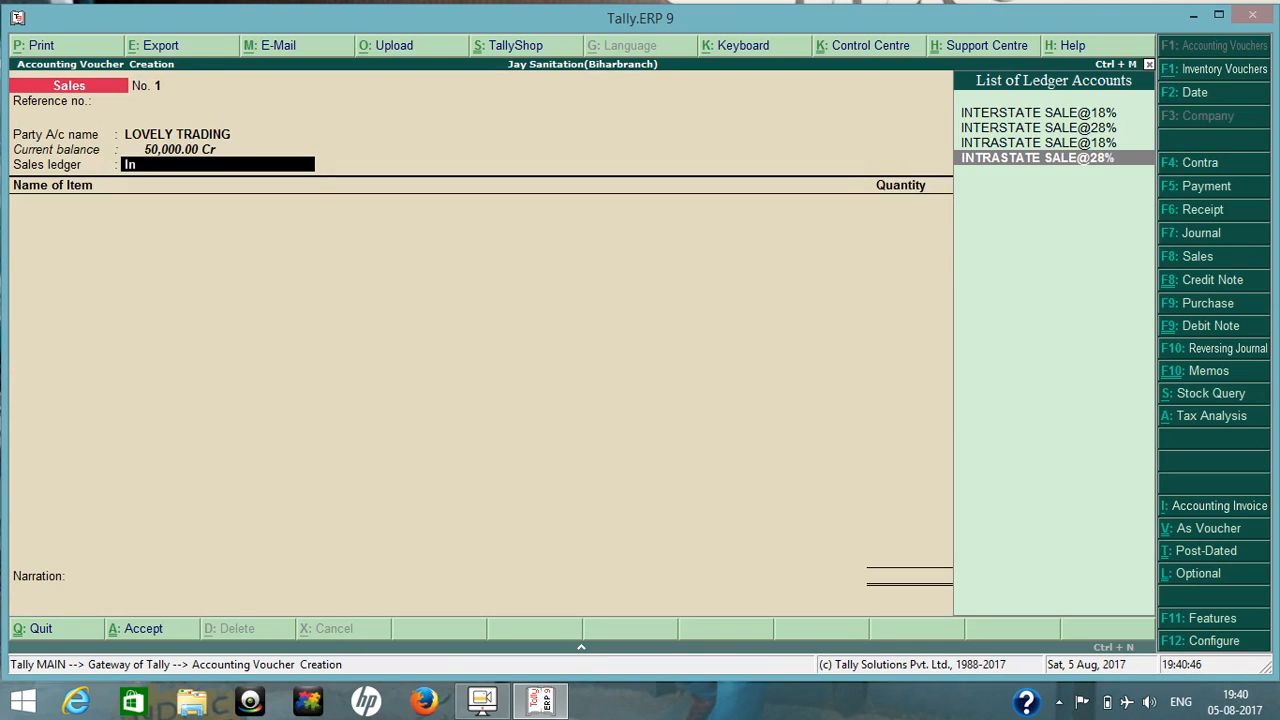
{"action": "key", "text": "Up"}
{"action": "key", "text": "Return"}
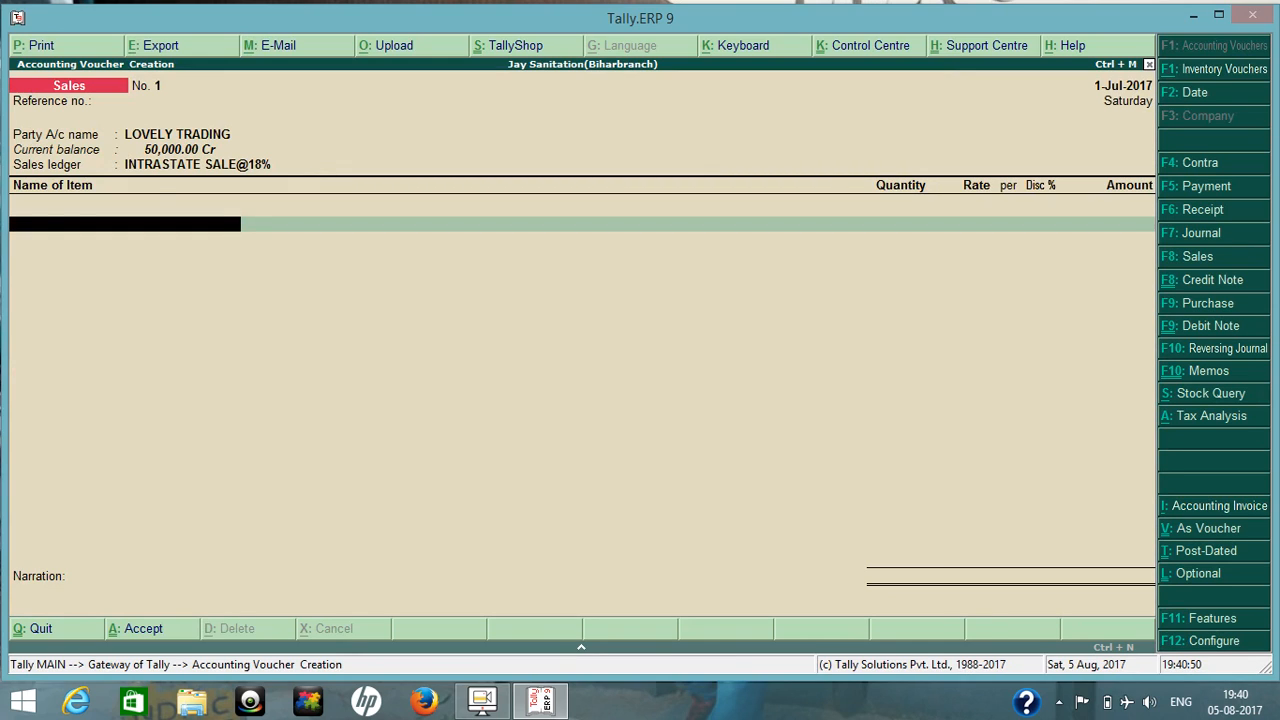
Add the stock item PIPE 1" from the Delhi godown with a quantity of 100 PCS.
{"action": "type", "text": "pip"}
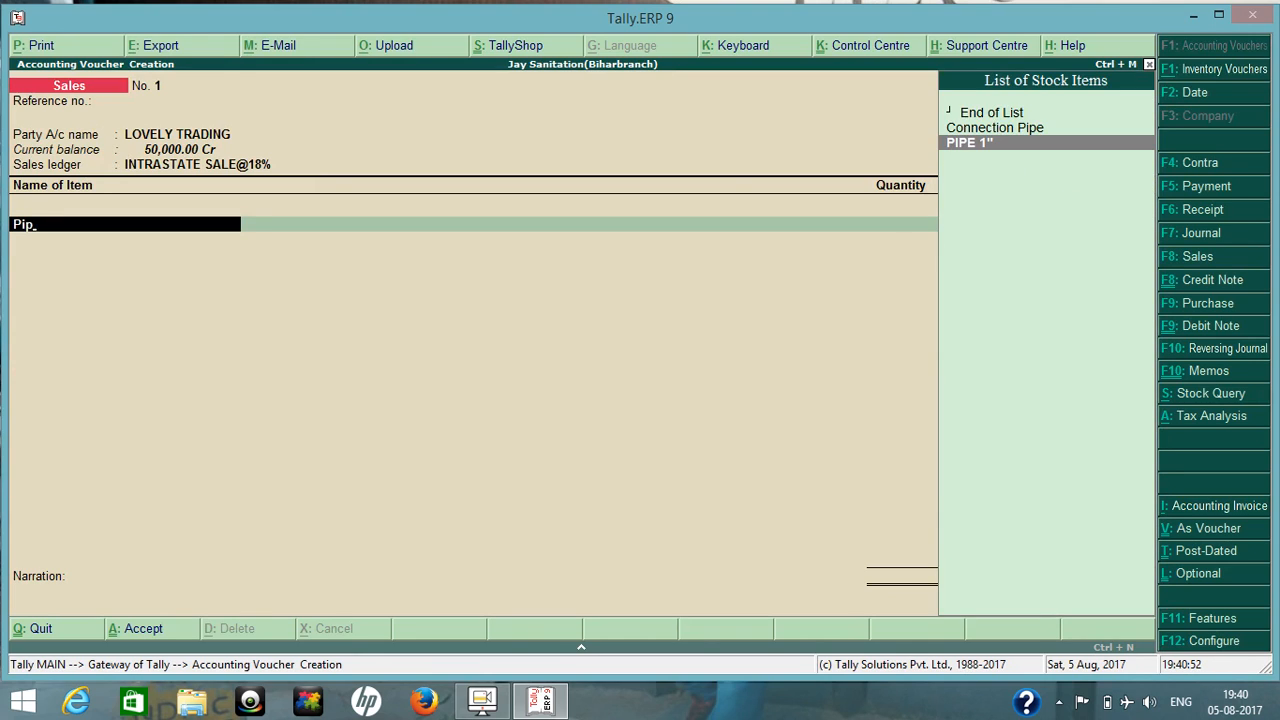
{"action": "key", "text": "Return"}
{"action": "type", "text": "100"}
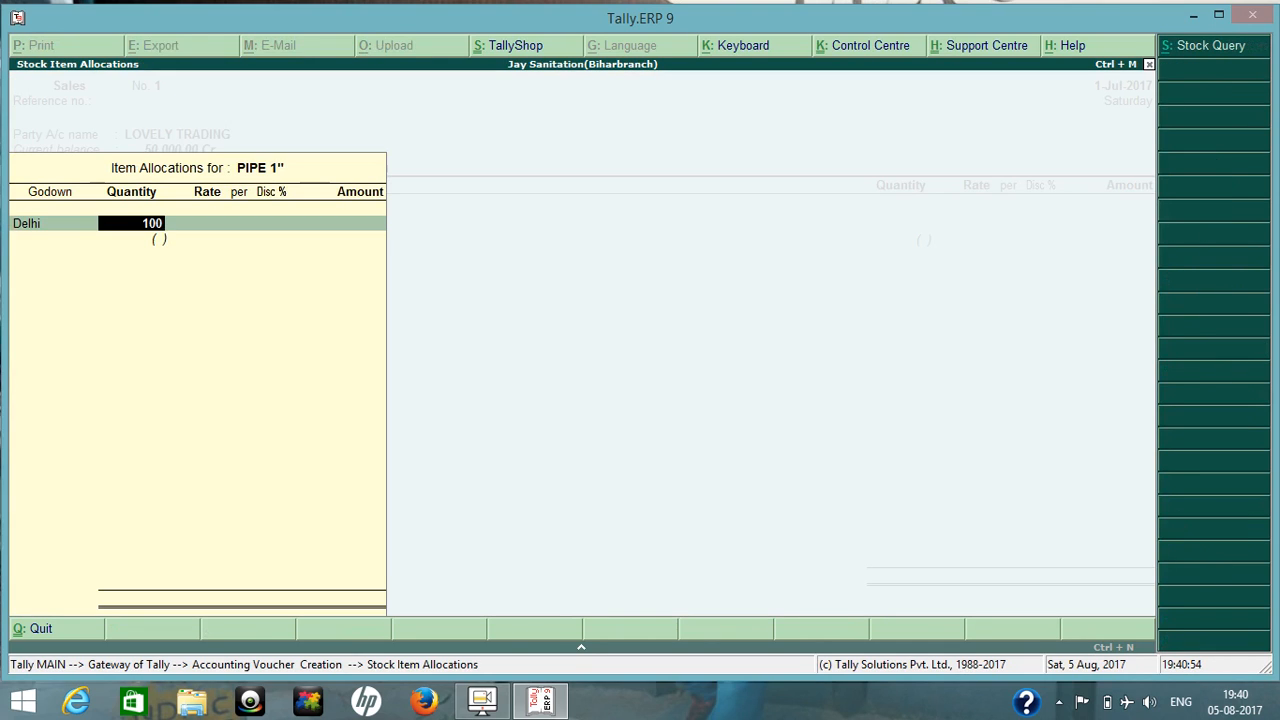
{"action": "key", "text": "Return"}
Set the PIPE 1" rate to 100 per PCS and accept the item allocation.
{"action": "key", "text": "Return"}
{"action": "type", "text": "000"}
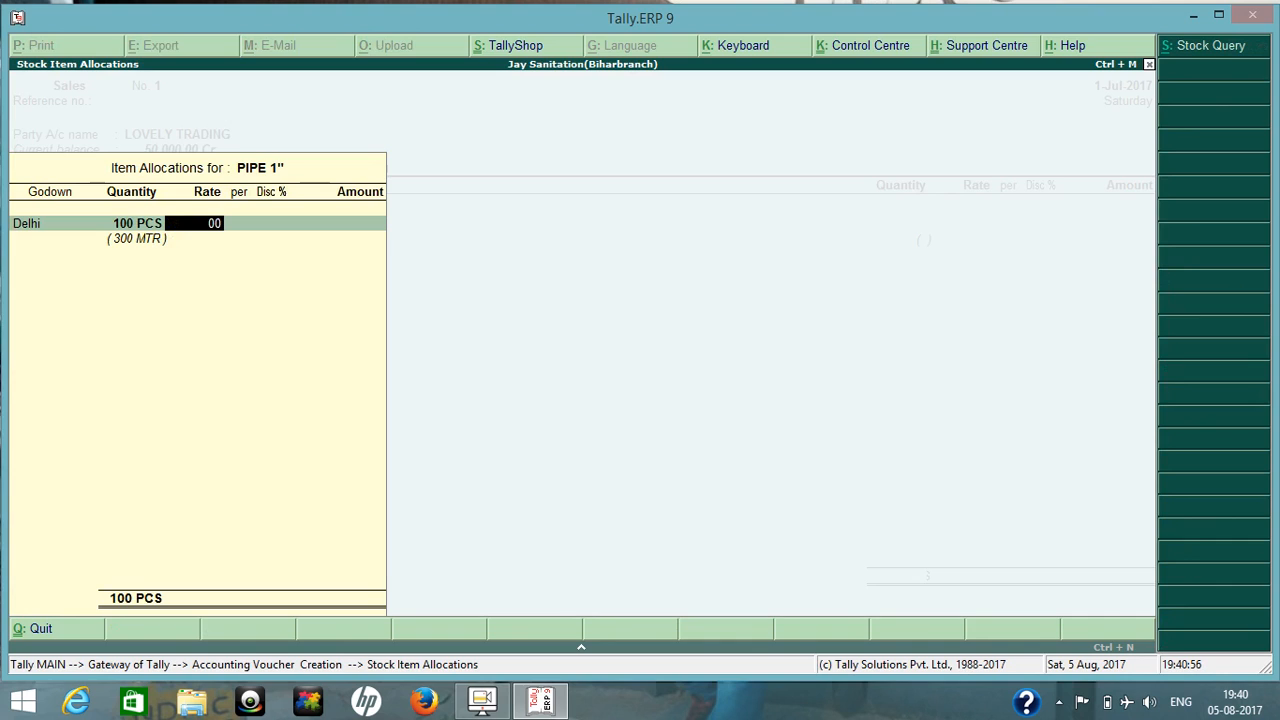
{"action": "key", "text": "BackSpace"}
{"action": "key", "text": "BackSpace"}
{"action": "key", "text": "BackSpace"}
{"action": "type", "text": "100"}
{"action": "key", "text": "Return"}
Add the Cgst@9% tax ledger below the stock item in the sales voucher.
{"action": "key", "text": "Return"}
{"action": "key", "text": "Return"}
{"action": "key", "text": "Return"}
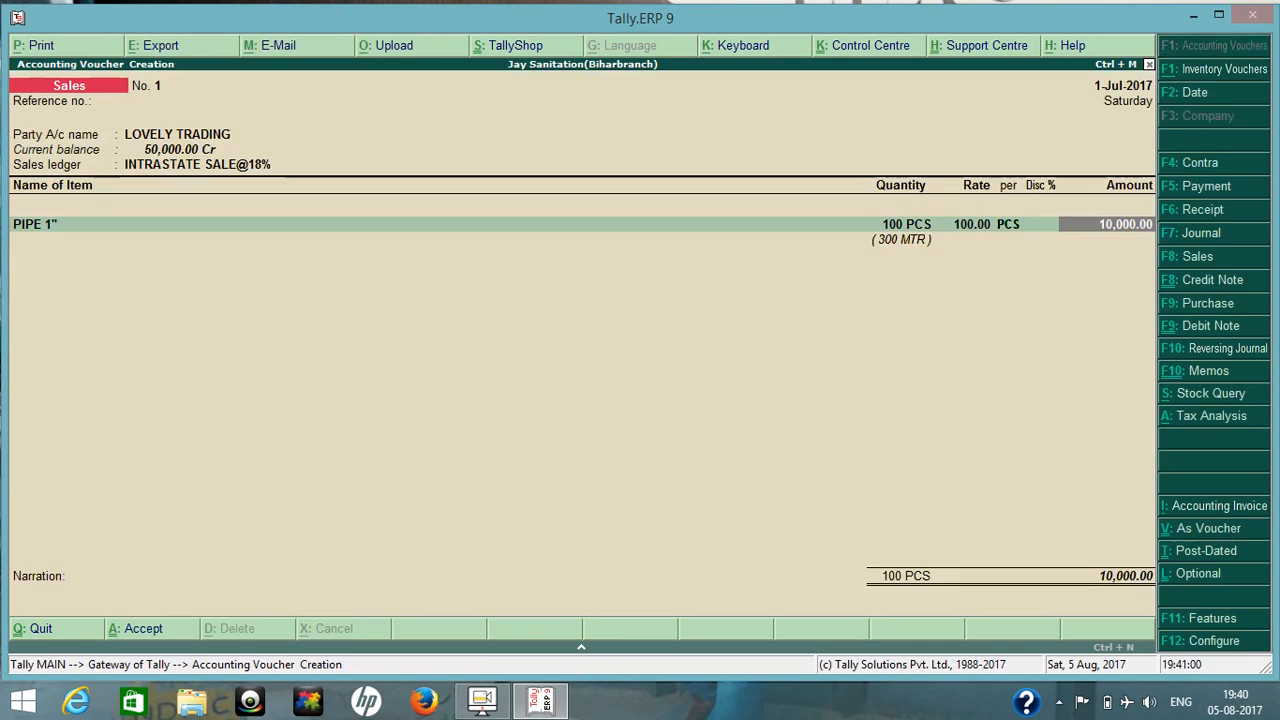
{"action": "key", "text": "Return"}
{"action": "key", "text": "Return"}
{"action": "type", "text": "Cg"}
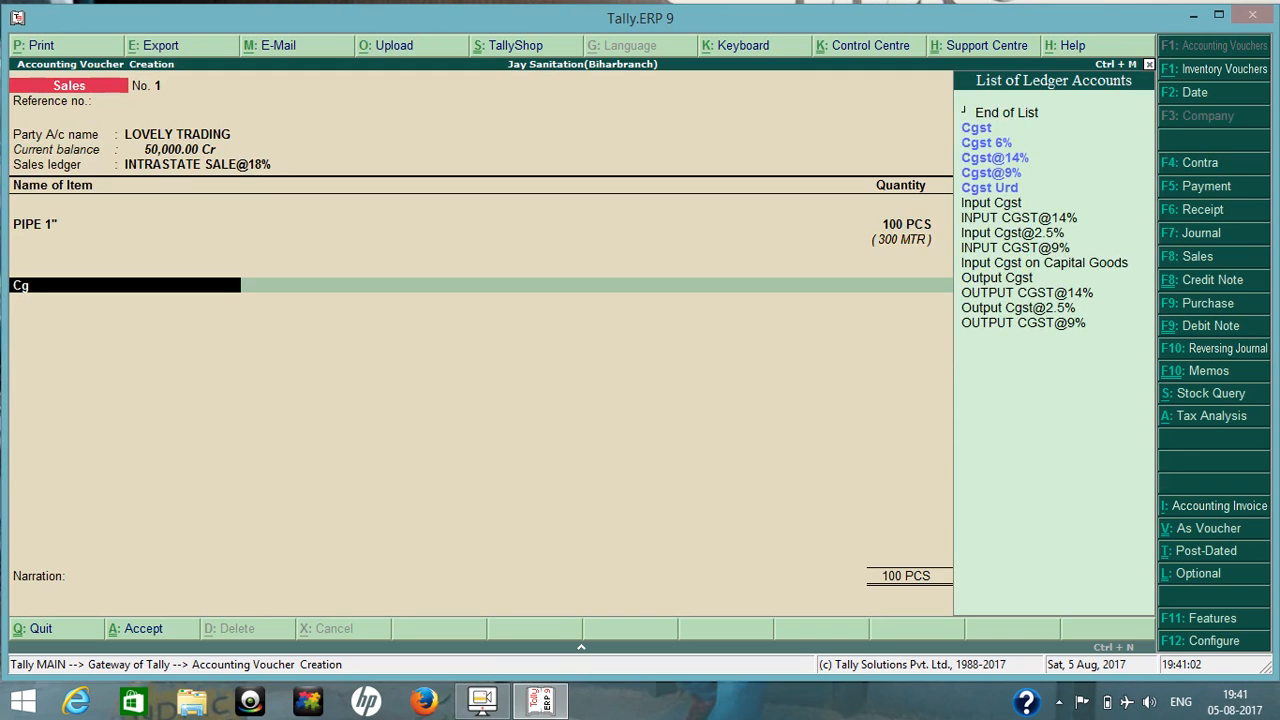
{"action": "key", "text": "Down"}
{"action": "key", "text": "Down"}
{"action": "key", "text": "Down"}
{"action": "key", "text": "Return"}
{"action": "key", "text": "Return"}
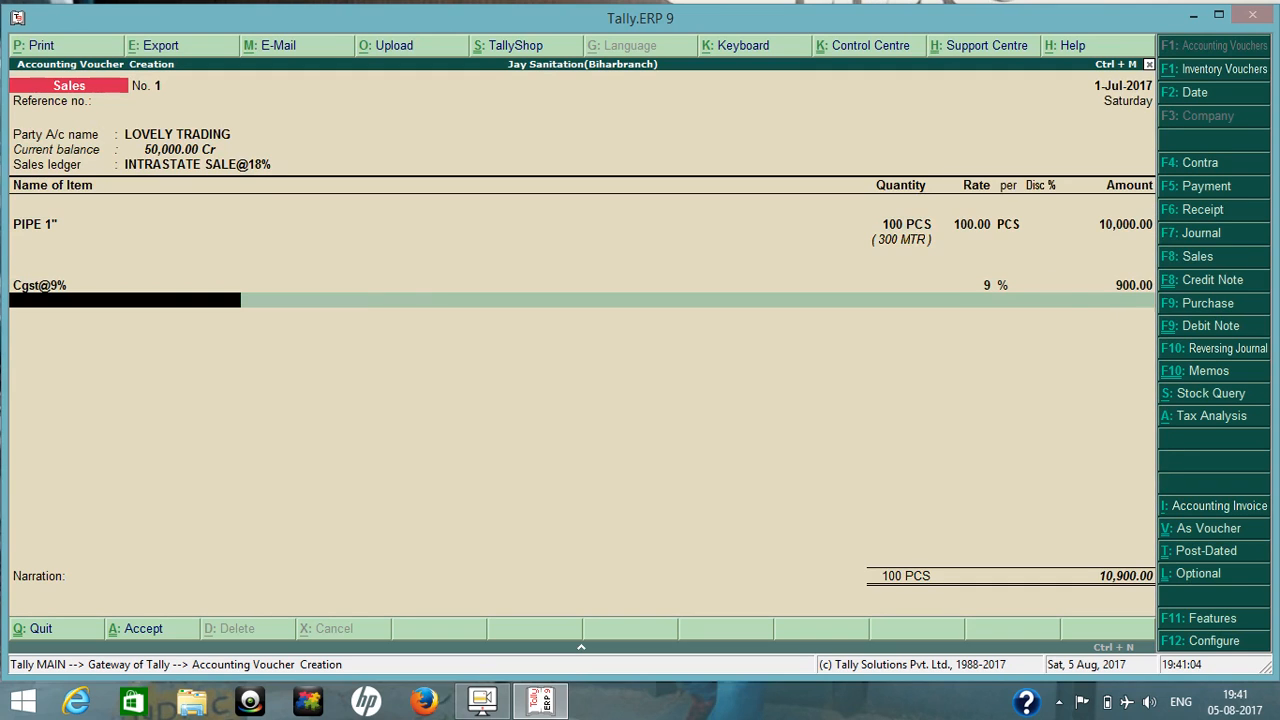
Add the Sgst@9% tax ledger to the sales voucher and finish the ledger list.
{"action": "type", "text": "Sg"}
{"action": "key", "text": "Down"}
{"action": "key", "text": "Down"}
{"action": "key", "text": "Down"}
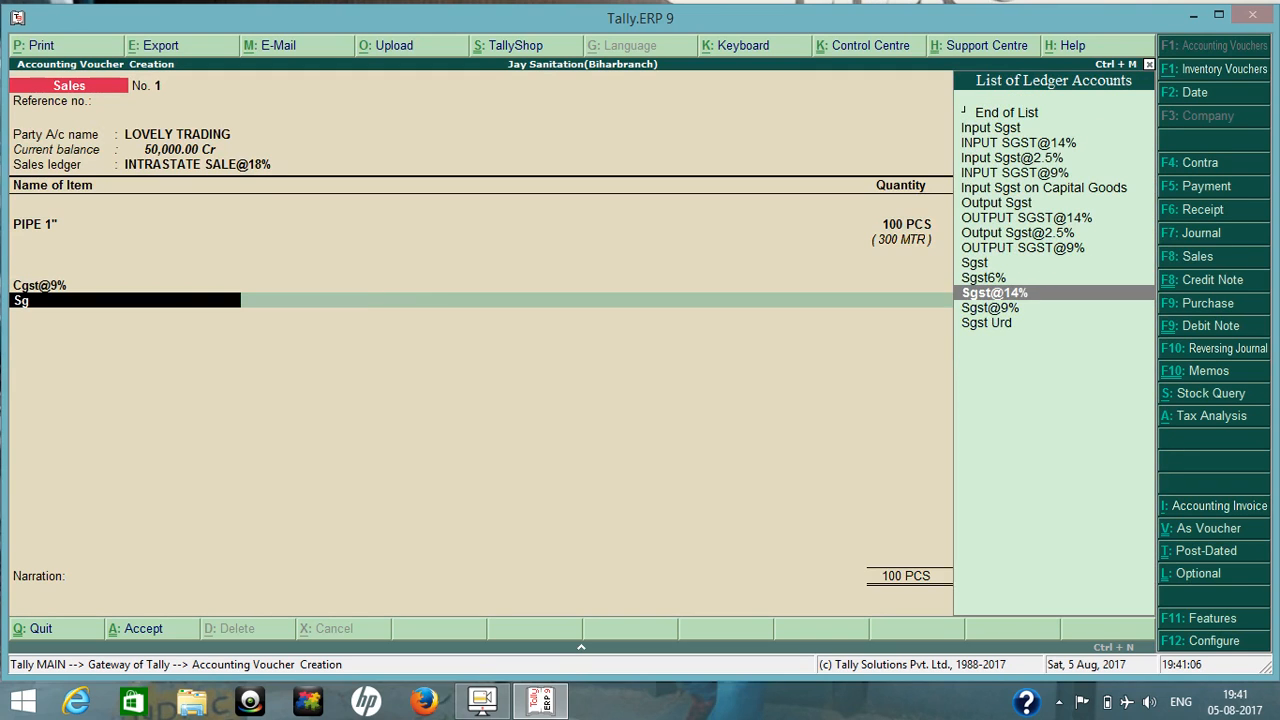
{"action": "key", "text": "Return"}
{"action": "key", "text": "Return"}
Allocate the invoice as Agst Ref to pending bill 3 for 11,800 Dr, save the sales voucher and leave voucher entry.
{"action": "key", "text": "Return"}
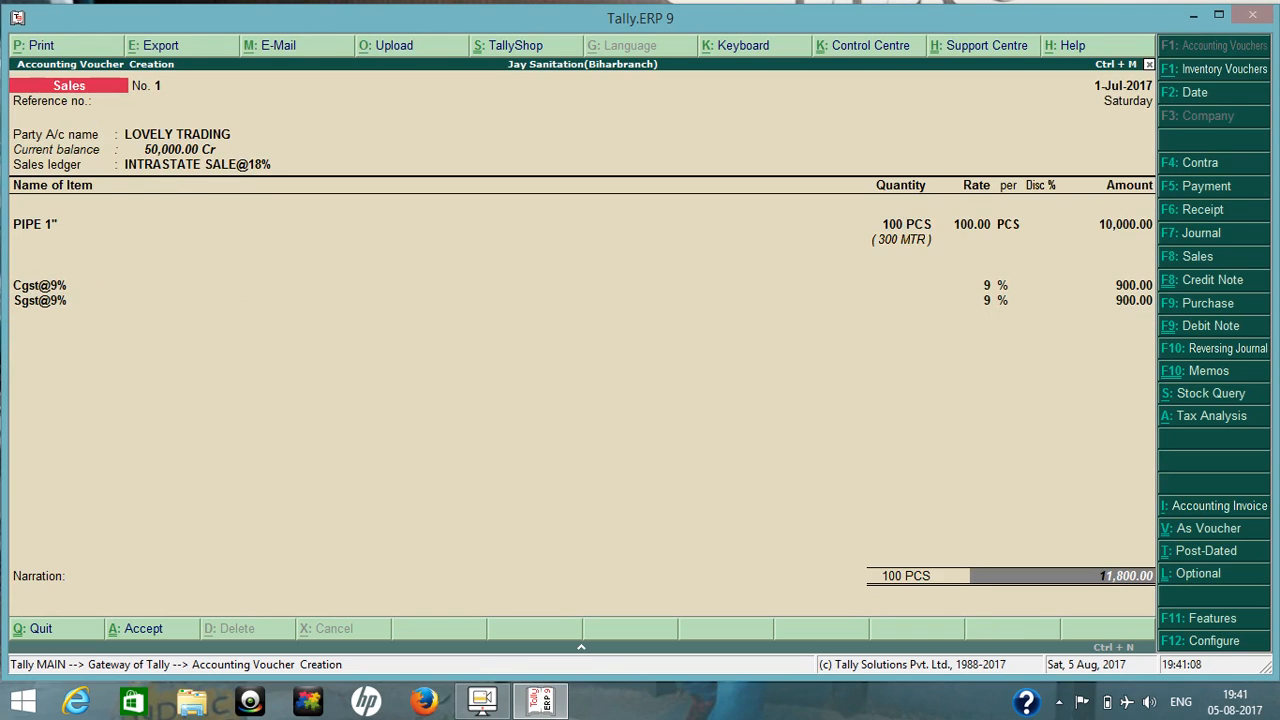
{"action": "key", "text": "Return"}
{"action": "key", "text": "Up"}
{"action": "key", "text": "Return"}
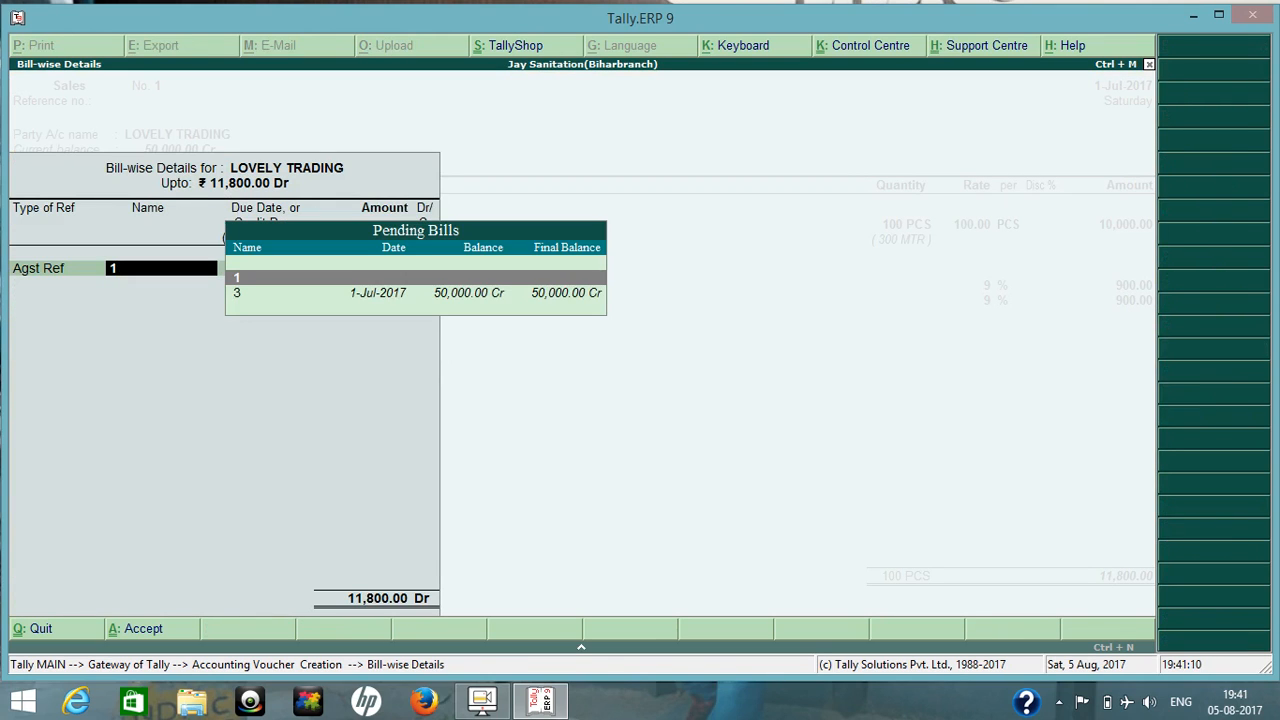
{"action": "key", "text": "Down"}
{"action": "key", "text": "Return"}
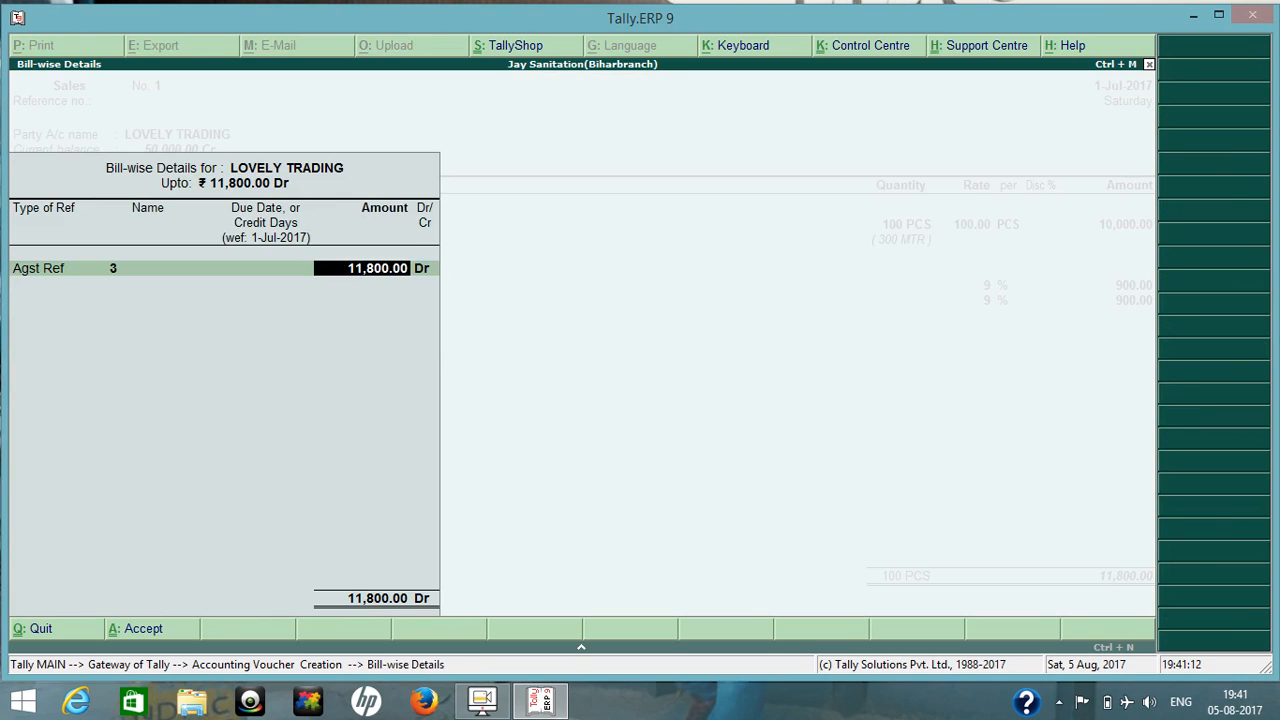
{"action": "key", "text": "Return"}
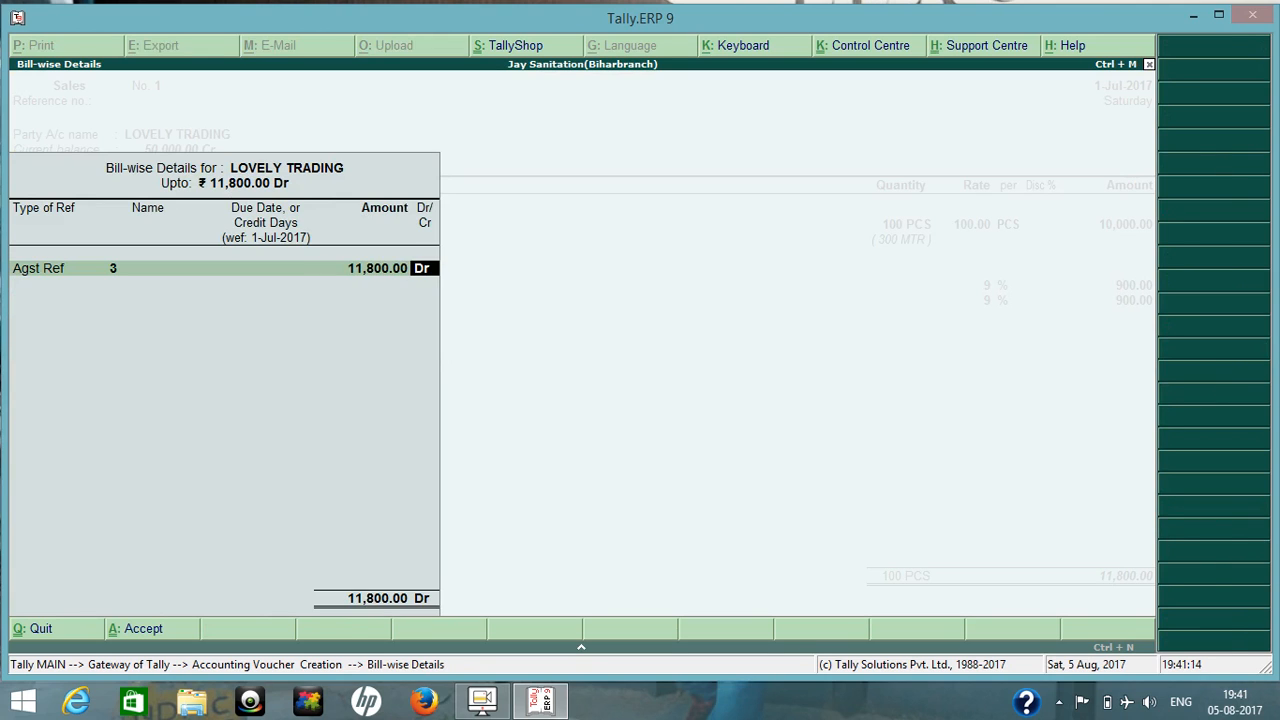
{"action": "key", "text": "Return"}
{"action": "key", "text": "Return"}
{"action": "key", "text": "Return"}
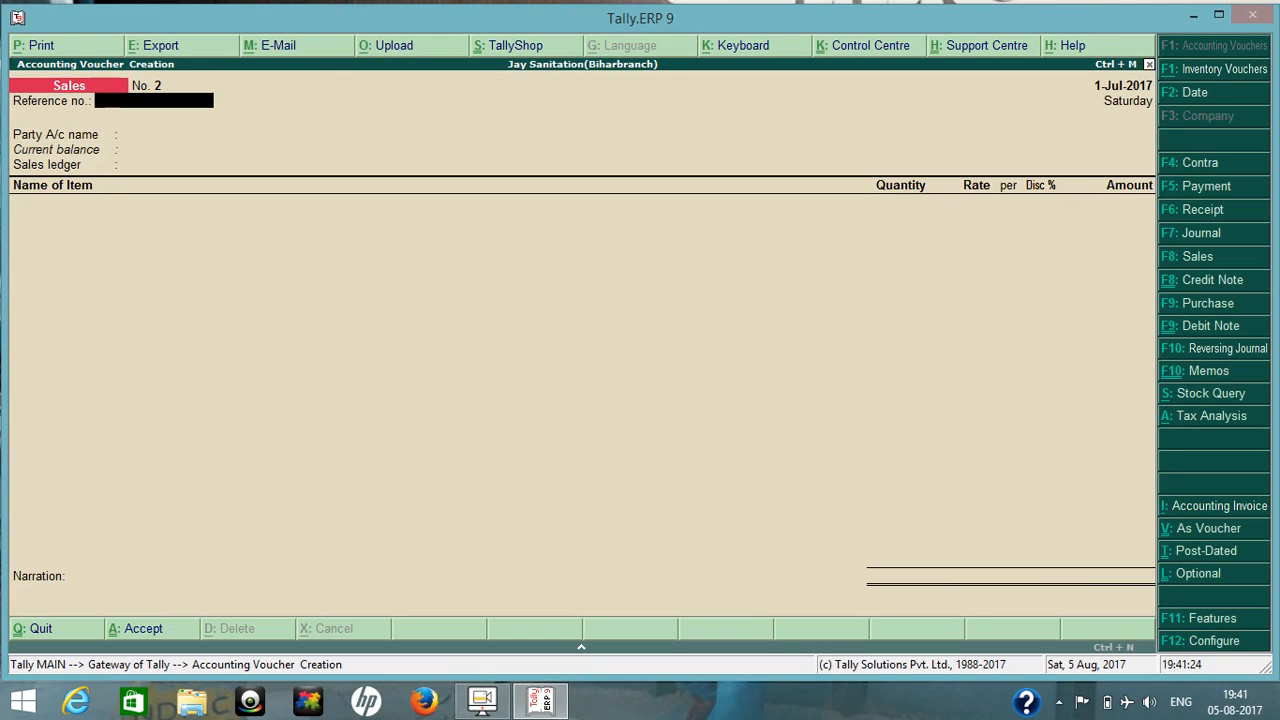
{"action": "key", "text": "Escape"}
{"action": "key", "text": "Return"}
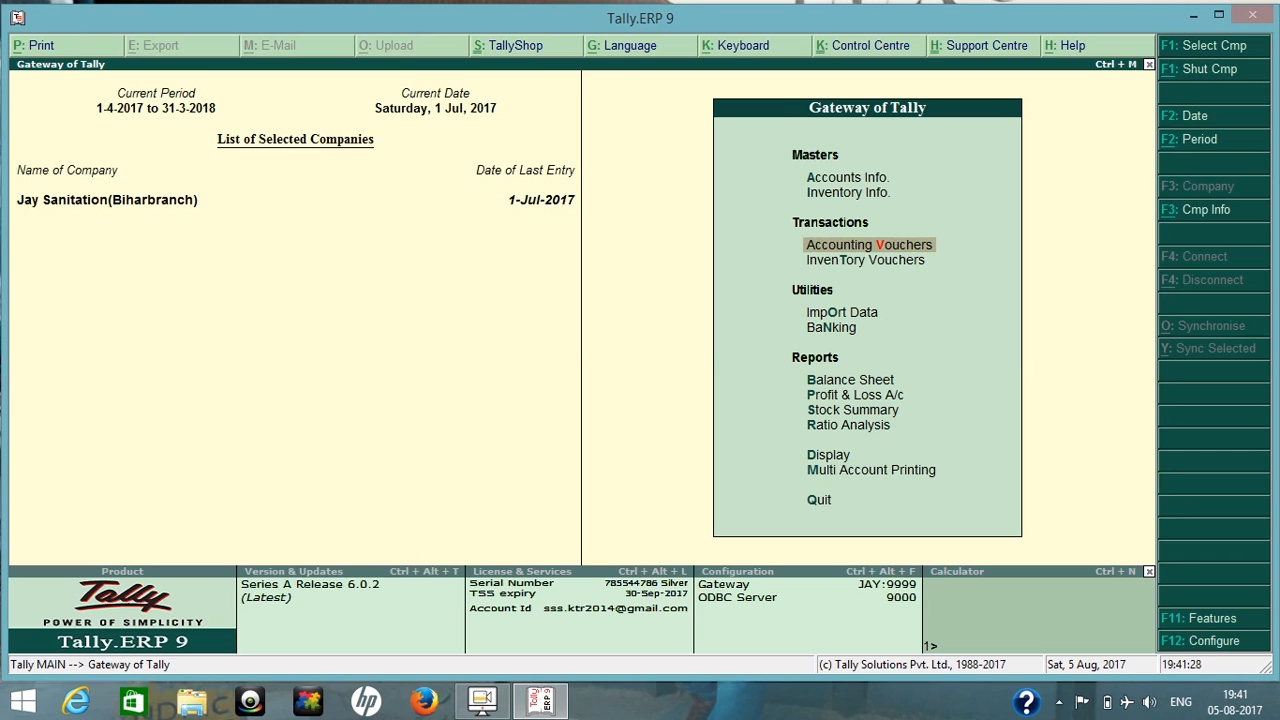
Examine the Sundry Debtors balance of LOVELY TRADING under Current Assets in the Balance Sheet.
{"action": "key", "text": "b"}
{"action": "key", "text": "Right"}
{"action": "key", "text": "Down"}
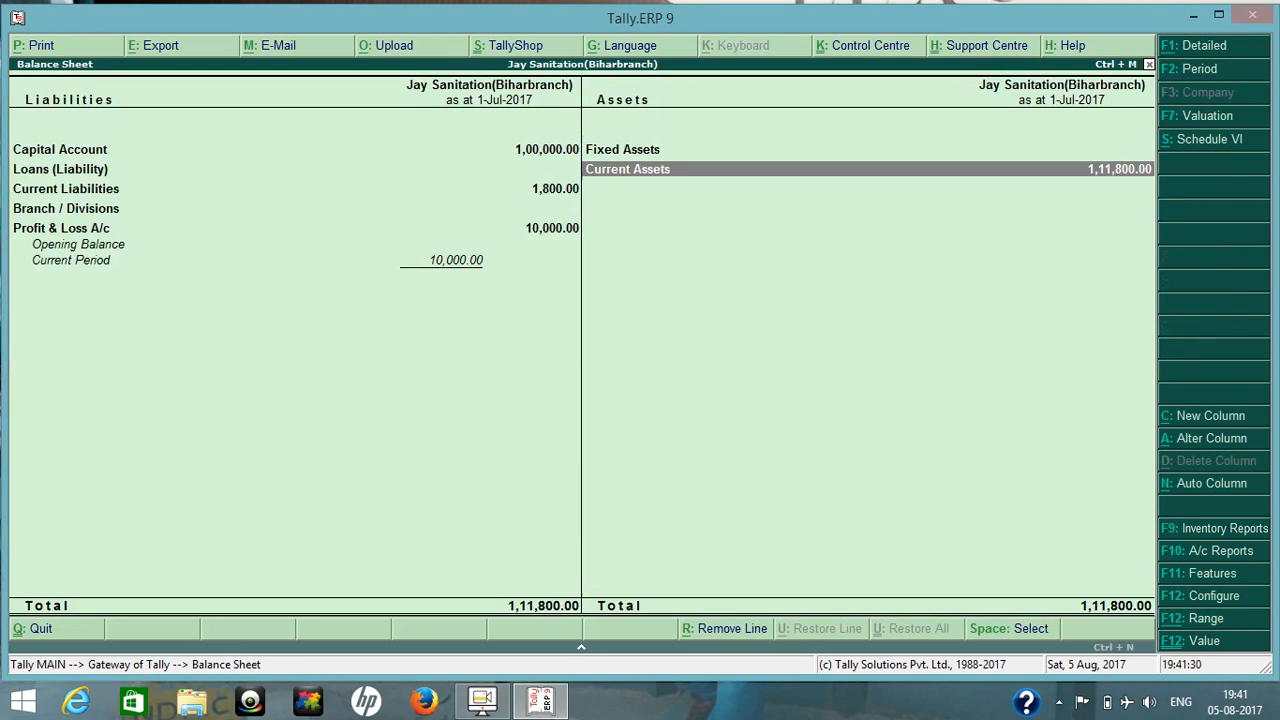
{"action": "key", "text": "Return"}
{"action": "key", "text": "Down"}
{"action": "key", "text": "Return"}
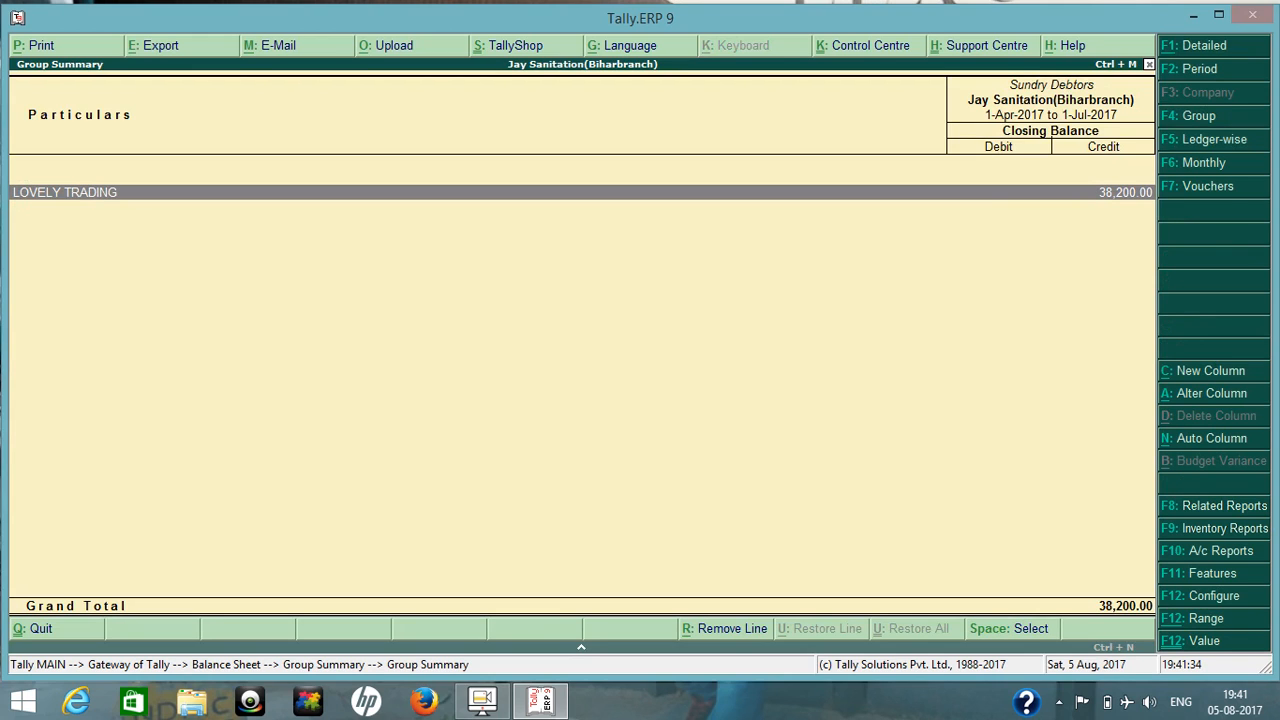
{"action": "key", "text": "Escape"}
{"action": "key", "text": "Escape"}
{"action": "key", "text": "Escape"}
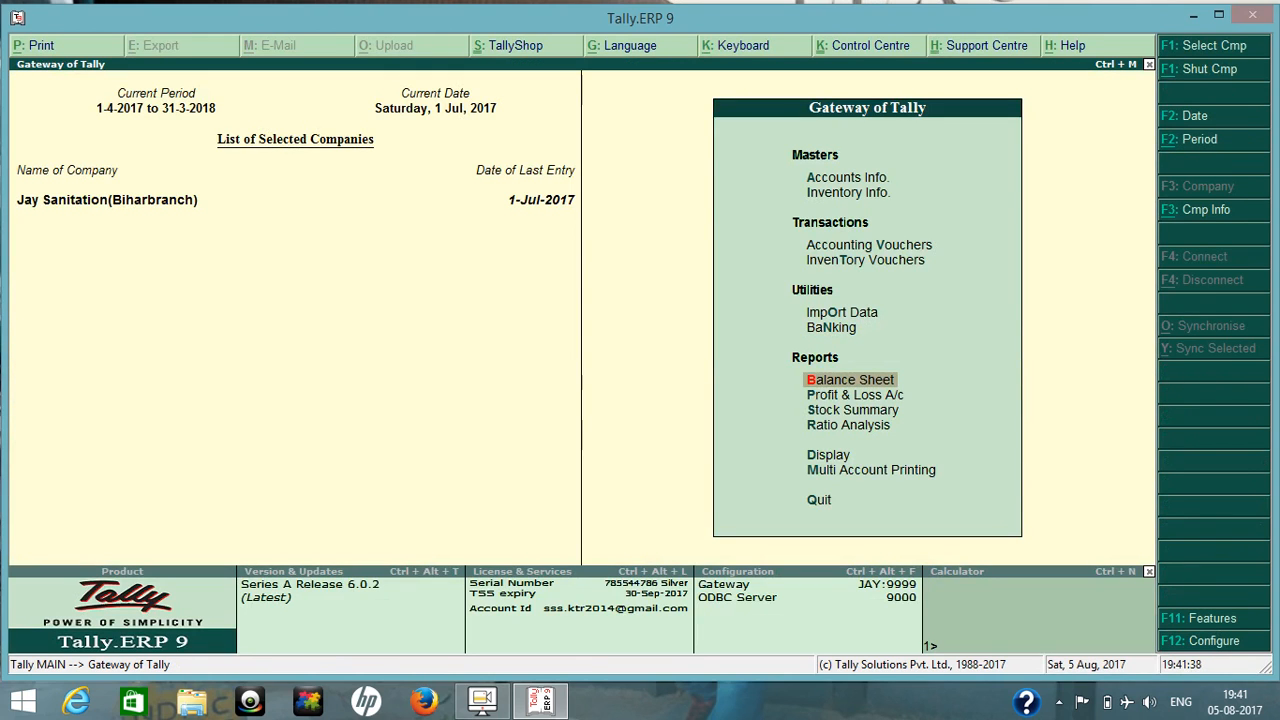
Open the LOVELY TRADING sales voucher from the Day Book for alteration, keeping its header details.
{"action": "key", "text": "d"}
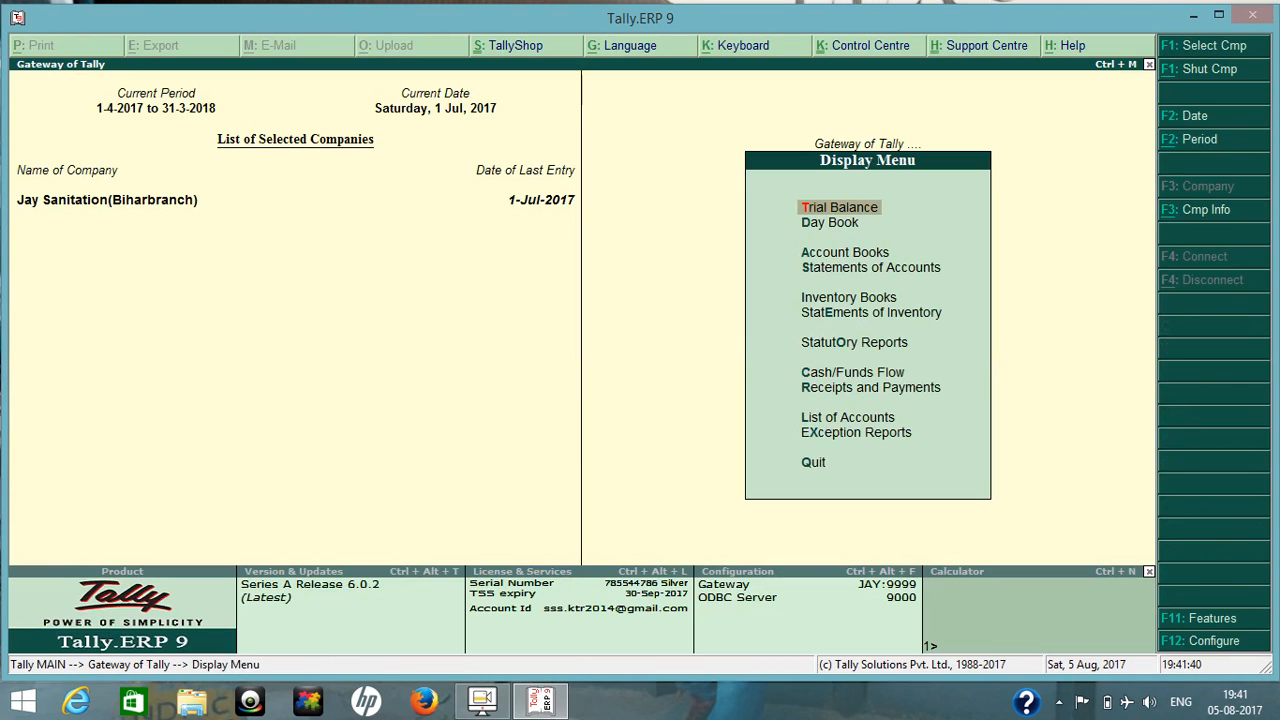
{"action": "key", "text": "y"}
{"action": "key", "text": "Down"}
{"action": "key", "text": "Down"}
{"action": "key", "text": "Down"}
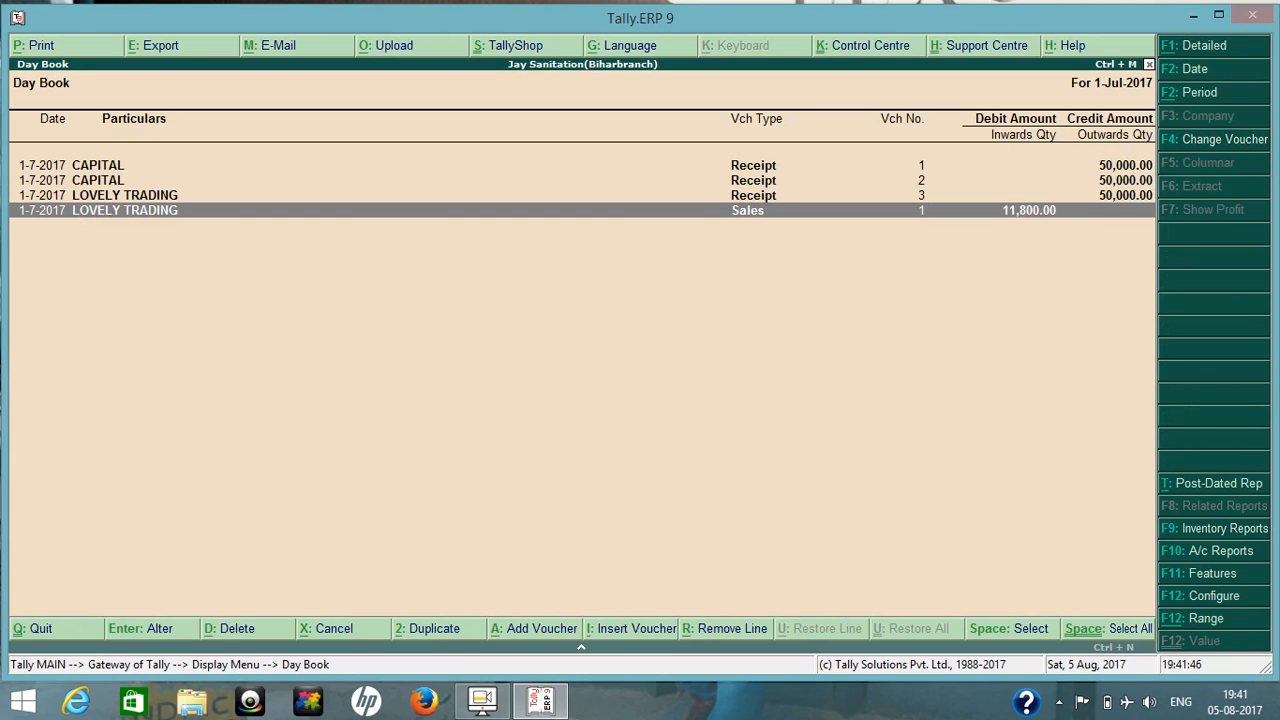
{"action": "key", "text": "Return"}
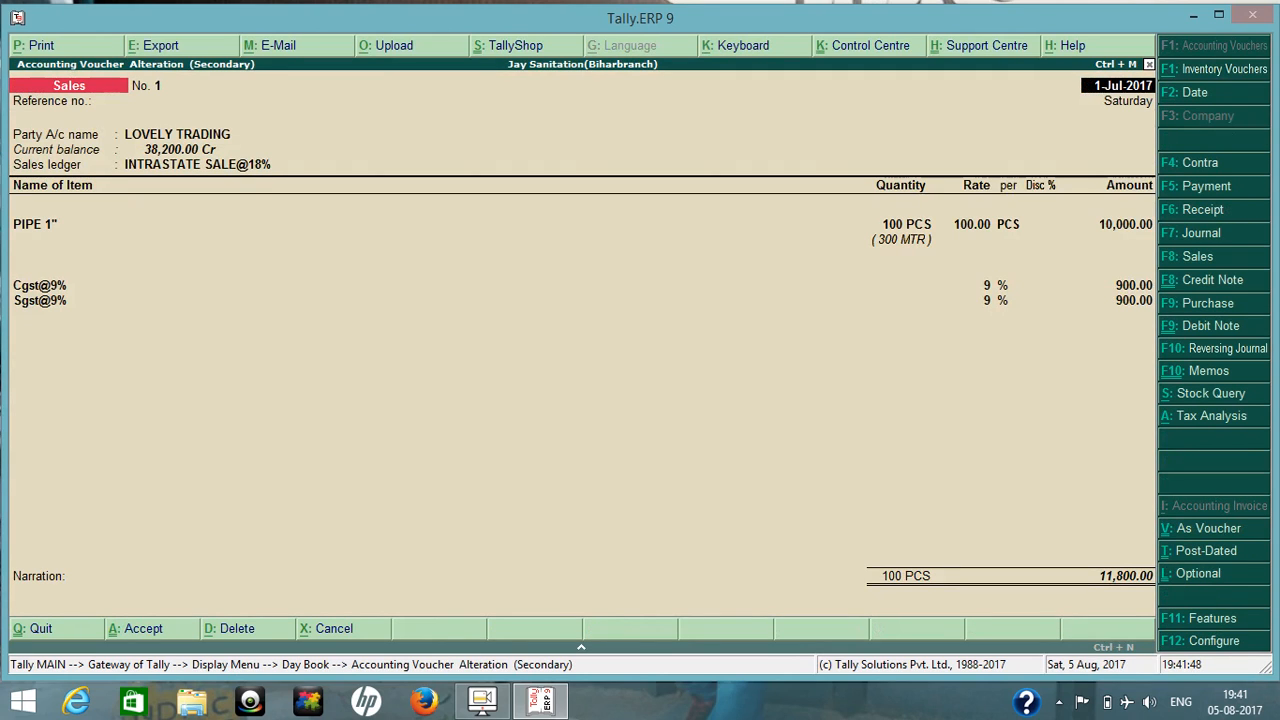
{"action": "key", "text": "Return"}
{"action": "key", "text": "Return"}
{"action": "key", "text": "Return"}
{"action": "key", "text": "Return"}
{"action": "key", "text": "Return"}
{"action": "key", "text": "Return"}
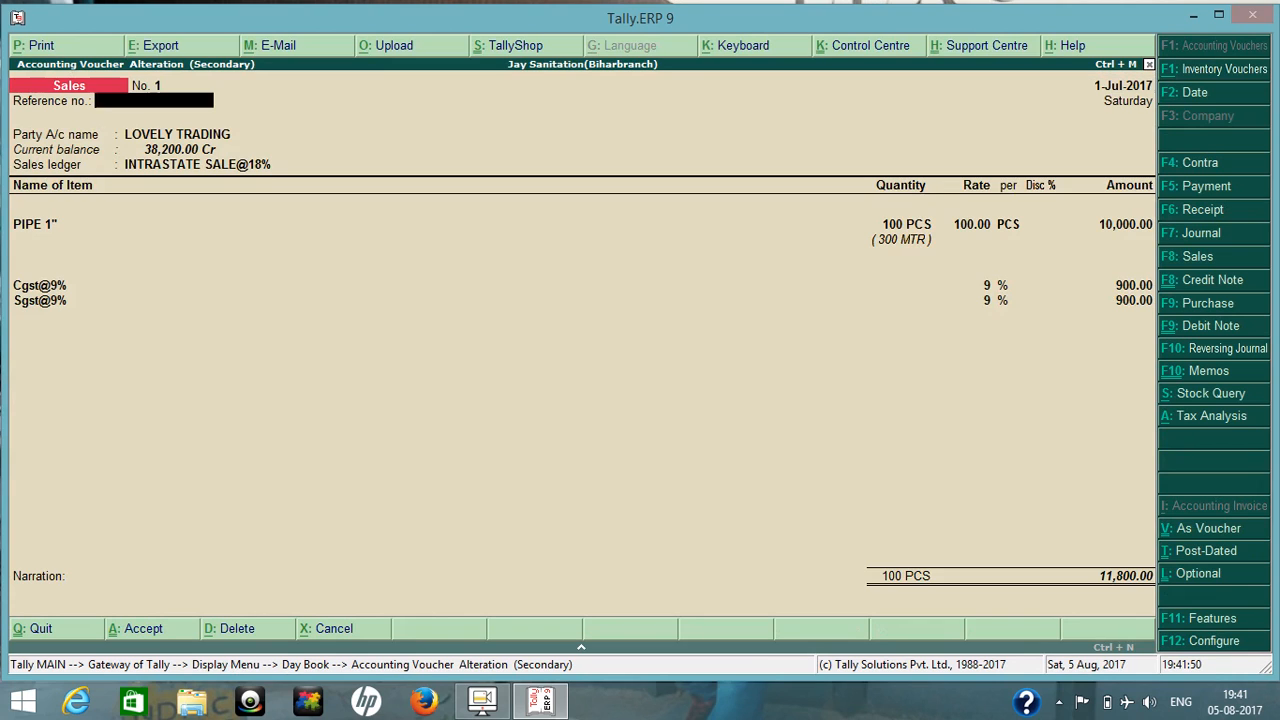
{"action": "key", "text": "Return"}
{"action": "key", "text": "Return"}
{"action": "key", "text": "Return"}
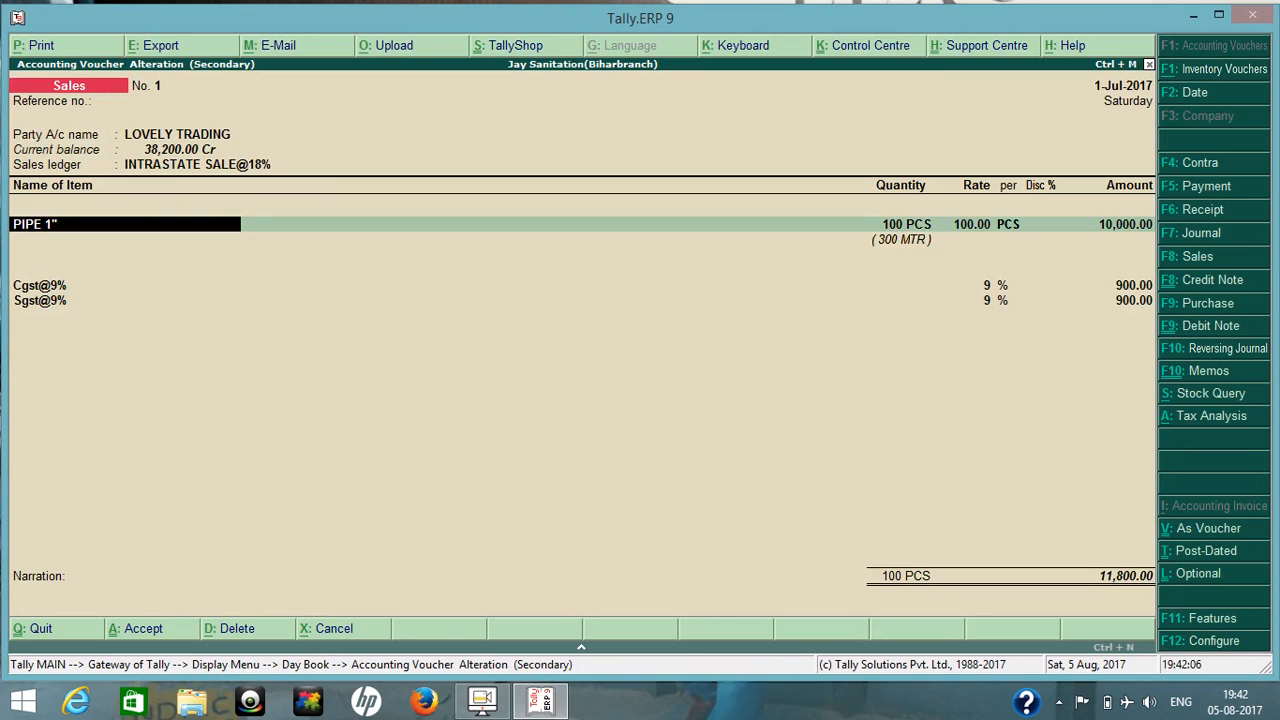
Set the PIPE 1" amount to 50,000 in its Delhi godown allocation and accept the item.
{"action": "key", "text": "Return"}
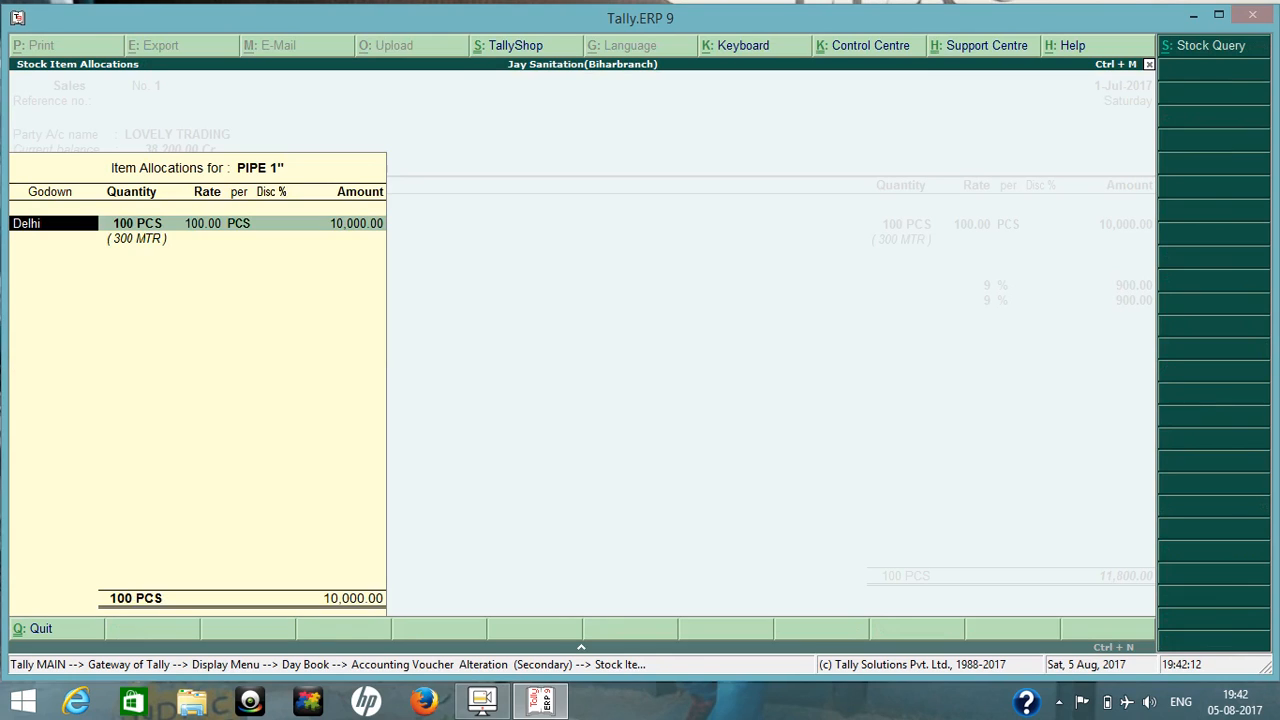
{"action": "key", "text": "Return"}
{"action": "key", "text": "Return"}
{"action": "key", "text": "Return"}
{"action": "key", "text": "Return"}
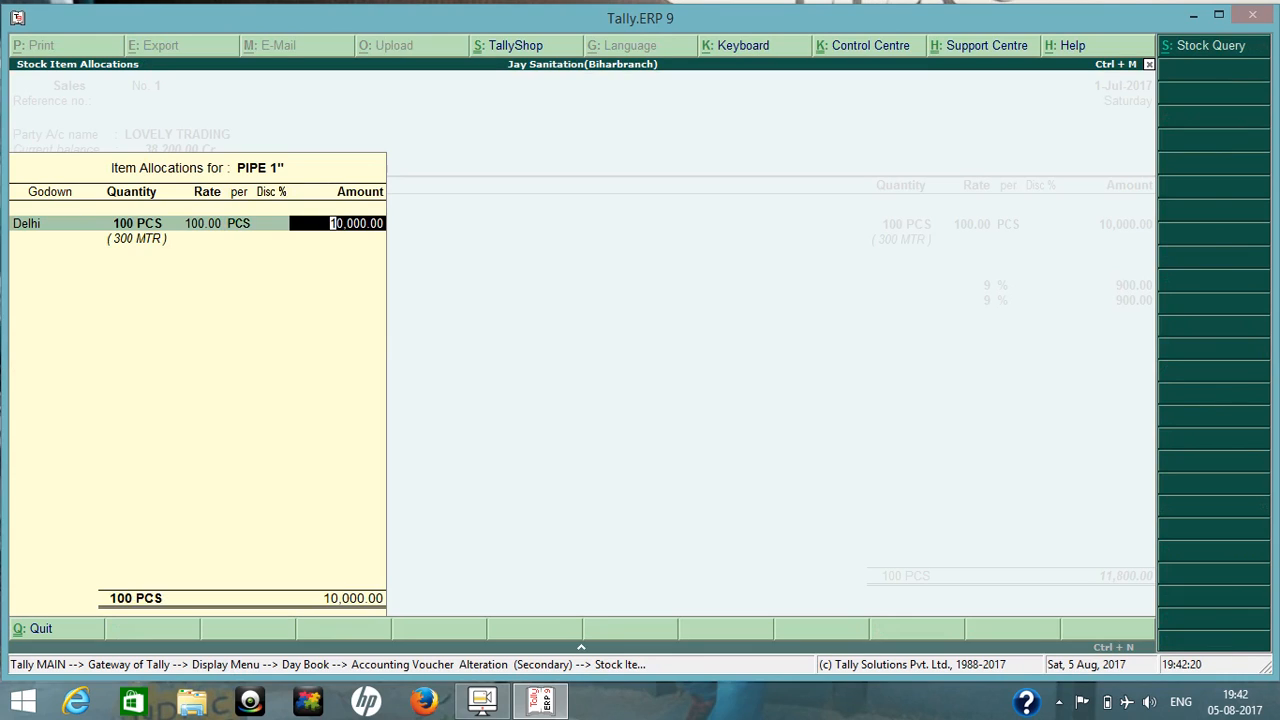
{"action": "type", "text": "5000"}
{"action": "type", "text": "0"}
{"action": "key", "text": "Return"}
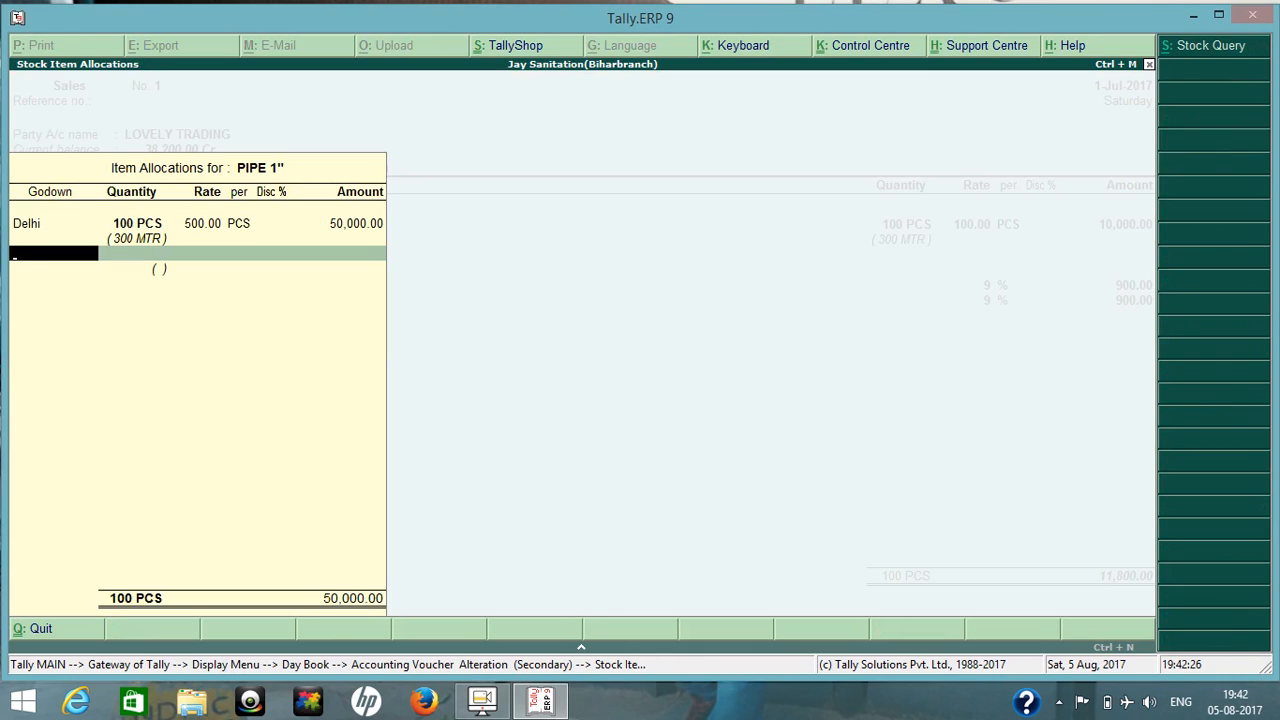
{"action": "key", "text": "Return"}
{"action": "key", "text": "Return"}
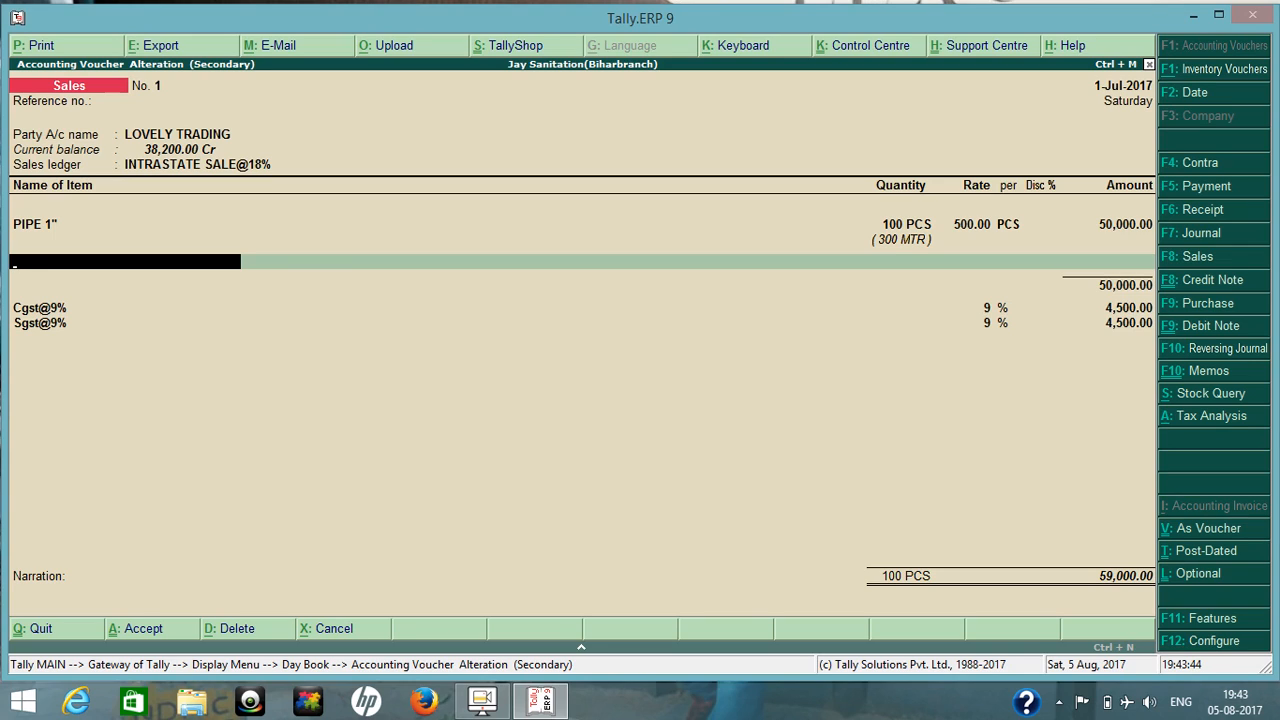
Keep both tax ledgers, set the bill-wise amount against reference 3 to 59,000 Dr, and save the altered sales voucher.
{"action": "key", "text": "Return"}
{"action": "key", "text": "Return"}
{"action": "key", "text": "Return"}
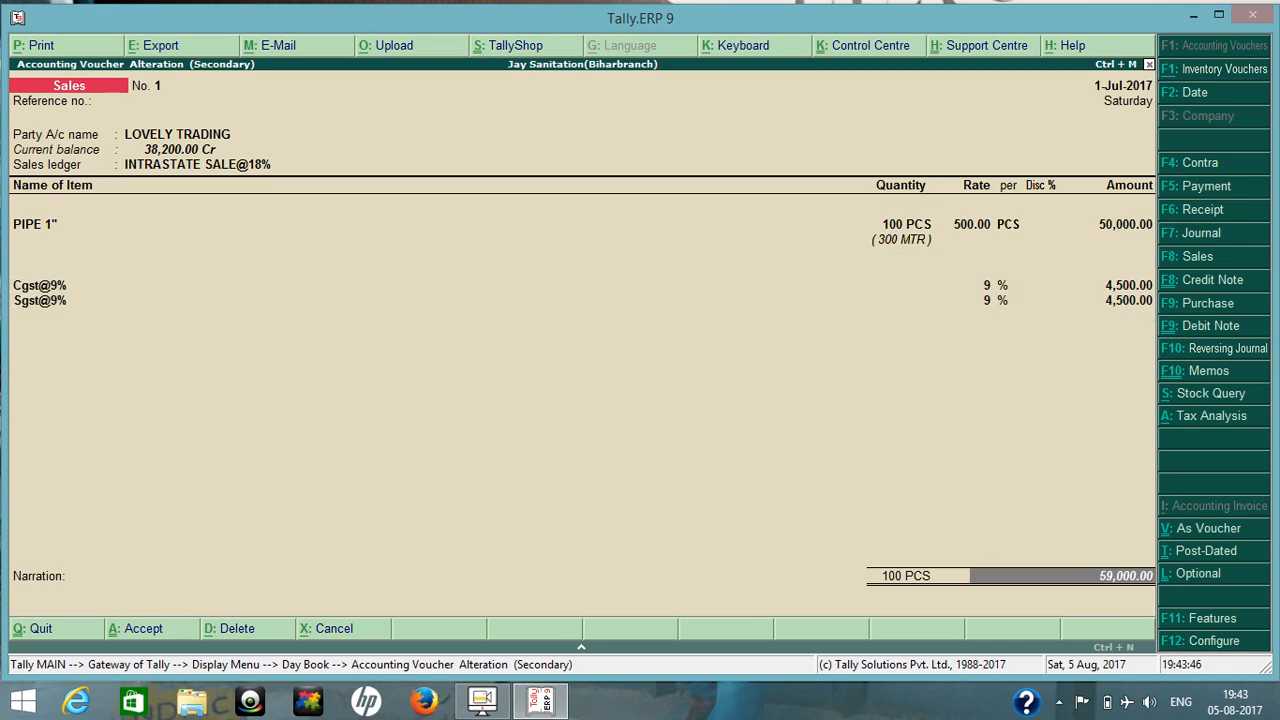
{"action": "key", "text": "Return"}
{"action": "key", "text": "Return"}
{"action": "key", "text": "Return"}
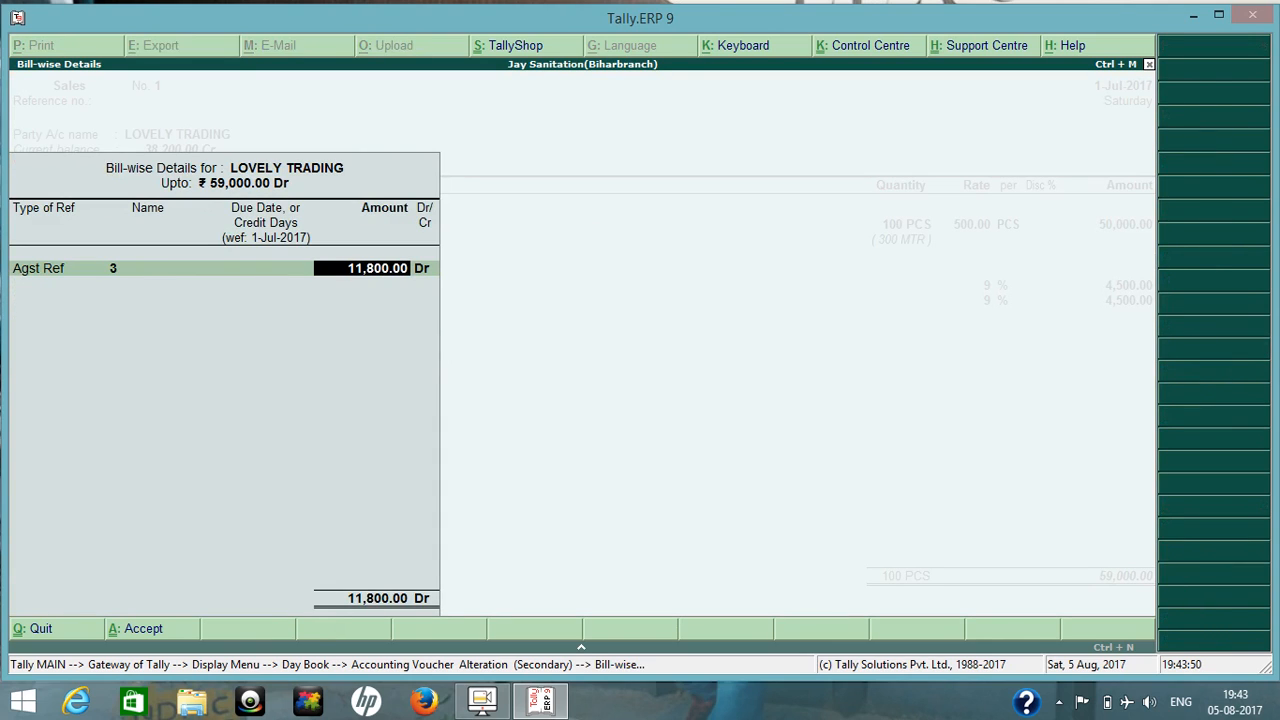
{"action": "type", "text": "5"}
{"action": "type", "text": "9,00"}
{"action": "type", "text": "0"}
{"action": "key", "text": "Return"}
{"action": "key", "text": "Return"}
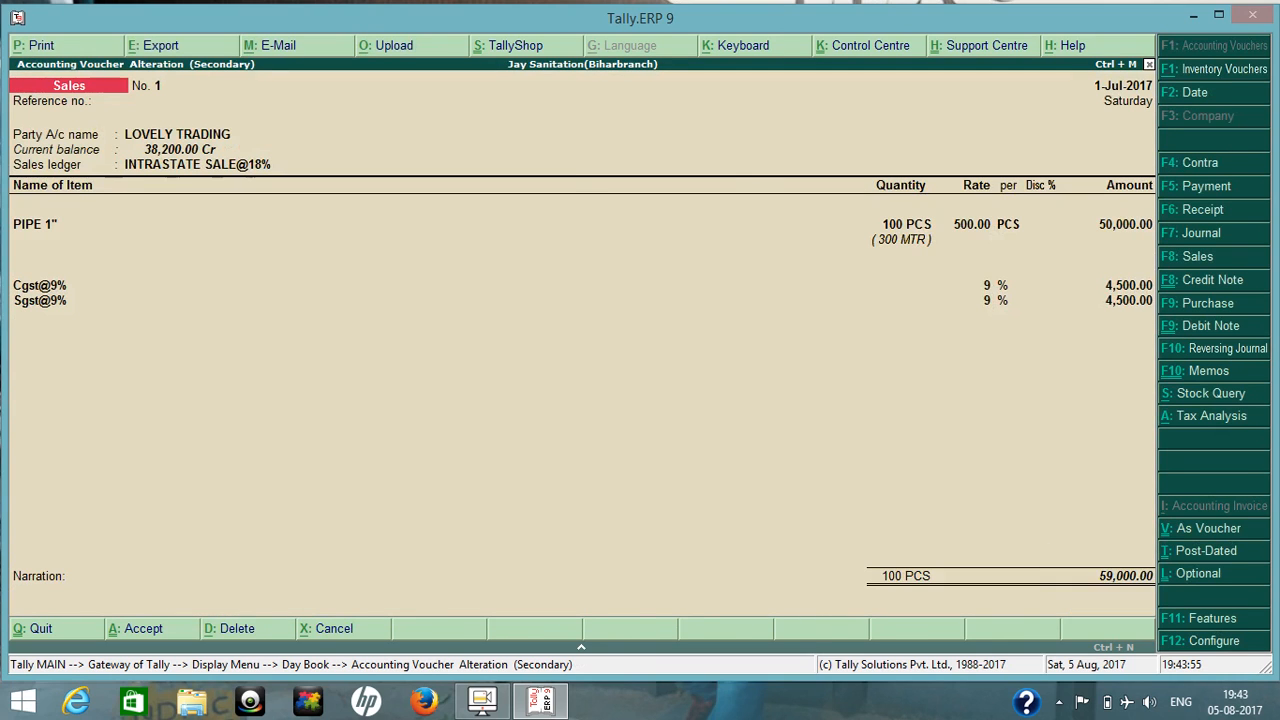
{"action": "key", "text": "ctrl+a"}
{"action": "key", "text": "Escape"}
{"action": "key", "text": "Escape"}
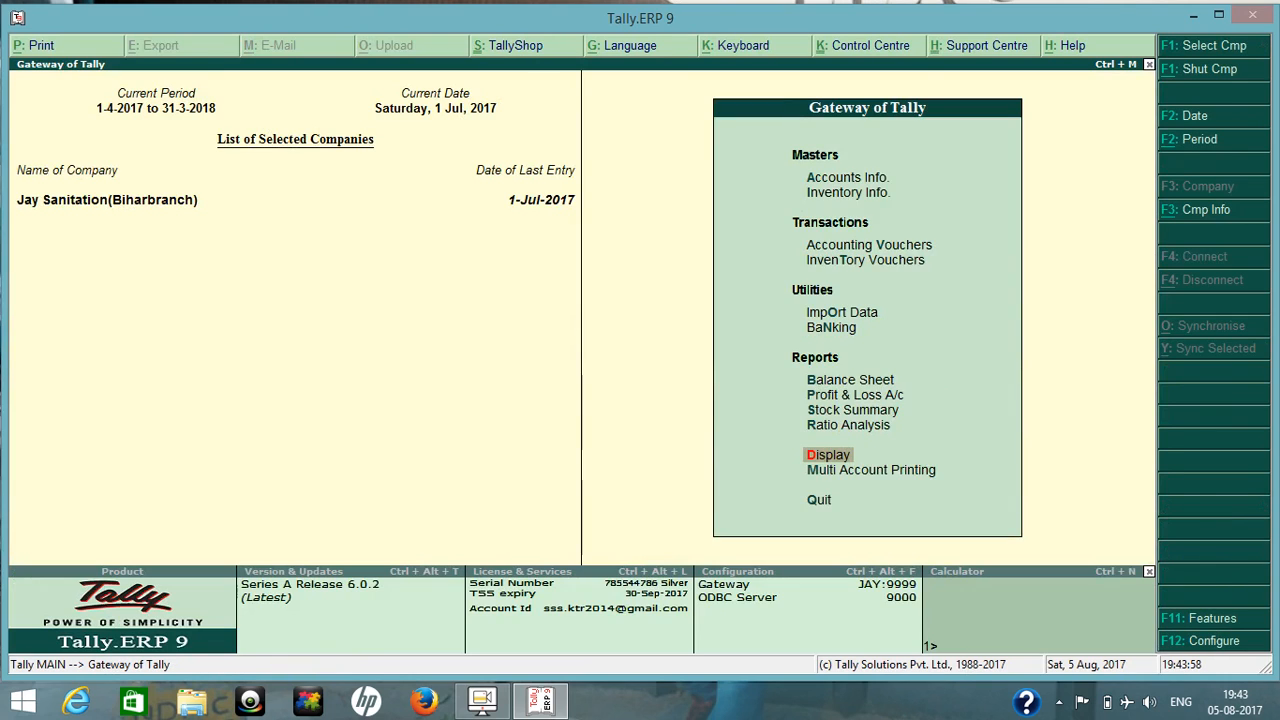
Examine the Duties & Taxes breakdown under Current Liabilities in the Balance Sheet.
{"action": "key", "text": "b"}
{"action": "key", "text": "Down"}
{"action": "key", "text": "Down"}
{"action": "key", "text": "Return"}
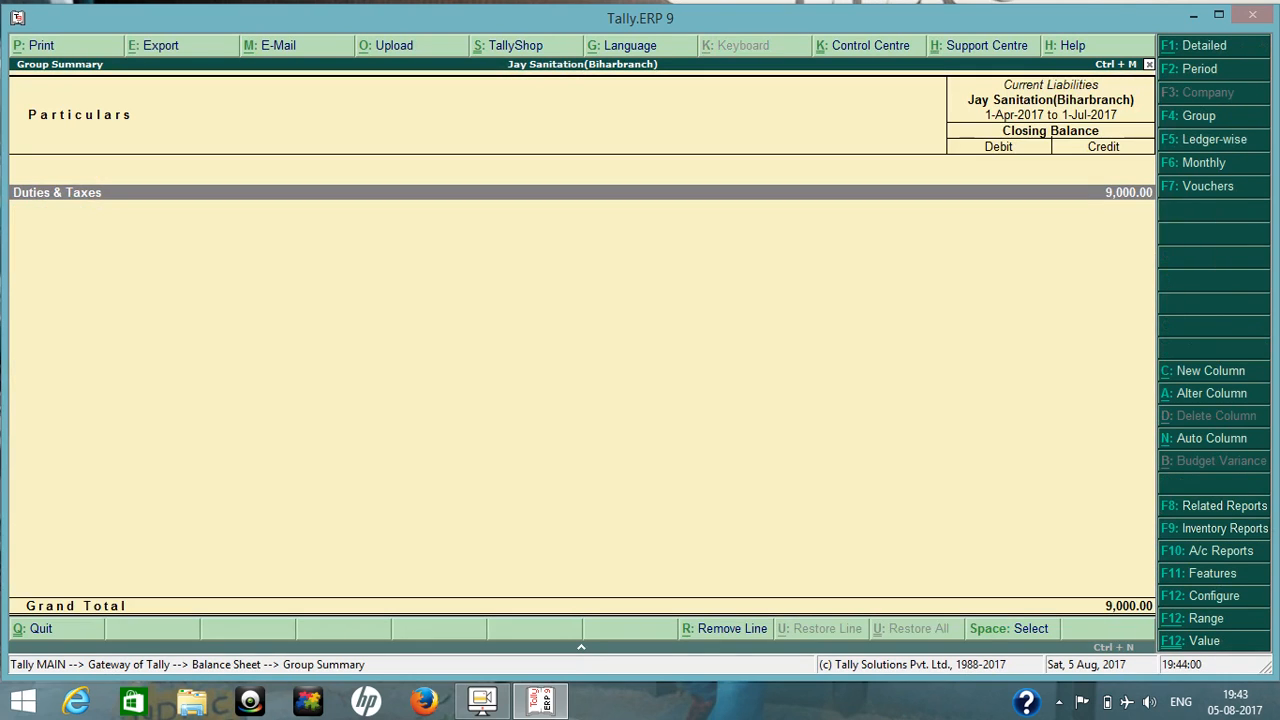
{"action": "key", "text": "Return"}
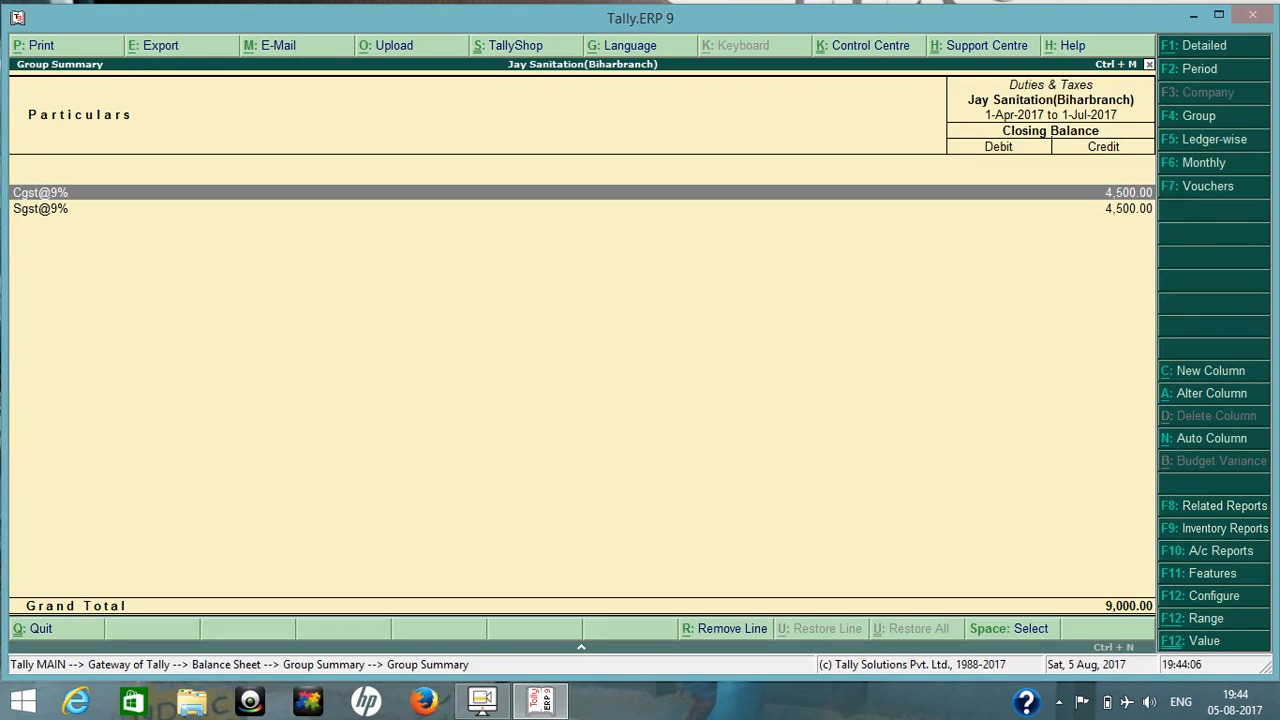
{"action": "key", "text": "Escape"}
{"action": "key", "text": "Escape"}
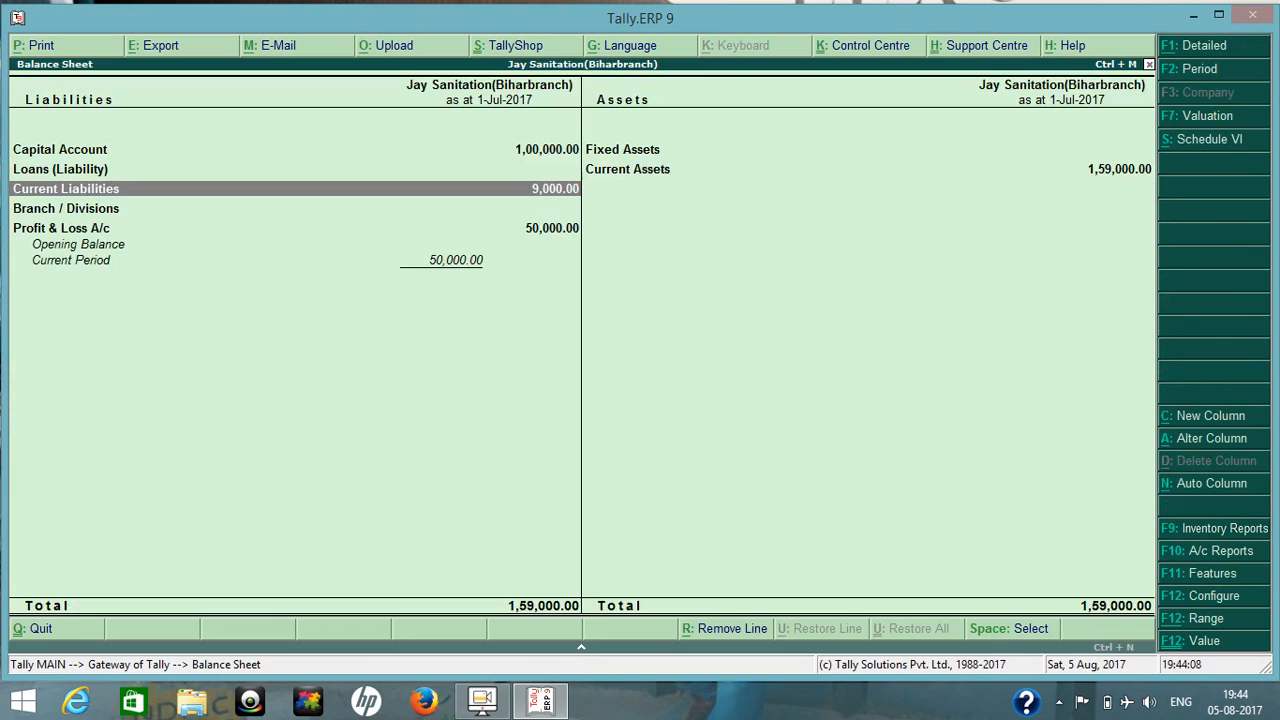
Check LOVELY TRADING's updated closing balance in Sundry Debtors under Current Assets in the Balance Sheet.
{"action": "key", "text": "Right"}
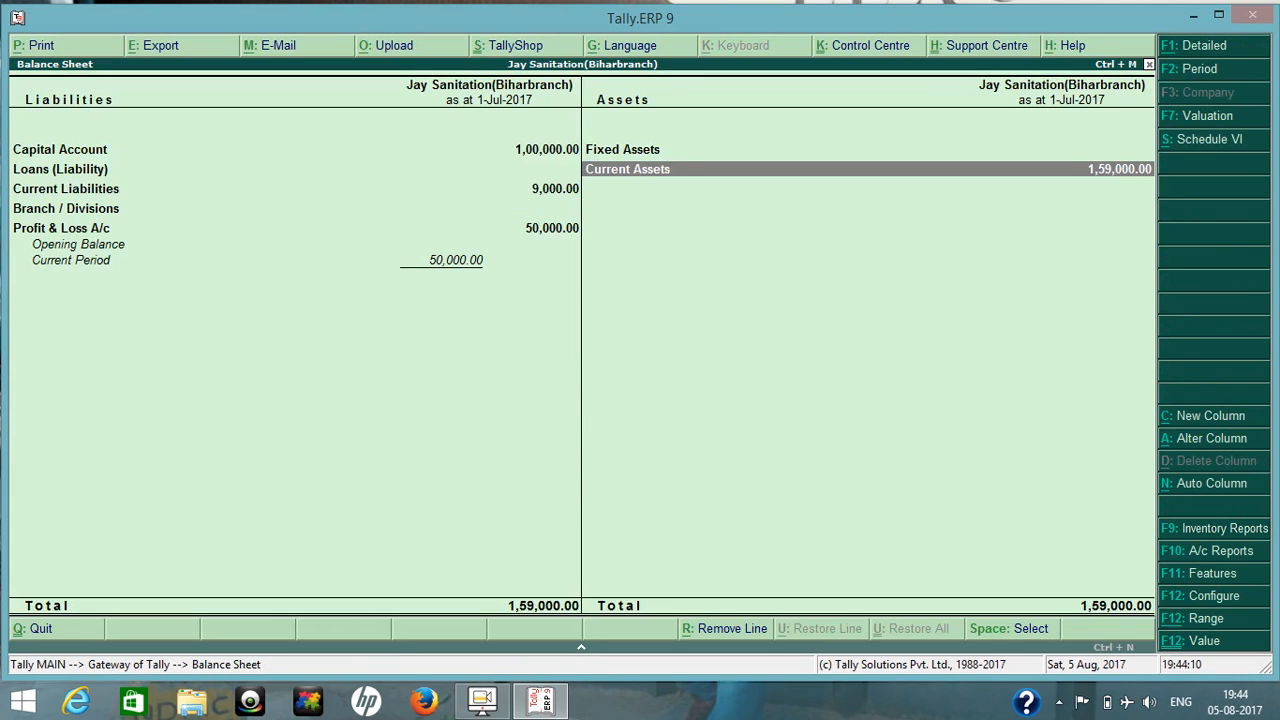
{"action": "key", "text": "Return"}
{"action": "key", "text": "Down"}
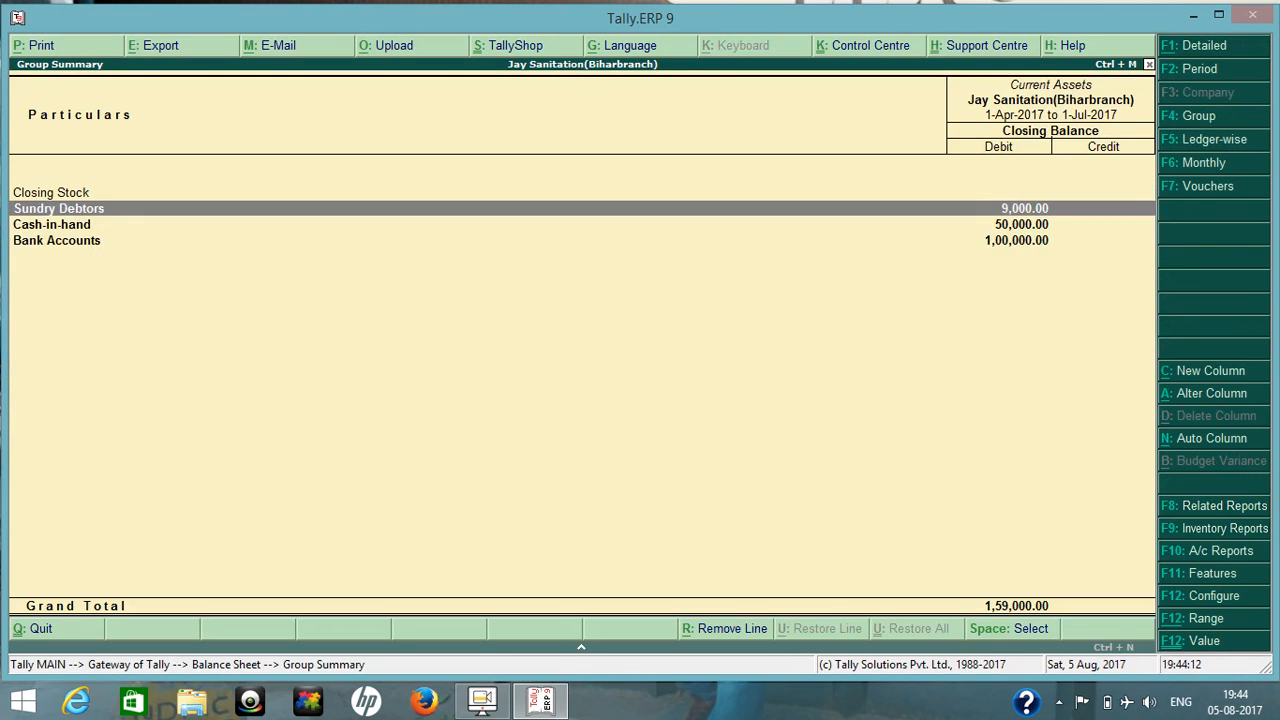
{"action": "key", "text": "Return"}
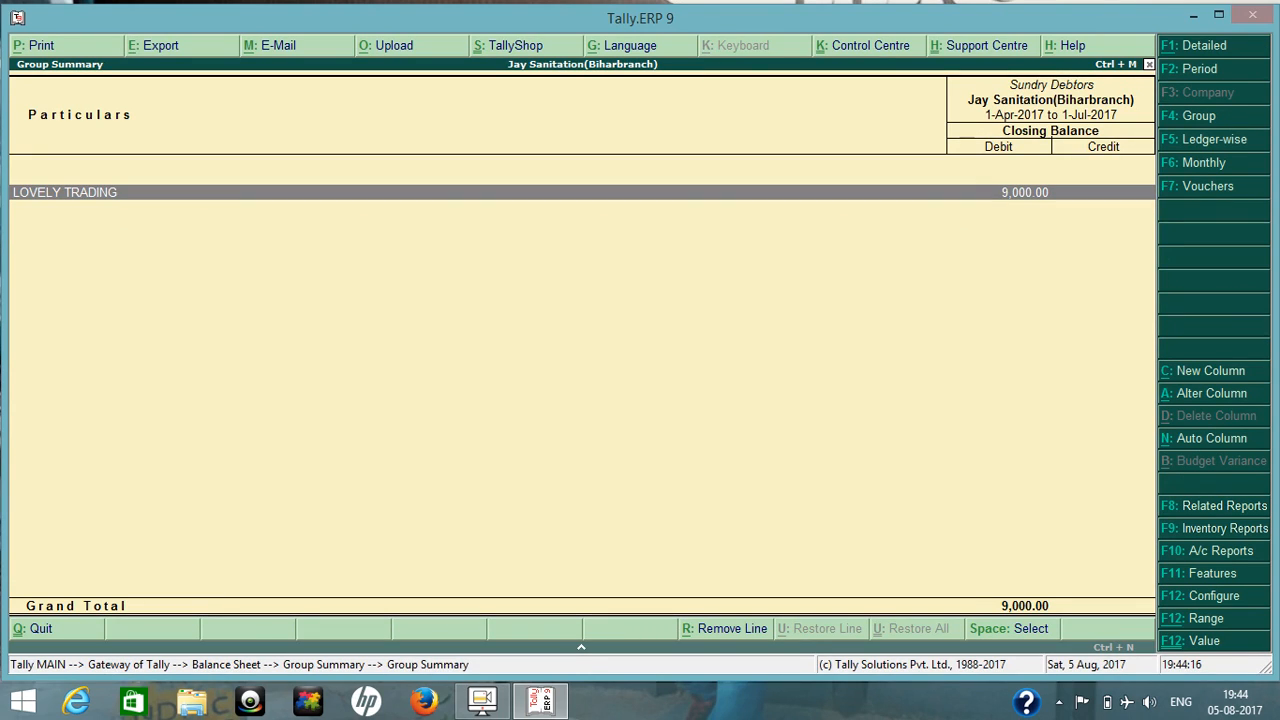
{"action": "key", "text": "Escape"}
{"action": "key", "text": "Escape"}
{"action": "key", "text": "Escape"}
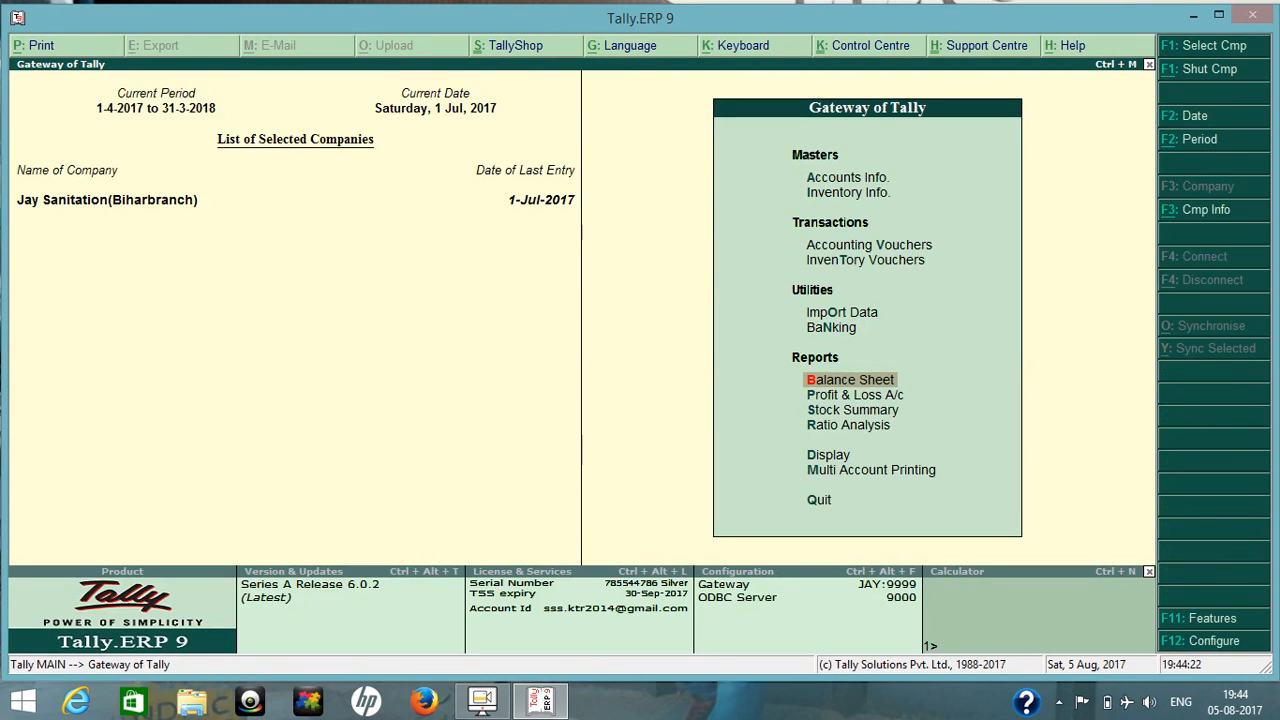
Start a new Credit Note in accounting voucher entry.
{"action": "key", "text": "Up"}
{"action": "key", "text": "Up"}
{"action": "key", "text": "Up"}
{"action": "key", "text": "Up"}
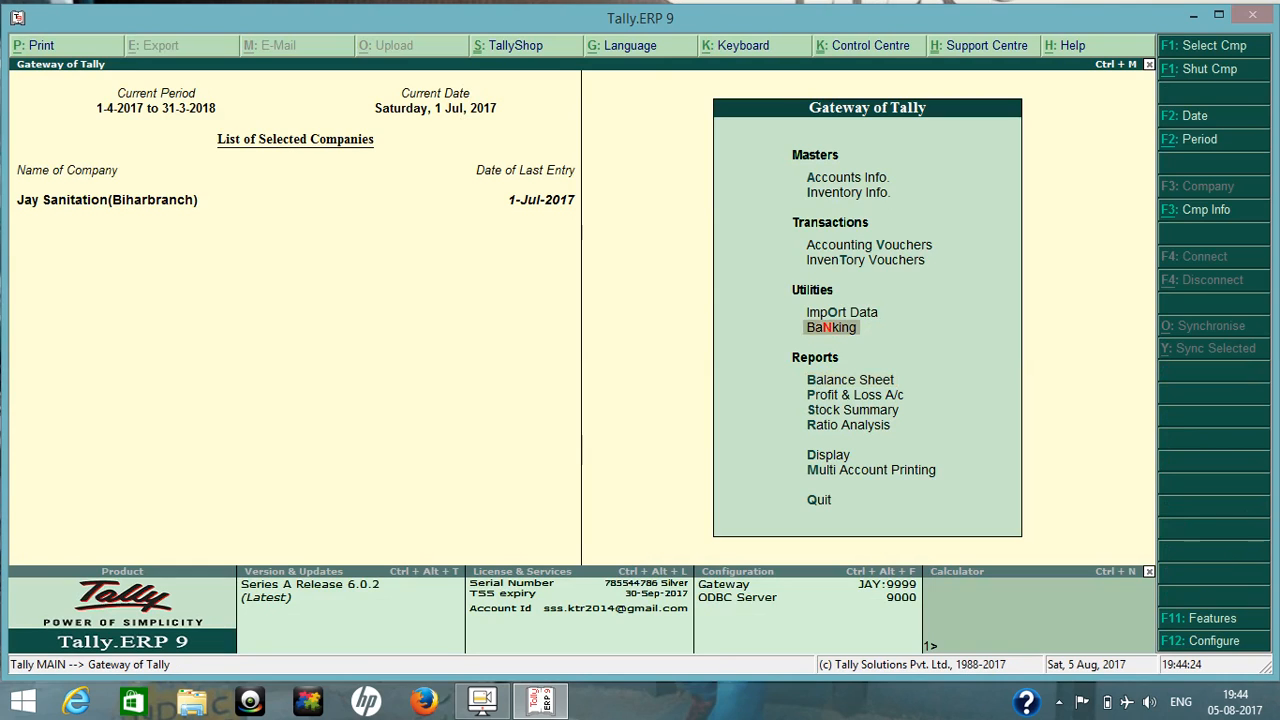
{"action": "key", "text": "Return"}
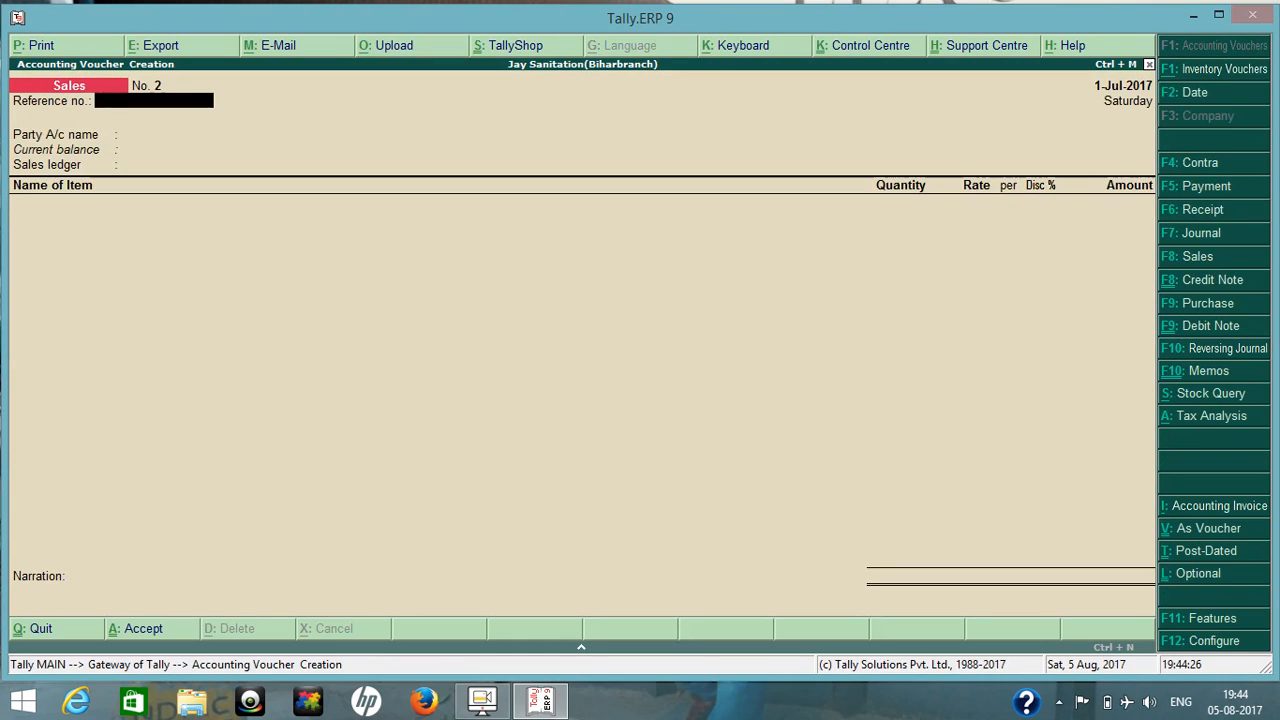
{"action": "key", "text": "ctrl+F8"}
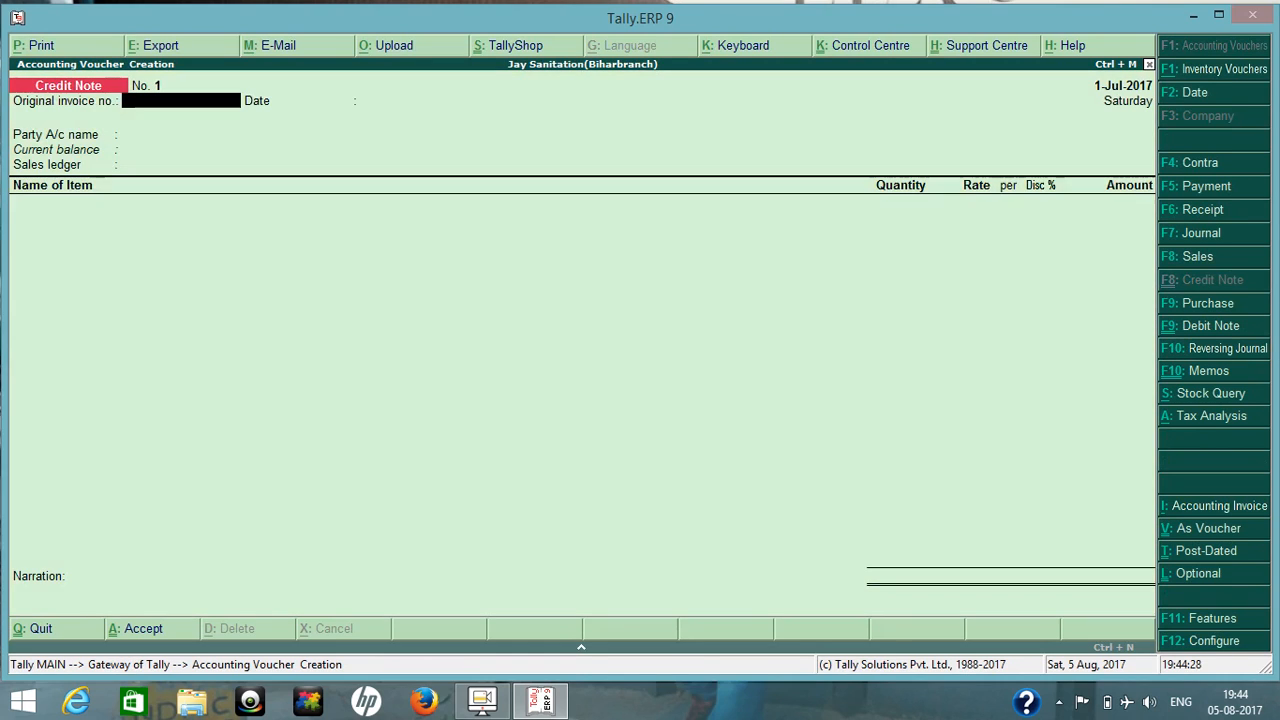
Enter original invoice number 1 dated 1-Jul-2017 and set LOVELY TRADING as the credit note's party.
{"action": "type", "text": "1"}
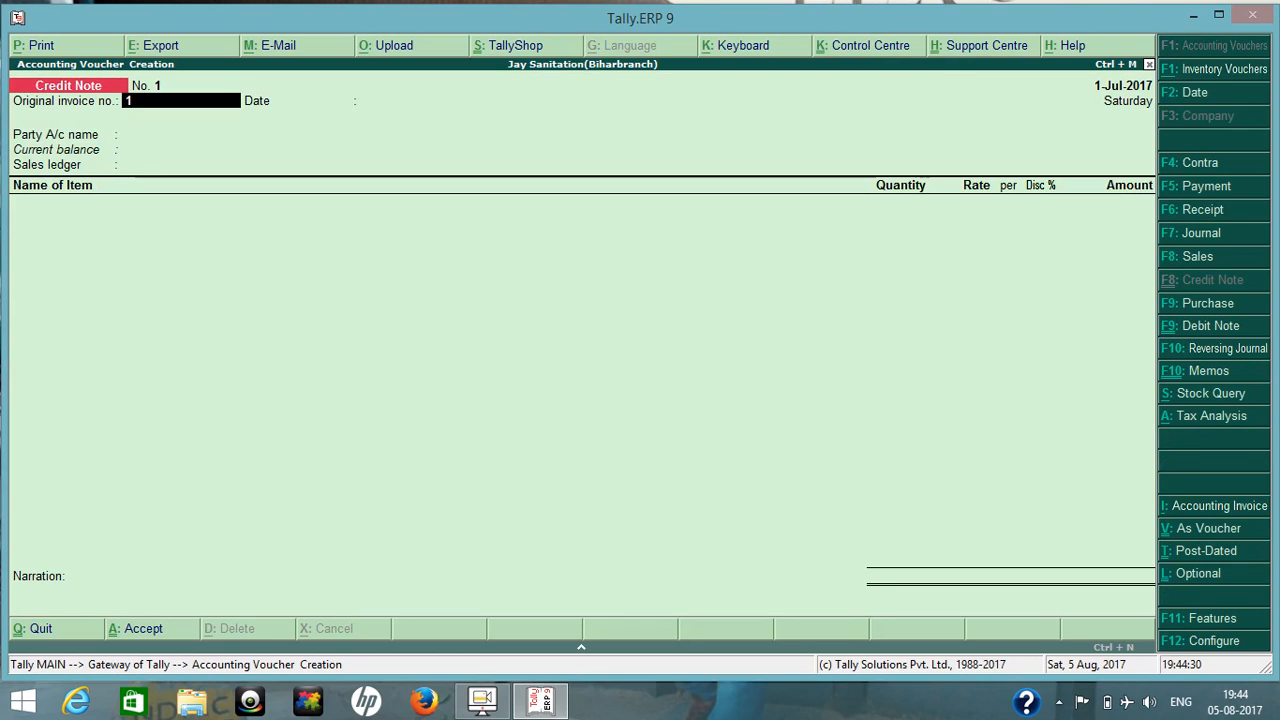
{"action": "key", "text": "Return"}
{"action": "key", "text": "Return"}
{"action": "type", "text": "Lo"}
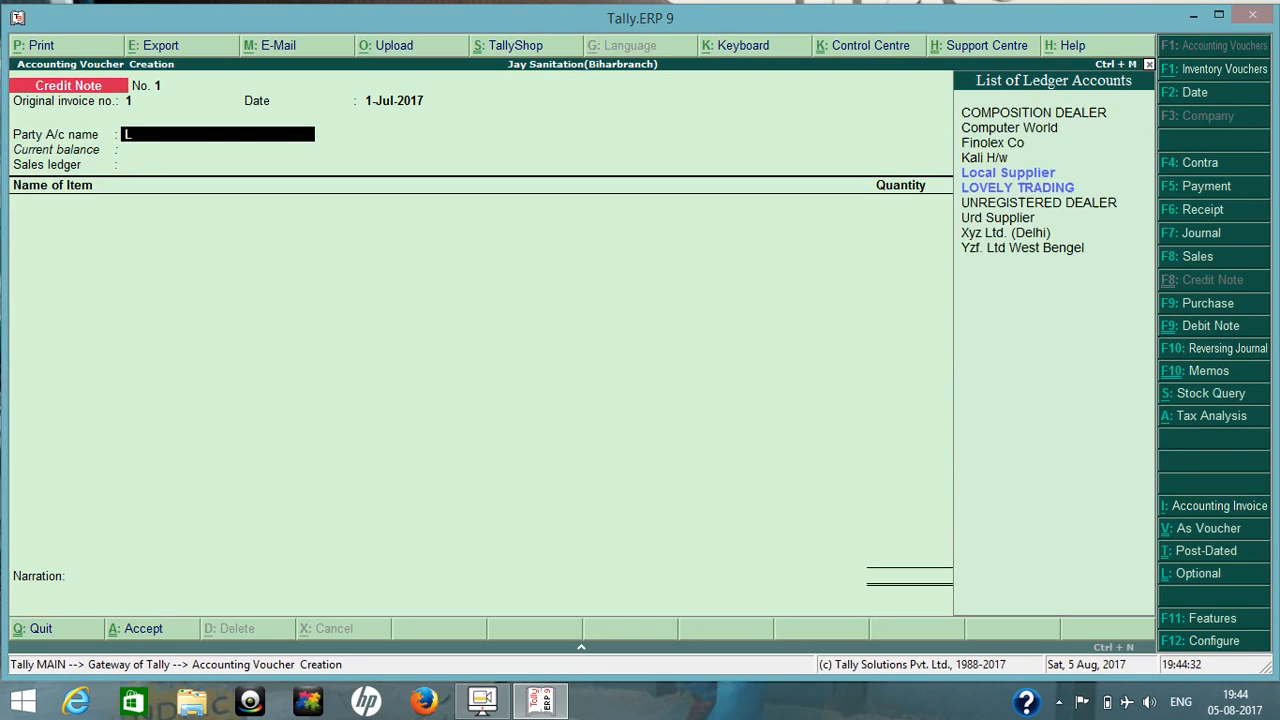
{"action": "key", "text": "Down"}
{"action": "key", "text": "Return"}
{"action": "key", "text": "Return"}
{"action": "key", "text": "Return"}
{"action": "key", "text": "Return"}
{"action": "key", "text": "Return"}
{"action": "key", "text": "Return"}
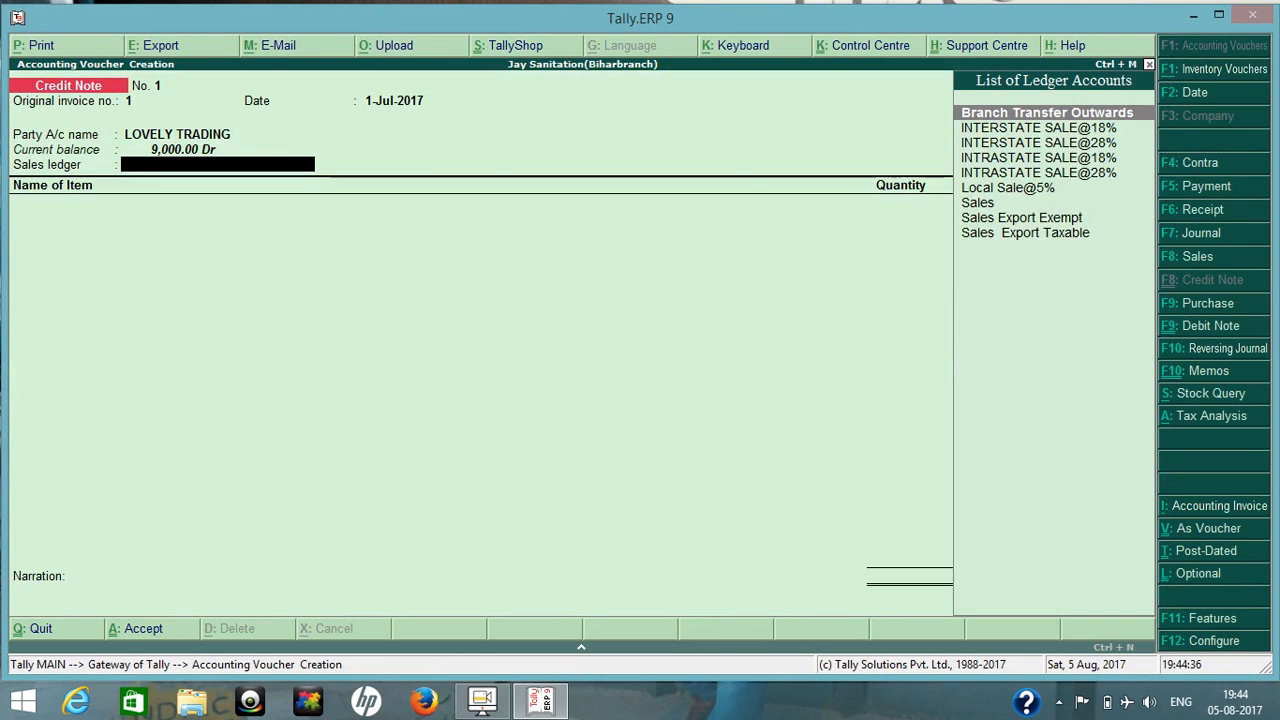
Set the credit note's sales ledger to INTRASTATE SALE@18%.
{"action": "type", "text": "Int"}
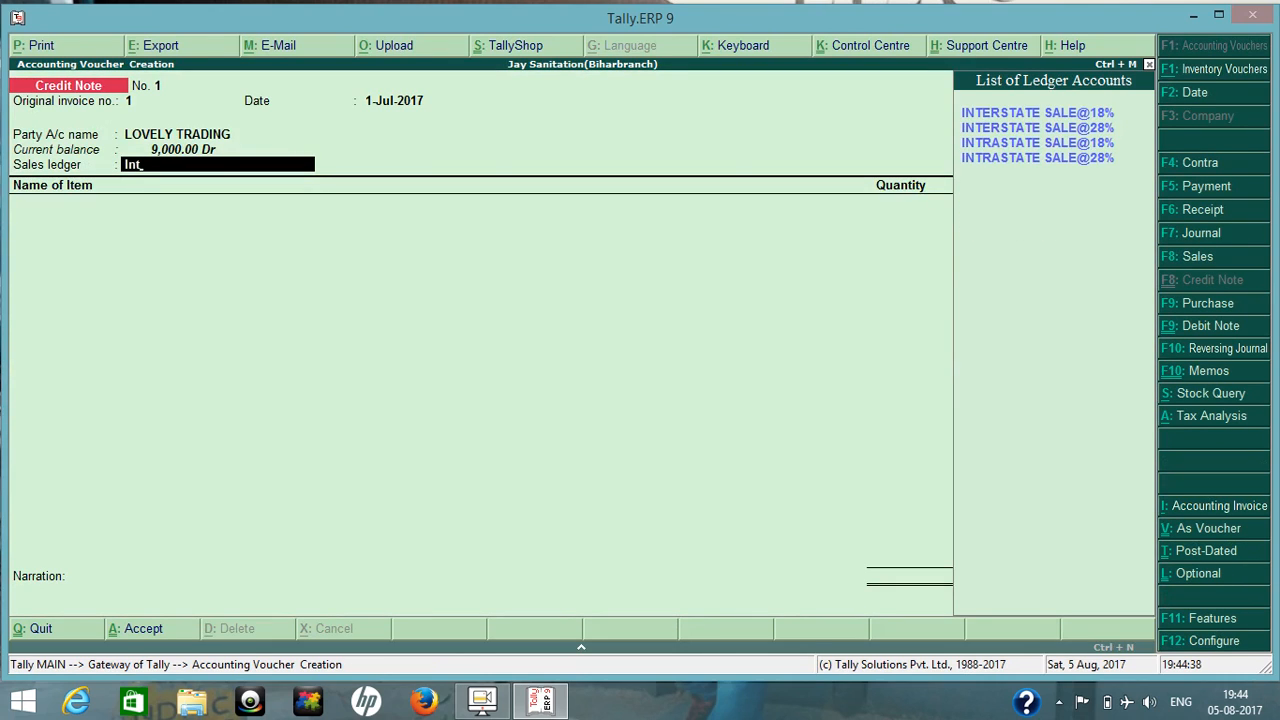
{"action": "key", "text": "Down"}
{"action": "key", "text": "Down"}
{"action": "key", "text": "Return"}
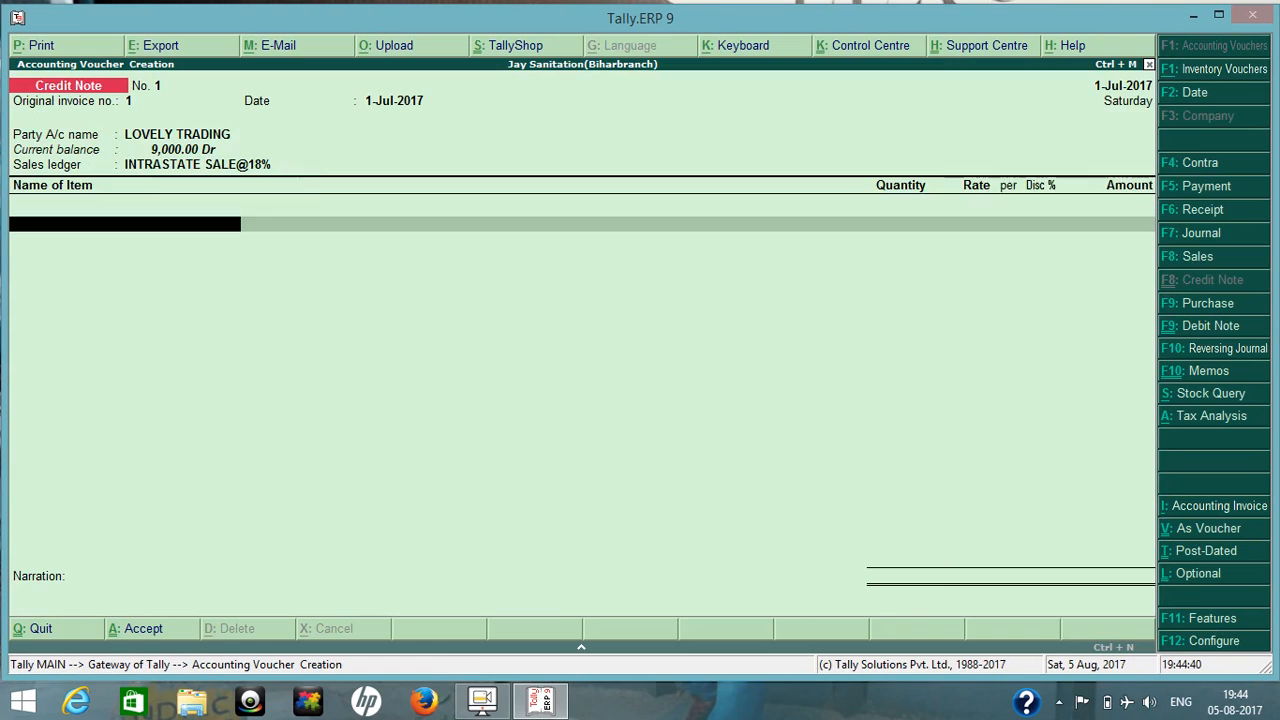
Add the stock item PIPE 1" with 100 PCS at a rate of 500.00 from the Delhi godown.
{"action": "type", "text": "P"}
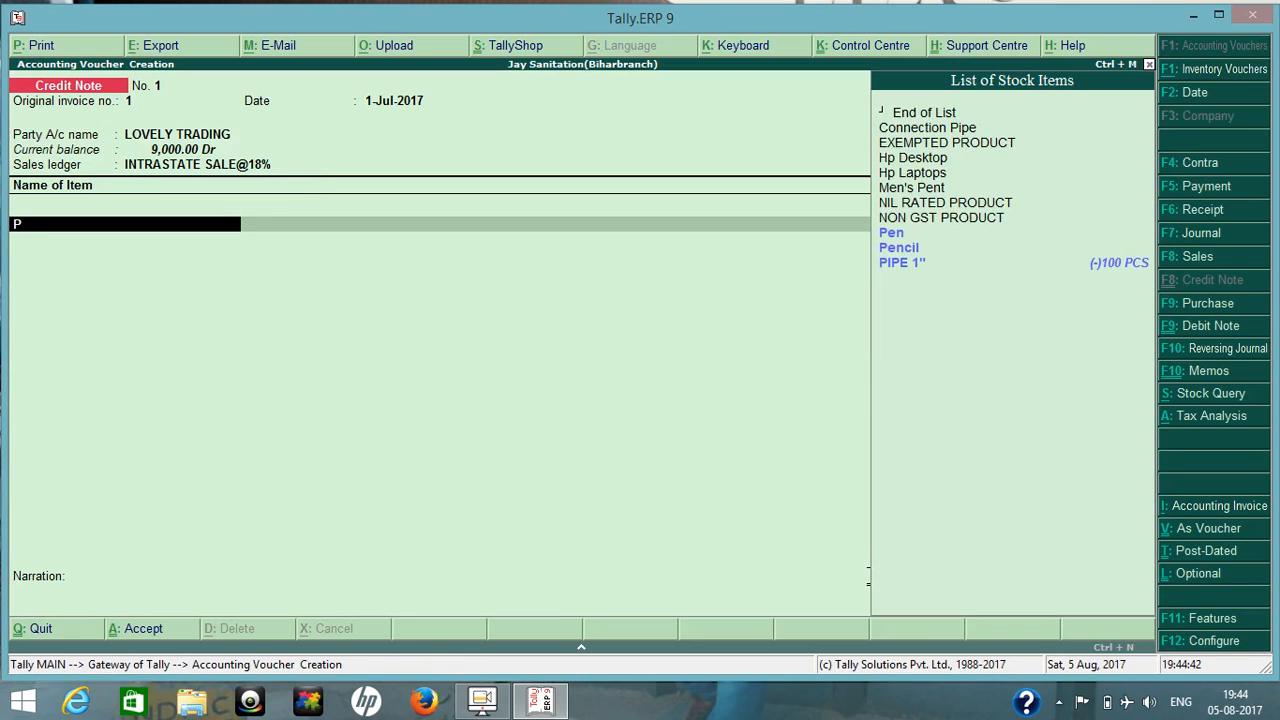
{"action": "type", "text": "ip"}
{"action": "key", "text": "Return"}
{"action": "key", "text": "Return"}
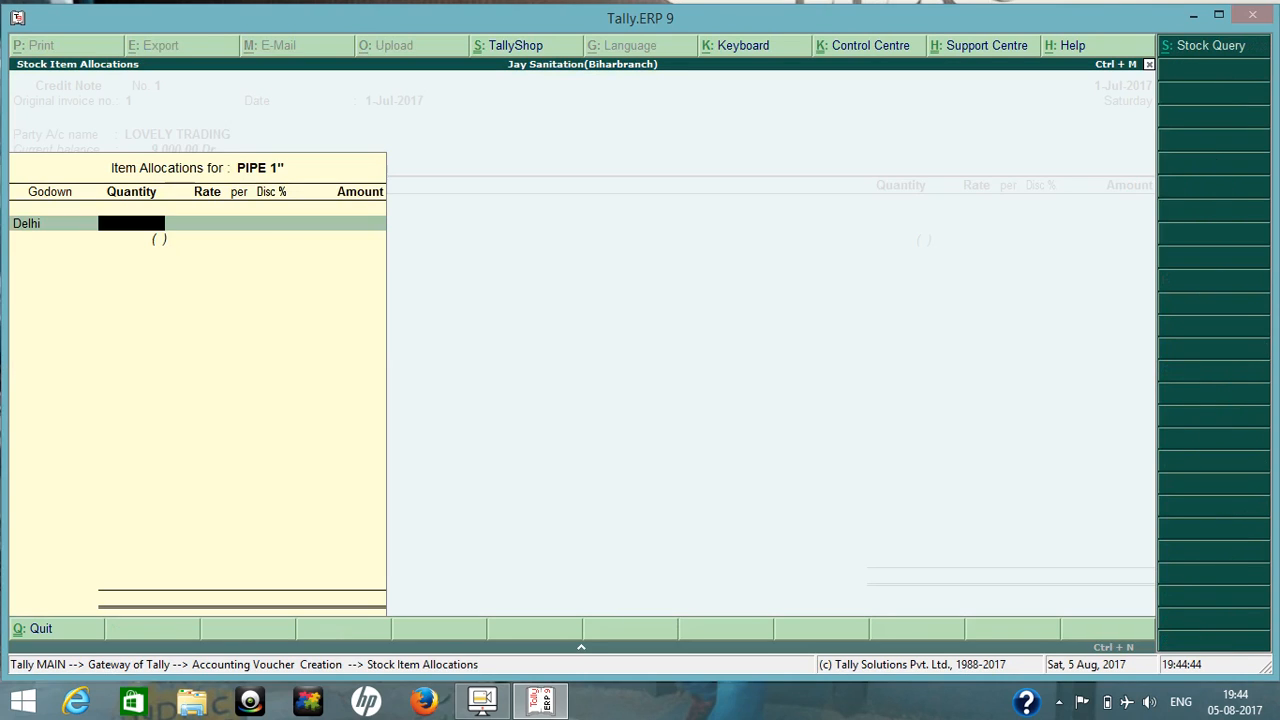
{"action": "type", "text": "100"}
{"action": "key", "text": "Return"}
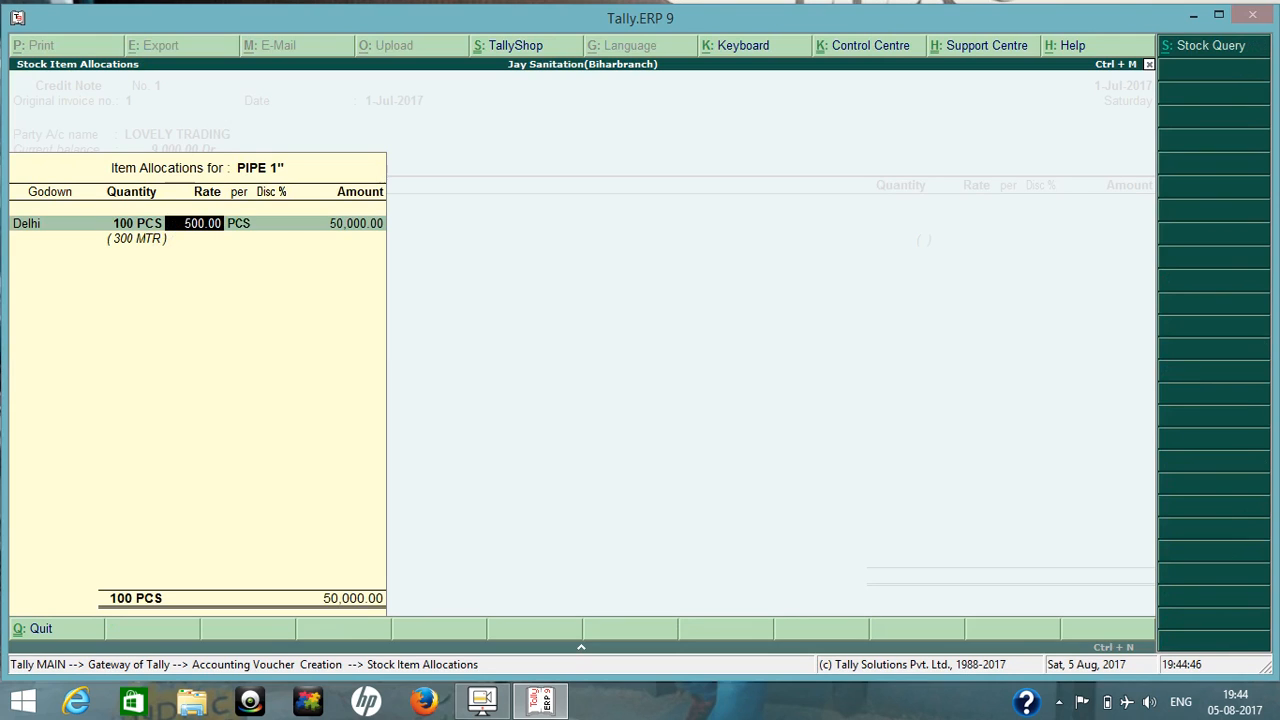
{"action": "key", "text": "Return"}
{"action": "key", "text": "Return"}
{"action": "key", "text": "Return"}
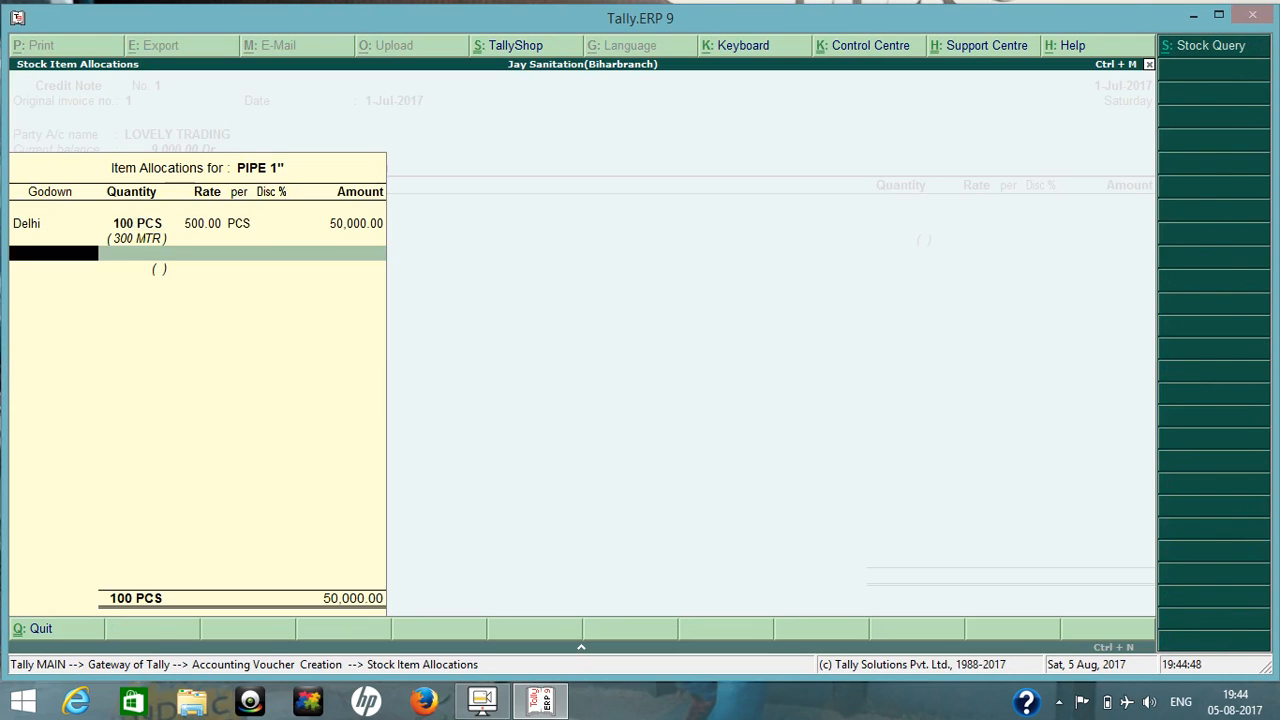
{"action": "key", "text": "Return"}
{"action": "key", "text": "Return"}
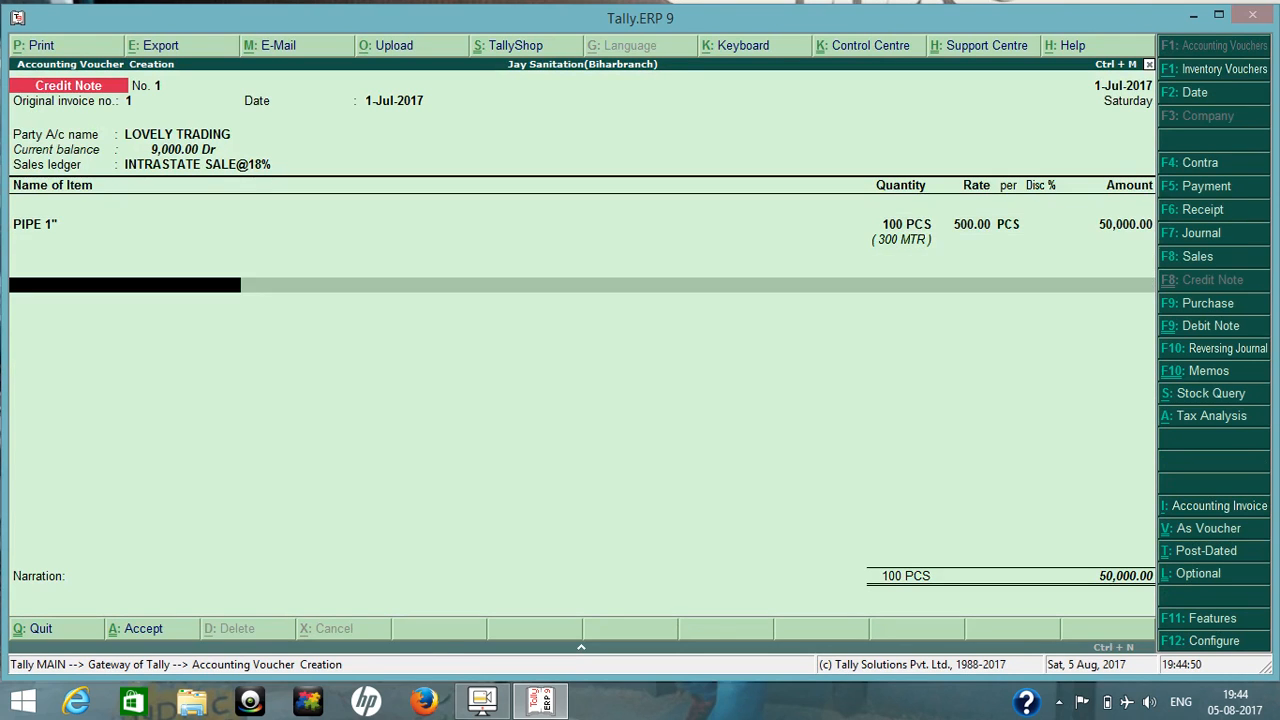
Add the Cgst@9% ledger below the PIPE 1" item in the credit note.
{"action": "type", "text": "Cg"}
{"action": "key", "text": "Down"}
{"action": "key", "text": "Down"}
{"action": "key", "text": "Down"}
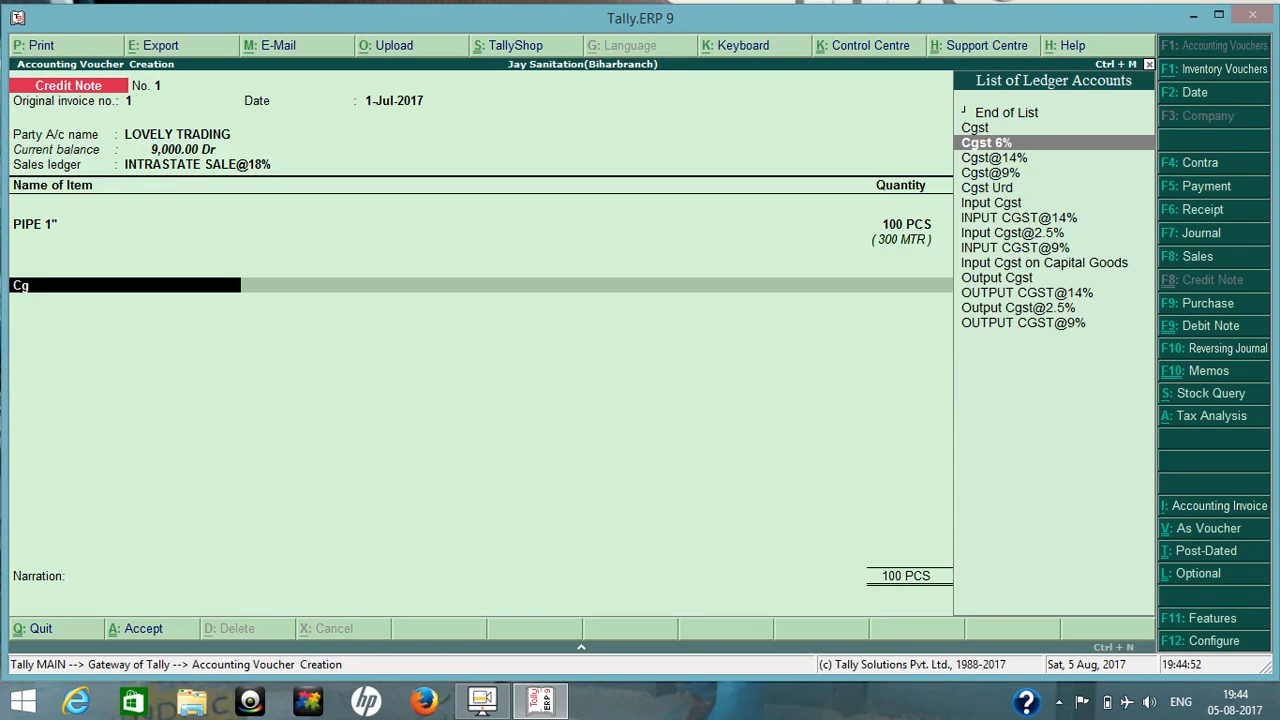
{"action": "key", "text": "Return"}
{"action": "key", "text": "Return"}
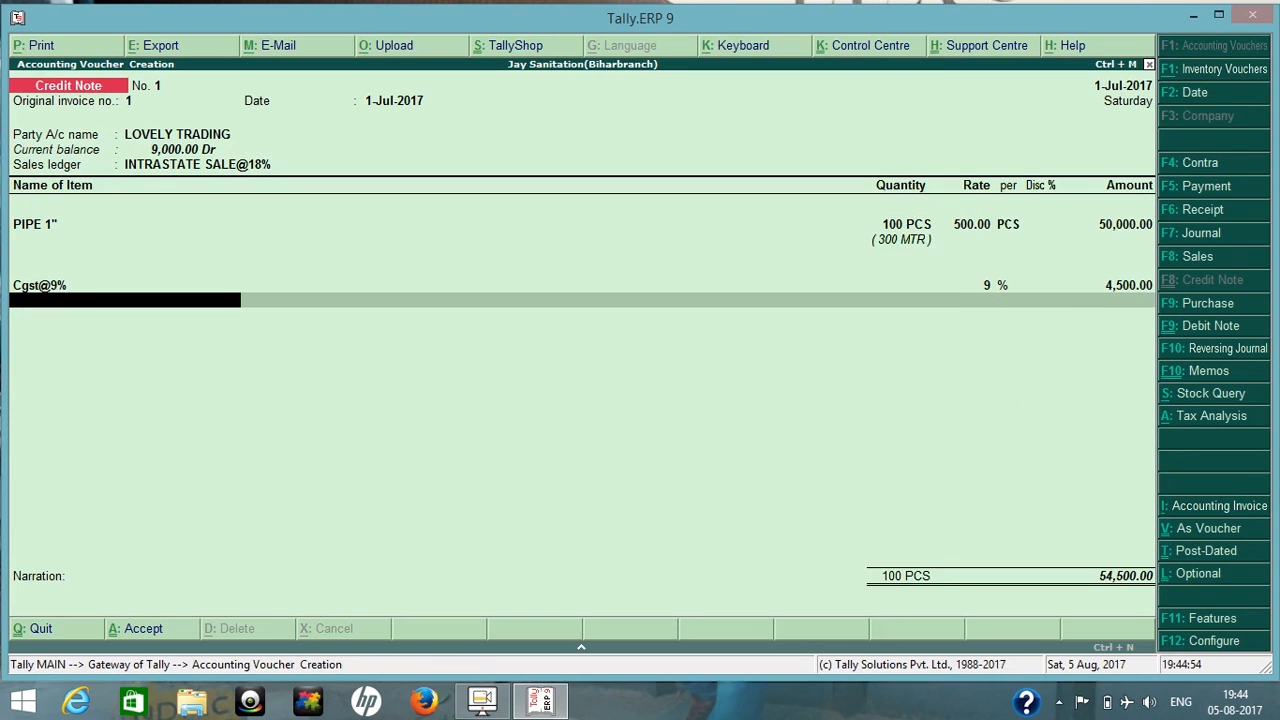
Add the Sgst@9% ledger beneath Cgst@9% in the credit note.
{"action": "type", "text": "Sg"}
{"action": "key", "text": "Down"}
{"action": "key", "text": "Down"}
{"action": "key", "text": "Down"}
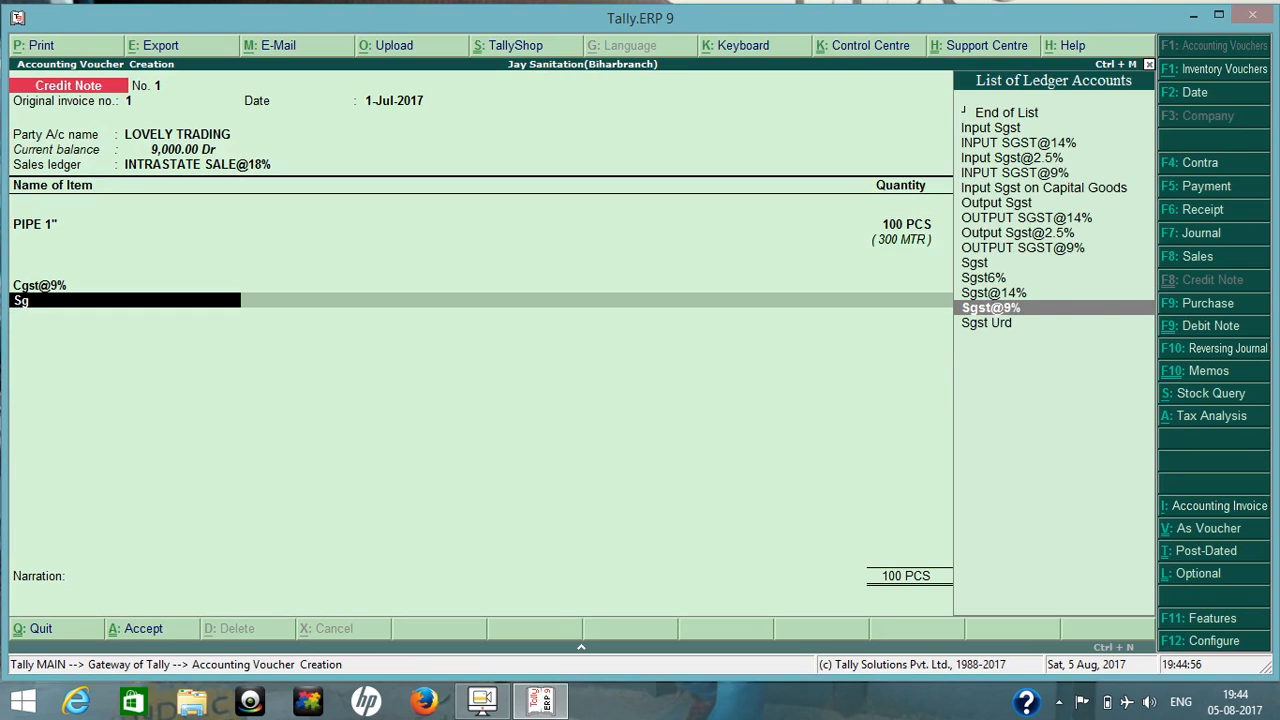
{"action": "key", "text": "Return"}
{"action": "key", "text": "Return"}
{"action": "key", "text": "Return"}
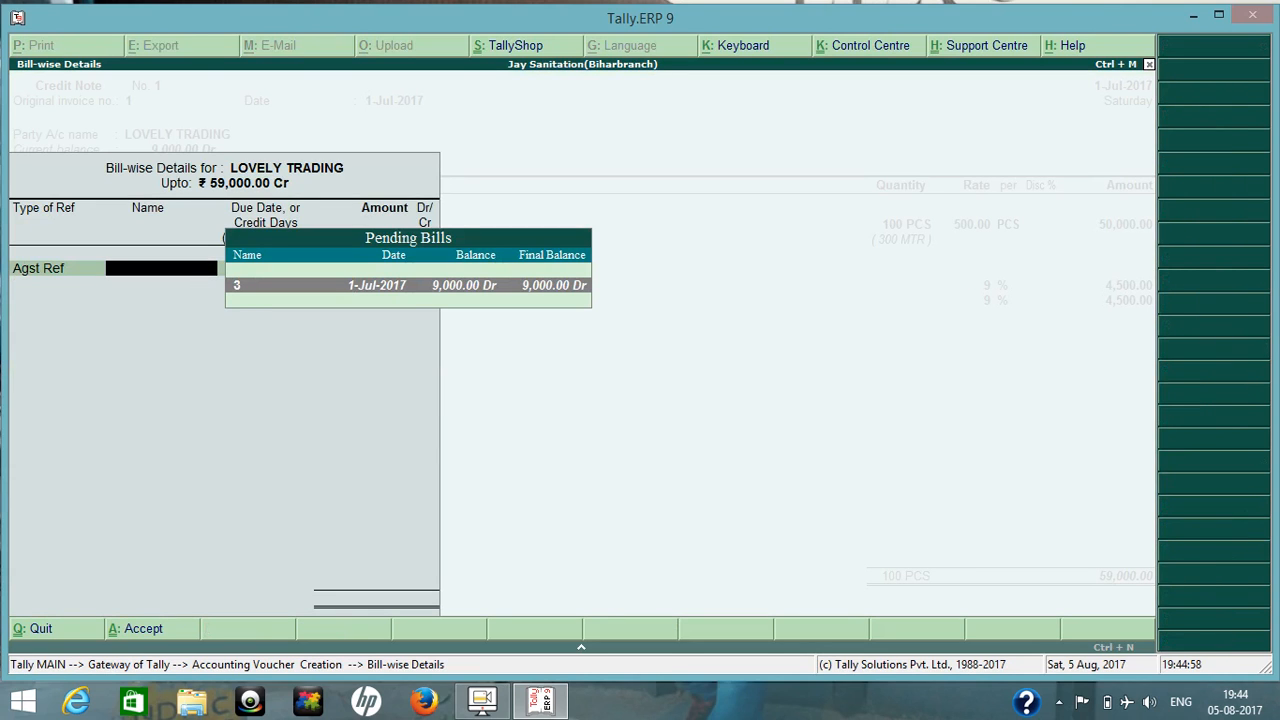
Allocate the full 59,000.00 Cr under a bill-wise reference type other than Agst Ref, and save the credit note without narration.
{"action": "key", "text": "BackSpace"}
{"action": "key", "text": "Down"}
{"action": "key", "text": "Down"}
{"action": "key", "text": "Return"}
{"action": "key", "text": "Return"}
{"action": "key", "text": "Return"}
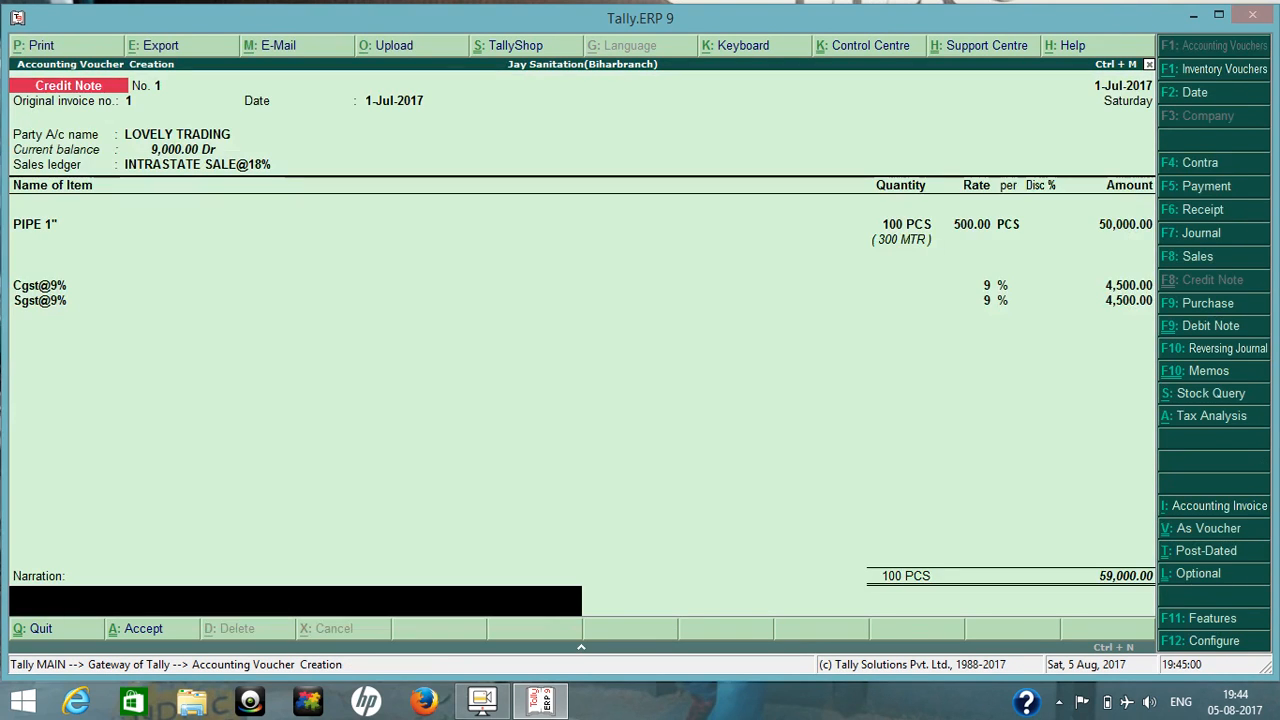
{"action": "key", "text": "Return"}
{"action": "key", "text": "Return"}
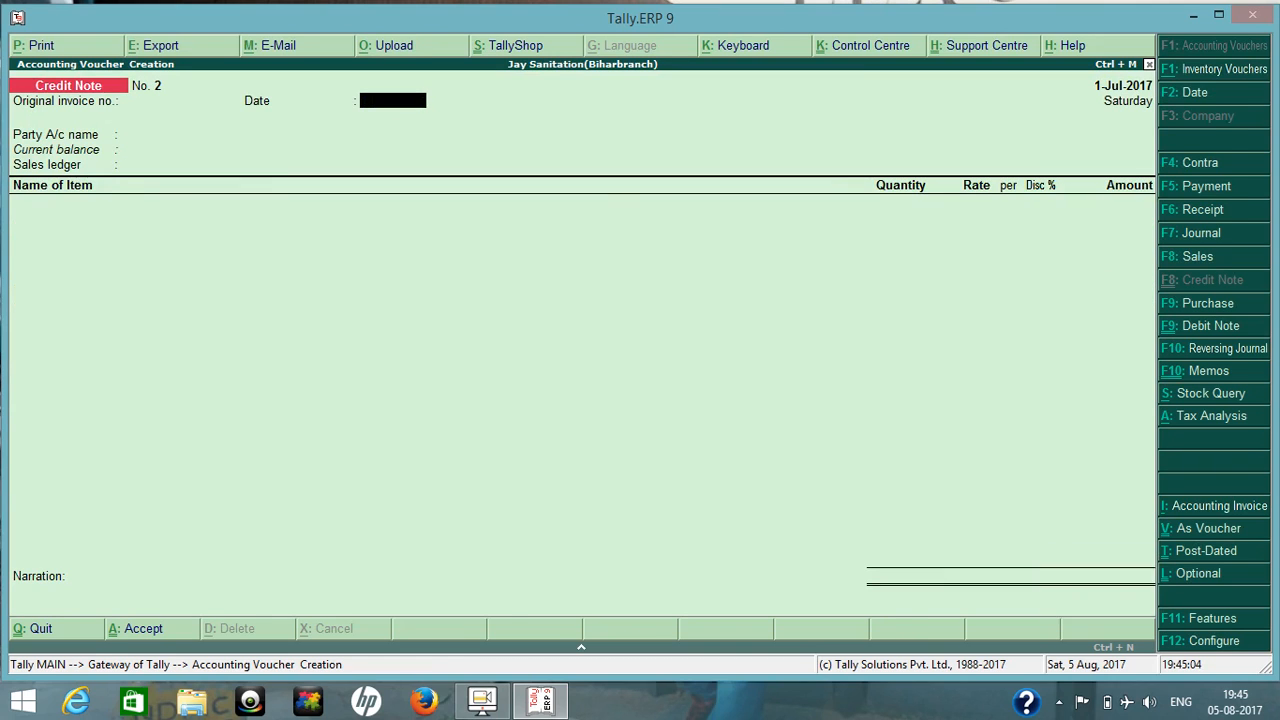
Check LOVELY TRADING's closing balance under Sundry Debtors in the Balance Sheet following the credit note, and look at the Current Liabilities line.
{"action": "key", "text": "Escape"}
{"action": "key", "text": "b"}
{"action": "key", "text": "Right"}
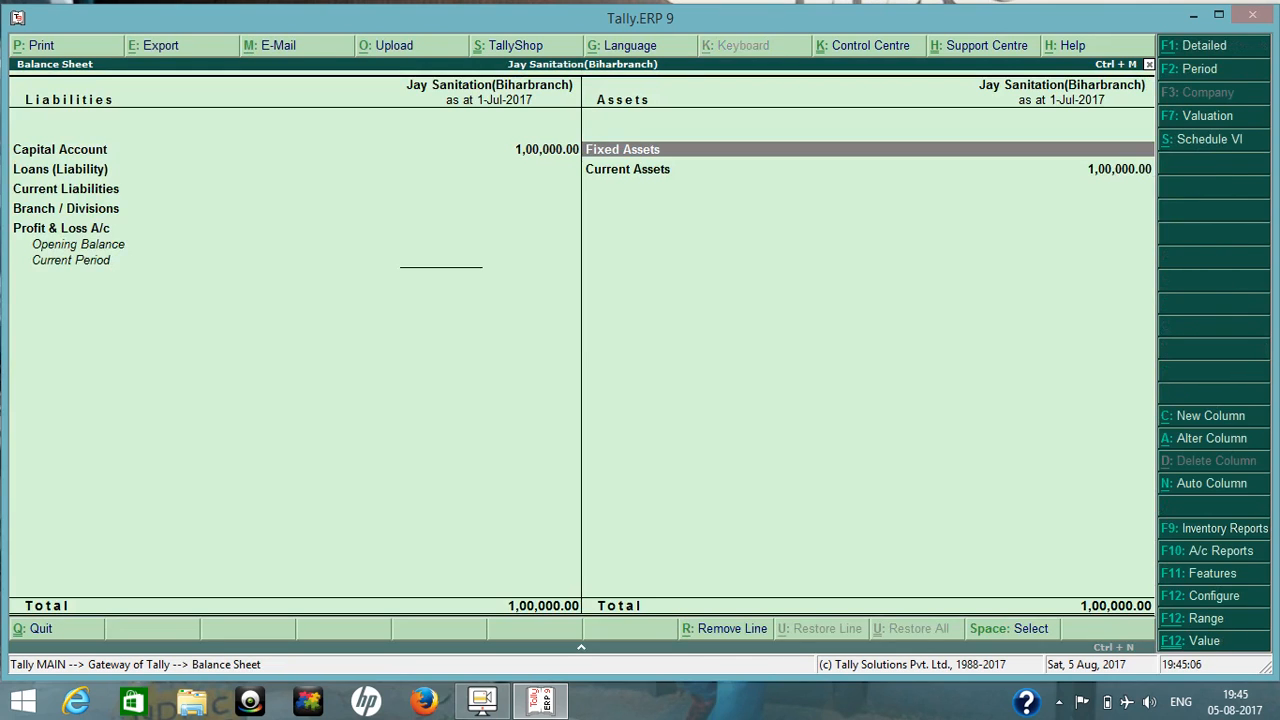
{"action": "key", "text": "Down"}
{"action": "key", "text": "Return"}
{"action": "key", "text": "Down"}
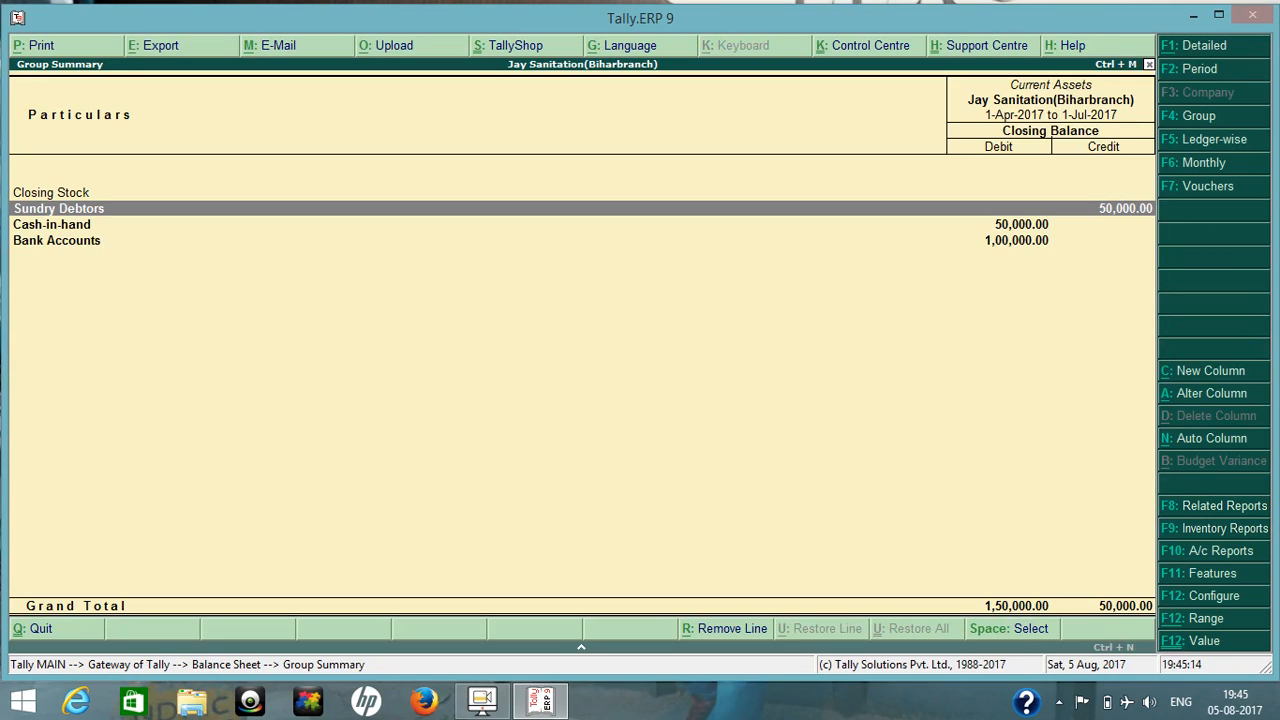
{"action": "key", "text": "Return"}
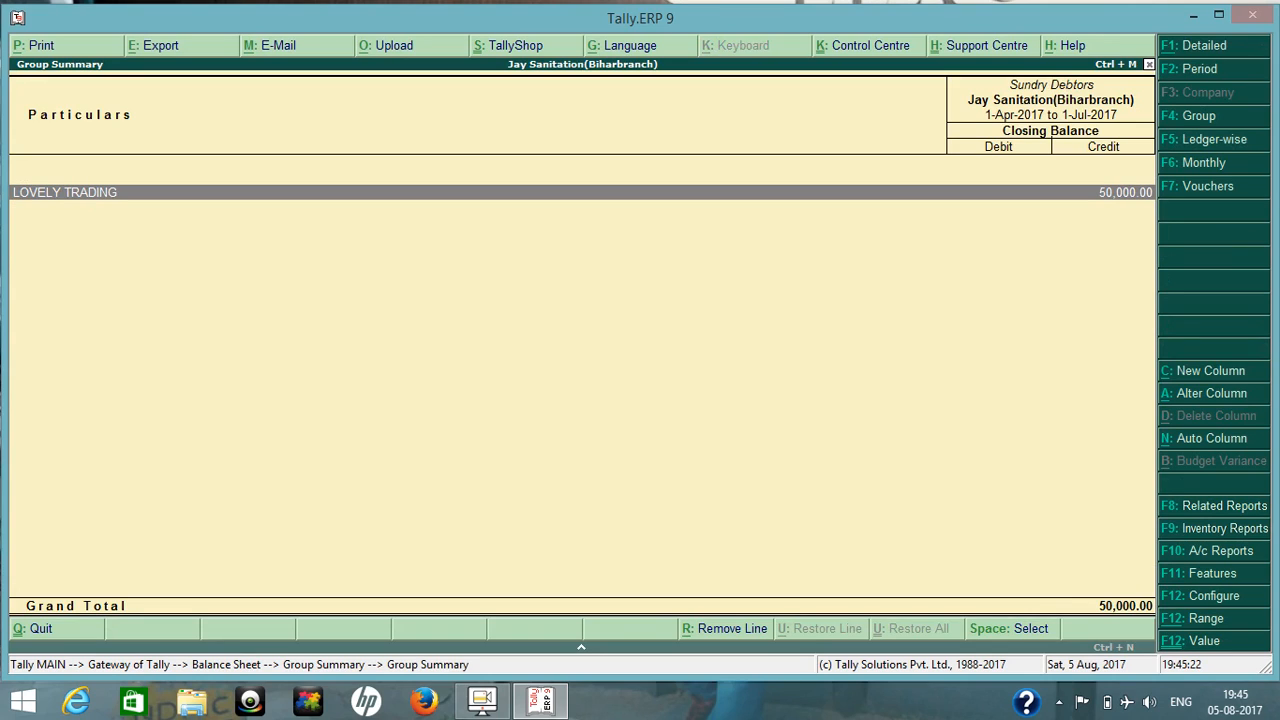
{"action": "key", "text": "Escape"}
{"action": "key", "text": "Escape"}
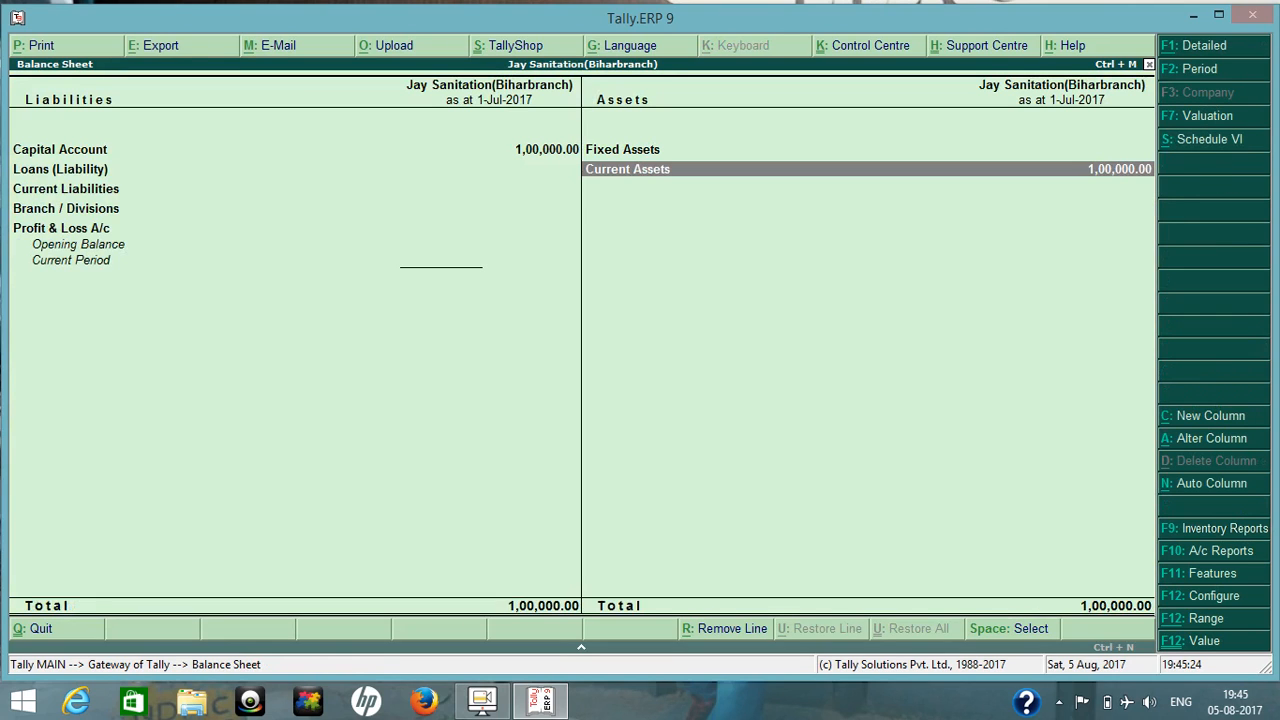
{"action": "key", "text": "Left"}
{"action": "key", "text": "Down"}
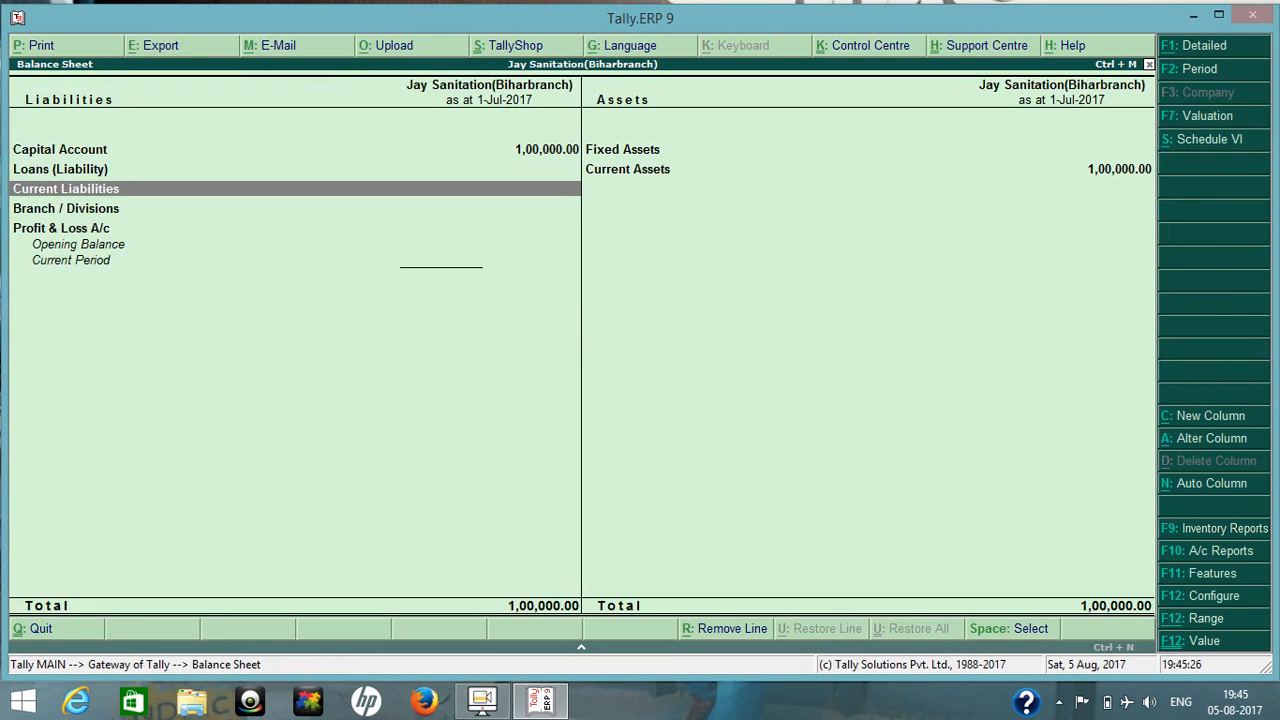
Open the GSTR-1 report from the GST statutory reports.
{"action": "key", "text": "Escape"}
{"action": "key", "text": "d"}
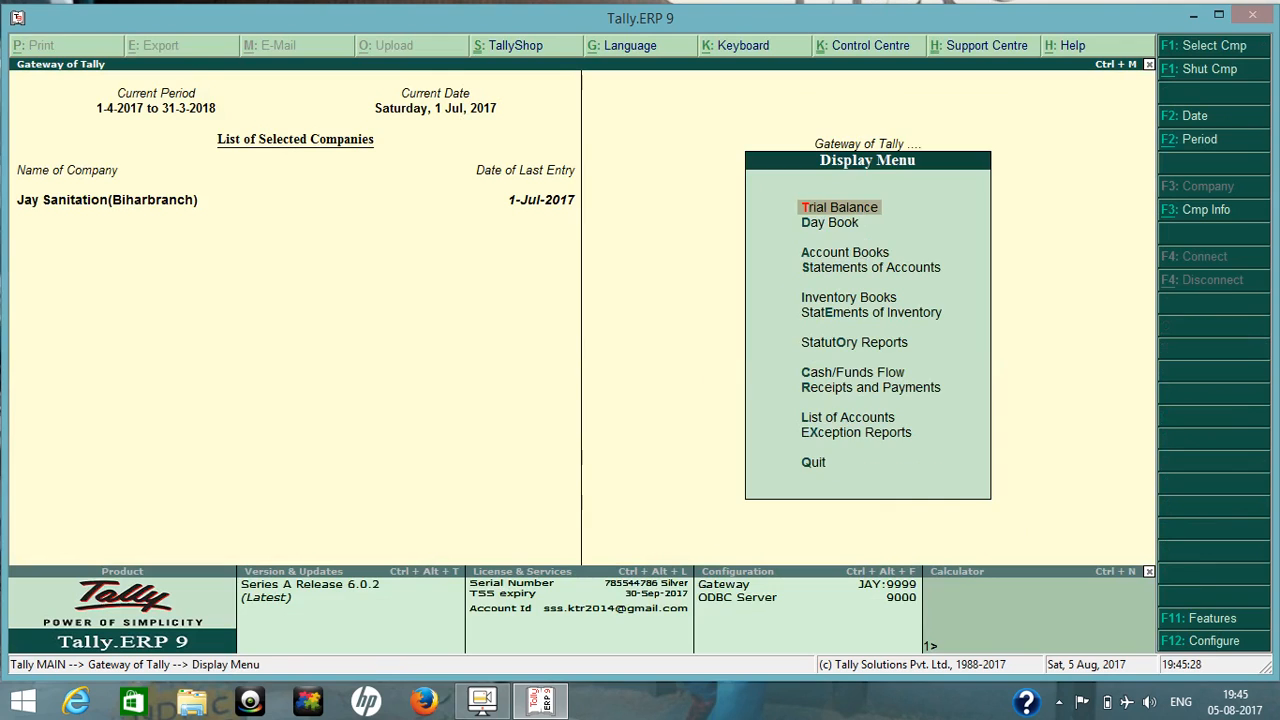
{"action": "key", "text": "Down"}
{"action": "key", "text": "Down"}
{"action": "key", "text": "Down"}
{"action": "key", "text": "Down"}
{"action": "key", "text": "Down"}
{"action": "key", "text": "Down"}
{"action": "key", "text": "Return"}
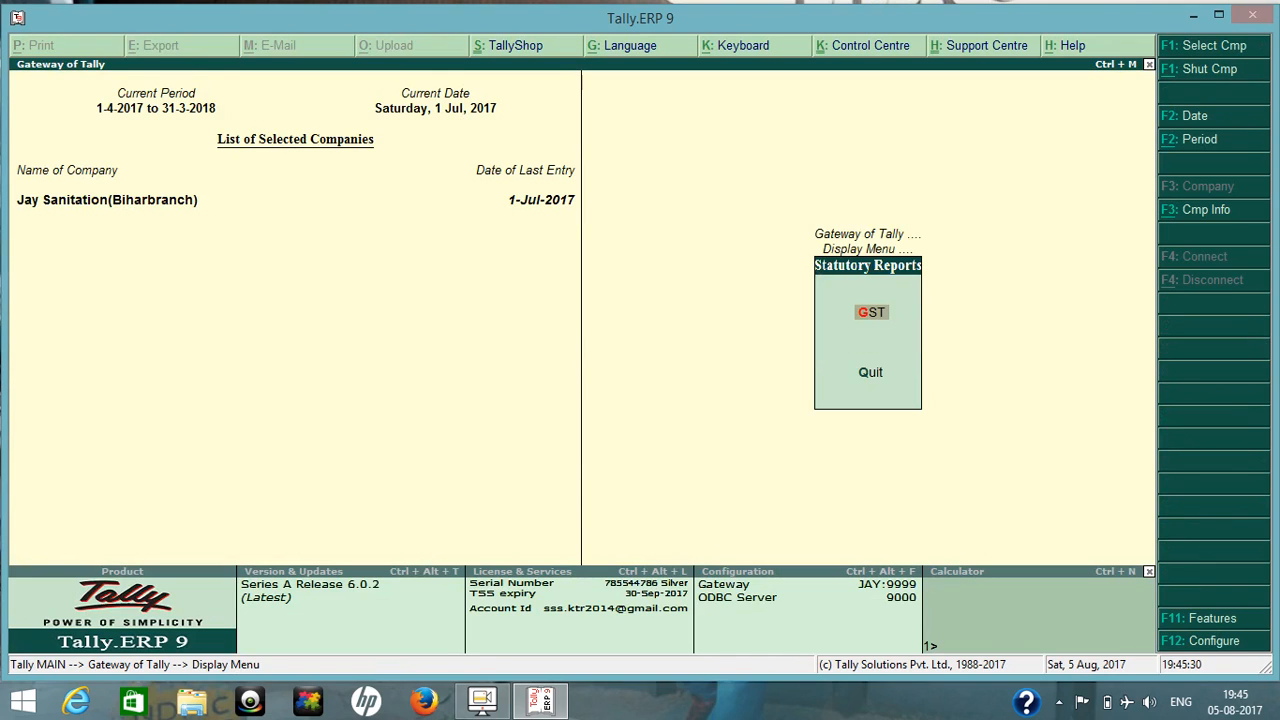
{"action": "key", "text": "Return"}
{"action": "key", "text": "Return"}
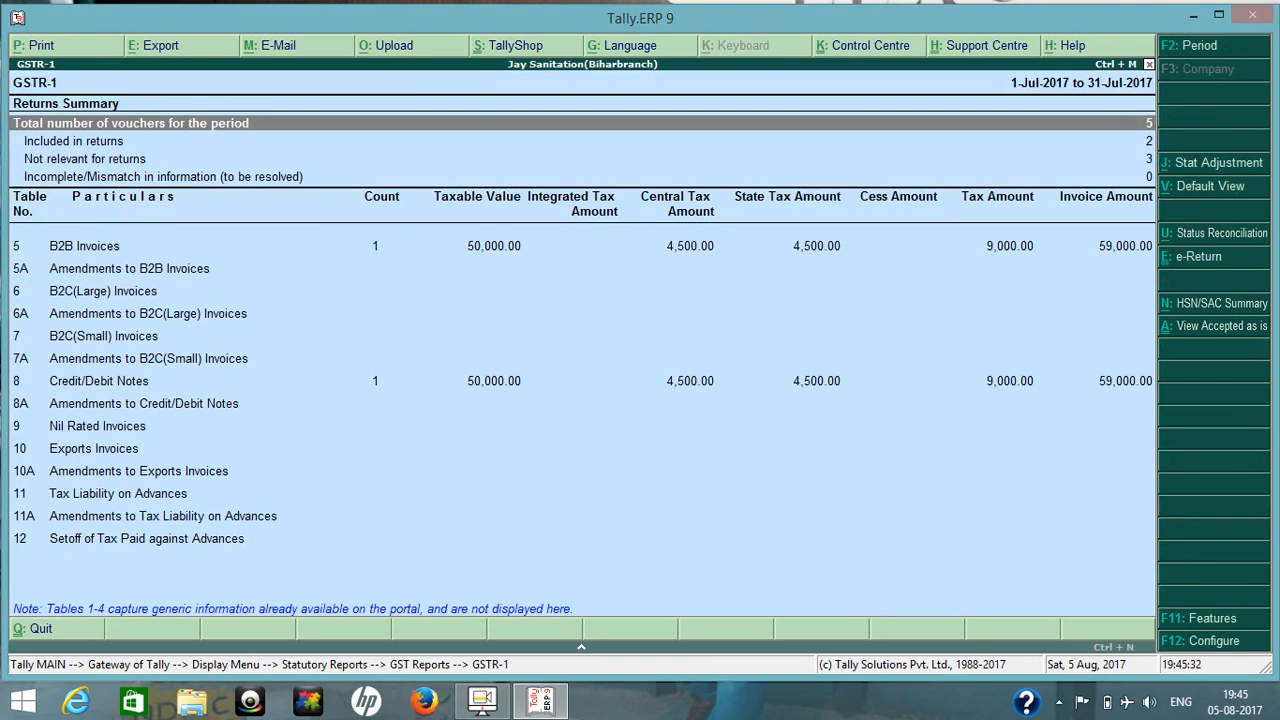
Compare the tax figures of the B2B Invoices and Credit/Debit Notes rows in the GSTR-1 report.
{"action": "key", "text": "Down"}
{"action": "key", "text": "Down"}
{"action": "key", "text": "Down"}
{"action": "key", "text": "Down"}
{"action": "key", "text": "Down"}
{"action": "key", "text": "Down"}
{"action": "key", "text": "Up"}
{"action": "key", "text": "Up"}
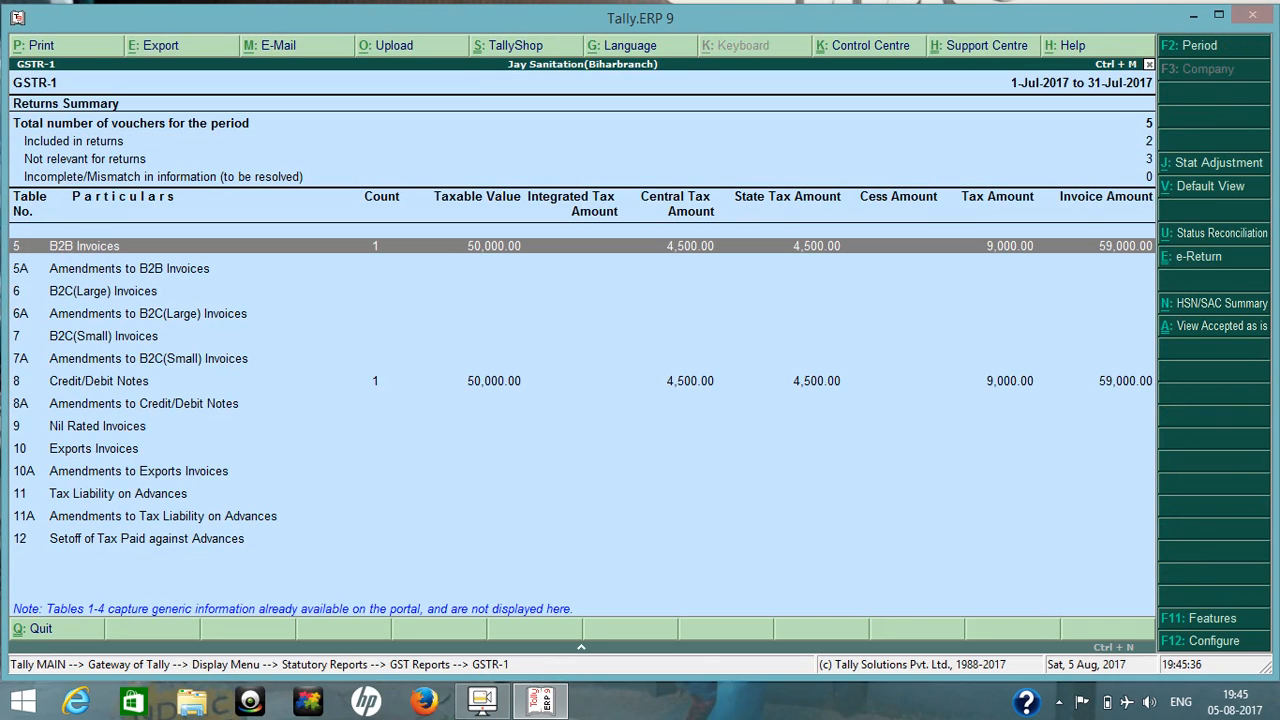
{"action": "key", "text": "Down"}
{"action": "key", "text": "Down"}
{"action": "key", "text": "Down"}
{"action": "key", "text": "Down"}
{"action": "key", "text": "Down"}
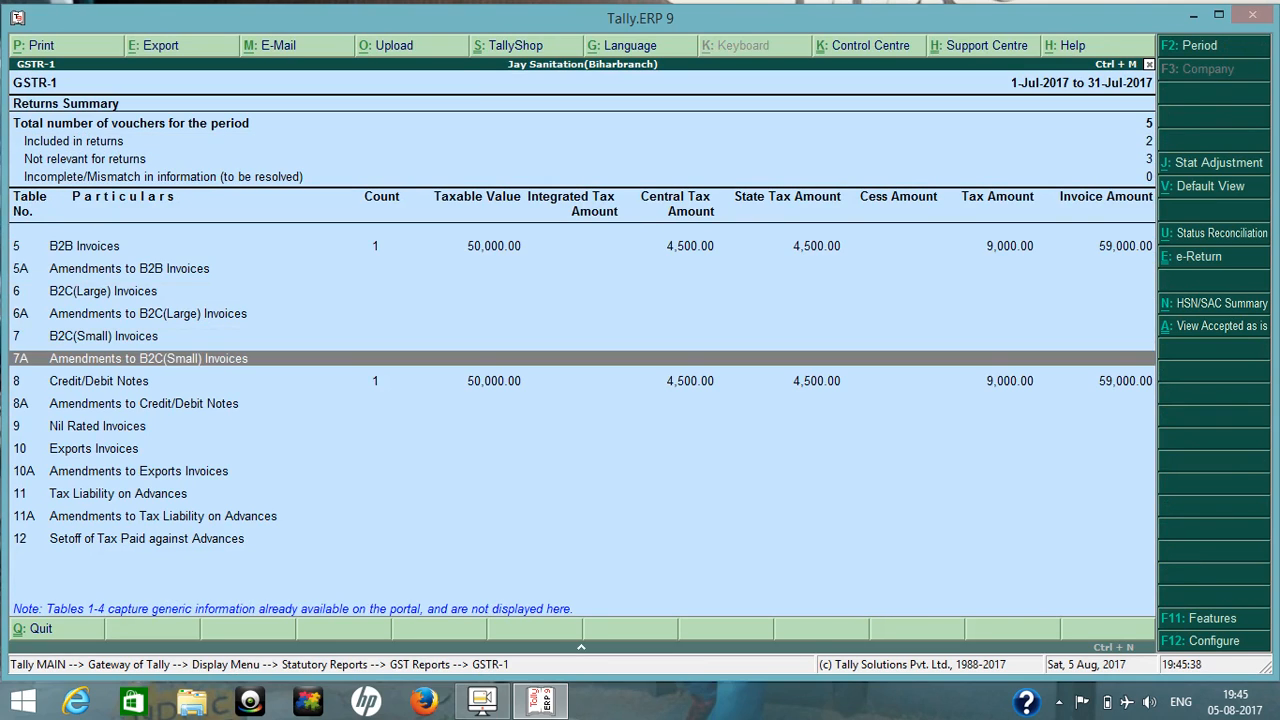
{"action": "key", "text": "Up"}
{"action": "key", "text": "Up"}
{"action": "key", "text": "Up"}
{"action": "key", "text": "Up"}
{"action": "key", "text": "Up"}
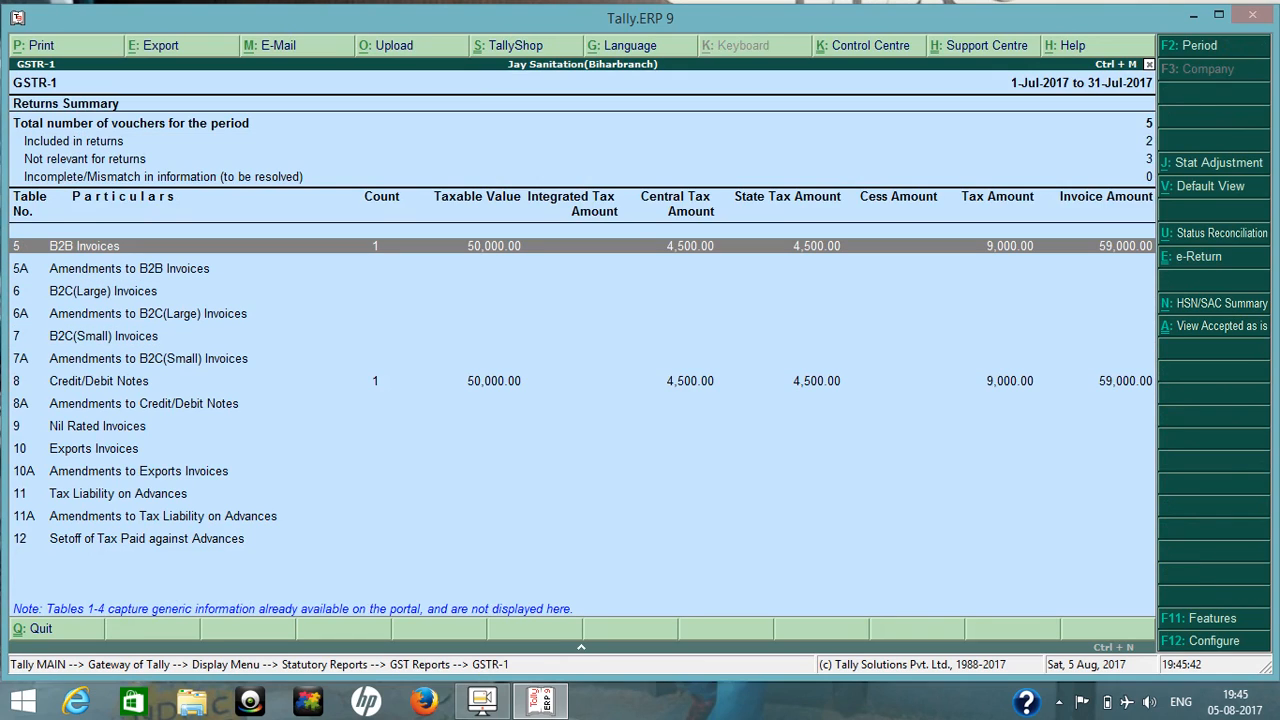
{"action": "key", "text": "Down"}
{"action": "key", "text": "Down"}
{"action": "key", "text": "Down"}
{"action": "key", "text": "Down"}
{"action": "key", "text": "Down"}
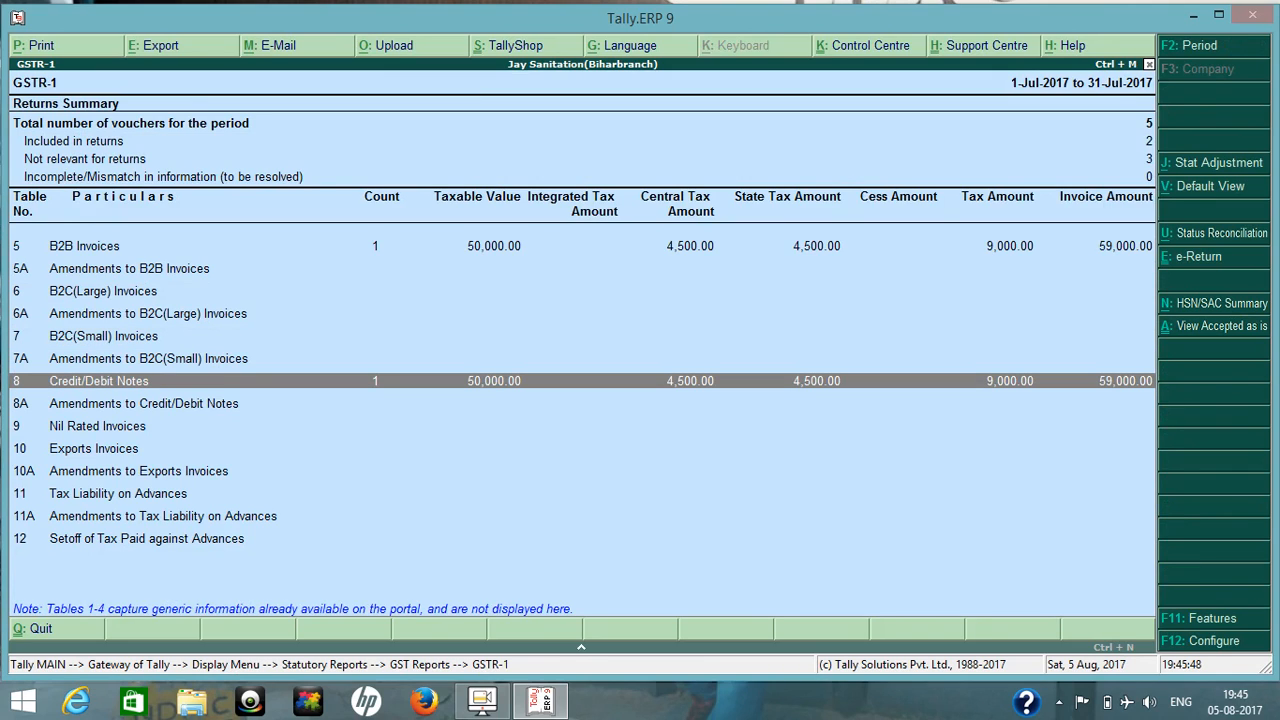
View GSTR-1 in its default view, then close the report and return to the Gateway of Tally.
{"action": "key", "text": "alt+v"}
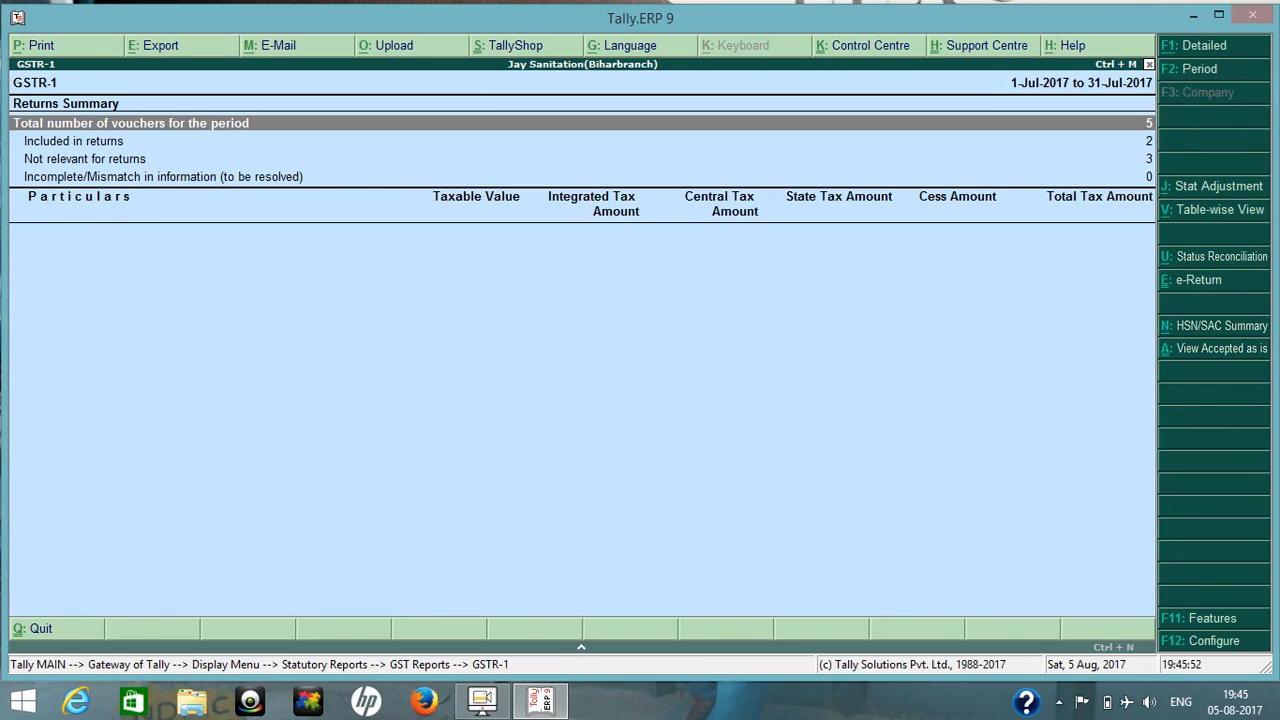
{"action": "key", "text": "Escape"}
{"action": "key", "text": "Escape"}
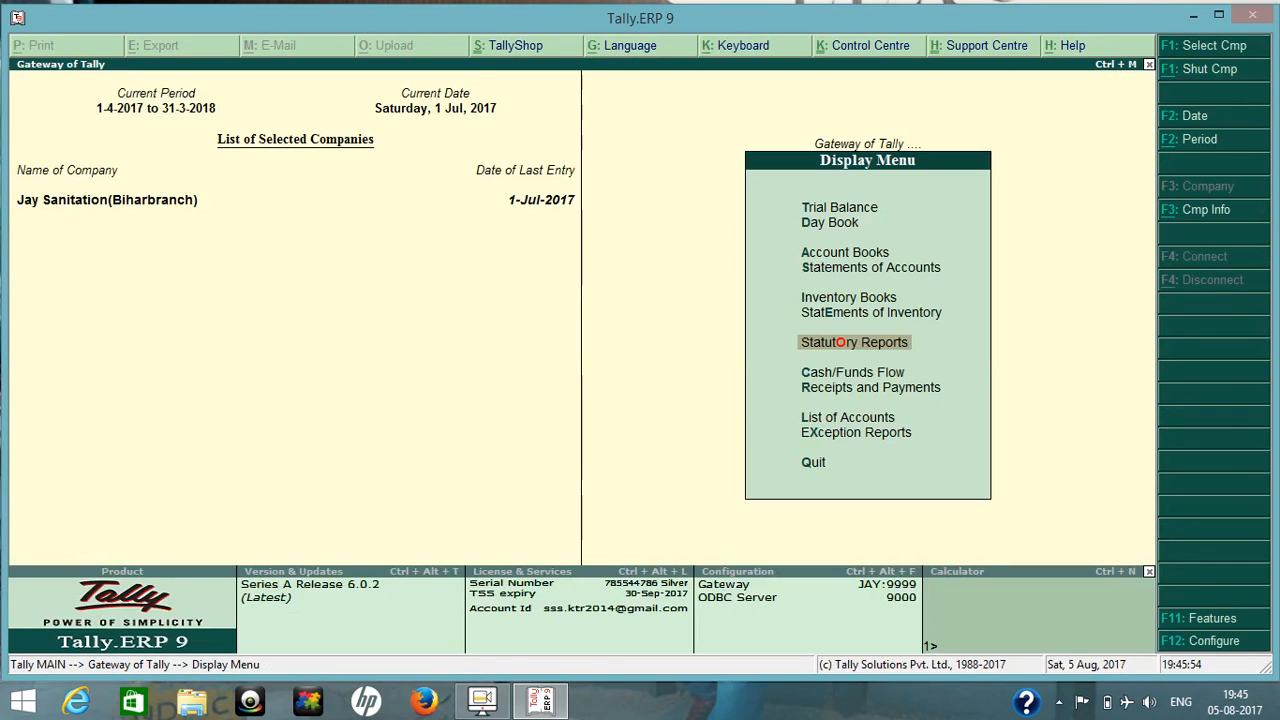
{"action": "key", "text": "Escape"}
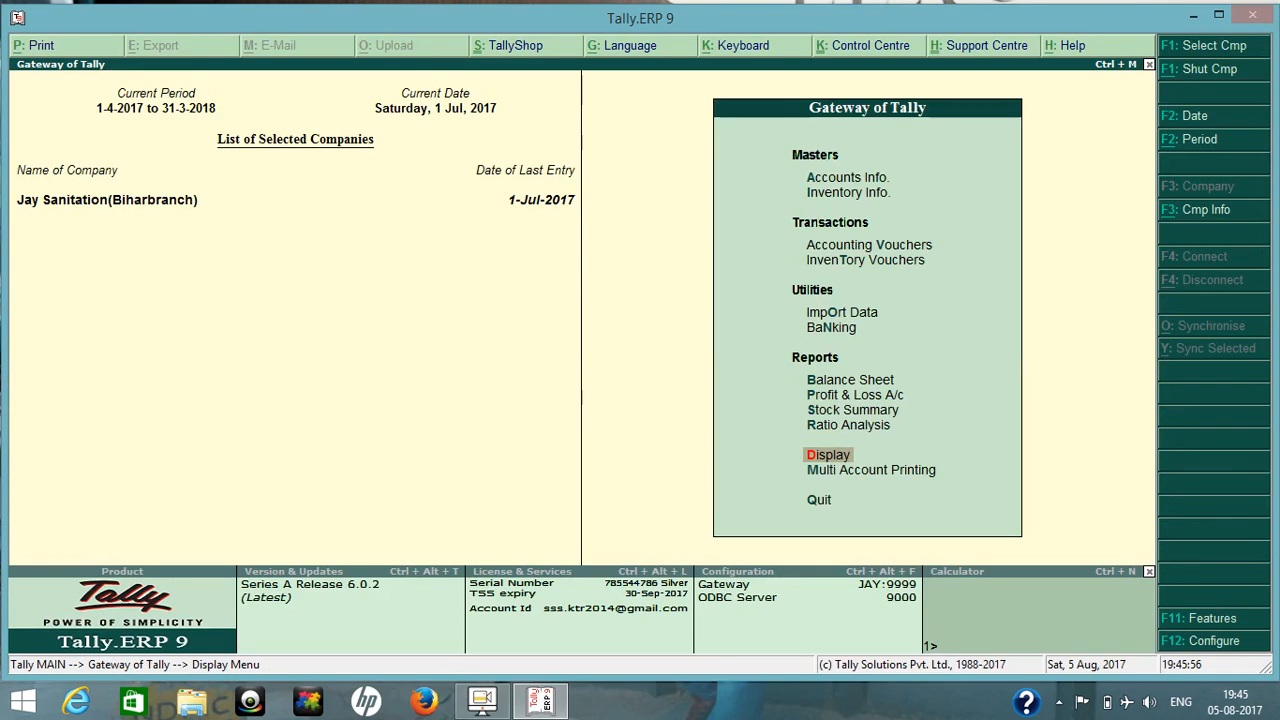
Start a Payment voucher in accounting voucher entry with HDFC BANK as the account.
{"action": "key", "text": "v"}
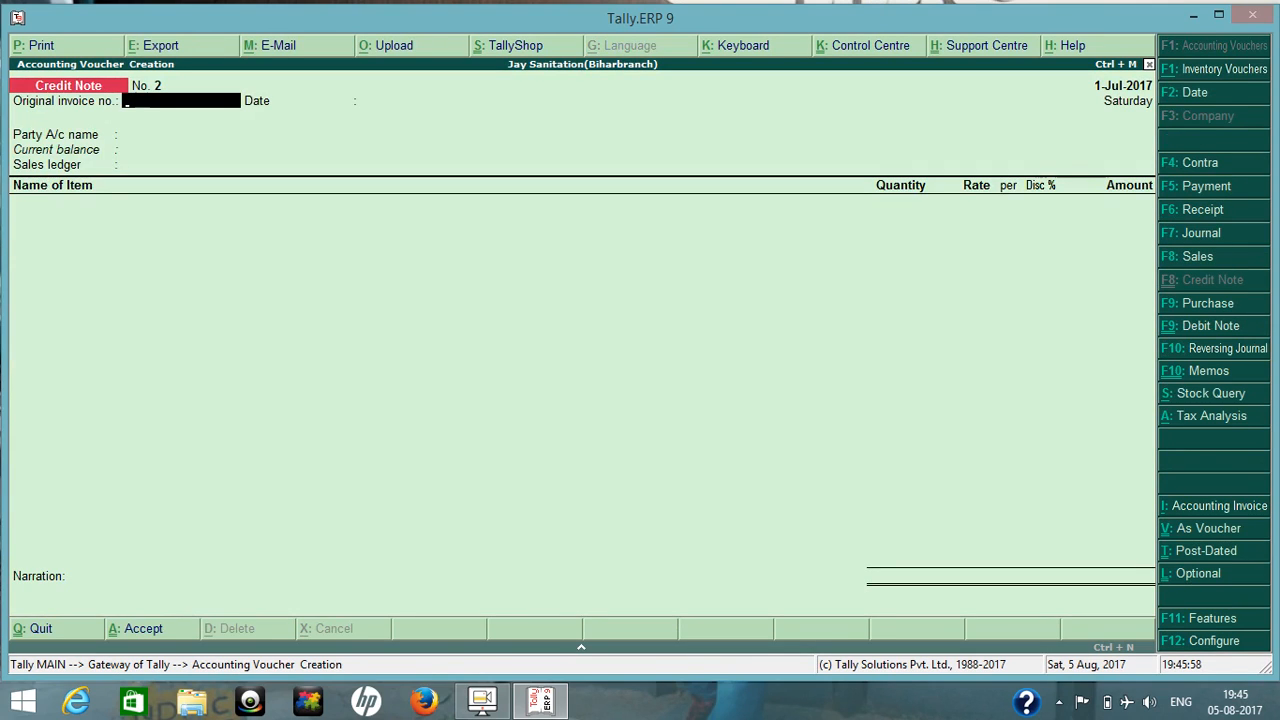
{"action": "key", "text": "F5"}
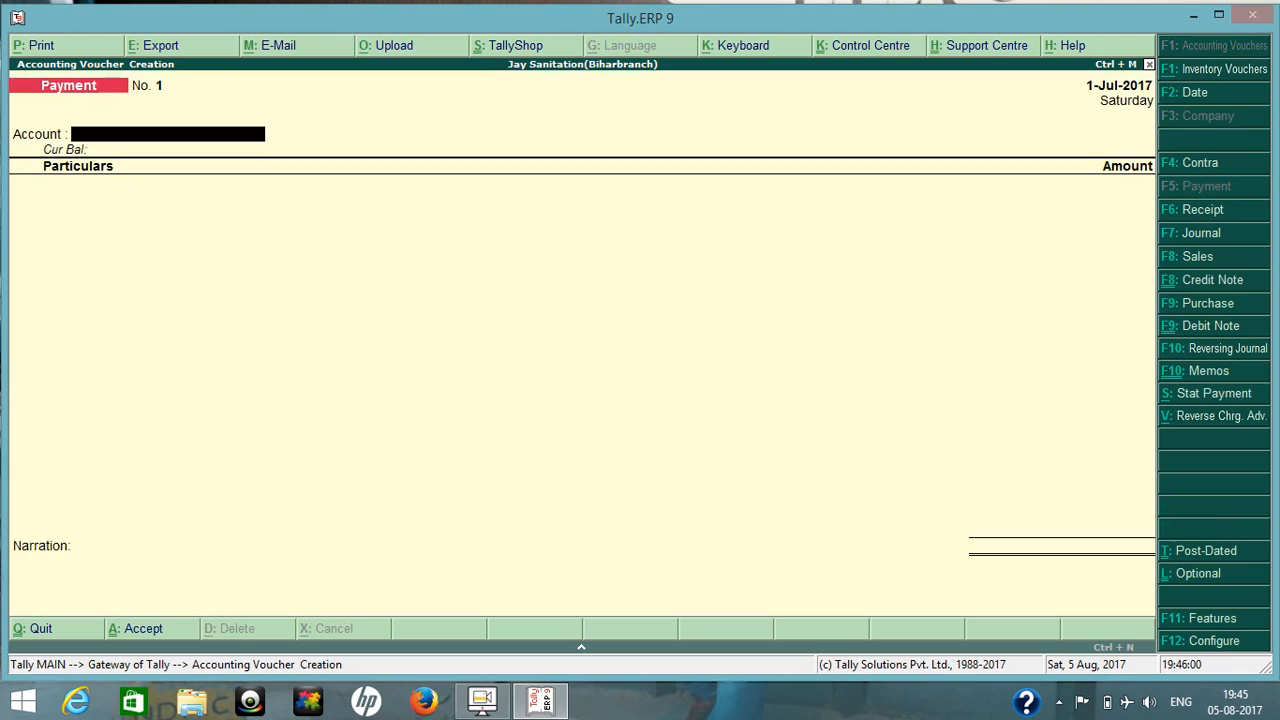
{"action": "key", "text": "Down"}
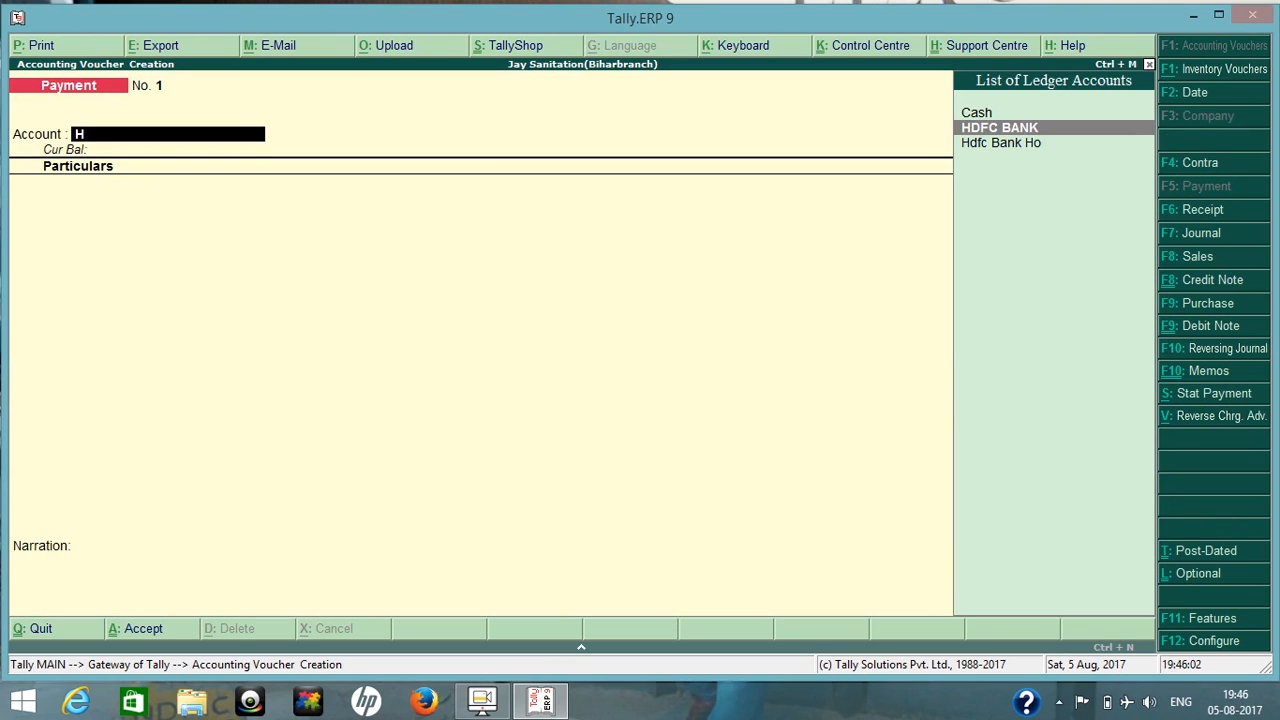
{"action": "key", "text": "Return"}
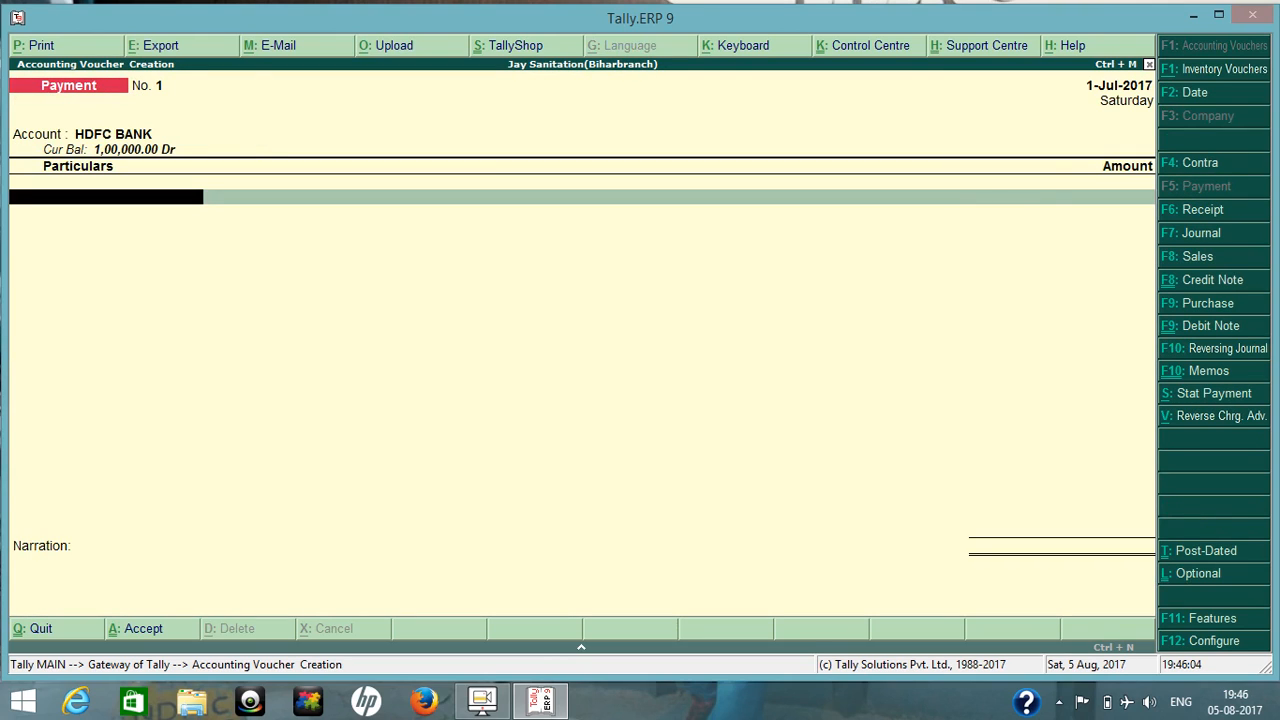
Enter LOVELY TRADING in the Payment voucher with an amount of 50,000.
{"action": "type", "text": "Lo"}
{"action": "key", "text": "Down"}
{"action": "key", "text": "Down"}
{"action": "key", "text": "Down"}
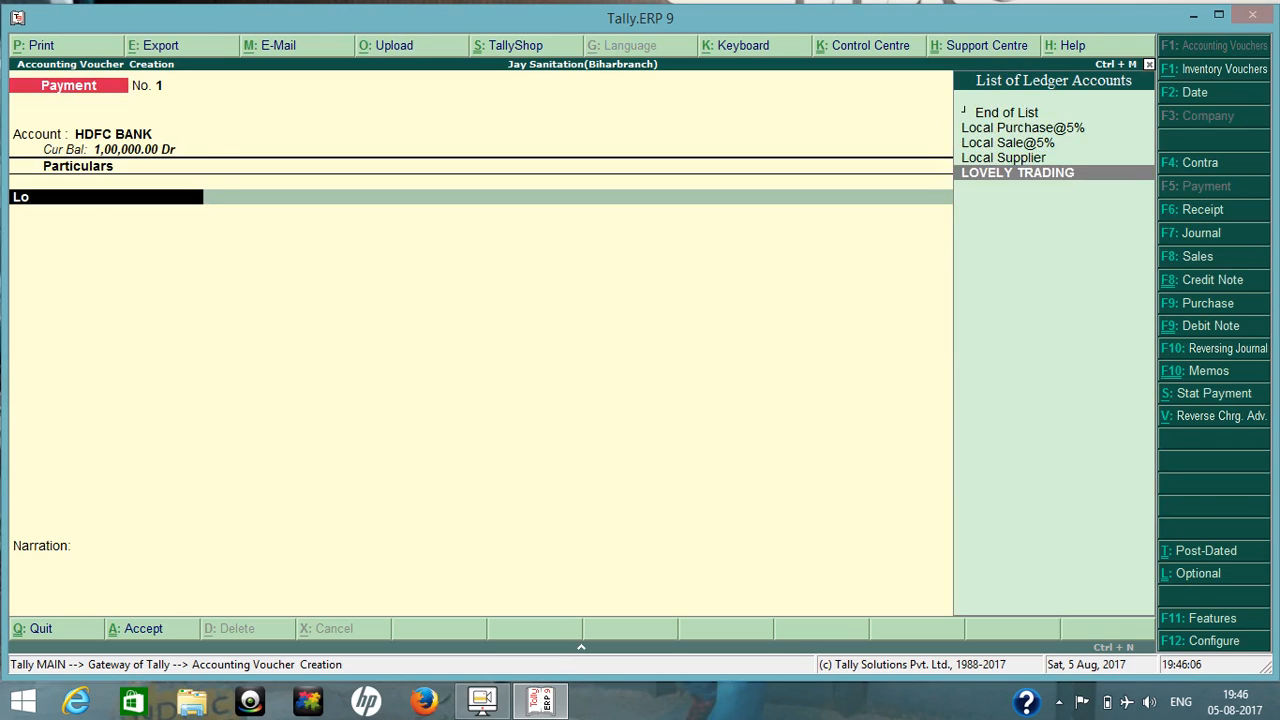
{"action": "key", "text": "Return"}
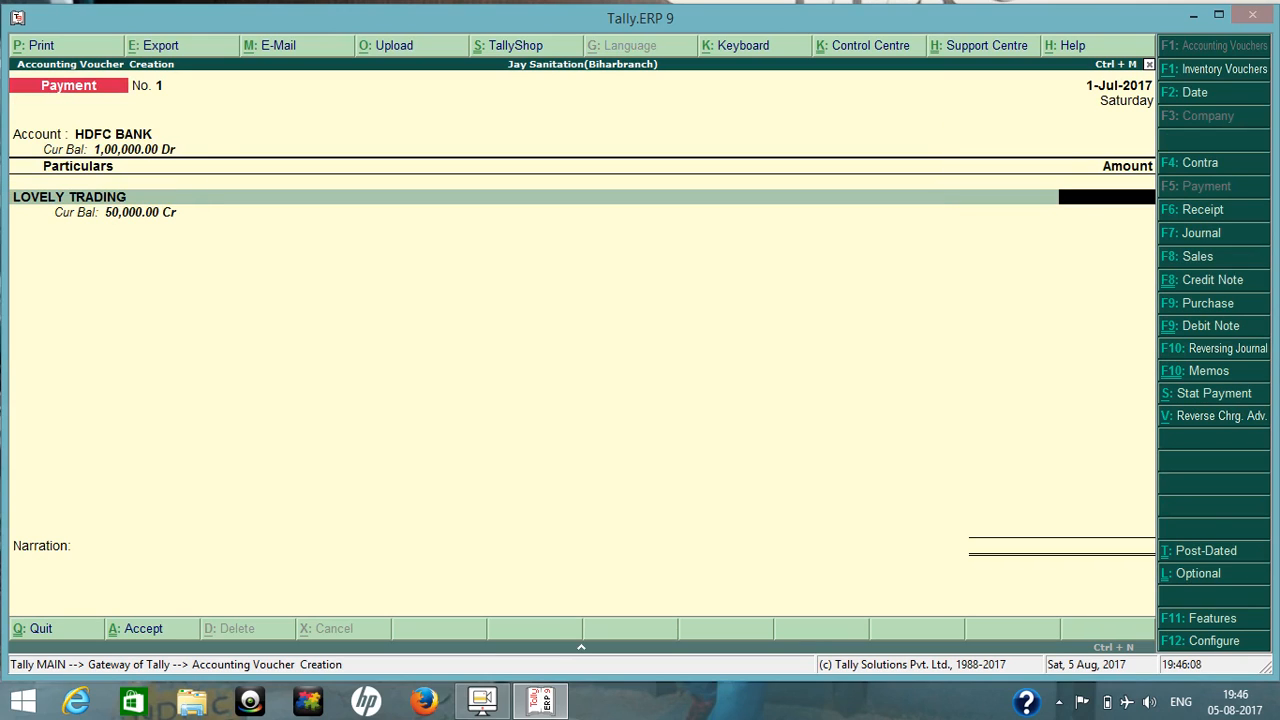
{"action": "type", "text": "50000"}
{"action": "key", "text": "Return"}
Allocate the 50,000 payment to LOVELY TRADING as On Account in the bill-wise details.
{"action": "key", "text": "Return"}
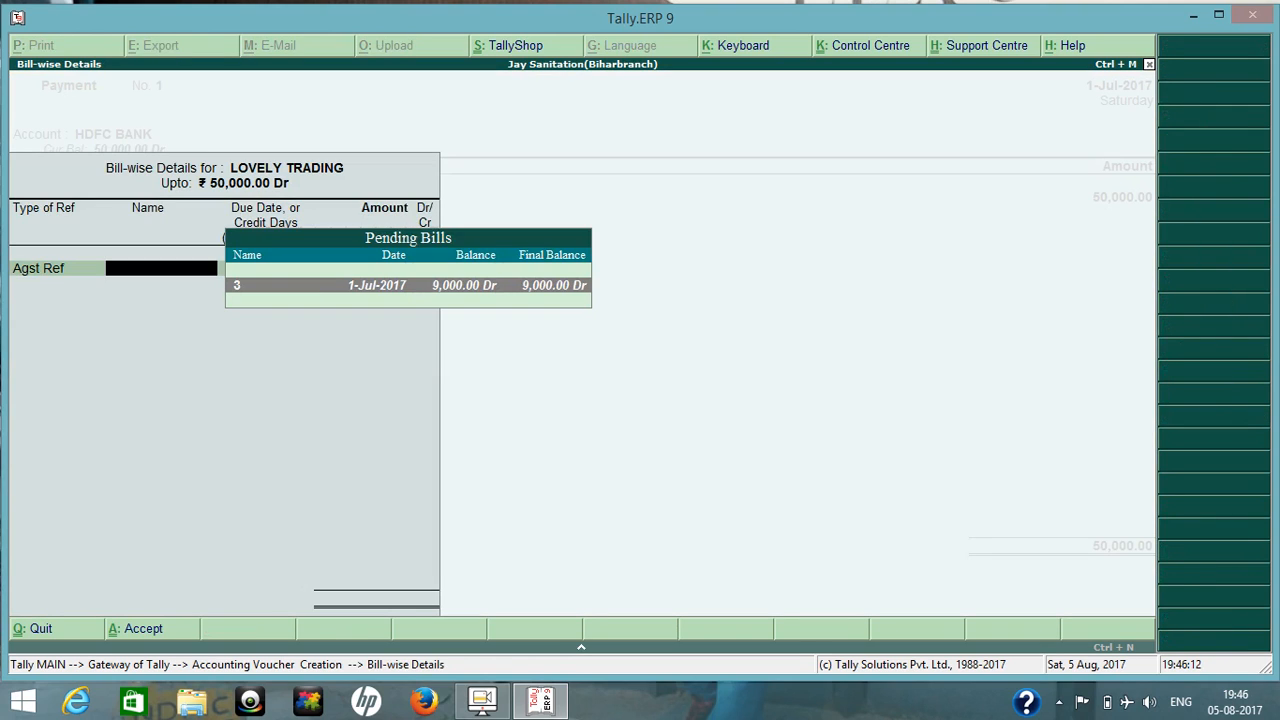
{"action": "key", "text": "Return"}
{"action": "key", "text": "BackSpace"}
{"action": "key", "text": "BackSpace"}
{"action": "key", "text": "Down"}
{"action": "key", "text": "Down"}
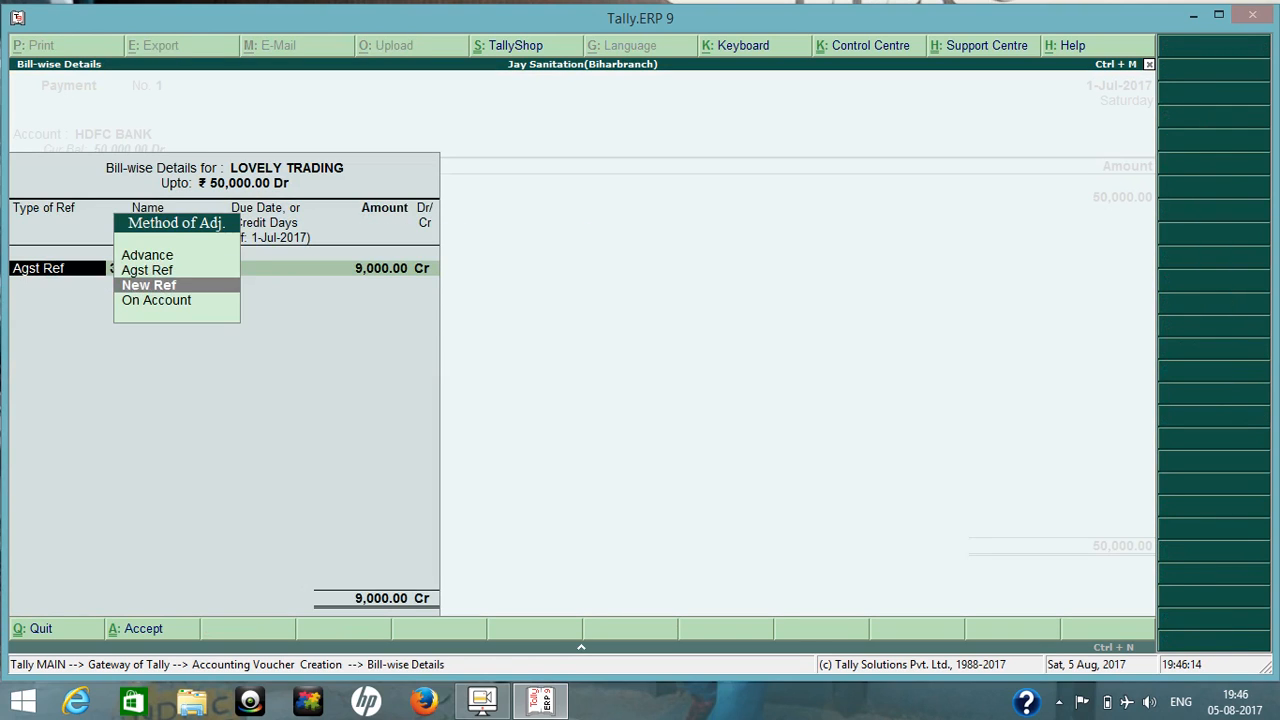
{"action": "key", "text": "Return"}
{"action": "key", "text": "Return"}
{"action": "key", "text": "Return"}
{"action": "key", "text": "Return"}
Accept the HDFC BANK cheque allocation favouring LOVELY TRADING, leave the narration blank and save the Payment voucher.
{"action": "key", "text": "Return"}
{"action": "key", "text": "Return"}
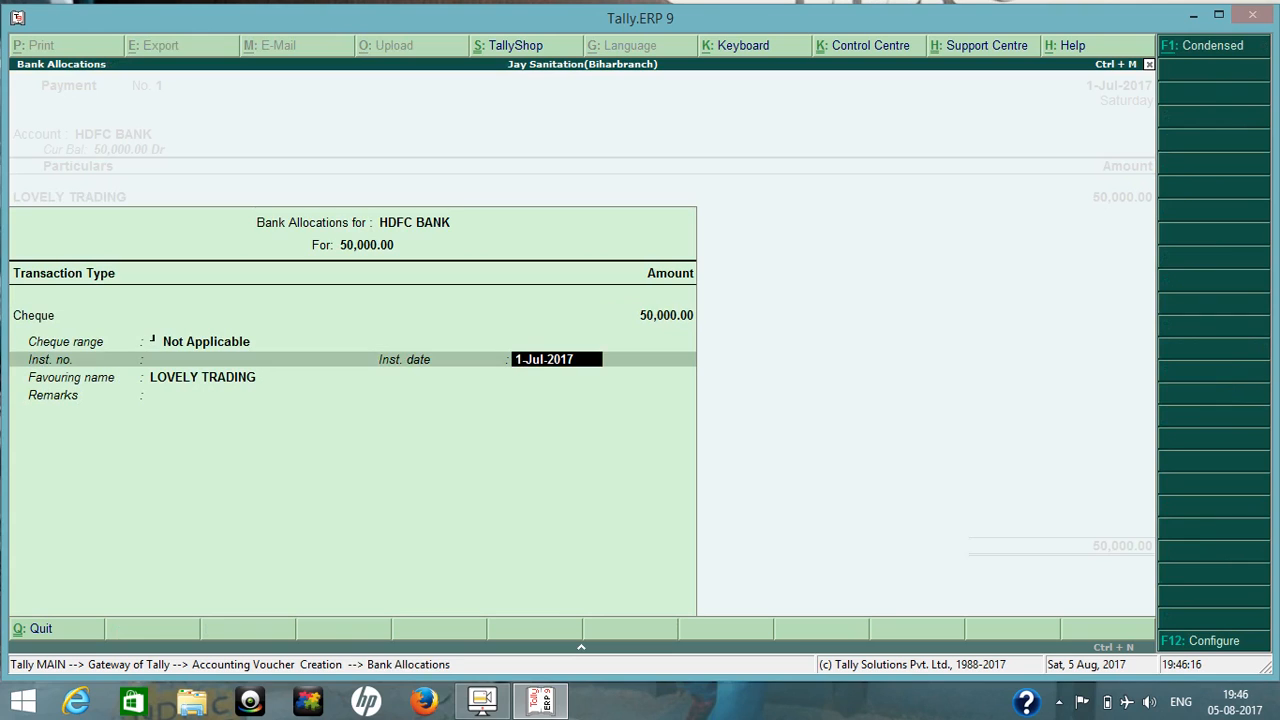
{"action": "key", "text": "Return"}
{"action": "key", "text": "Return"}
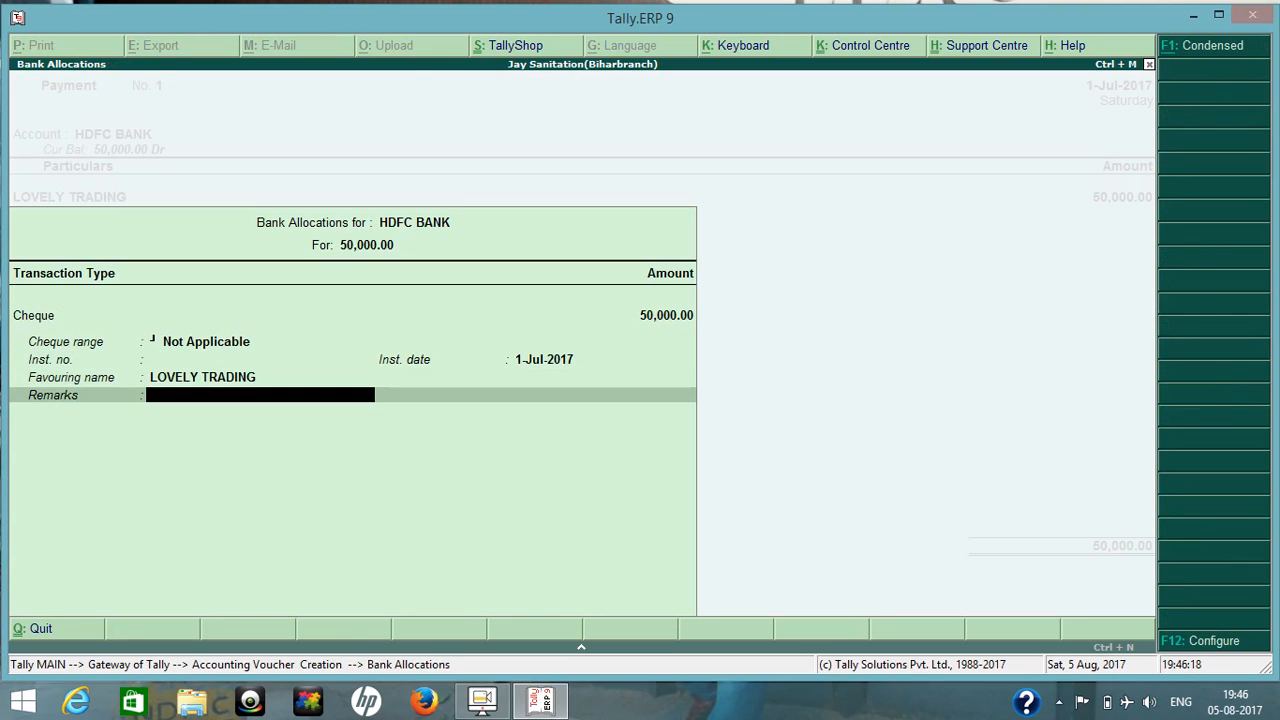
{"action": "key", "text": "Return"}
{"action": "key", "text": "Return"}
{"action": "key", "text": "Return"}
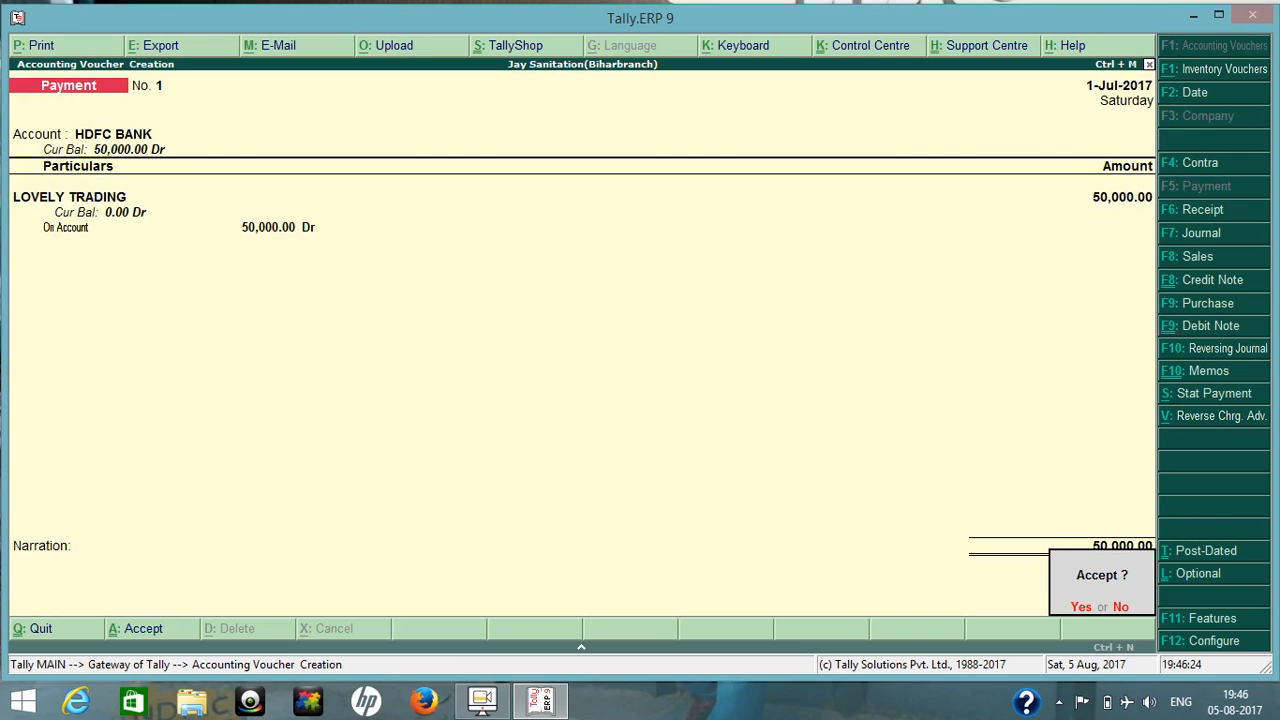
{"action": "key", "text": "Return"}
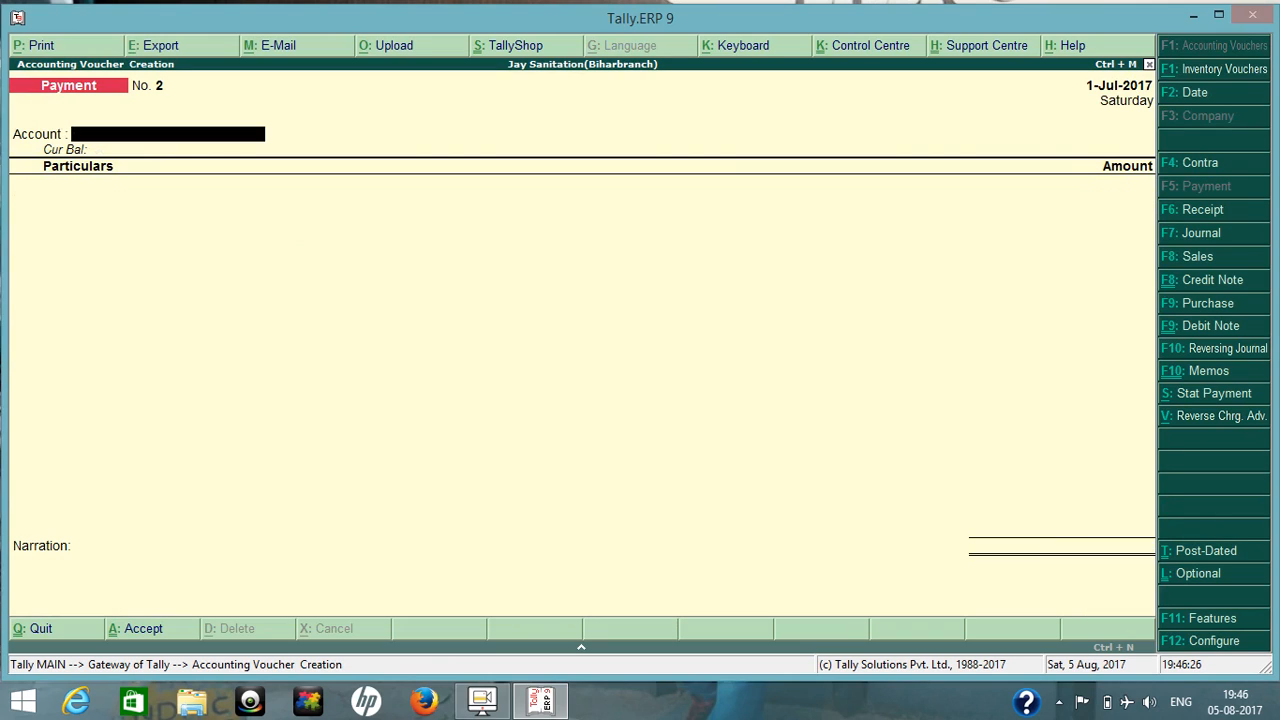
Check the Current Assets breakdown in the Balance Sheet, then return to the Gateway of Tally.
{"action": "key", "text": "Escape"}
{"action": "key", "text": "b"}
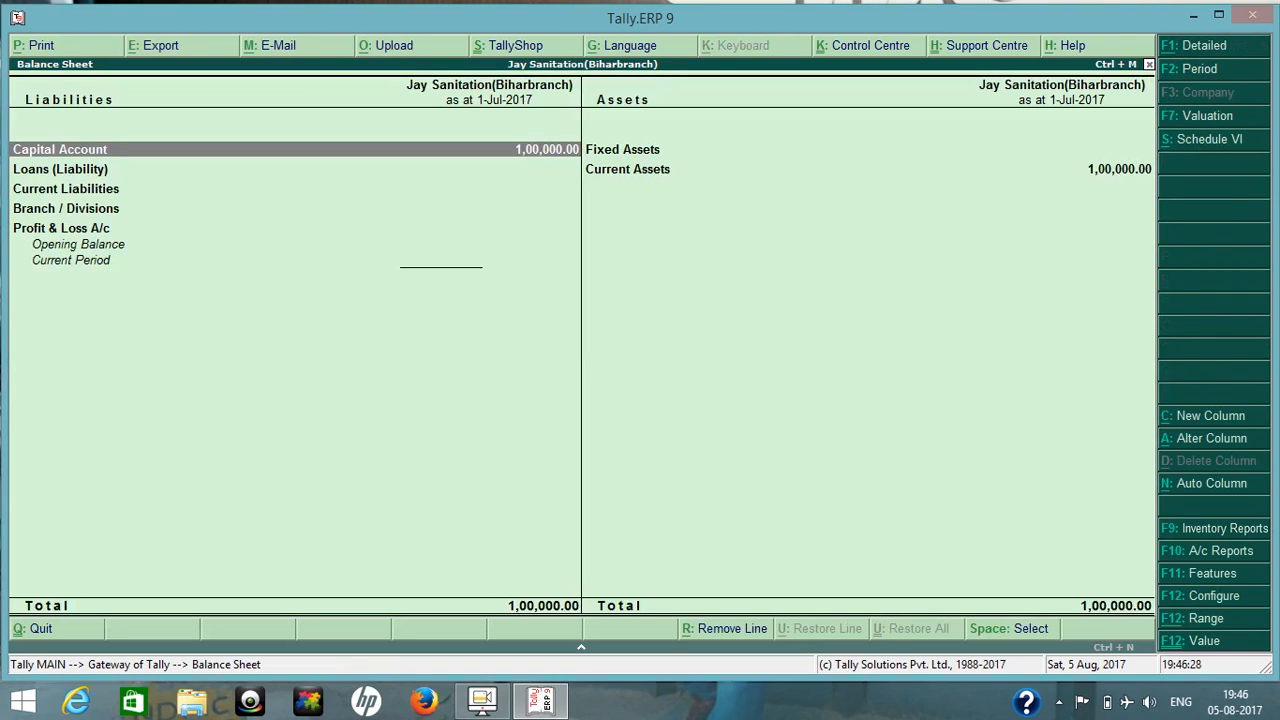
{"action": "key", "text": "Right"}
{"action": "key", "text": "Down"}
{"action": "key", "text": "Return"}
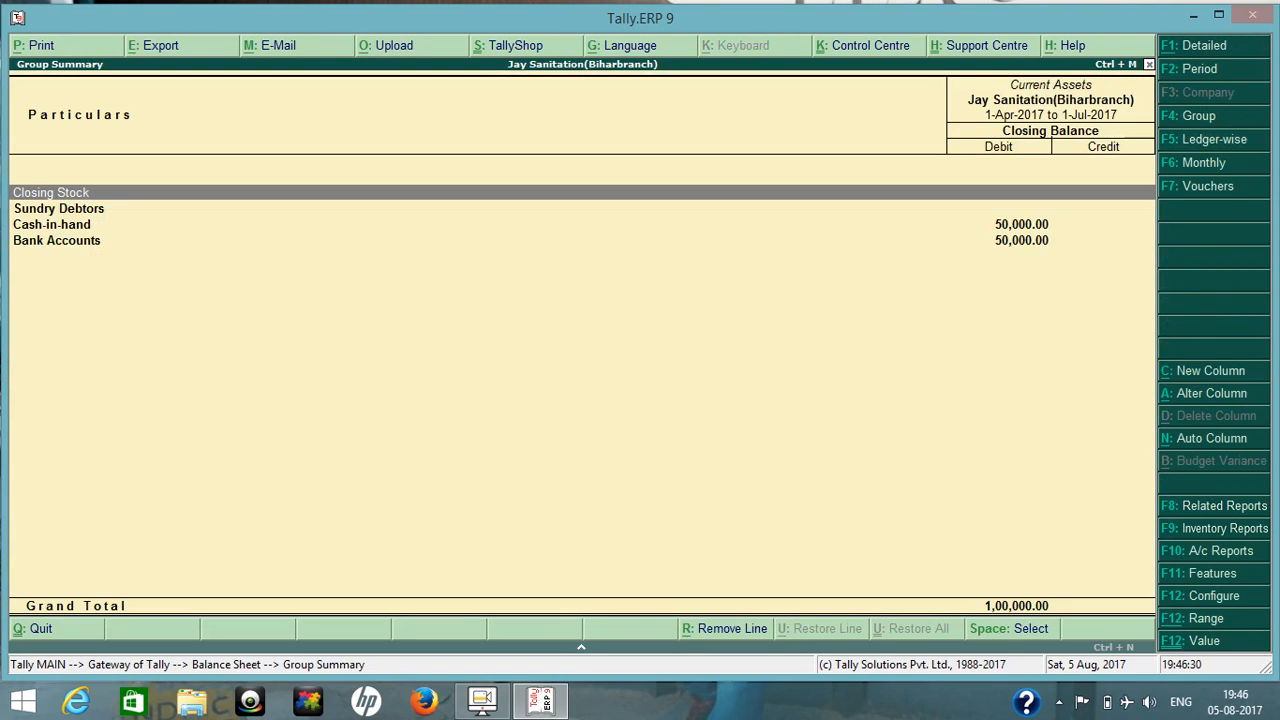
{"action": "key", "text": "Escape"}
{"action": "key", "text": "Escape"}
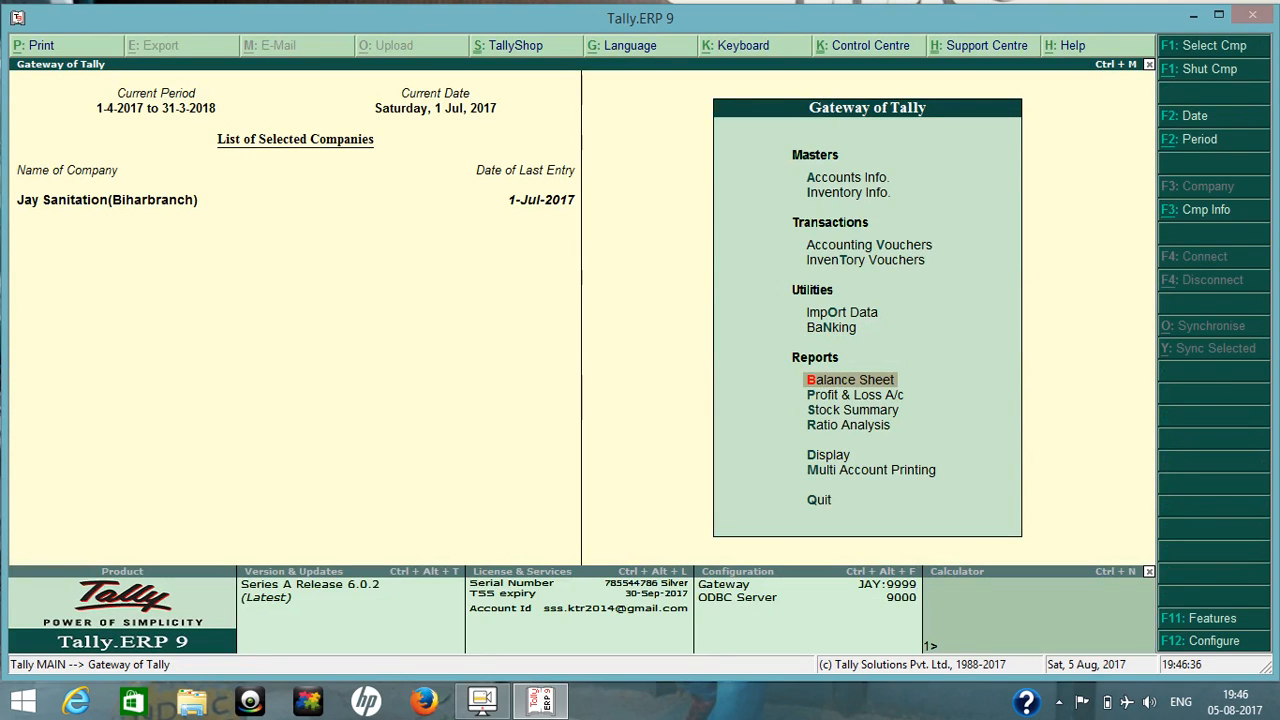
Start a Receipt voucher marked as Advance Receipt with HDFC BANK as the account.
{"action": "key", "text": "v"}
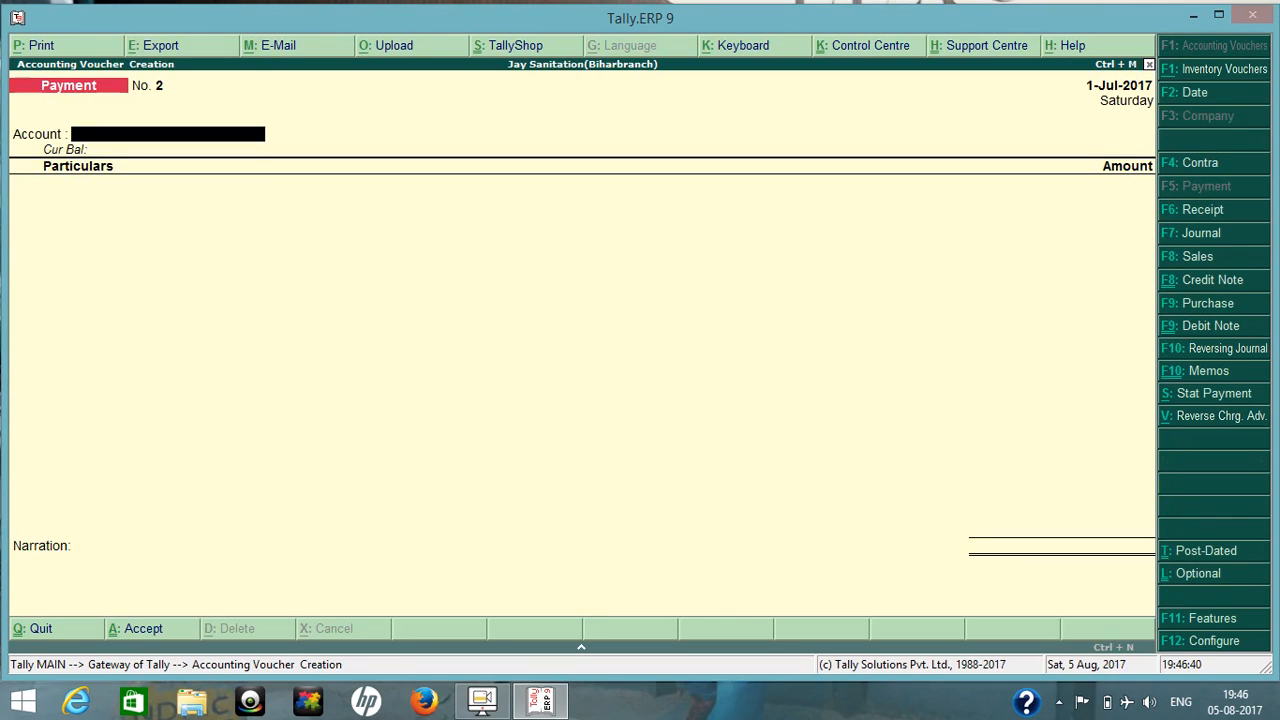
{"action": "key", "text": "F6"}
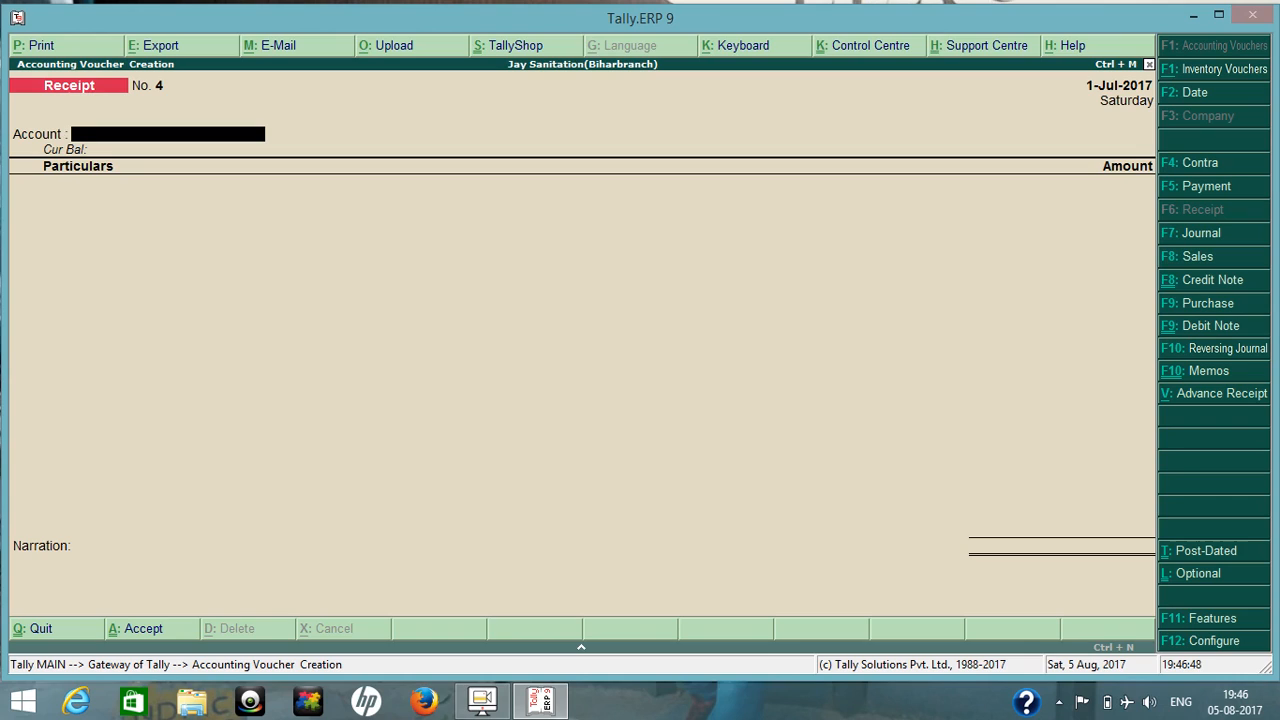
{"action": "key", "text": "ctrl+v"}
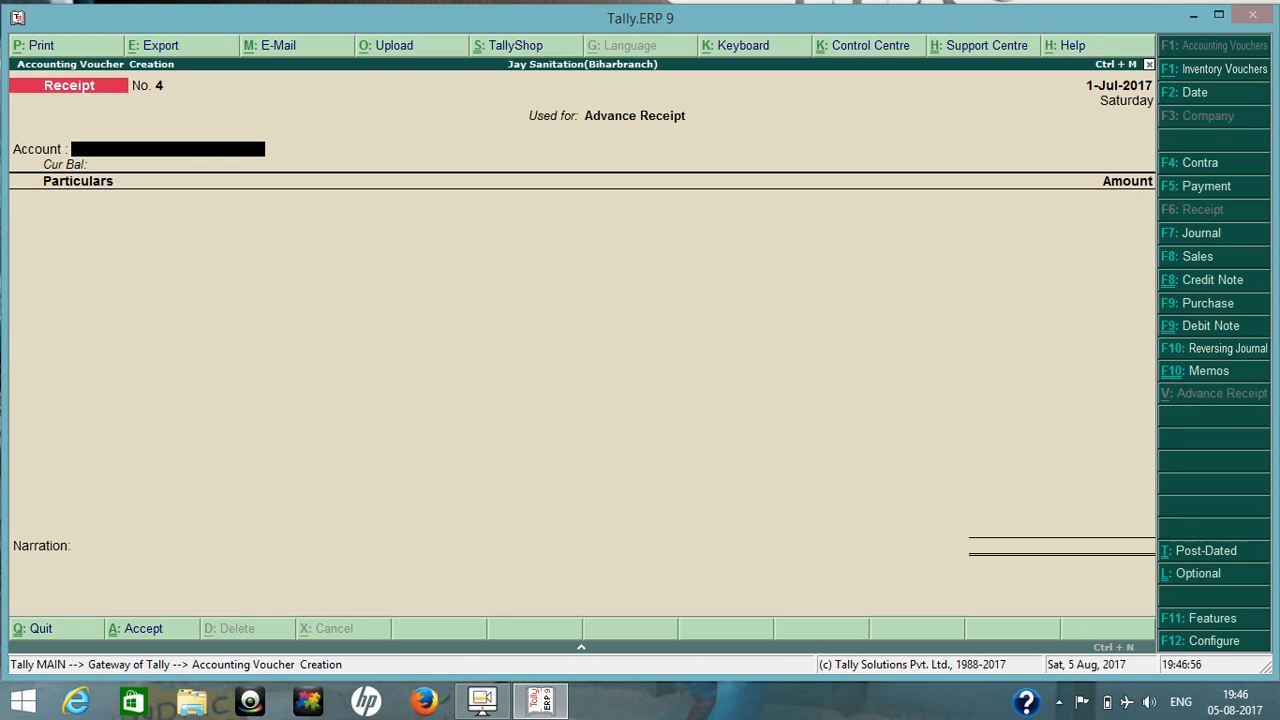
{"action": "type", "text": "H"}
{"action": "key", "text": "Return"}
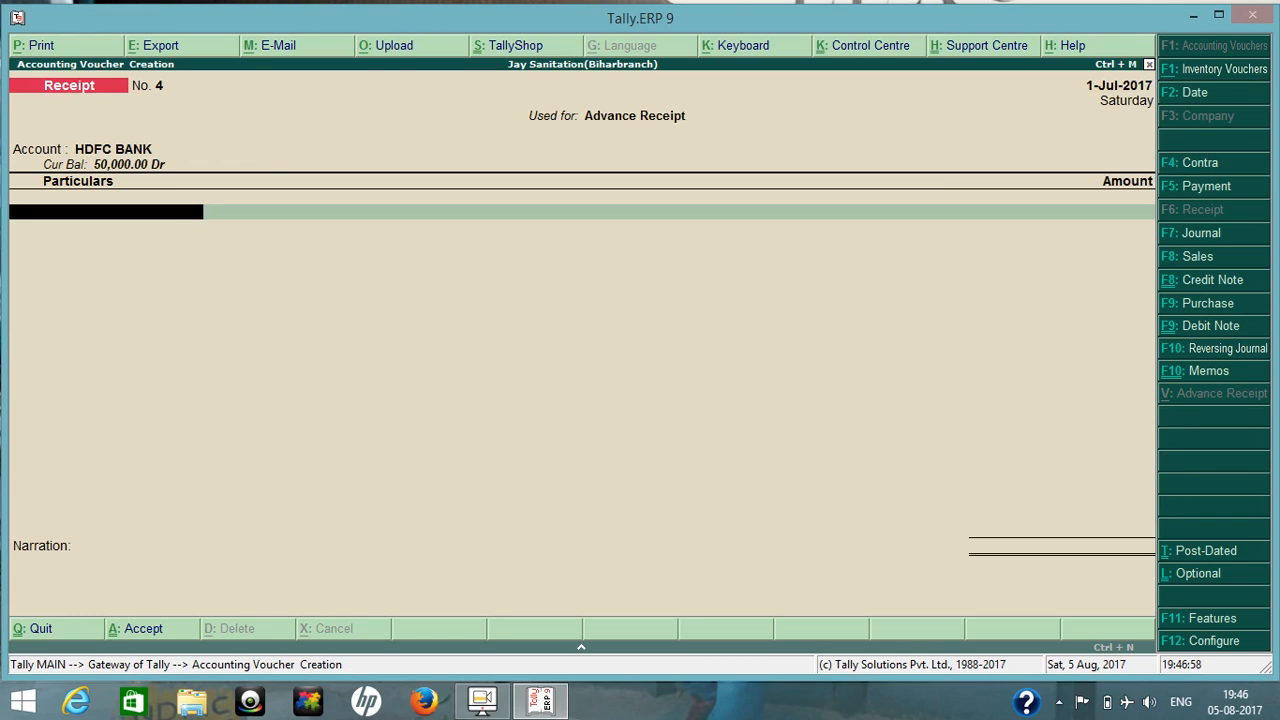
Select LOVELY TRADING as the paying party and add stock item PIPE 1" with ledger Not Applicable to the advance receipt details.
{"action": "type", "text": "Lo"}
{"action": "key", "text": "Down"}
{"action": "key", "text": "Down"}
{"action": "key", "text": "Down"}
{"action": "key", "text": "Down"}
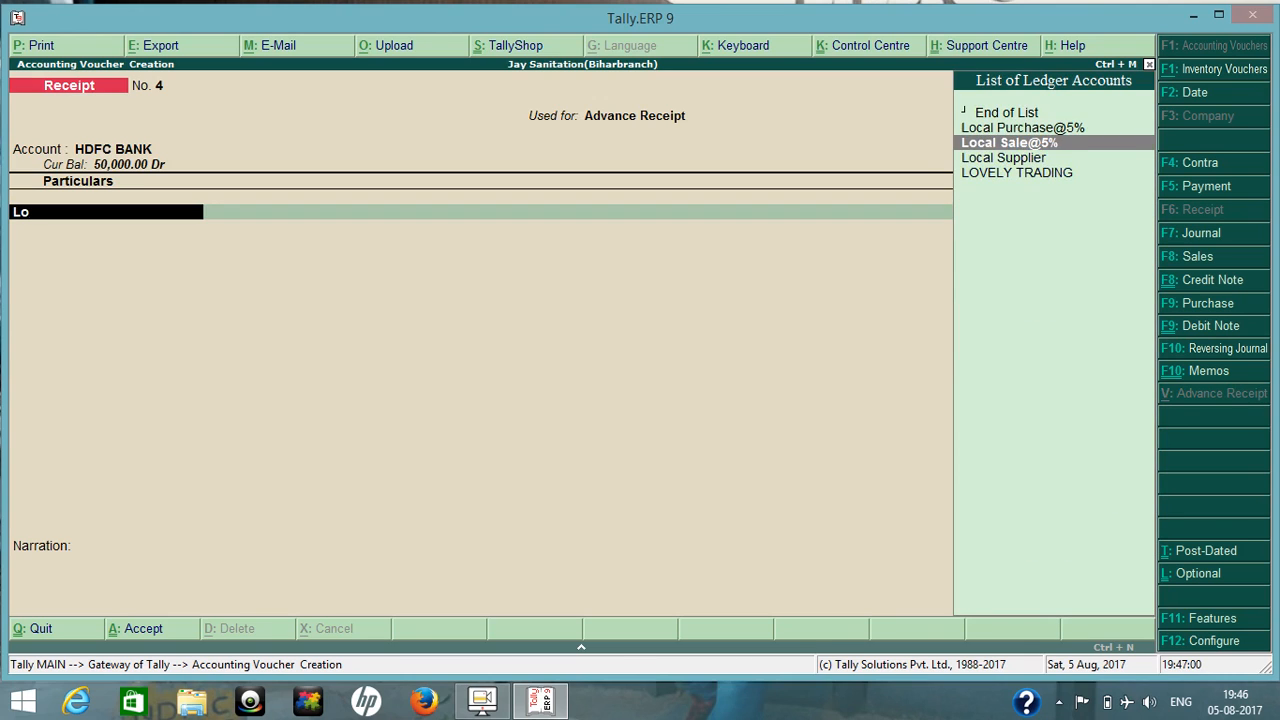
{"action": "key", "text": "Return"}
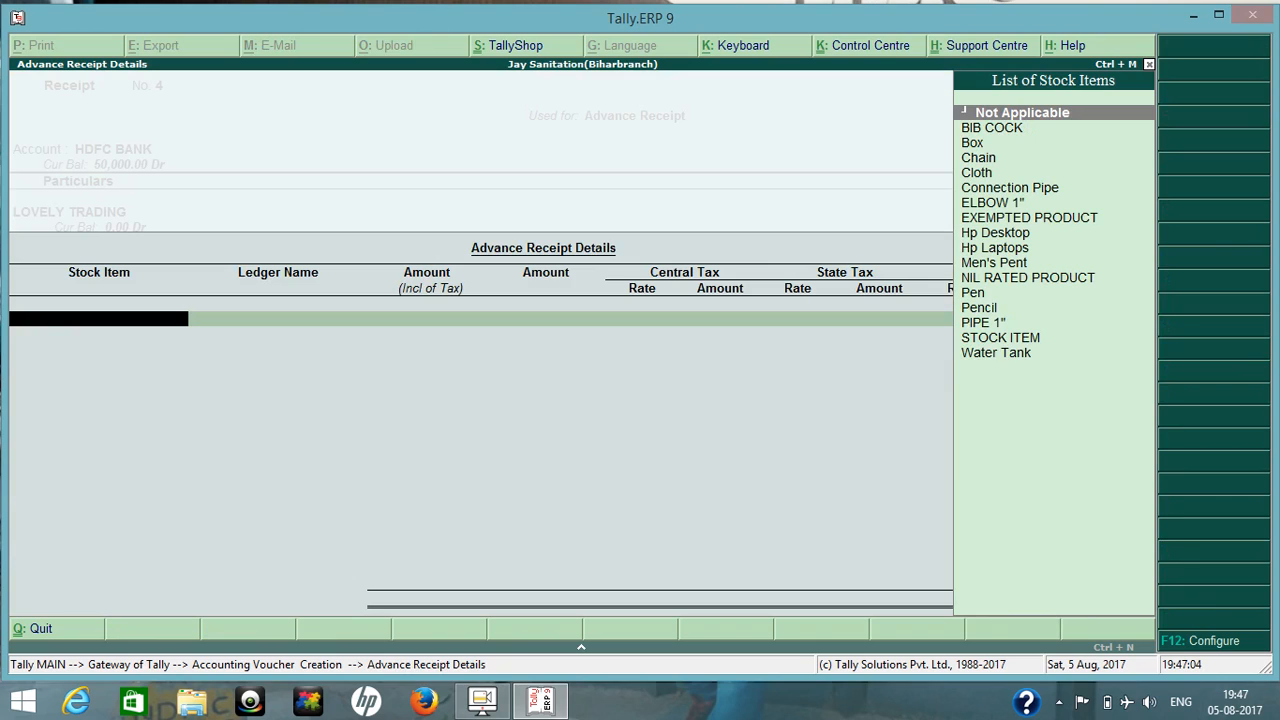
{"action": "type", "text": "Pi"}
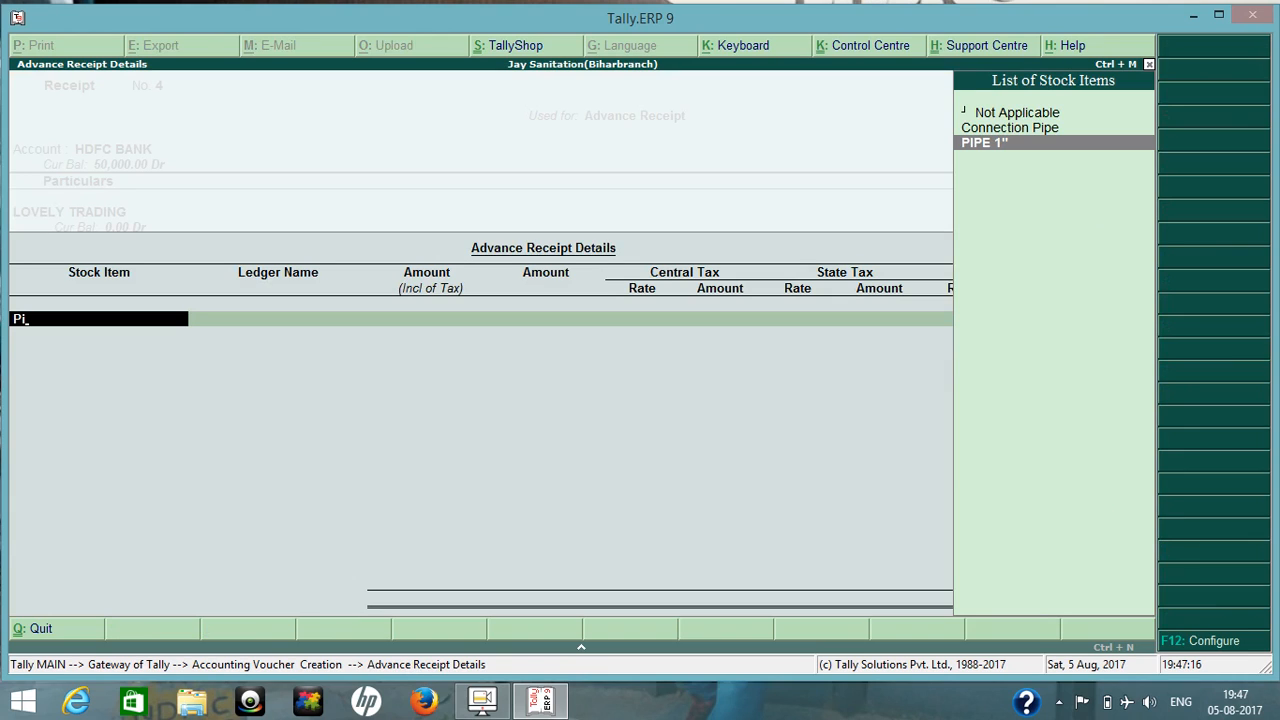
{"action": "key", "text": "Return"}
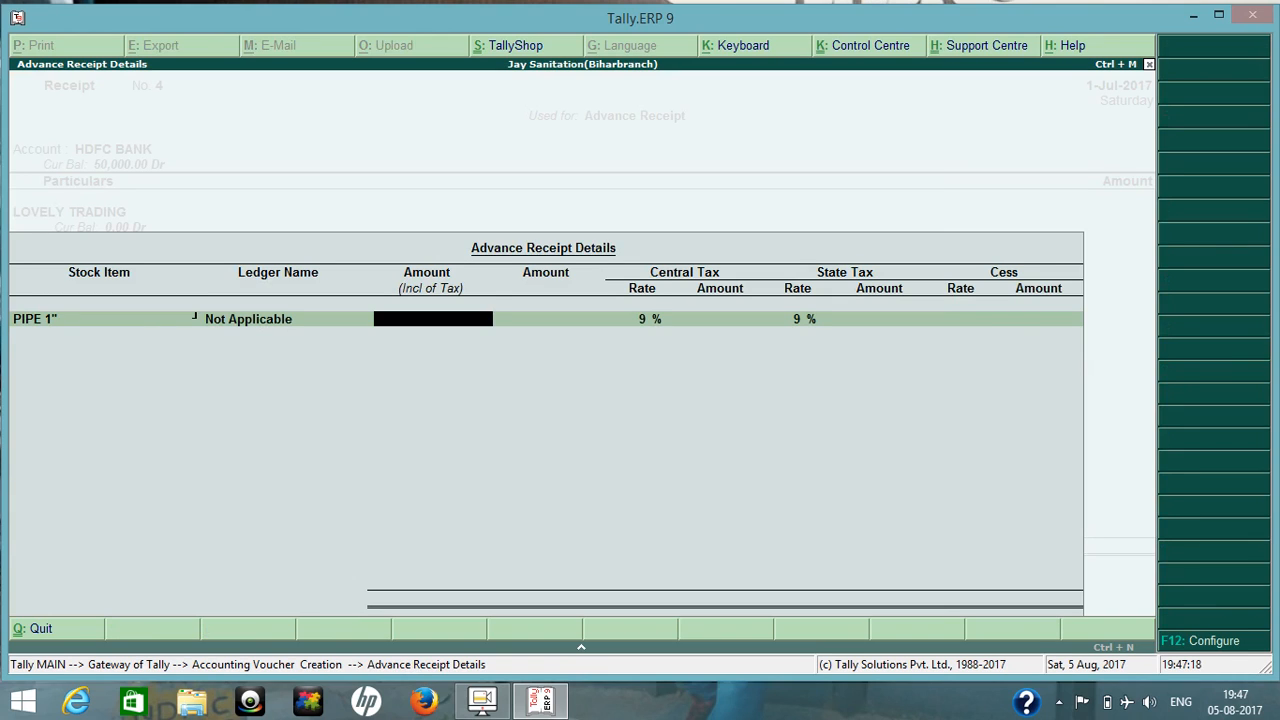
{"action": "key", "text": "BackSpace"}
{"action": "key", "text": "Return"}
Check the advance receipt configuration options for tax modification and tax-inclusive amount entry.
{"action": "key", "text": "F12"}
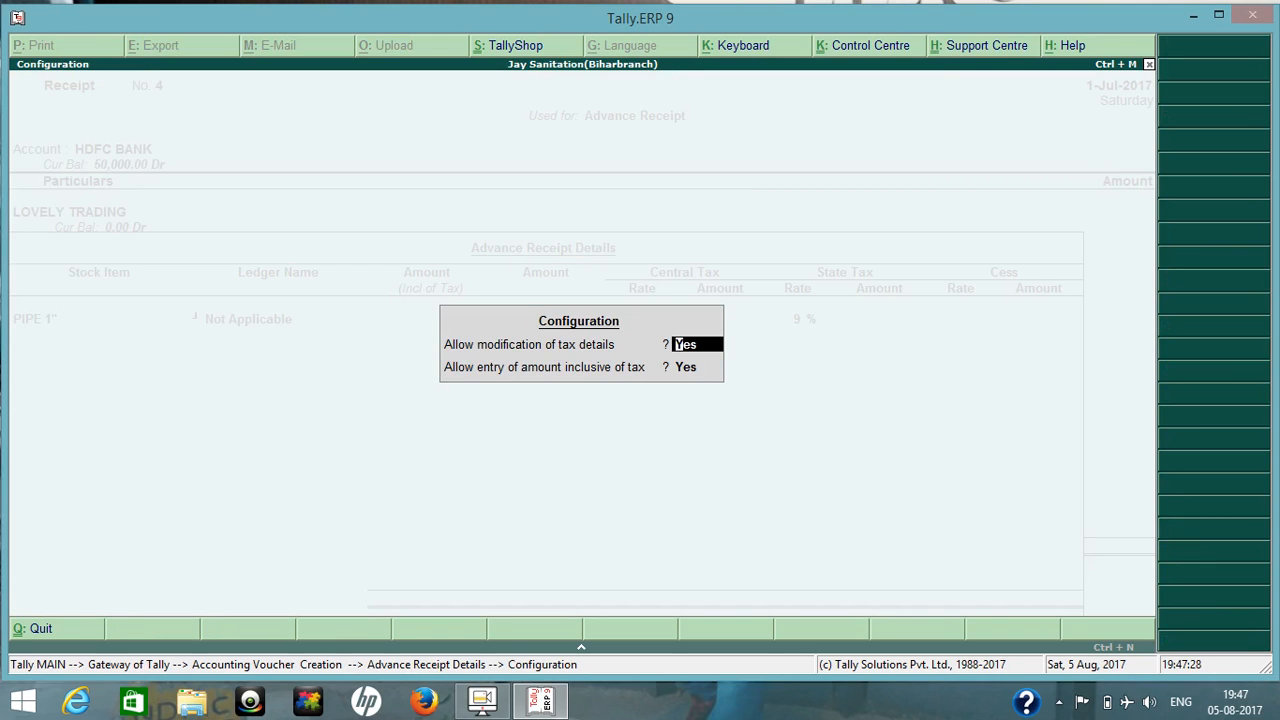
{"action": "key", "text": "BackSpace"}
{"action": "key", "text": "Escape"}
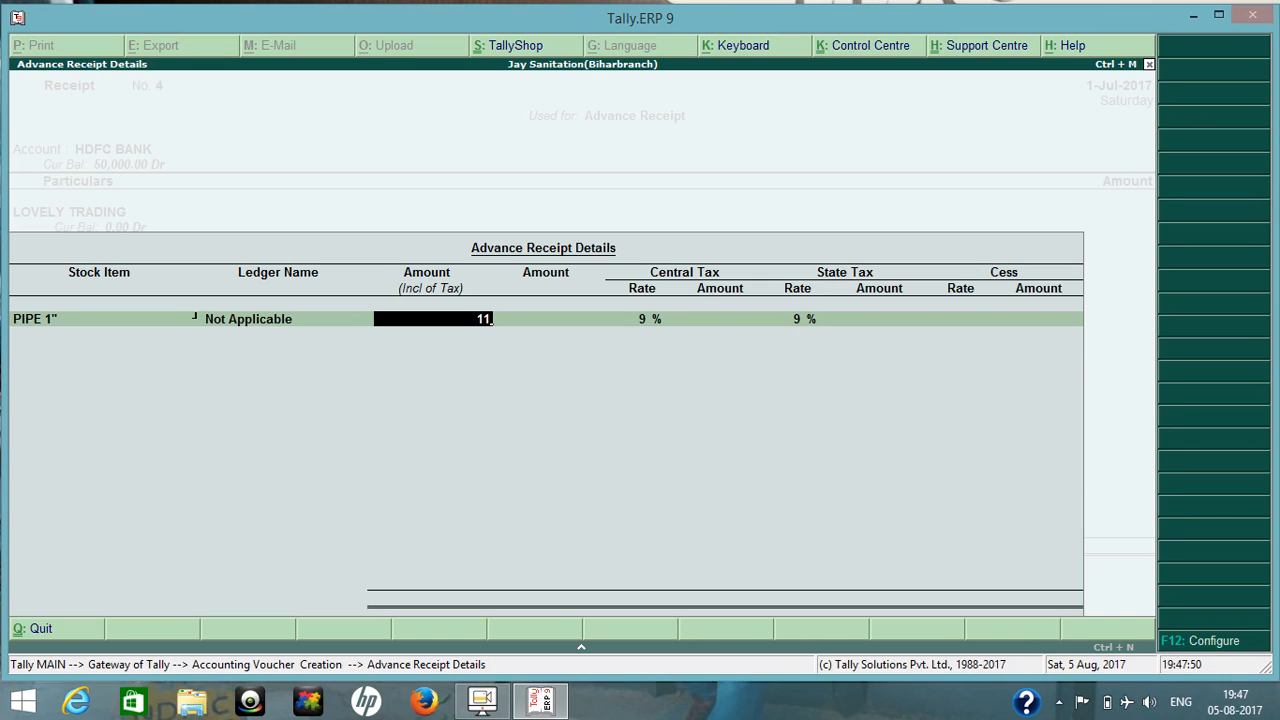
Set the PIPE 1" advance to 1,18,000 inclusive of tax, accept its tax figures and close the advance receipt details.
{"action": "type", "text": "8000"}
{"action": "key", "text": "Return"}
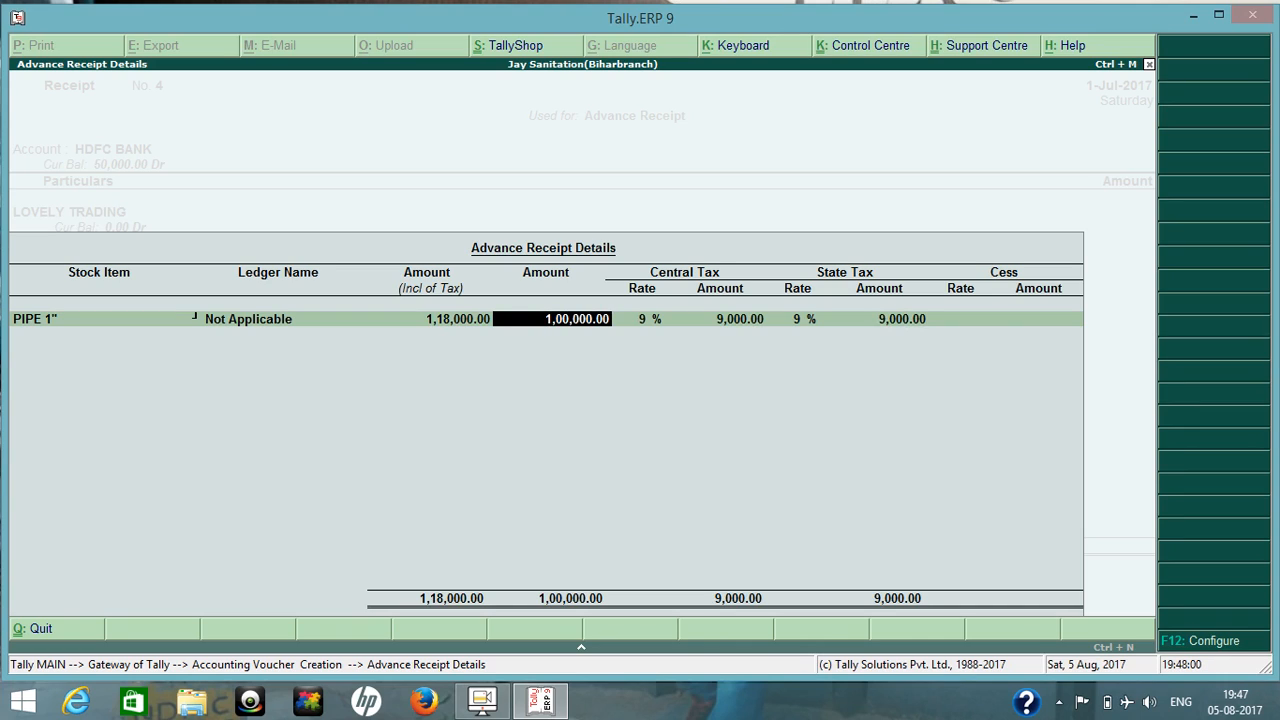
{"action": "key", "text": "Return"}
{"action": "key", "text": "Return"}
{"action": "key", "text": "Return"}
{"action": "key", "text": "Return"}
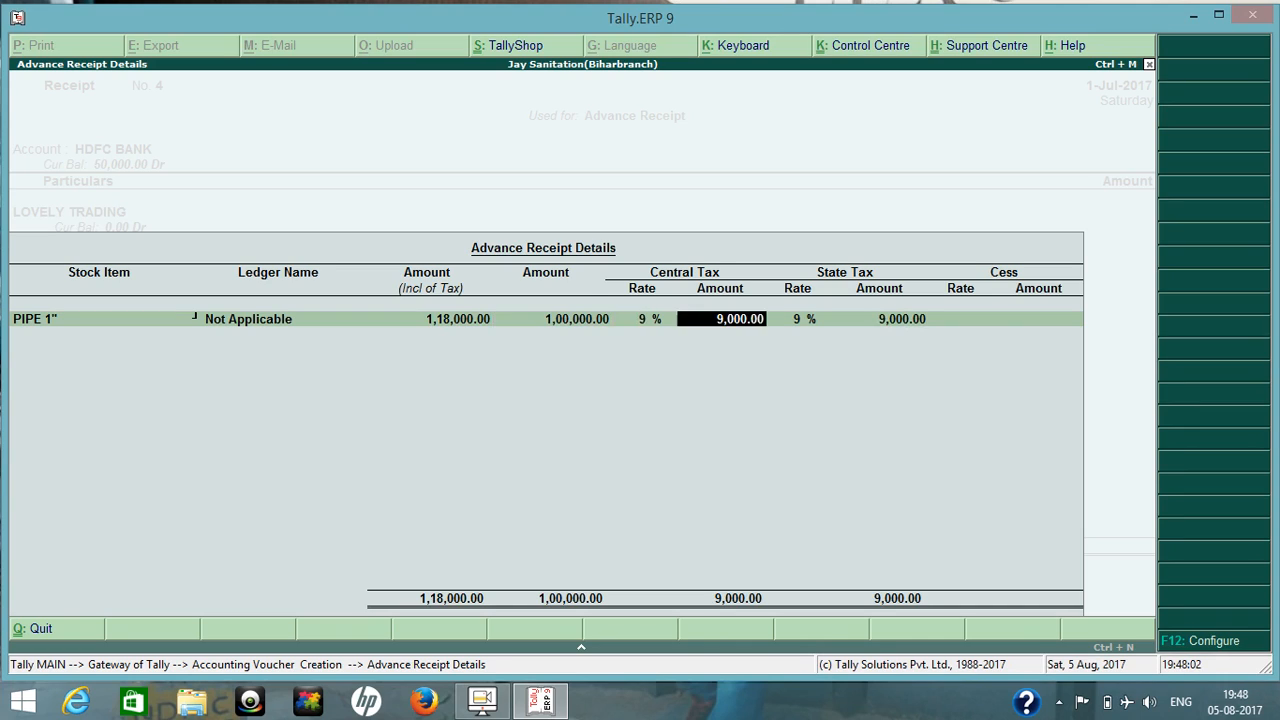
{"action": "key", "text": "Return"}
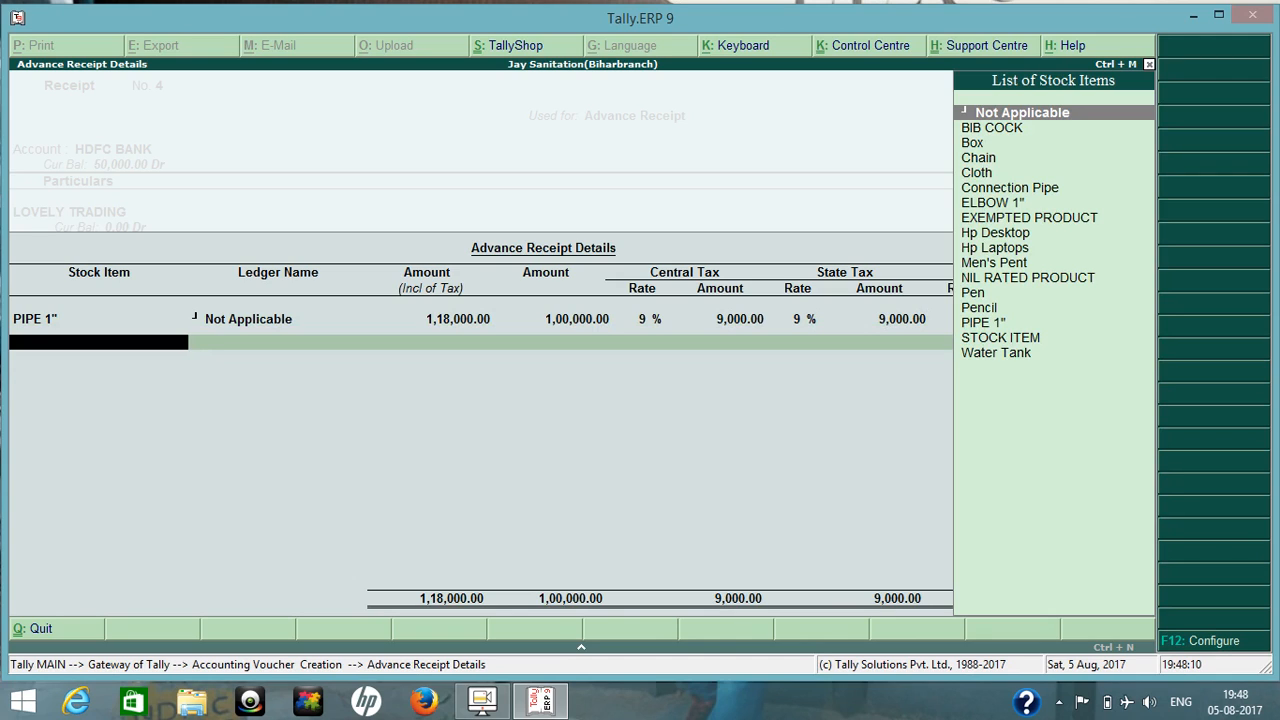
{"action": "key", "text": "Return"}
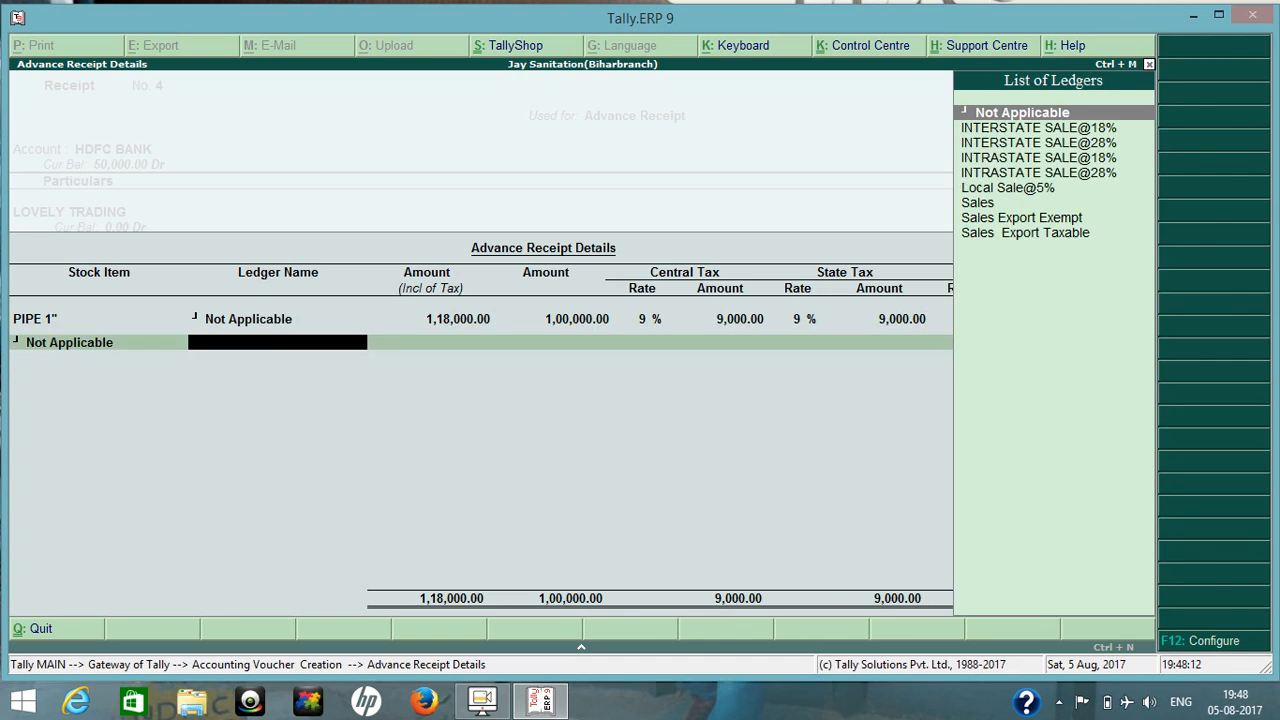
{"action": "key", "text": "Return"}
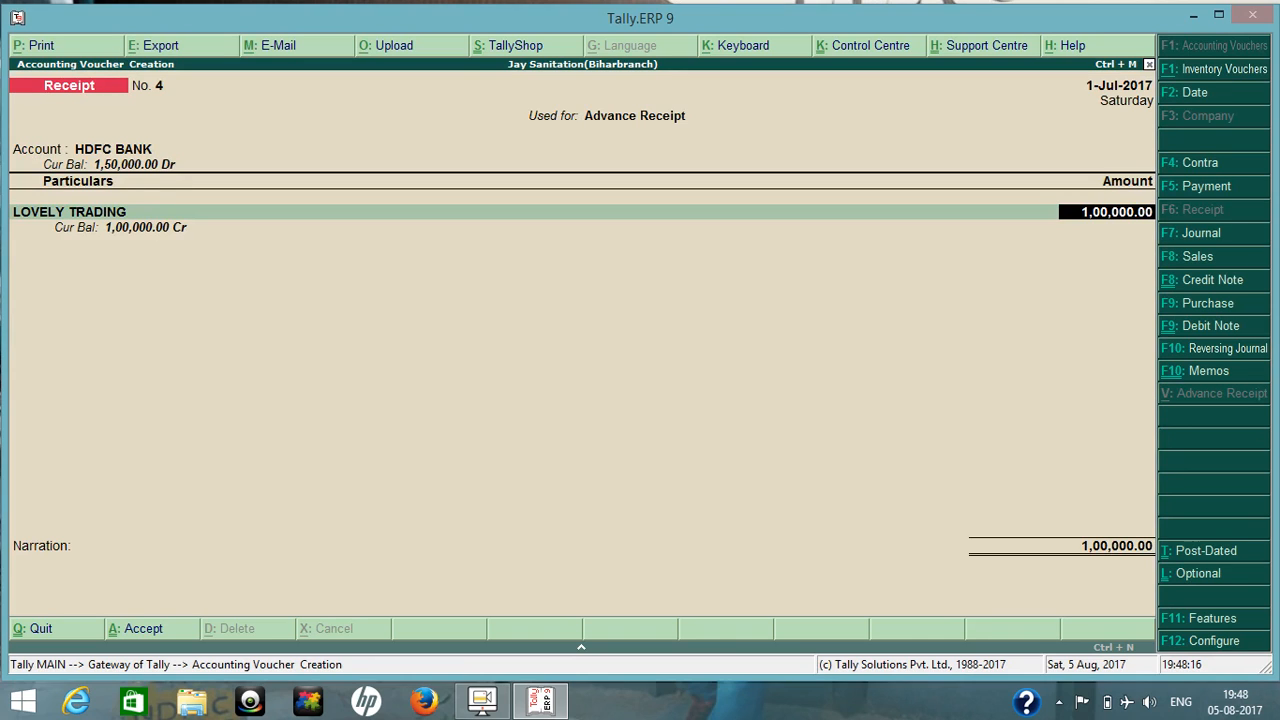
Accept LOVELY TRADING's 1,00,000 receipt amount and allocate it as an Advance in the bill-wise details.
{"action": "key", "text": "Return"}
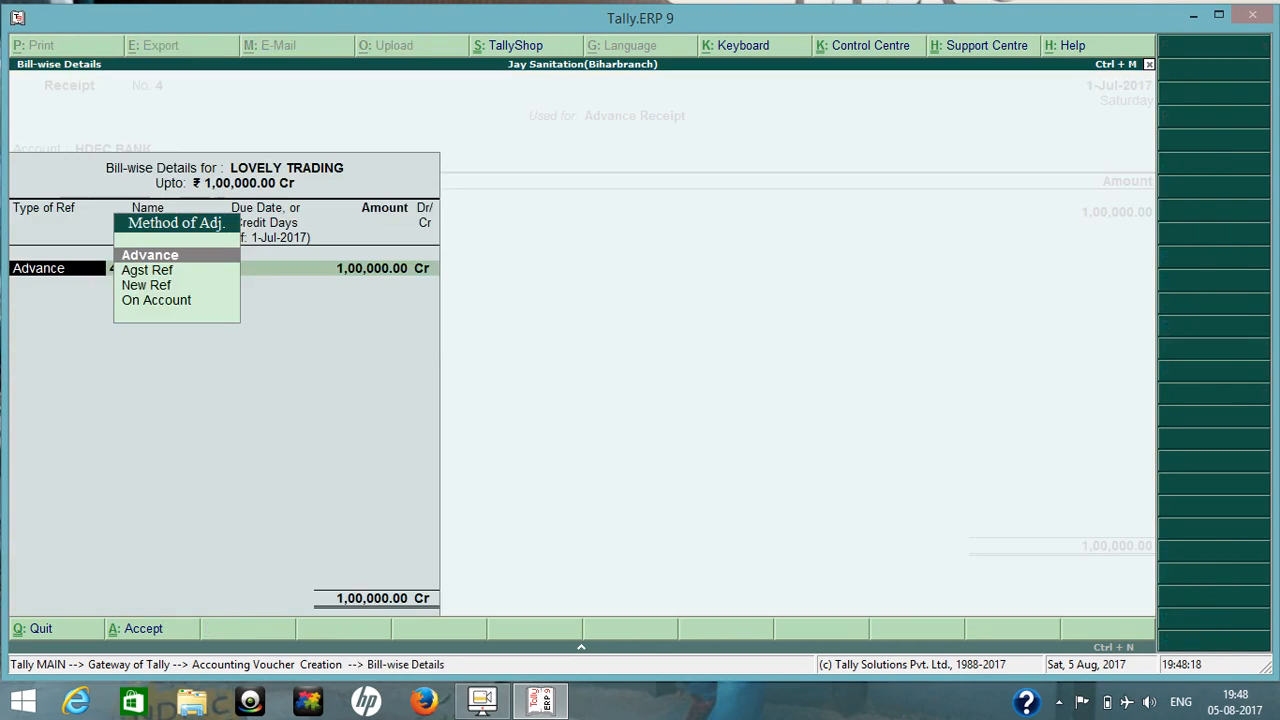
{"action": "key", "text": "Return"}
{"action": "key", "text": "Return"}
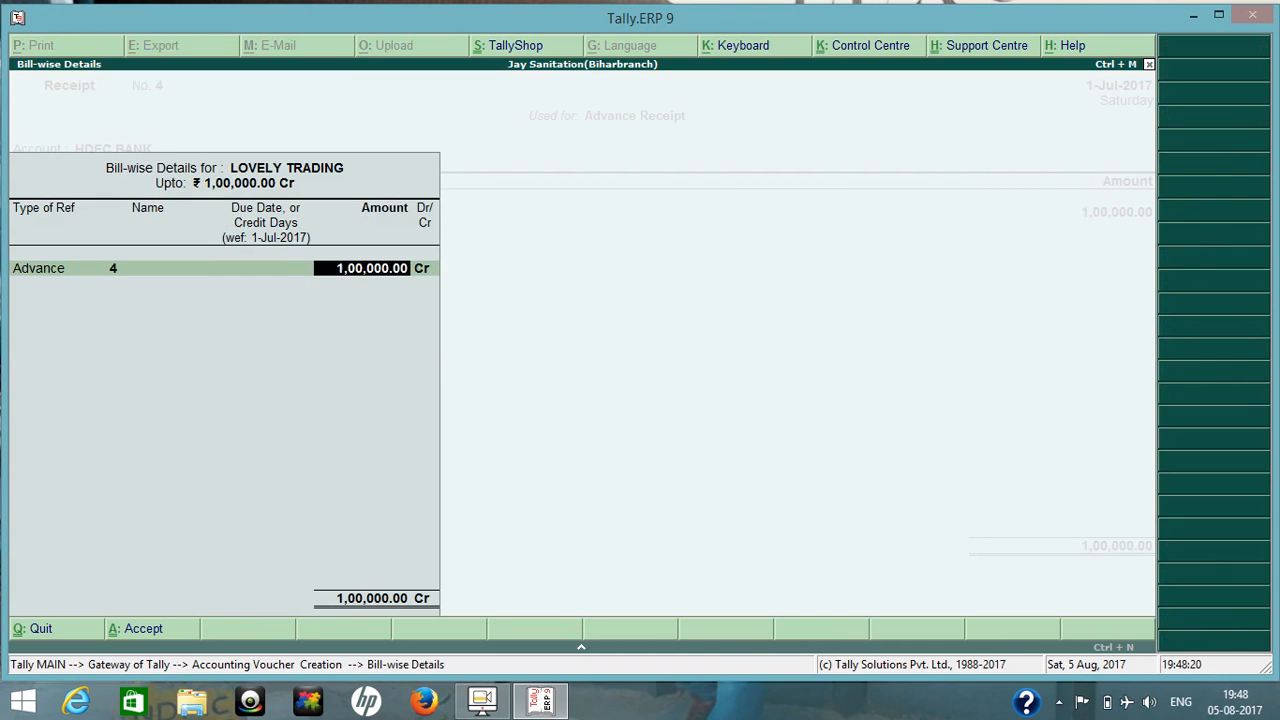
{"action": "key", "text": "Return"}
{"action": "key", "text": "Return"}
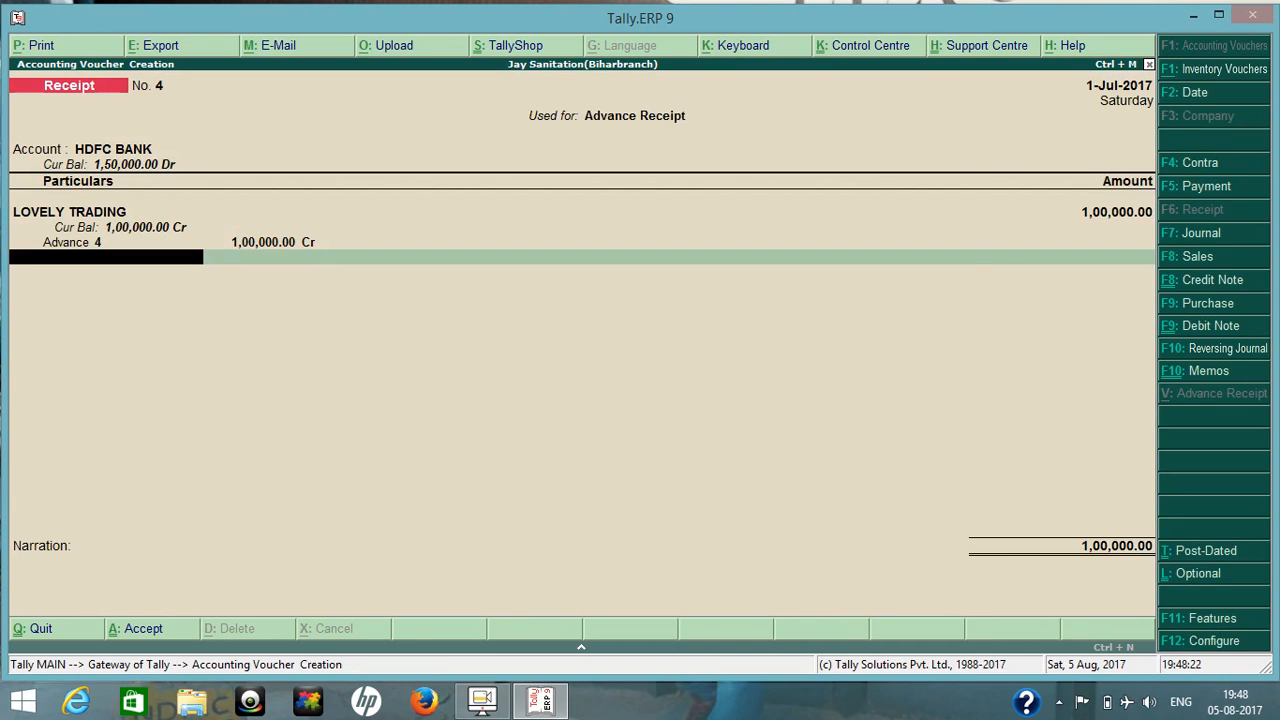
Add the Cgst@9% ledger to the advance receipt with 9,000.
{"action": "type", "text": "Cg"}
{"action": "key", "text": "Down"}
{"action": "key", "text": "Down"}
{"action": "key", "text": "Down"}
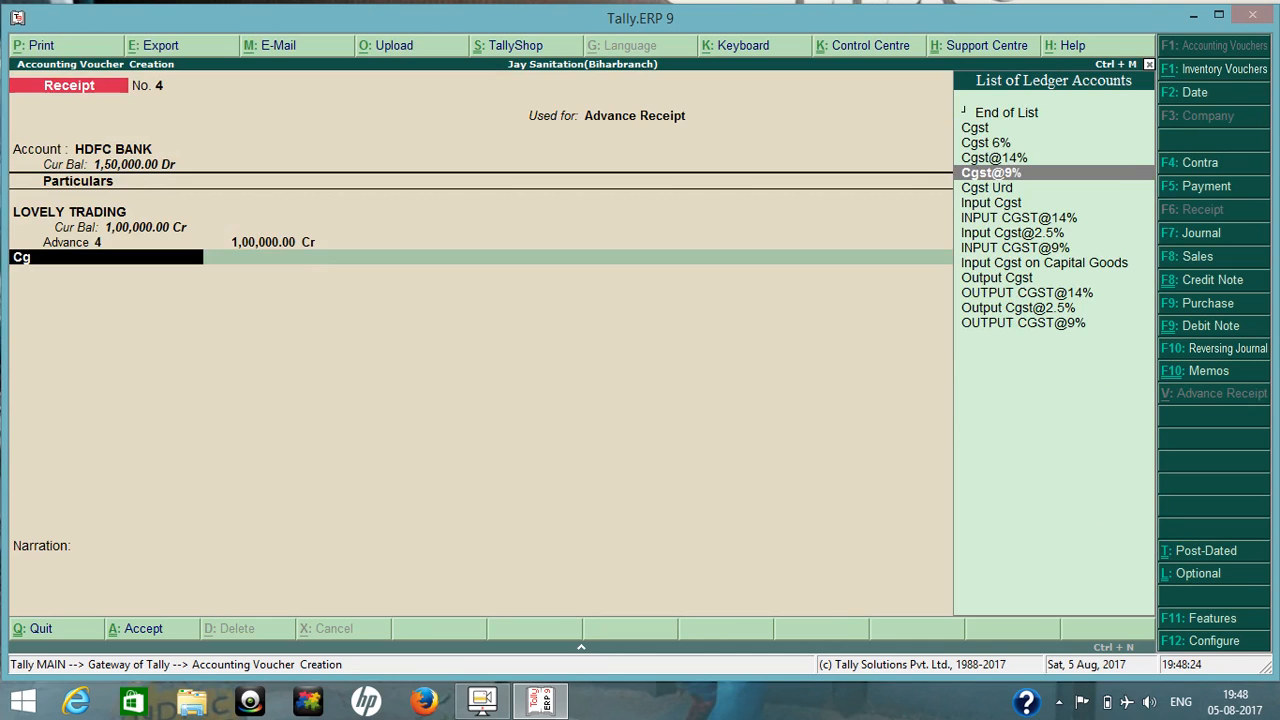
{"action": "key", "text": "Return"}
{"action": "key", "text": "Return"}
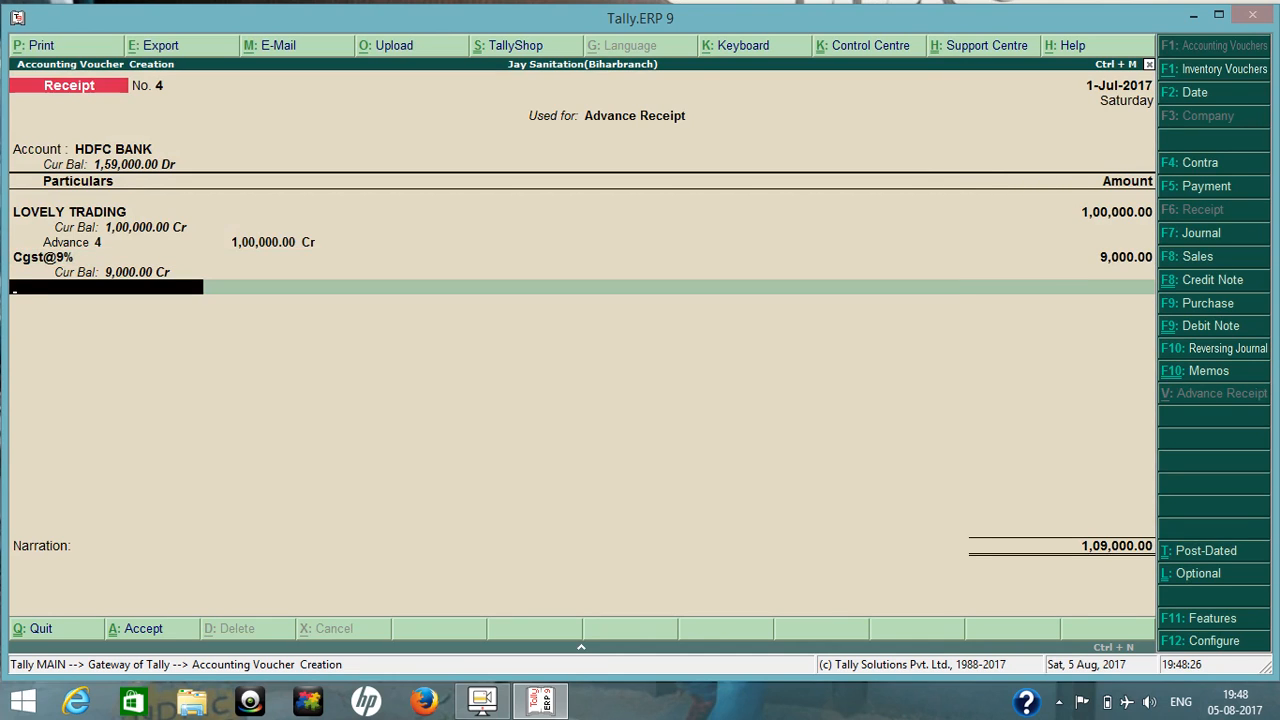
Add the Sgst@9% ledger to the advance receipt with 9,000.
{"action": "type", "text": "Sg"}
{"action": "key", "text": "Down"}
{"action": "key", "text": "Down"}
{"action": "key", "text": "Down"}
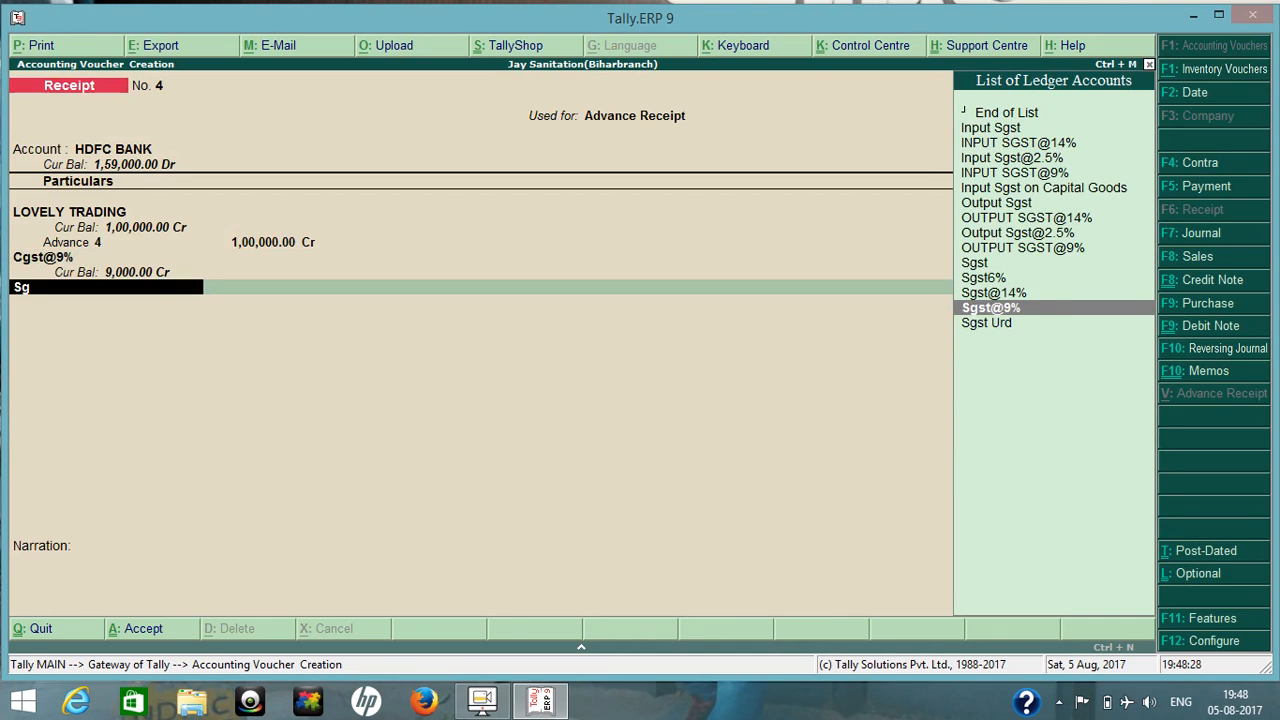
{"action": "key", "text": "Return"}
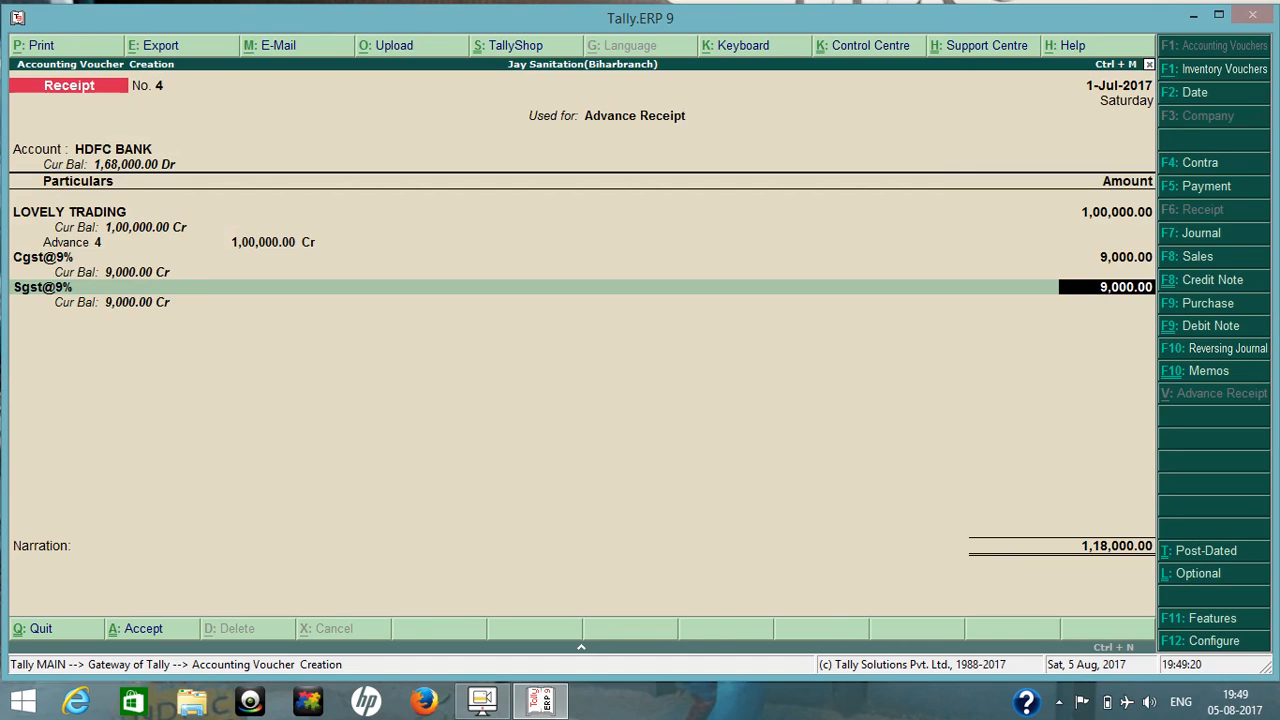
{"action": "key", "text": "Return"}
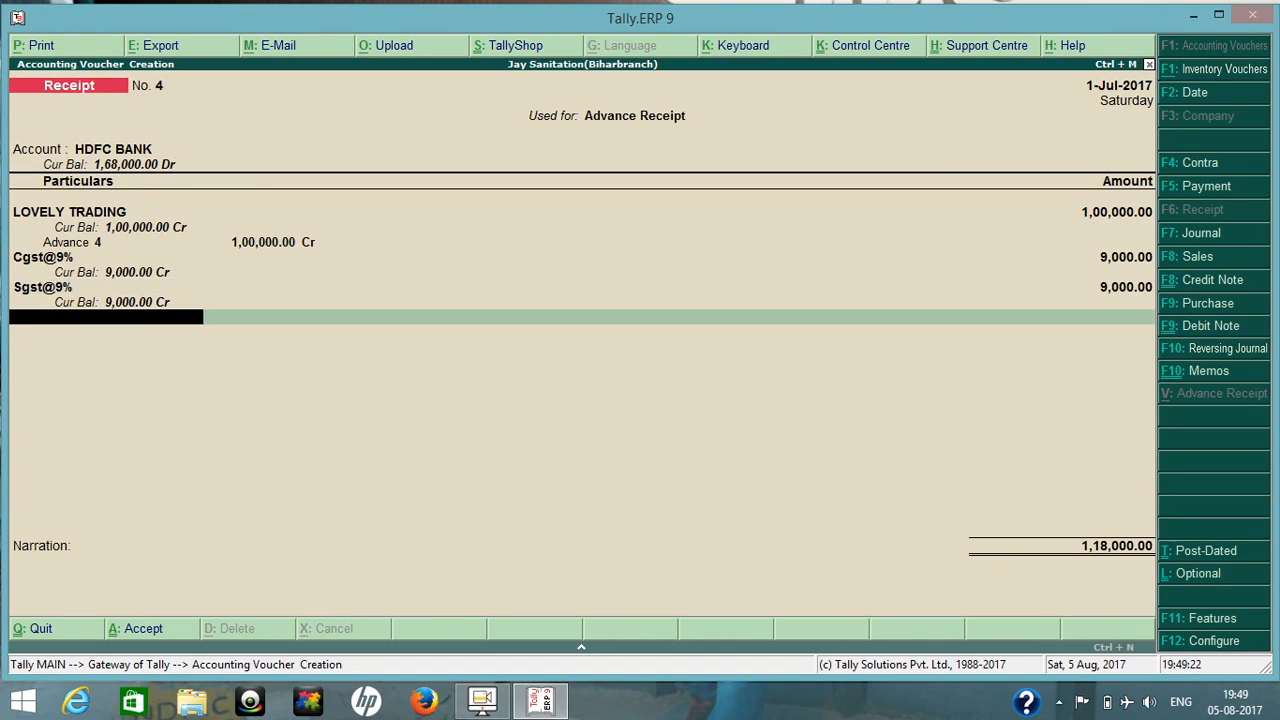
End the ledger entries, accept the HDFC BANK allocation as Cheque/DD dated 1-Jul-2017, save the advance receipt and leave voucher entry.
{"action": "key", "text": "Return"}
{"action": "key", "text": "Return"}
{"action": "key", "text": "Return"}
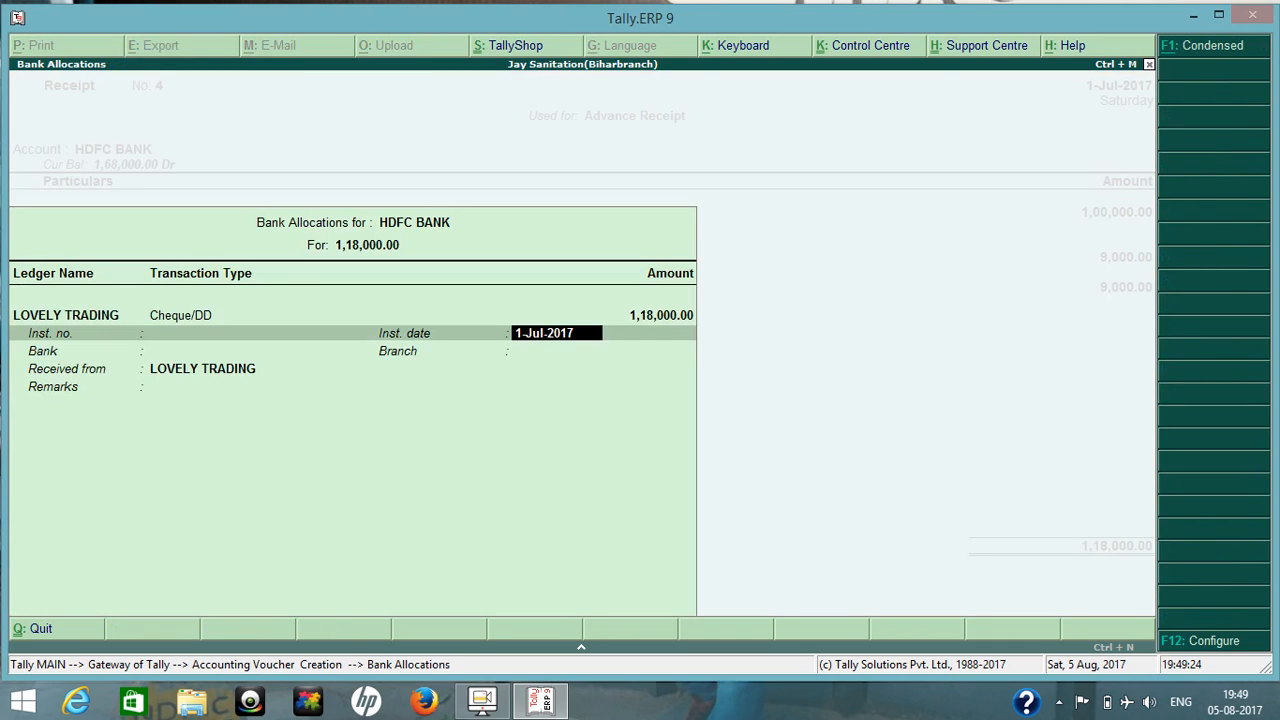
{"action": "key", "text": "Return"}
{"action": "key", "text": "Return"}
{"action": "key", "text": "Return"}
{"action": "key", "text": "Return"}
{"action": "key", "text": "Return"}
{"action": "key", "text": "Return"}
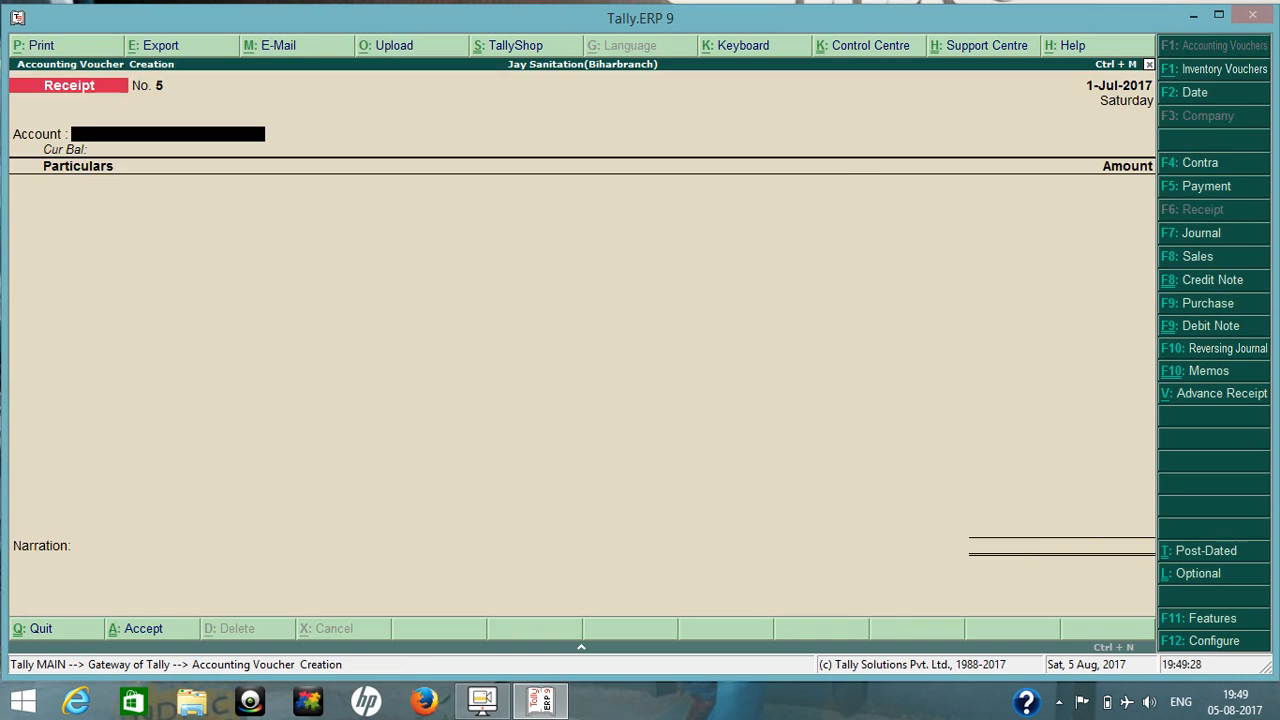
{"action": "key", "text": "Escape"}
Check the GSTR-1 return in table-wise view for the tax liability on advances, and close the report.
{"action": "key", "text": "d"}
{"action": "key", "text": "Down"}
{"action": "key", "text": "Down"}
{"action": "key", "text": "Down"}
{"action": "key", "text": "Down"}
{"action": "key", "text": "Down"}
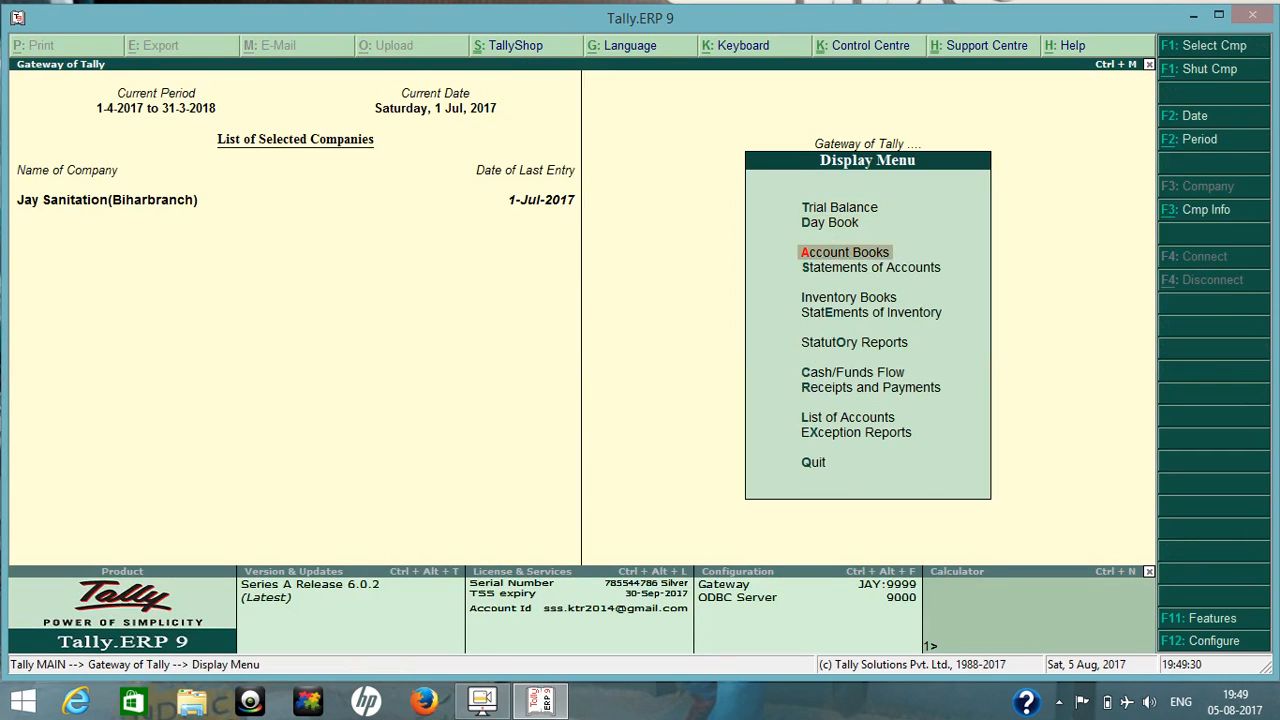
{"action": "key", "text": "Return"}
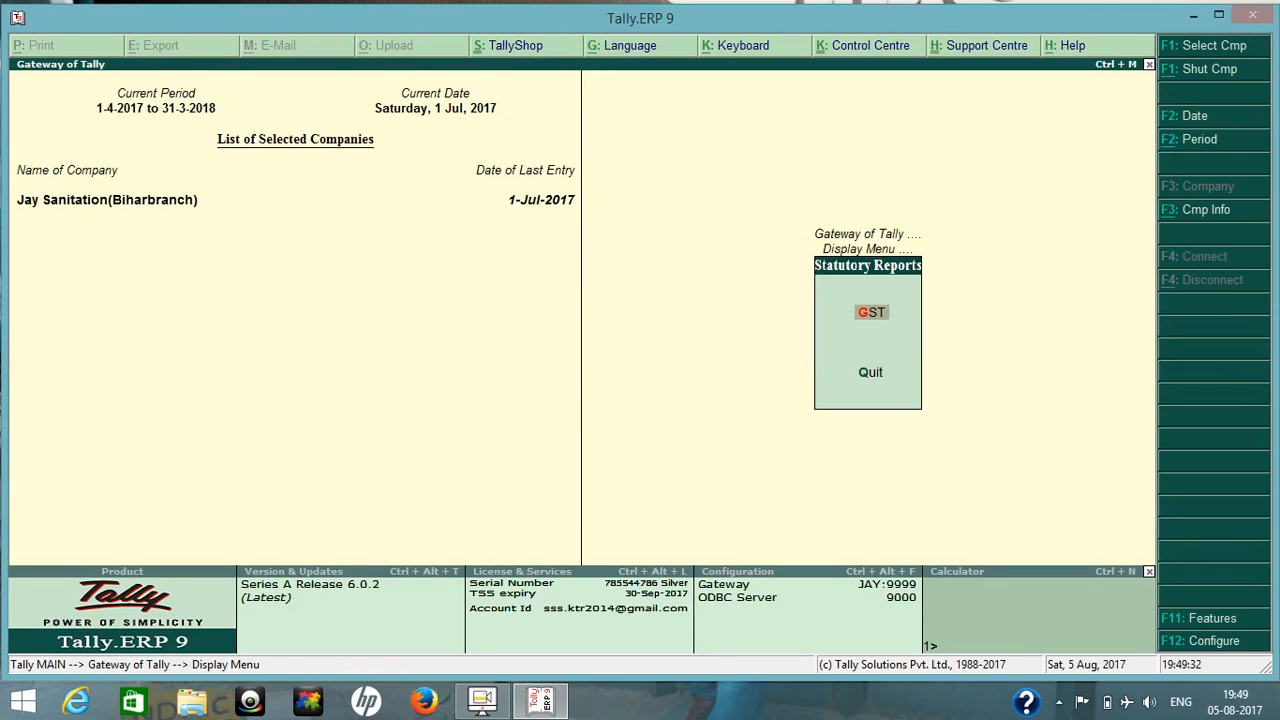
{"action": "key", "text": "Return"}
{"action": "key", "text": "Return"}
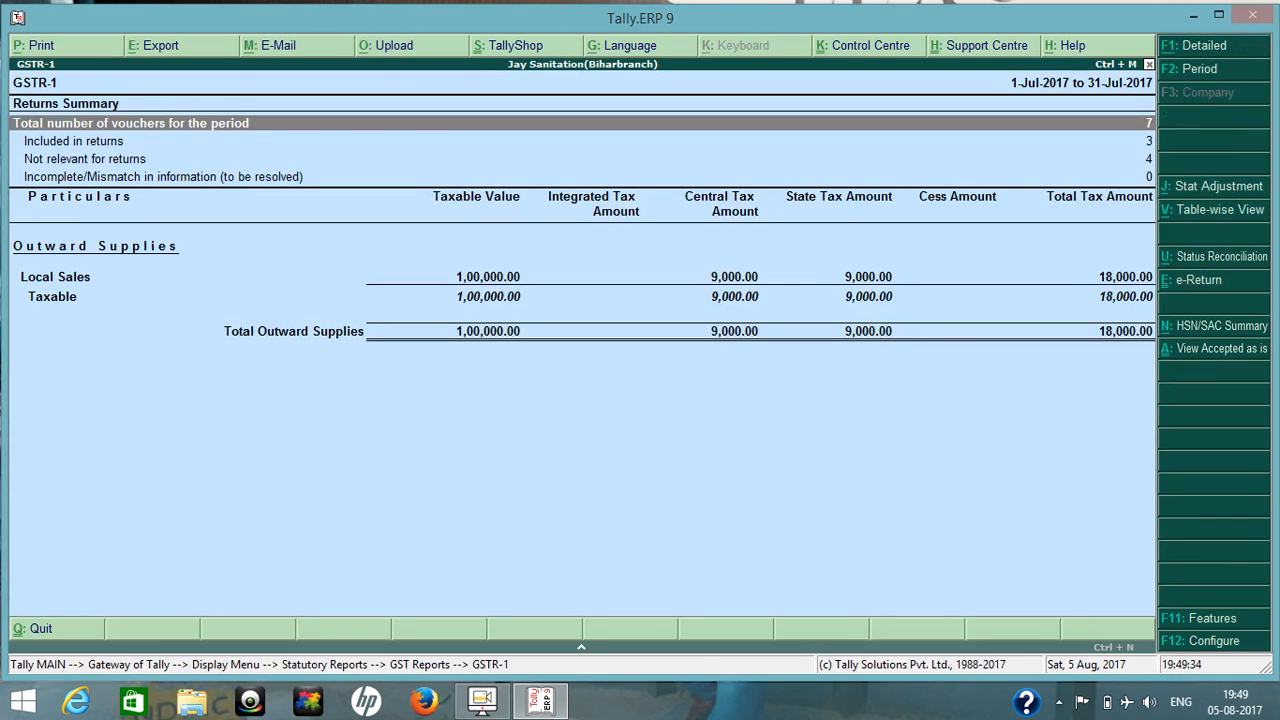
{"action": "key", "text": "alt+v"}
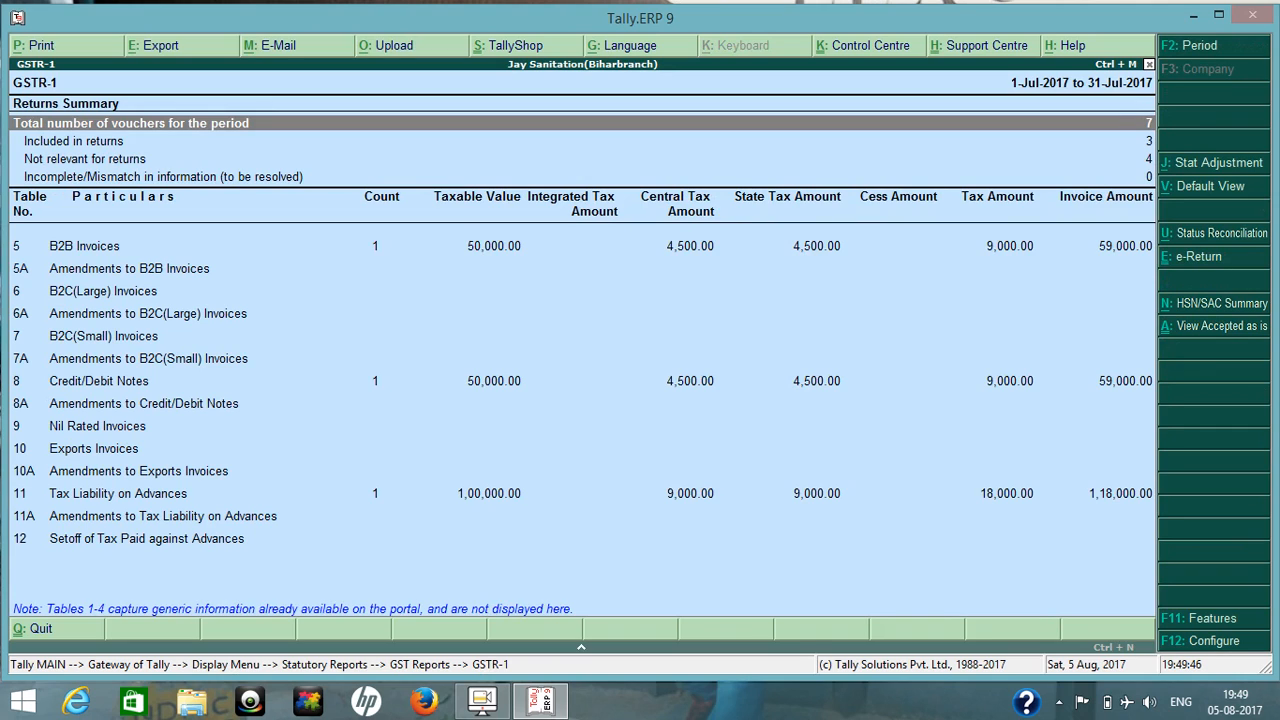
{"action": "key", "text": "Escape"}
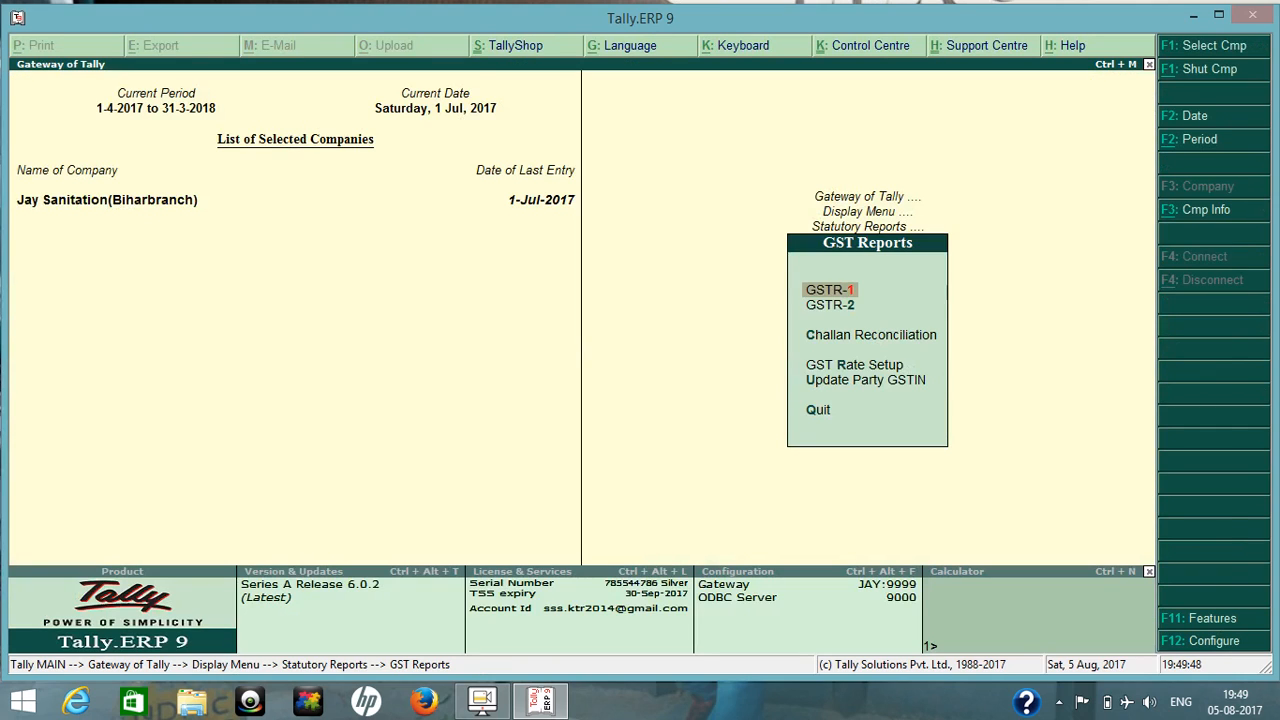
{"action": "key", "text": "Escape"}
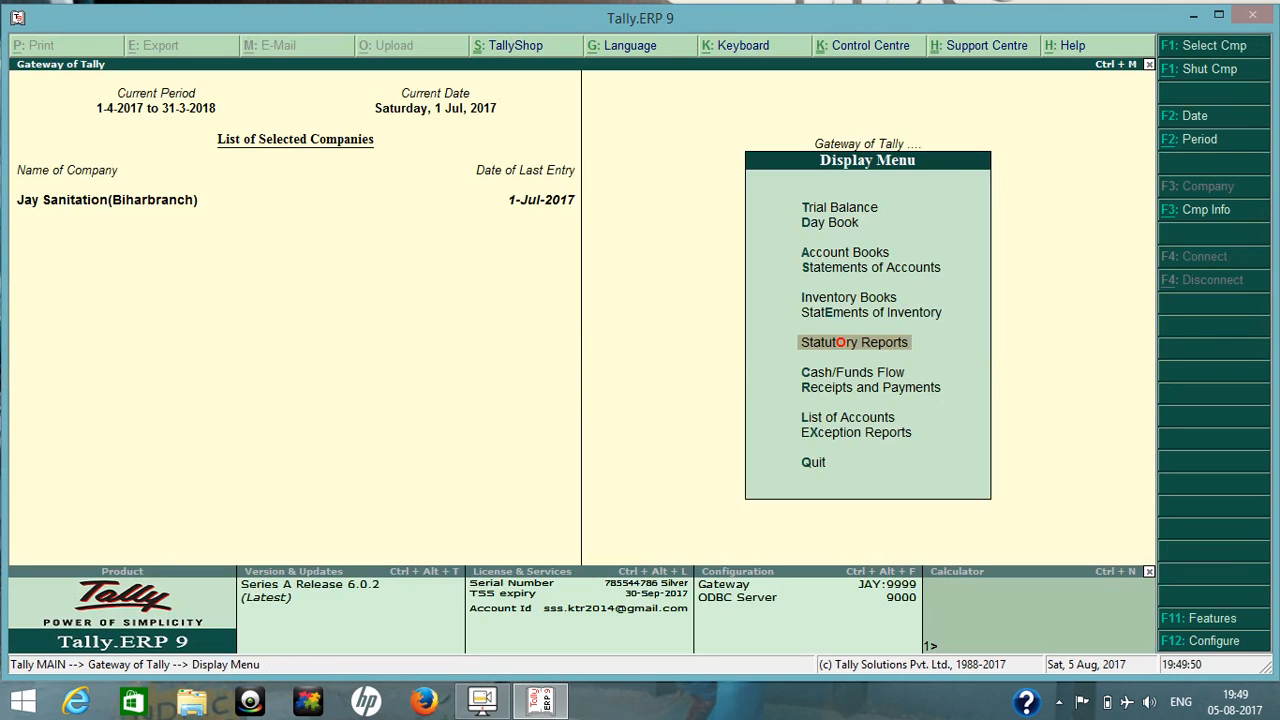
{"action": "key", "text": "Escape"}
Examine the Current Liabilities group summary in the Balance Sheet and close the report.
{"action": "key", "text": "b"}
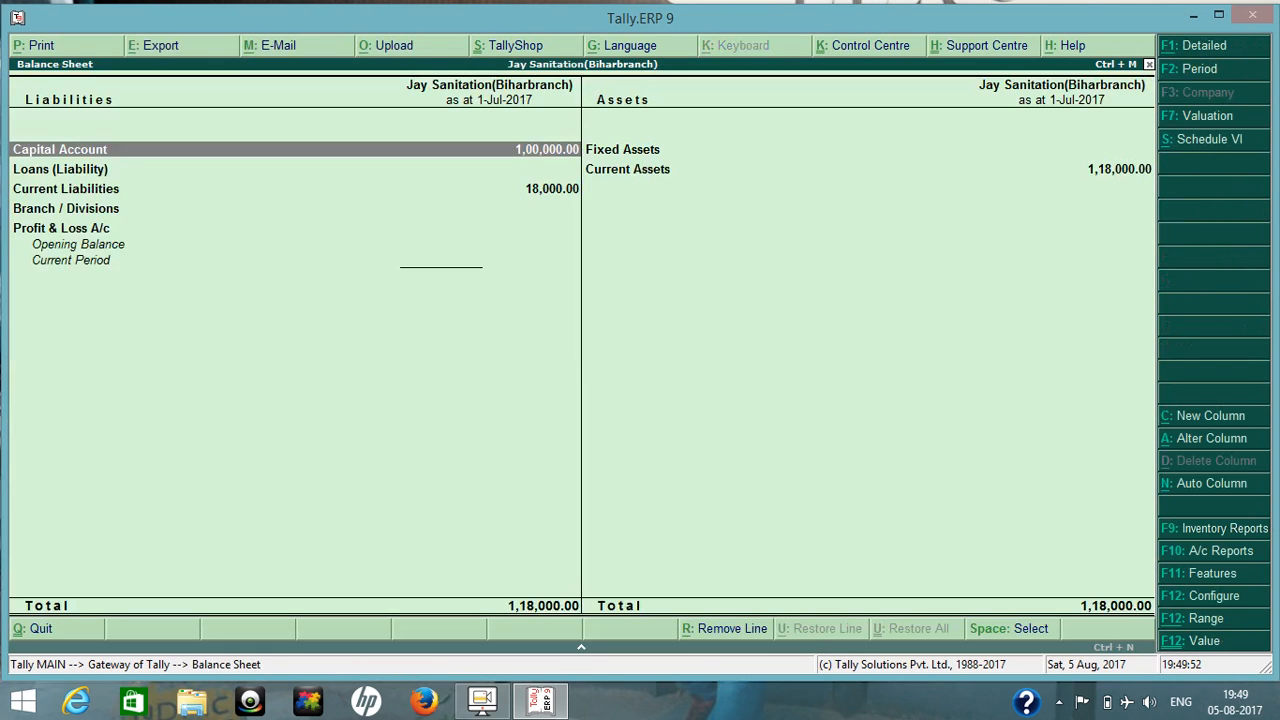
{"action": "key", "text": "Down"}
{"action": "key", "text": "Down"}
{"action": "key", "text": "Return"}
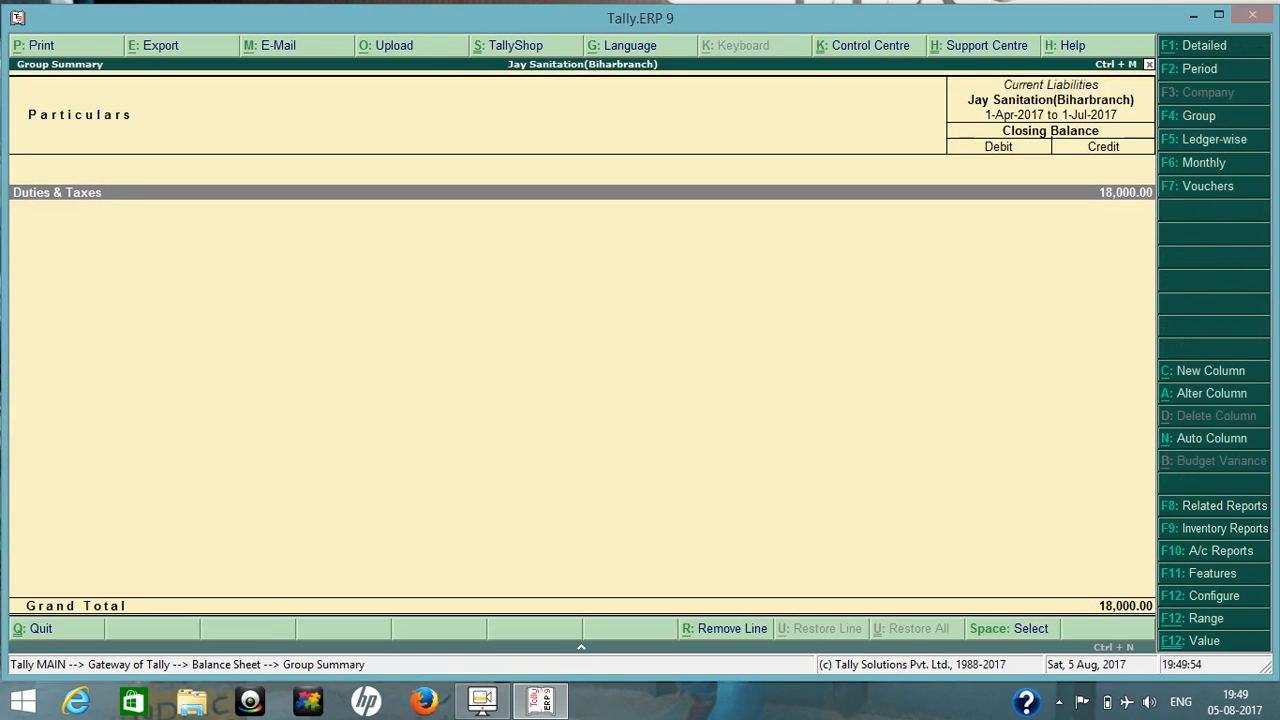
{"action": "key", "text": "Escape"}
{"action": "key", "text": "Escape"}
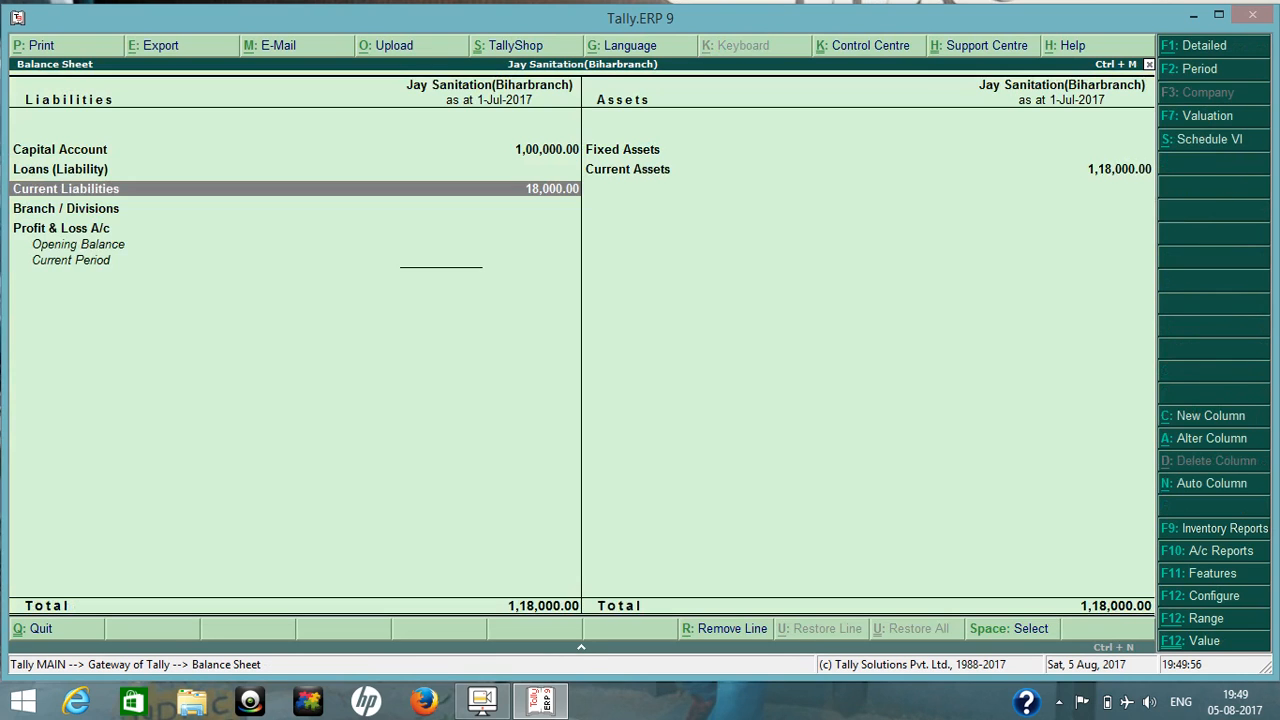
Look at LOVELY TRADING's receipt no. 3 in the Day Book and quit it without changes.
{"action": "key", "text": "d"}
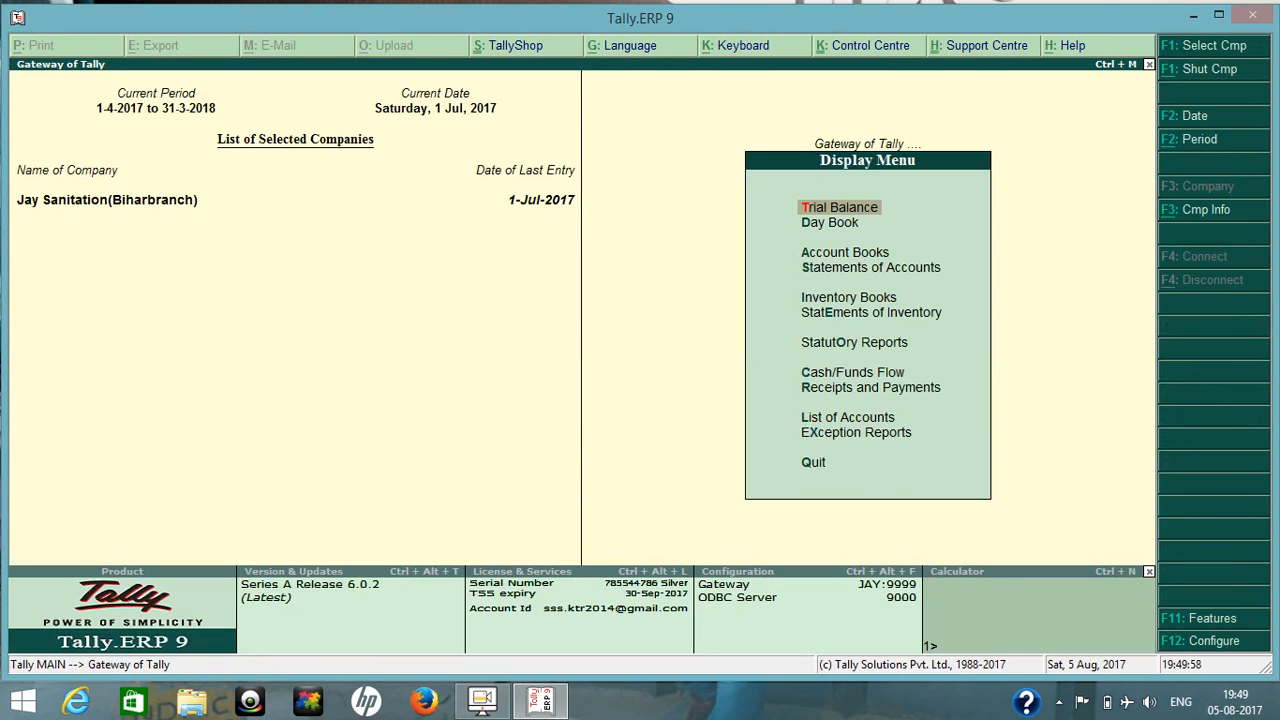
{"action": "key", "text": "Down"}
{"action": "key", "text": "Return"}
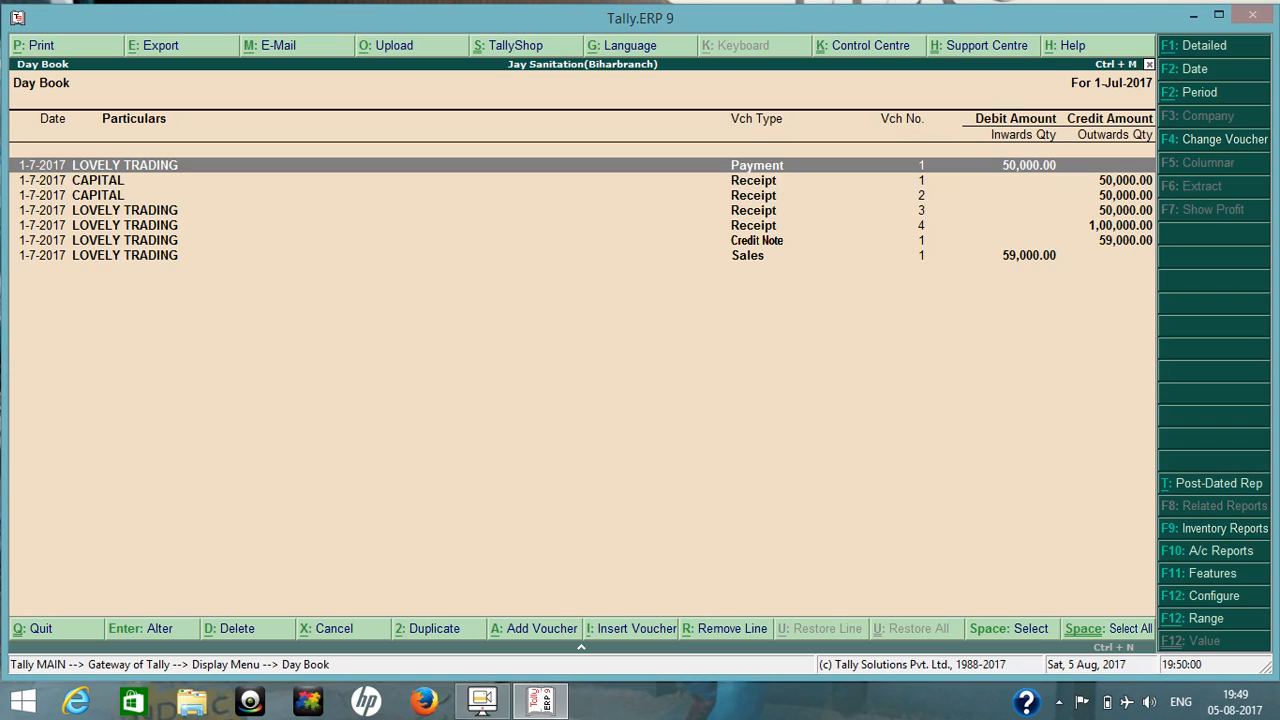
{"action": "key", "text": "Down"}
{"action": "key", "text": "Down"}
{"action": "key", "text": "Down"}
{"action": "key", "text": "Down"}
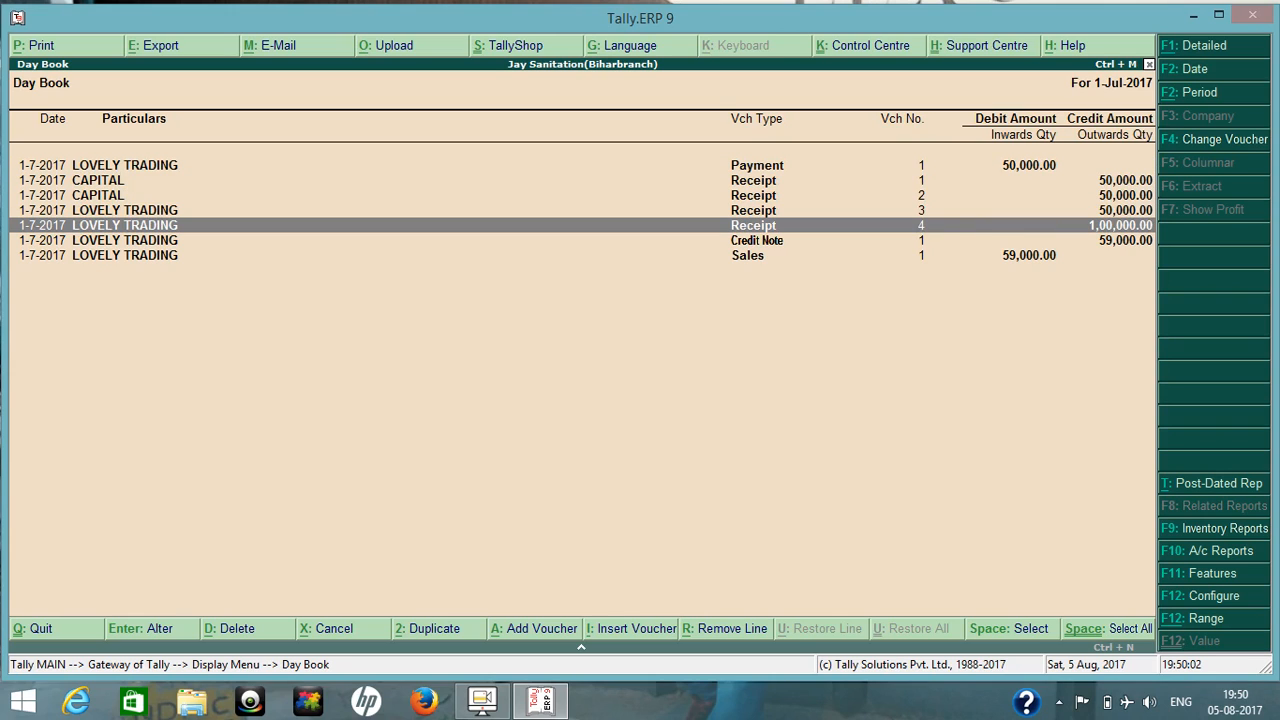
{"action": "key", "text": "Up"}
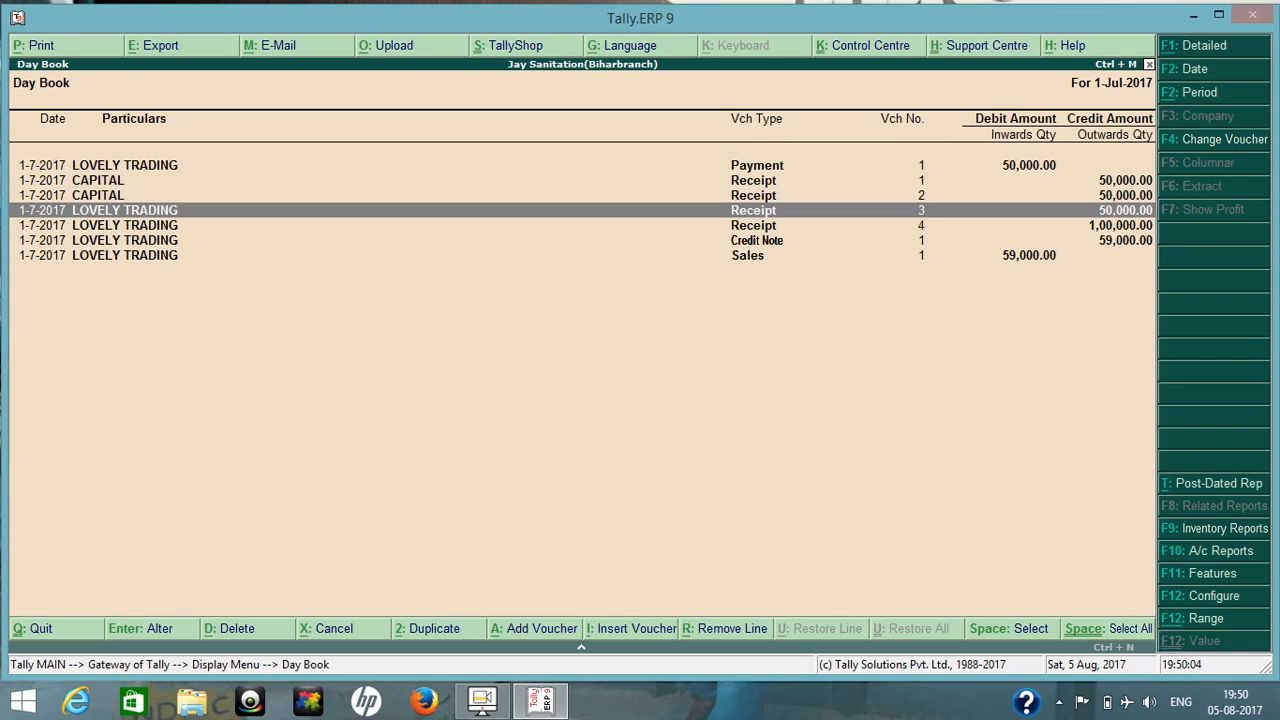
{"action": "key", "text": "Return"}
{"action": "key", "text": "Escape"}
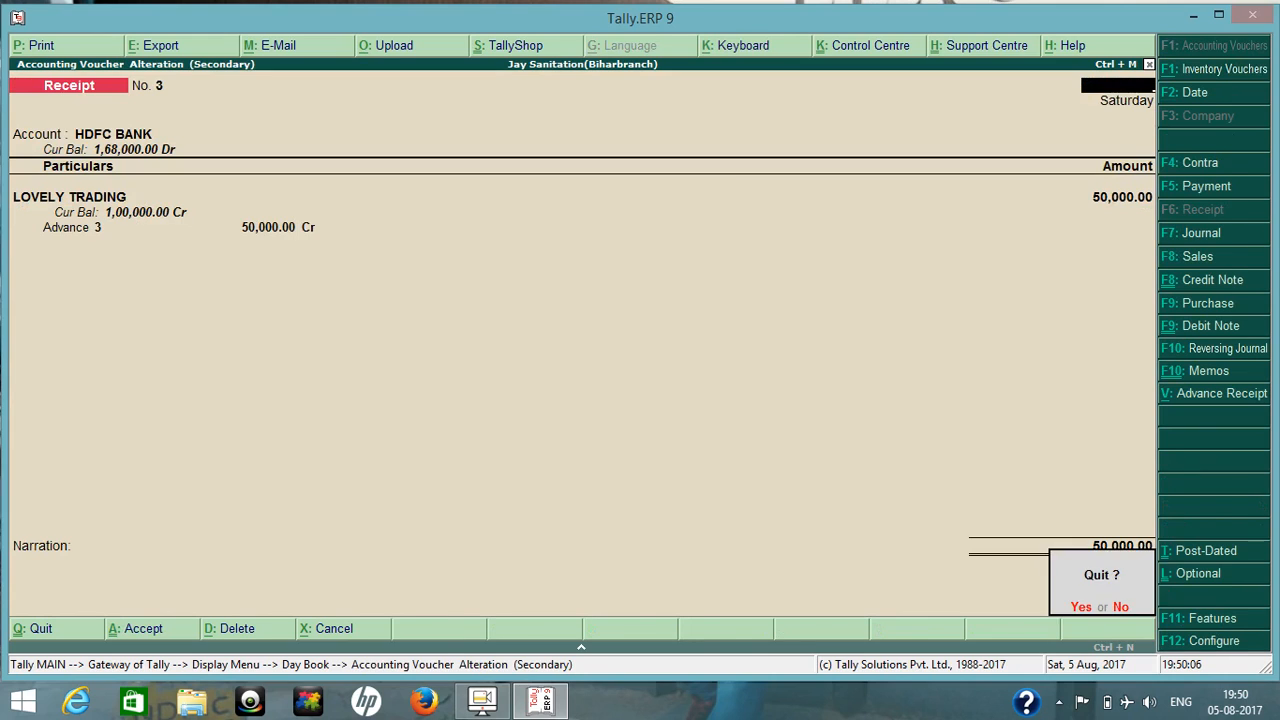
{"action": "key", "text": "Return"}
Open LOVELY TRADING's receipt no. 4 for alteration and accept its PIPE 1" advance receipt details as they are.
{"action": "key", "text": "Down"}
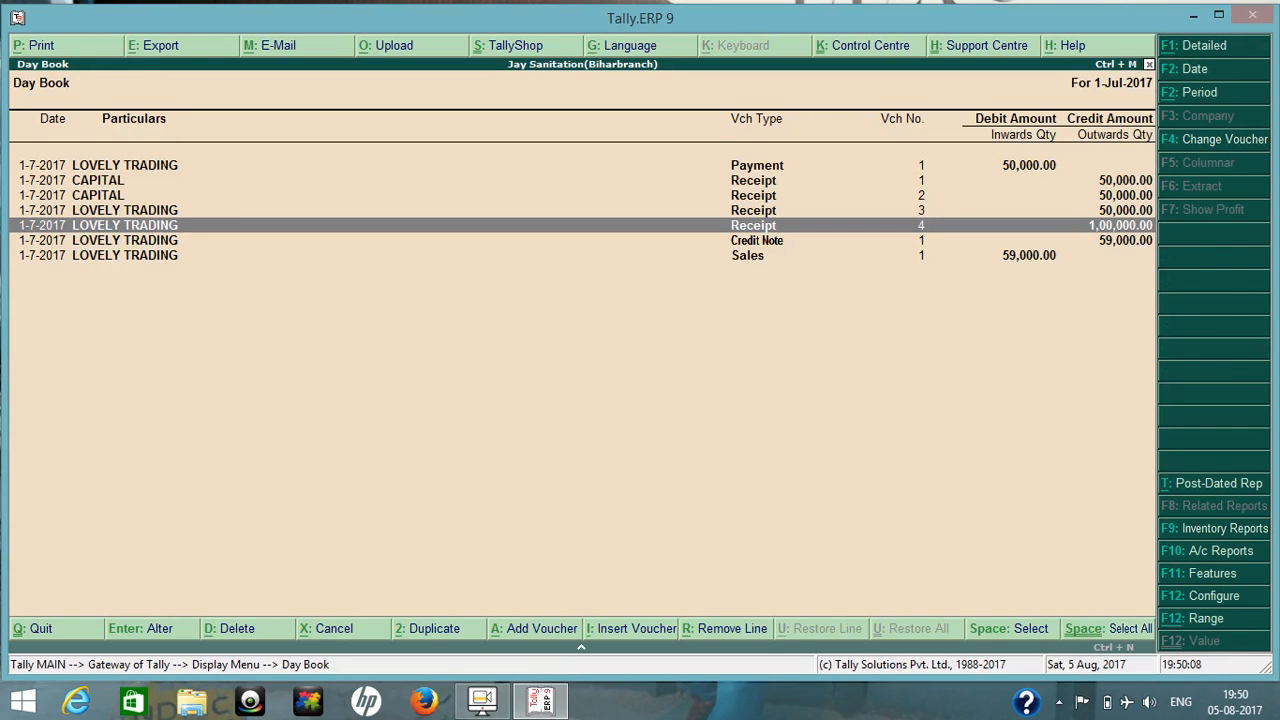
{"action": "key", "text": "Return"}
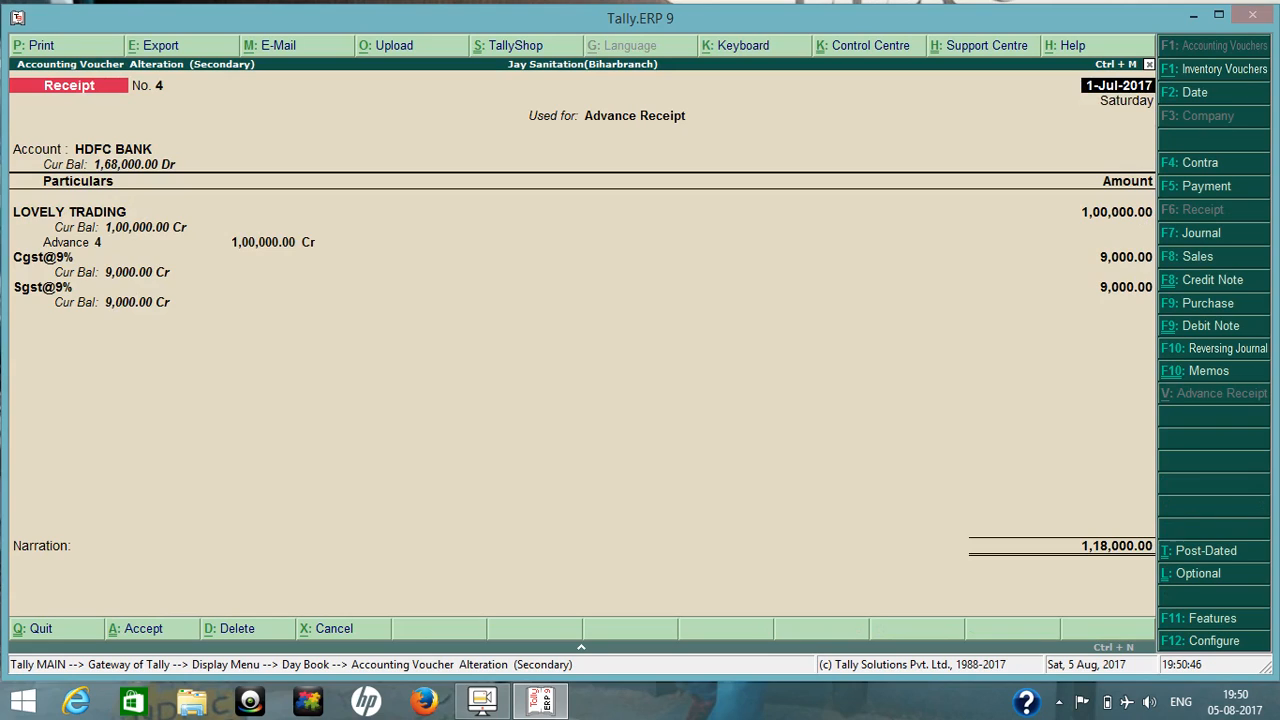
{"action": "key", "text": "Return"}
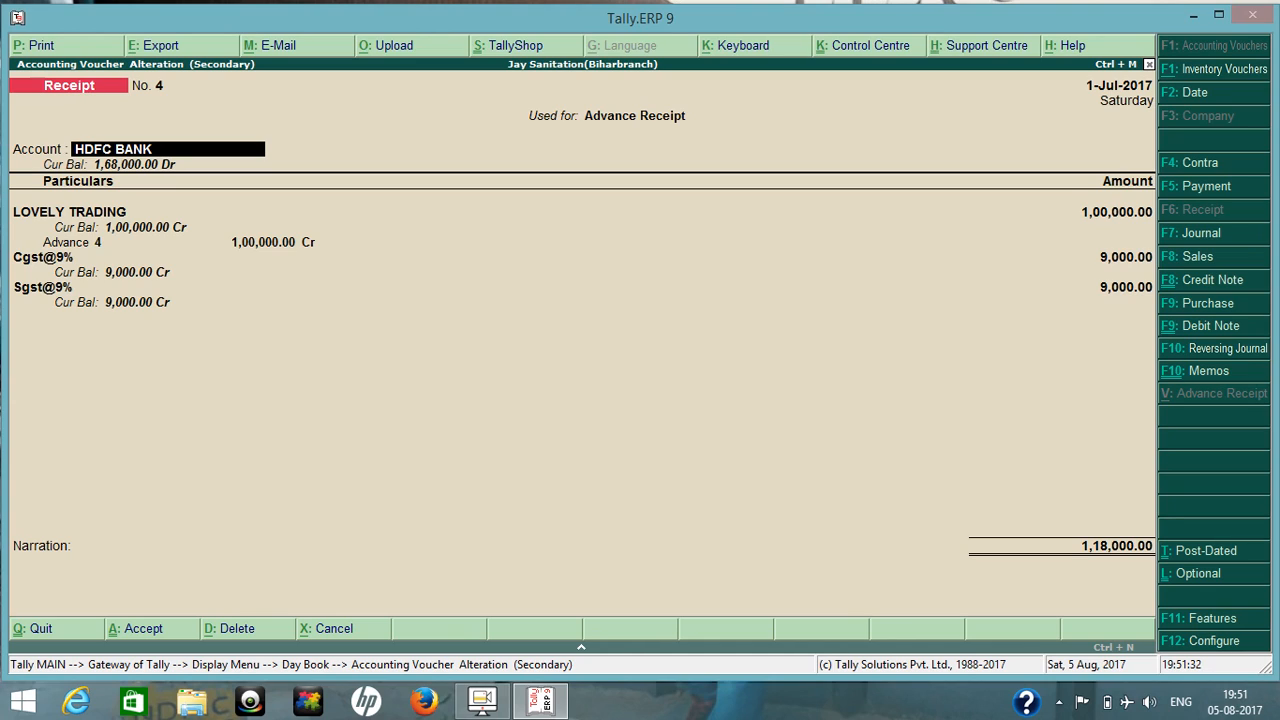
{"action": "key", "text": "Return"}
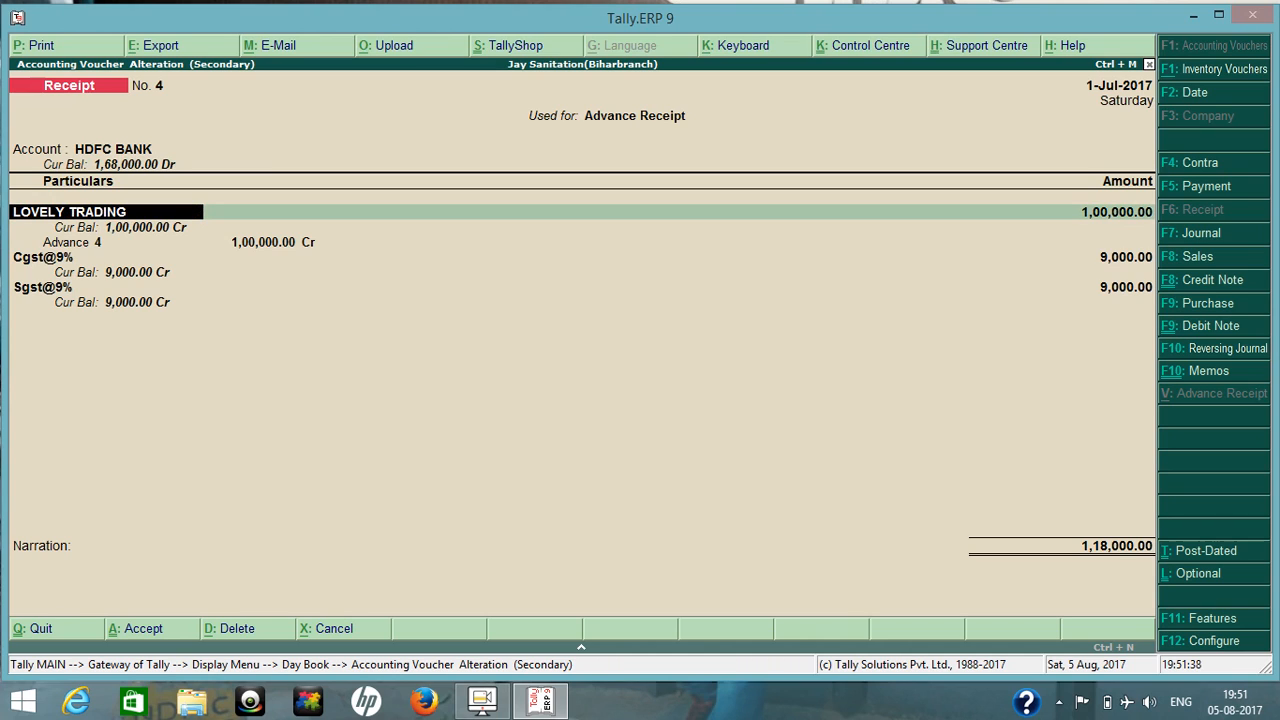
{"action": "key", "text": "Return"}
{"action": "key", "text": "Return"}
{"action": "key", "text": "Return"}
{"action": "key", "text": "Return"}
{"action": "key", "text": "Return"}
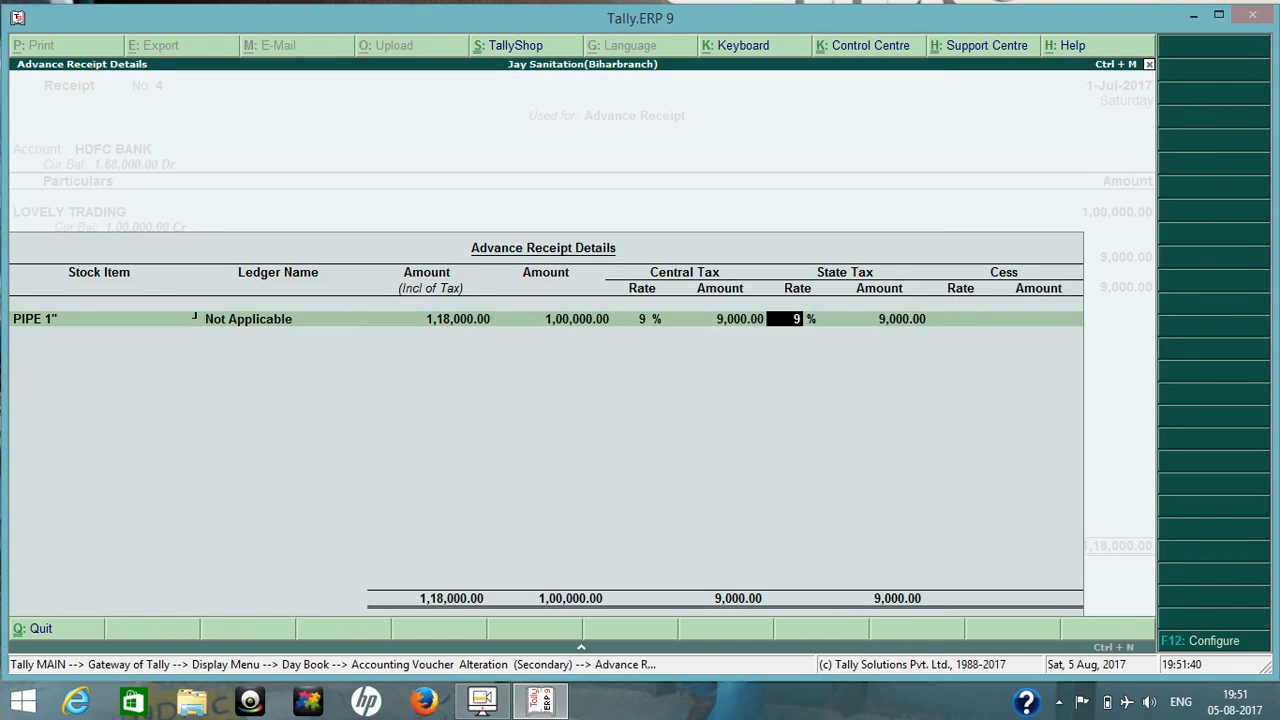
{"action": "key", "text": "Return"}
{"action": "key", "text": "Return"}
{"action": "key", "text": "Return"}
{"action": "key", "text": "Return"}
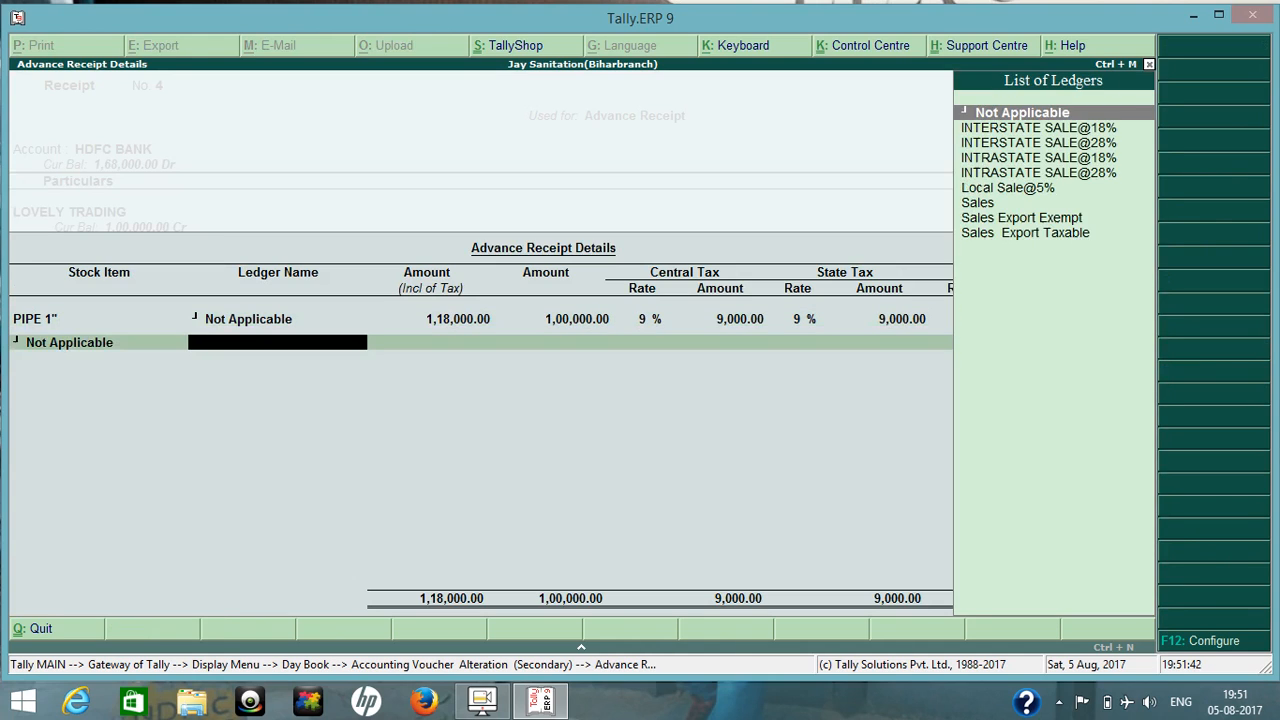
{"action": "key", "text": "Return"}
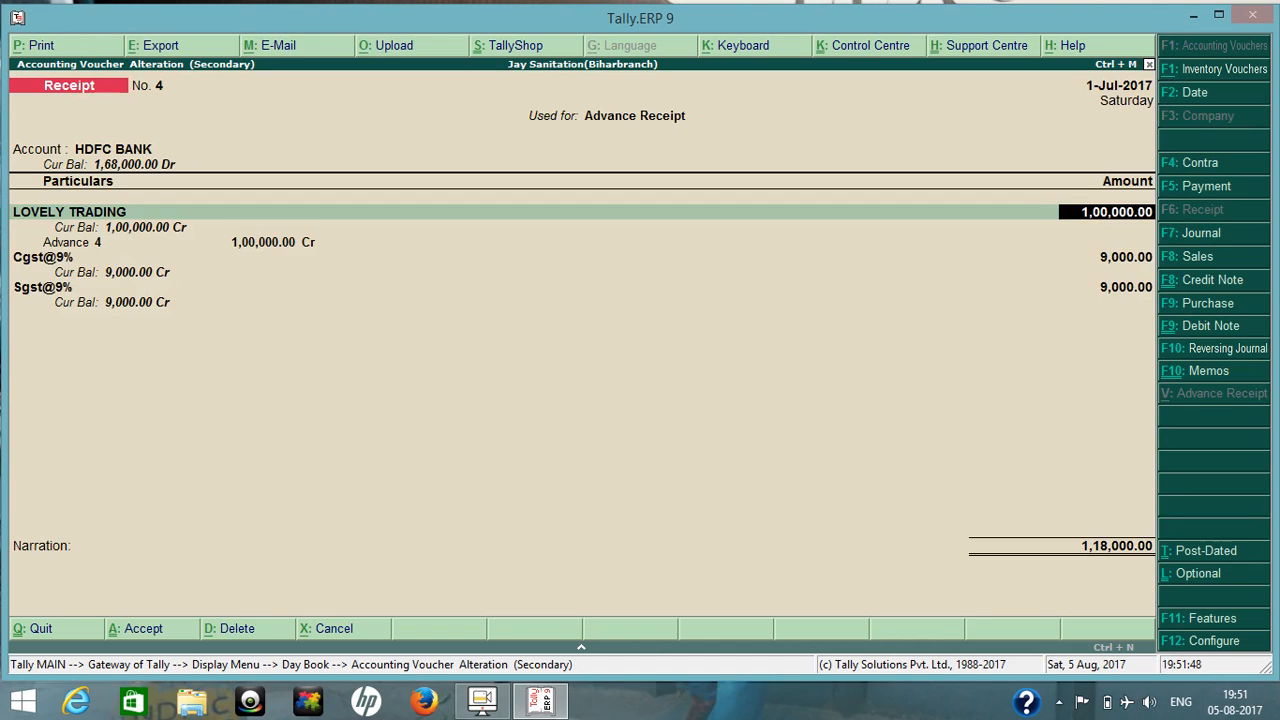
Set LOVELY TRADING's receipt amount to 1,18,000 and allocate all of it as Advance 4.
{"action": "type", "text": "118000"}
{"action": "key", "text": "Return"}
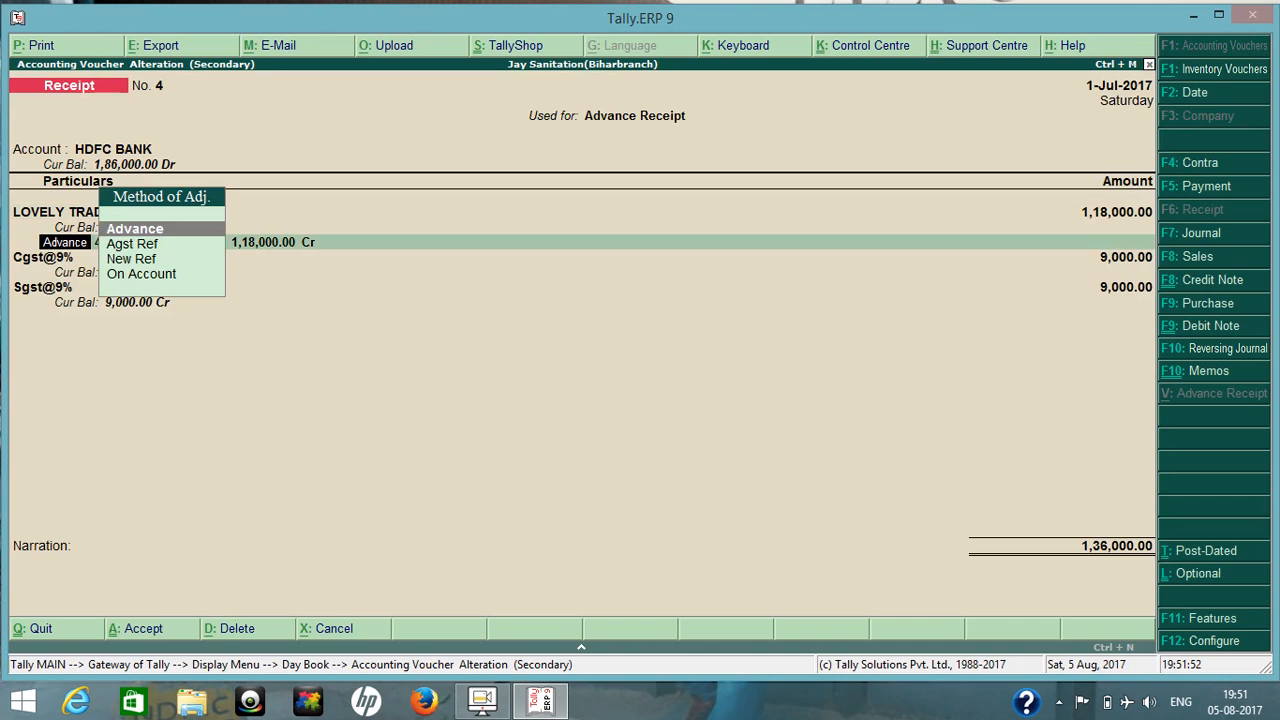
{"action": "key", "text": "Return"}
Remove the Cgst@9% and Sgst@9% ledger lines from the receipt by replacing each with End of List.
{"action": "key", "text": "Return"}
{"action": "key", "text": "Return"}
{"action": "key", "text": "Return"}
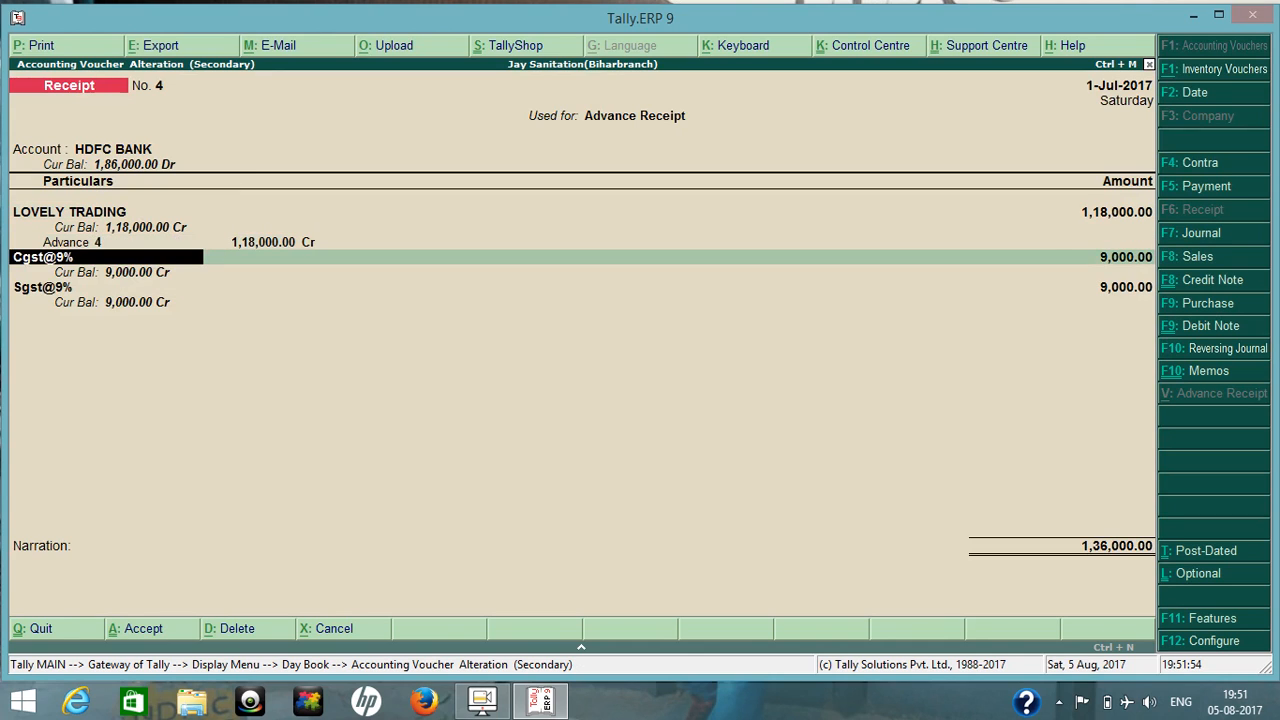
{"action": "key", "text": "Return"}
{"action": "key", "text": "BackSpace"}
{"action": "type", "text": "En"}
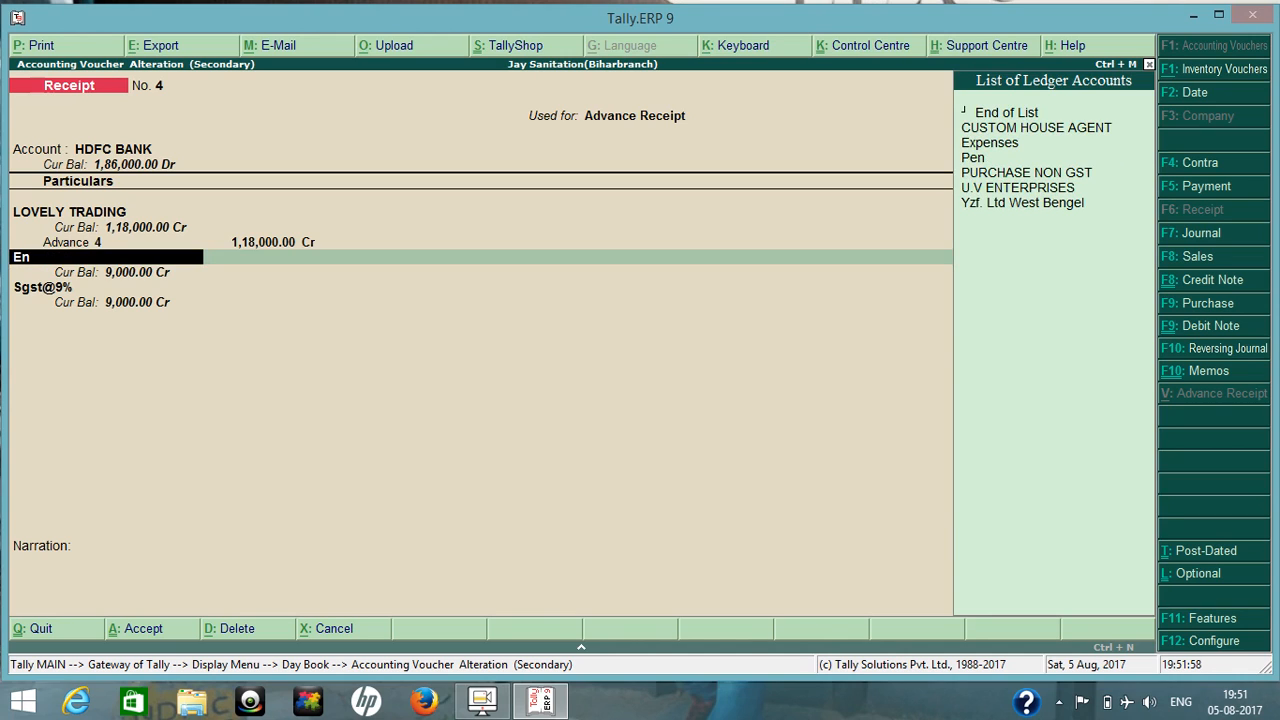
{"action": "key", "text": "Up"}
{"action": "key", "text": "Return"}
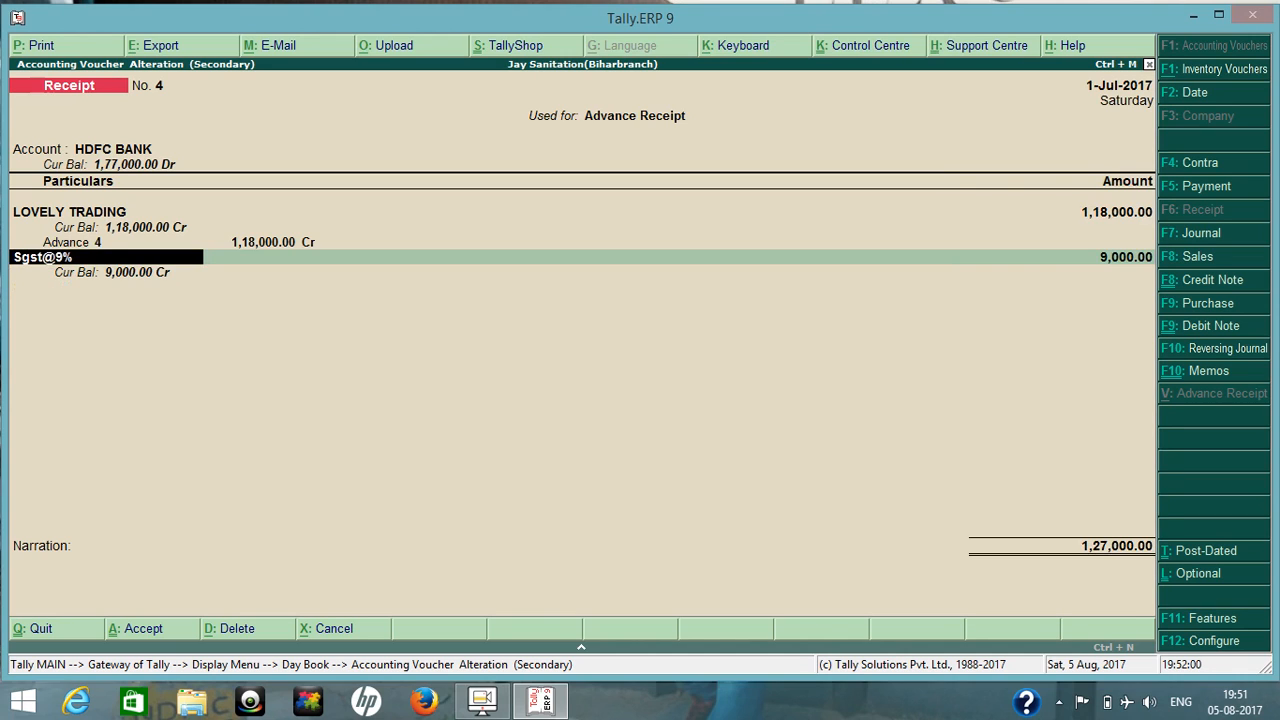
{"action": "type", "text": "En"}
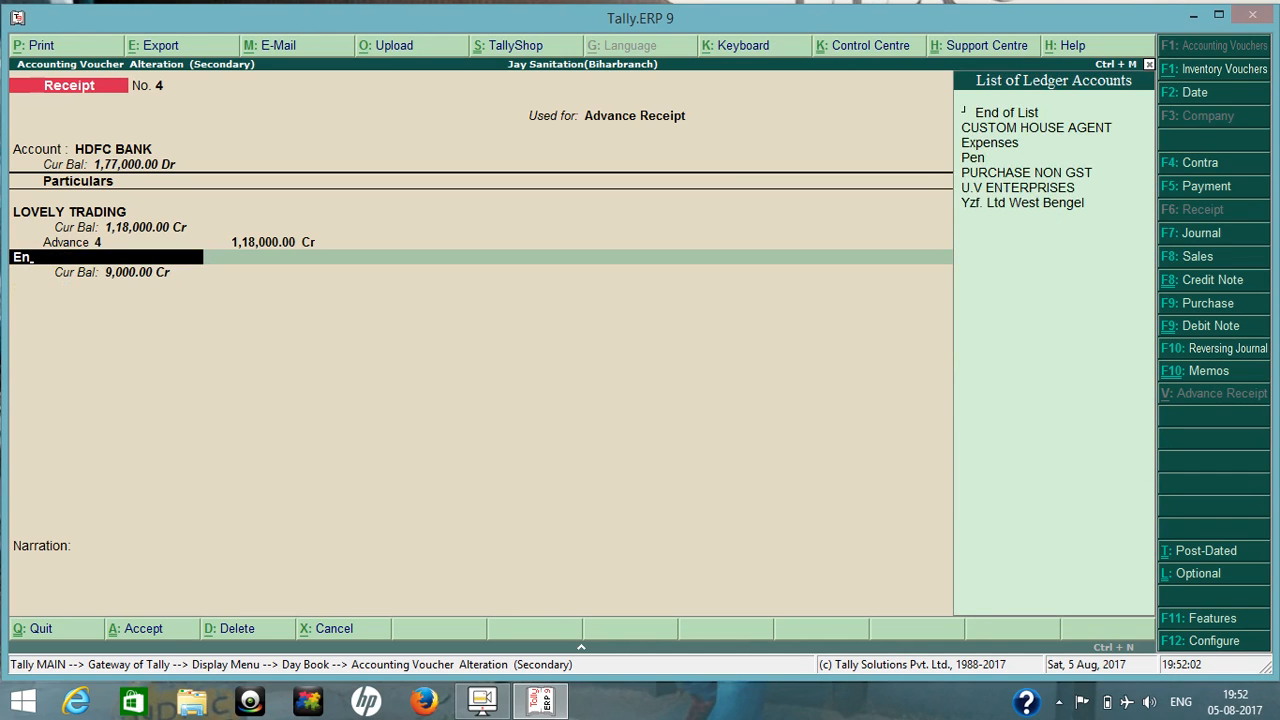
{"action": "key", "text": "Up"}
{"action": "key", "text": "Return"}
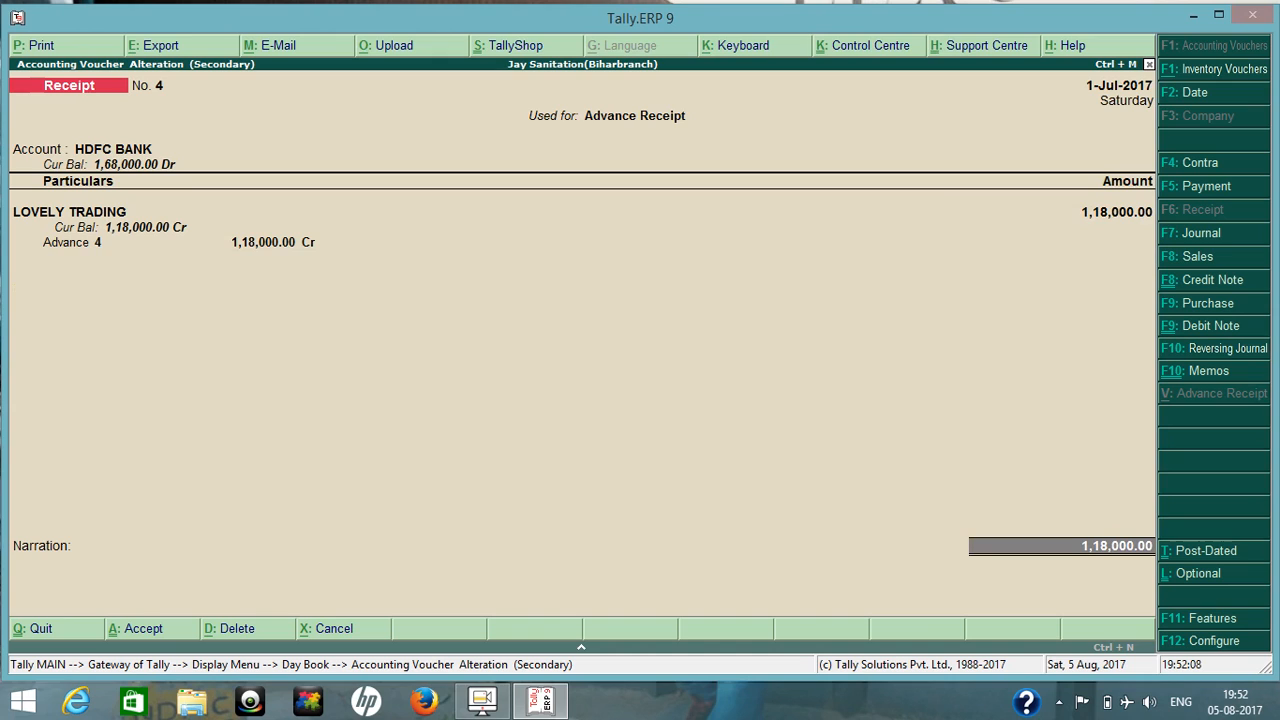
Accept the Cheque/DD bank allocation for HDFC BANK and save the altered receipt.
{"action": "key", "text": "Return"}
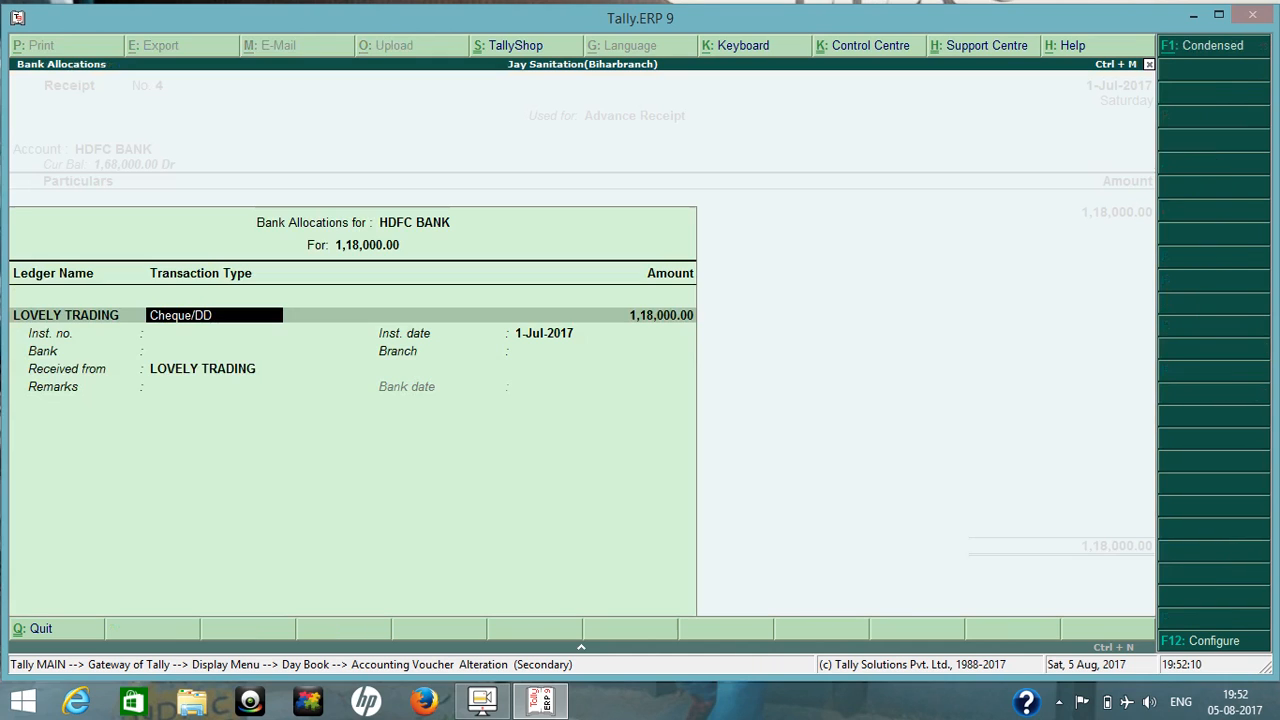
{"action": "key", "text": "Return"}
{"action": "key", "text": "Return"}
{"action": "key", "text": "Return"}
{"action": "key", "text": "Return"}
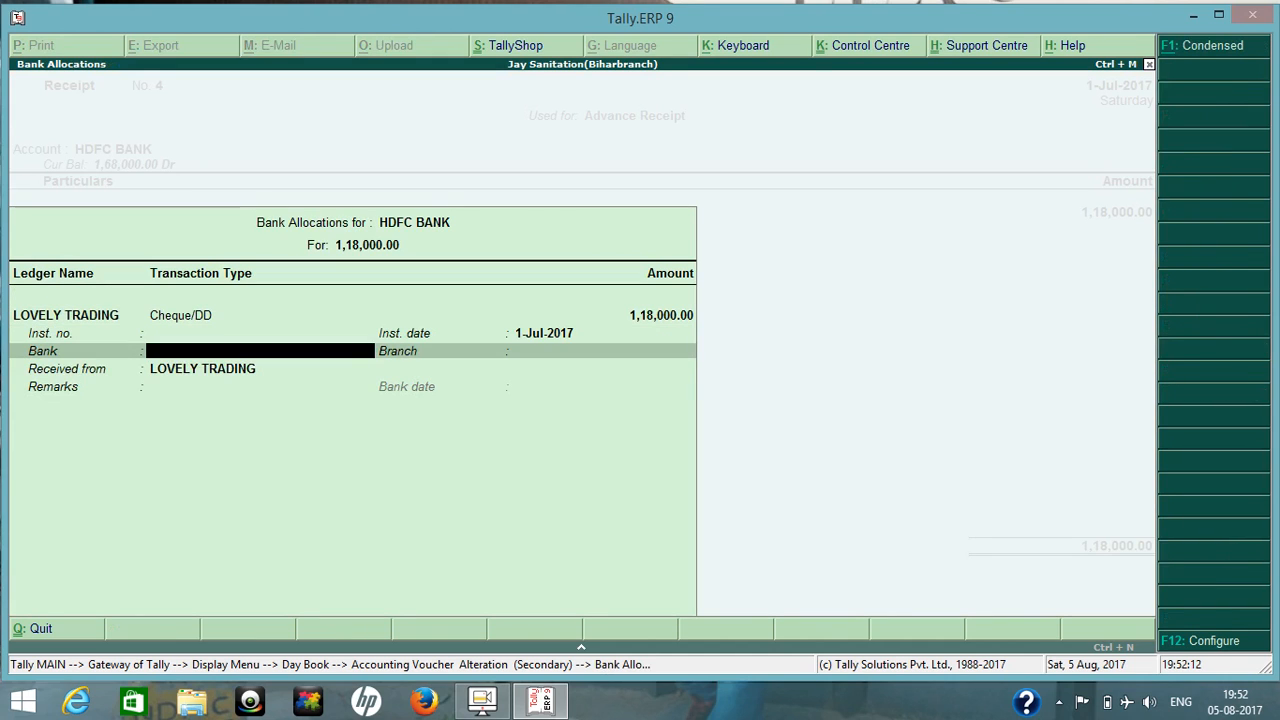
{"action": "key", "text": "Return"}
{"action": "key", "text": "Return"}
{"action": "key", "text": "Return"}
{"action": "key", "text": "Escape"}
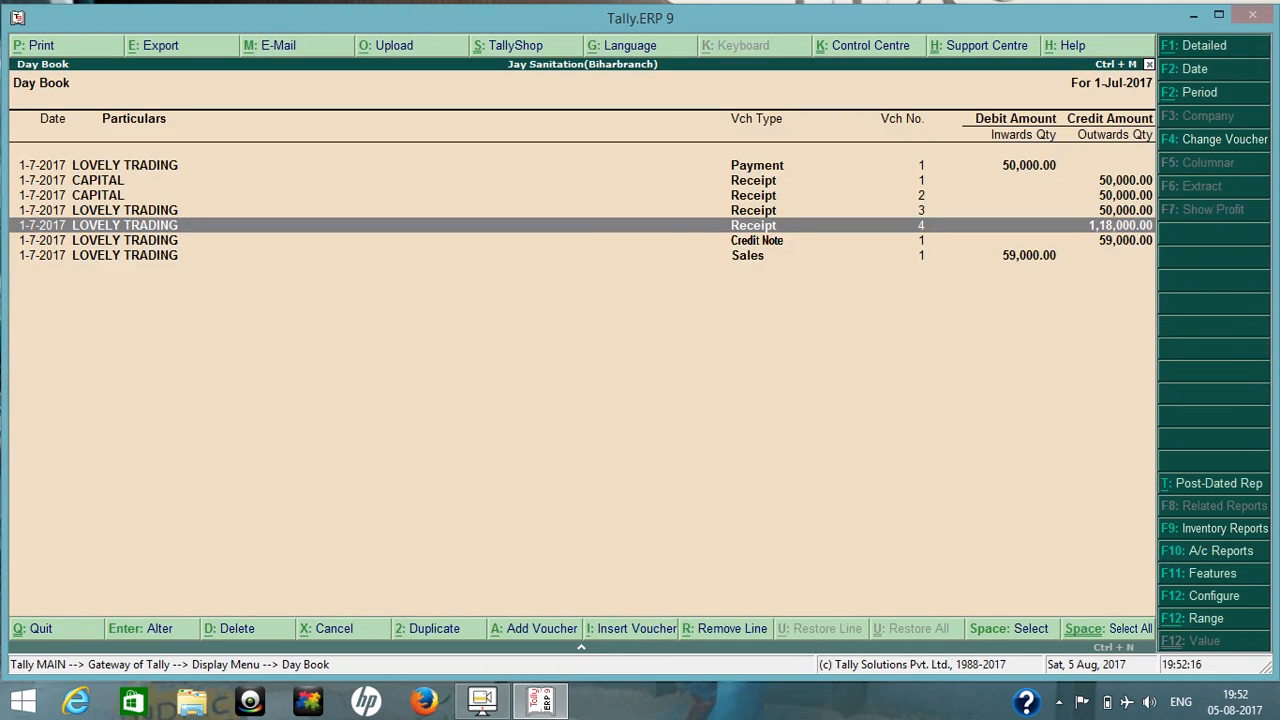
Leave the Day Book and check the Balance Sheet's Current Liabilities for duties and taxes.
{"action": "key", "text": "Escape"}
{"action": "key", "text": "Escape"}
{"action": "key", "text": "Up"}
{"action": "key", "text": "Up"}
{"action": "key", "text": "Up"}
{"action": "key", "text": "Up"}
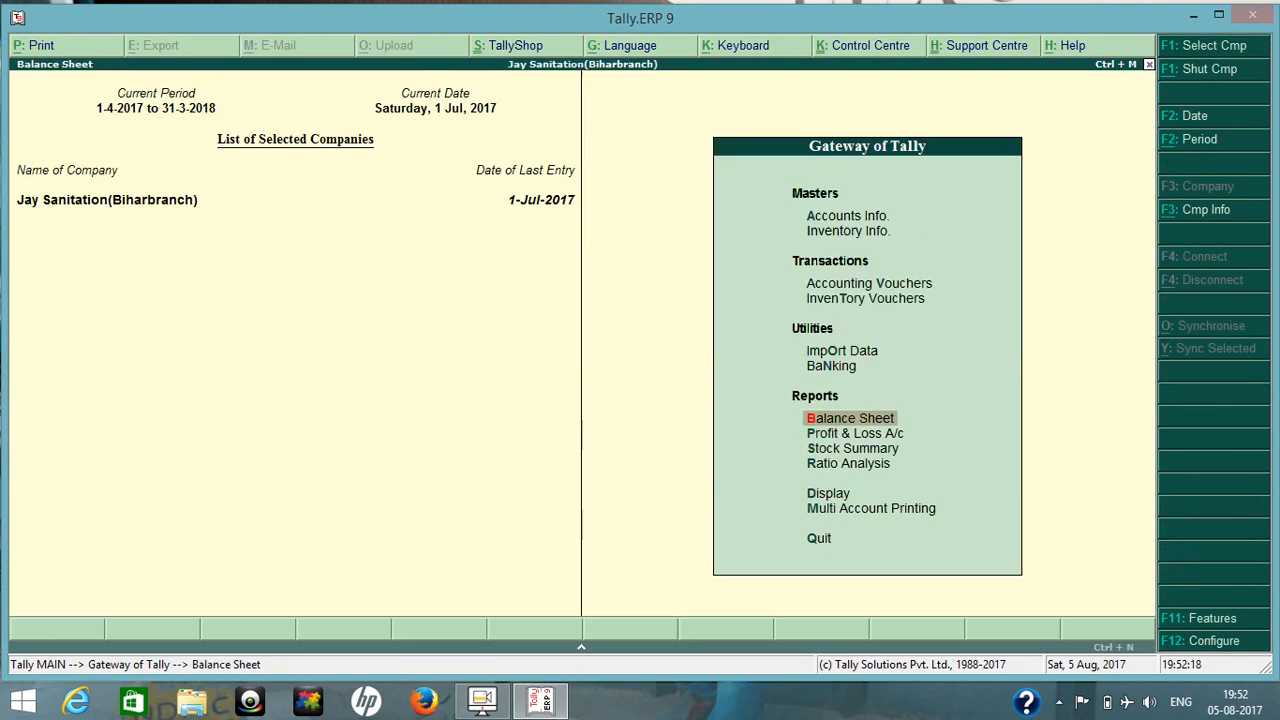
{"action": "key", "text": "Return"}
{"action": "key", "text": "Down"}
{"action": "key", "text": "Down"}
{"action": "key", "text": "Return"}
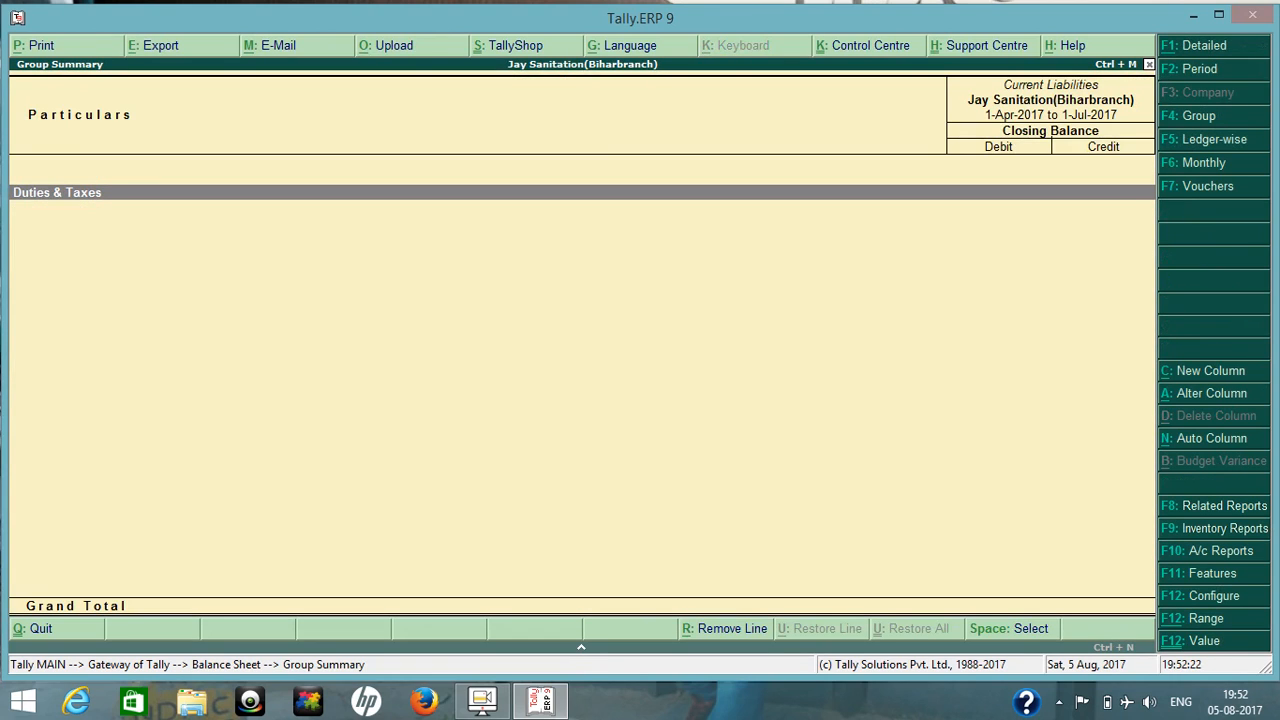
{"action": "key", "text": "Escape"}
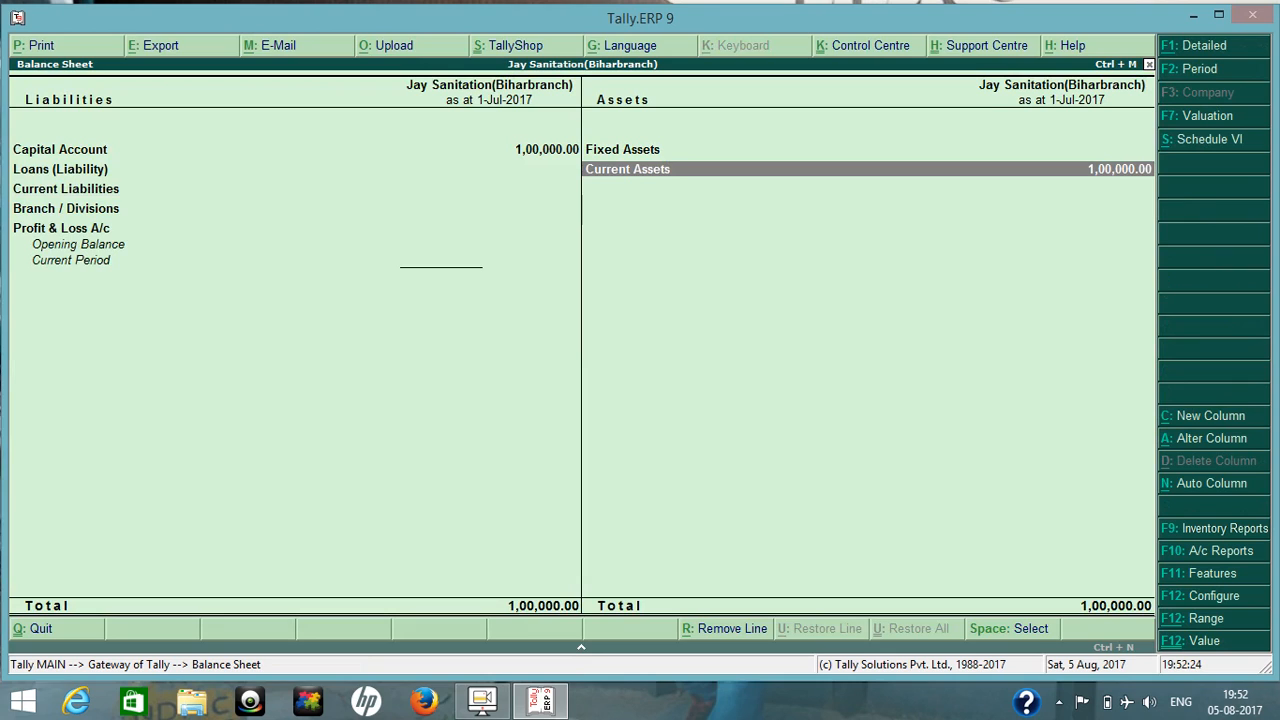
Check LOVELY TRADING's balance in Sundry Debtors under the Balance Sheet's Current Assets, and return to the Gateway of Tally.
{"action": "key", "text": "Up"}
{"action": "key", "text": "Down"}
{"action": "key", "text": "Return"}
{"action": "key", "text": "Down"}
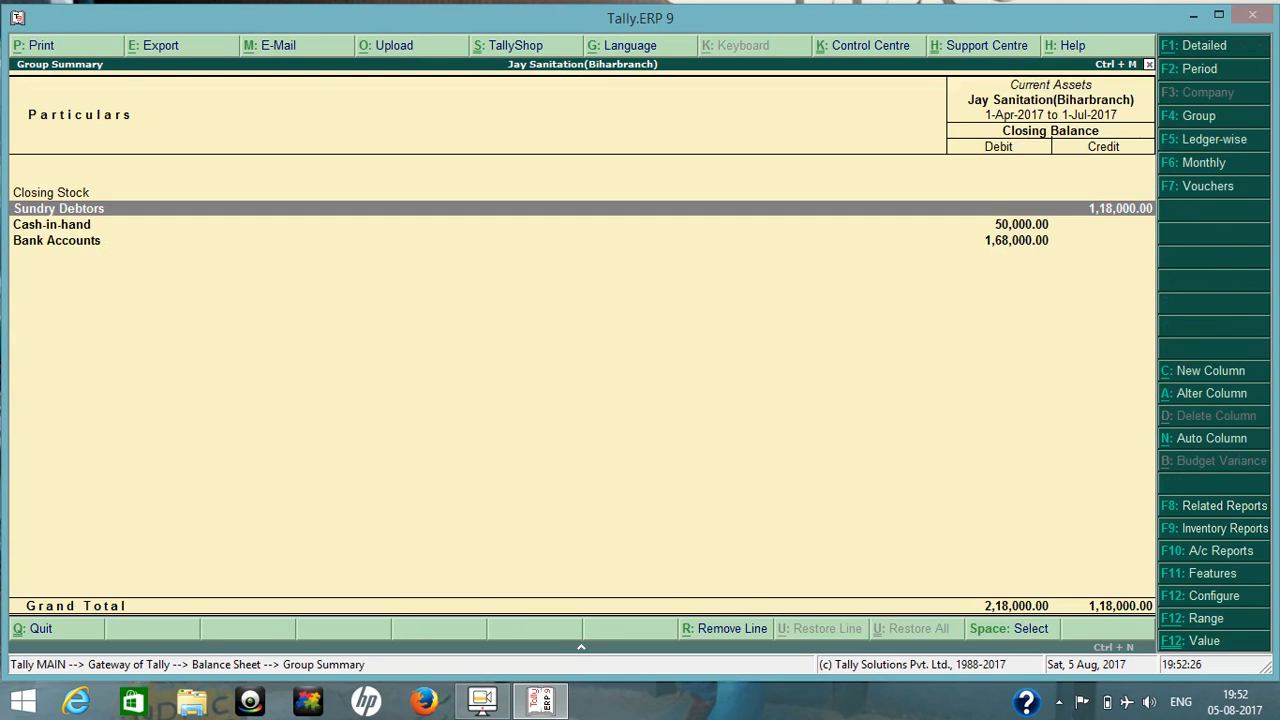
{"action": "key", "text": "Return"}
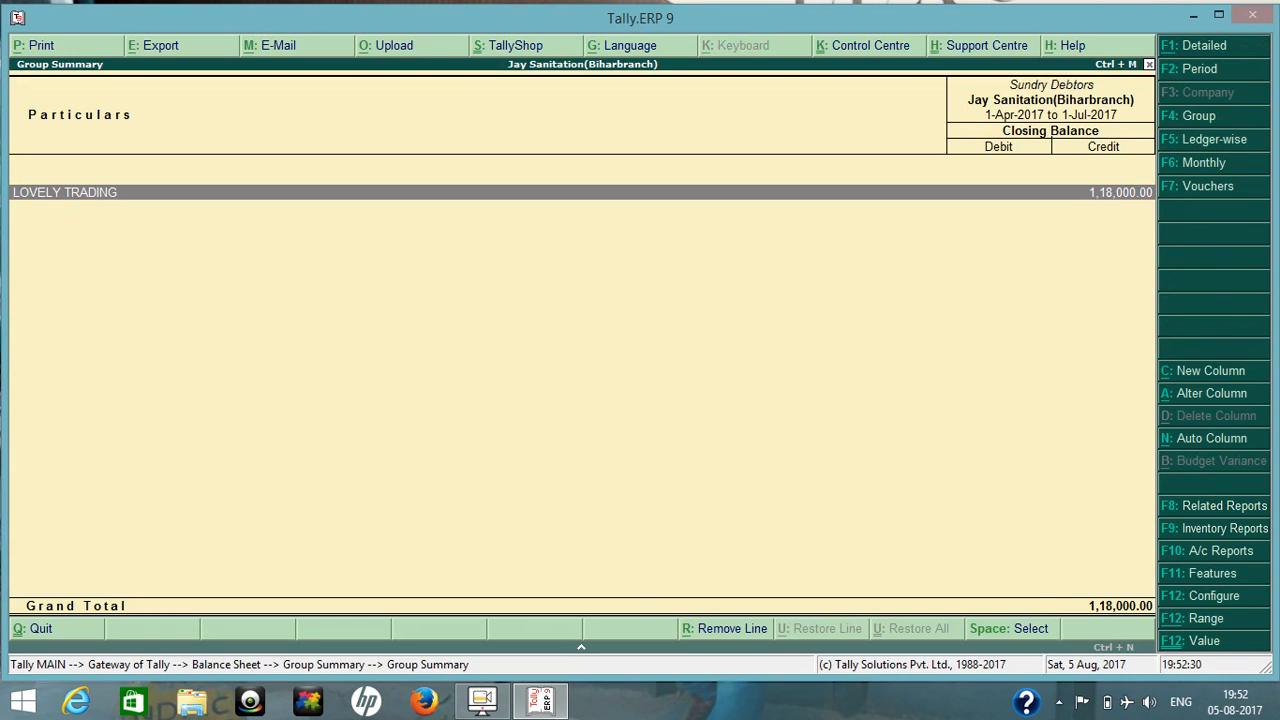
{"action": "key", "text": "Escape"}
{"action": "key", "text": "Escape"}
{"action": "key", "text": "Escape"}
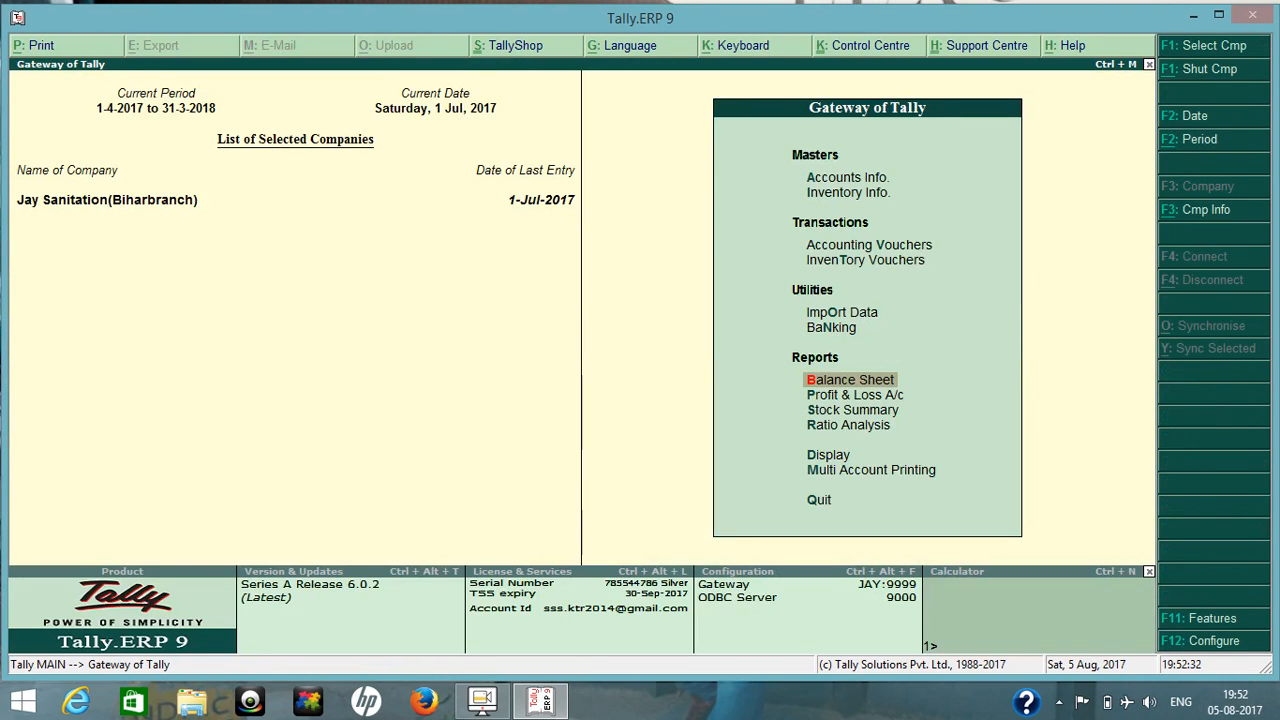
Open LOVELY TRADING's Receipt No. 4 for alteration from the Day Book.
{"action": "key", "text": "Down"}
{"action": "key", "text": "Down"}
{"action": "key", "text": "Down"}
{"action": "key", "text": "Down"}
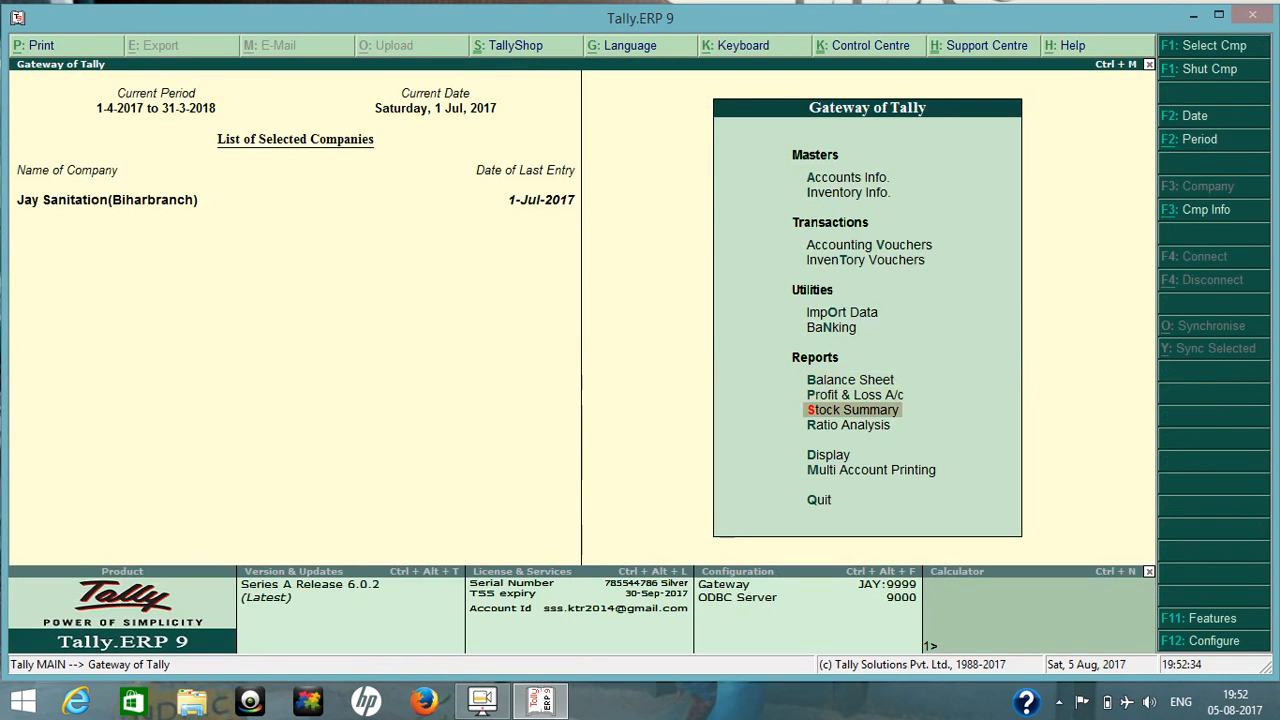
{"action": "key", "text": "Return"}
{"action": "key", "text": "Down"}
{"action": "key", "text": "Return"}
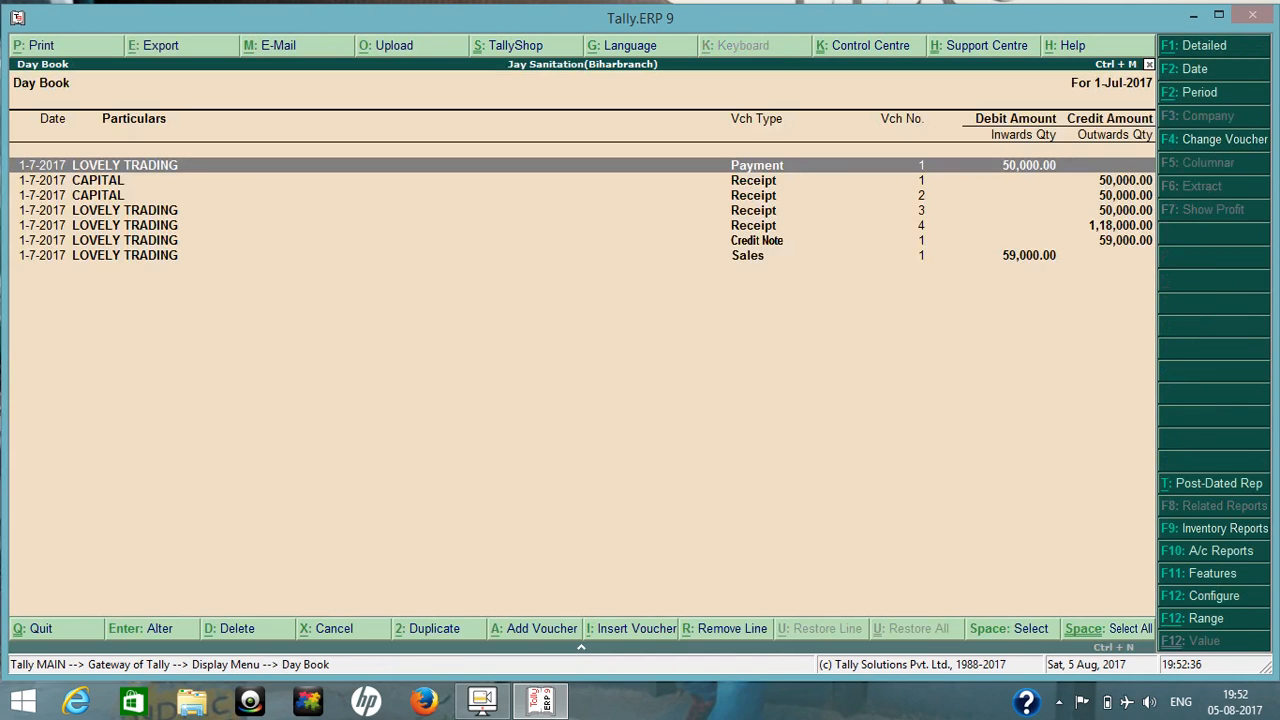
{"action": "key", "text": "Down"}
{"action": "key", "text": "Down"}
{"action": "key", "text": "Down"}
{"action": "key", "text": "Down"}
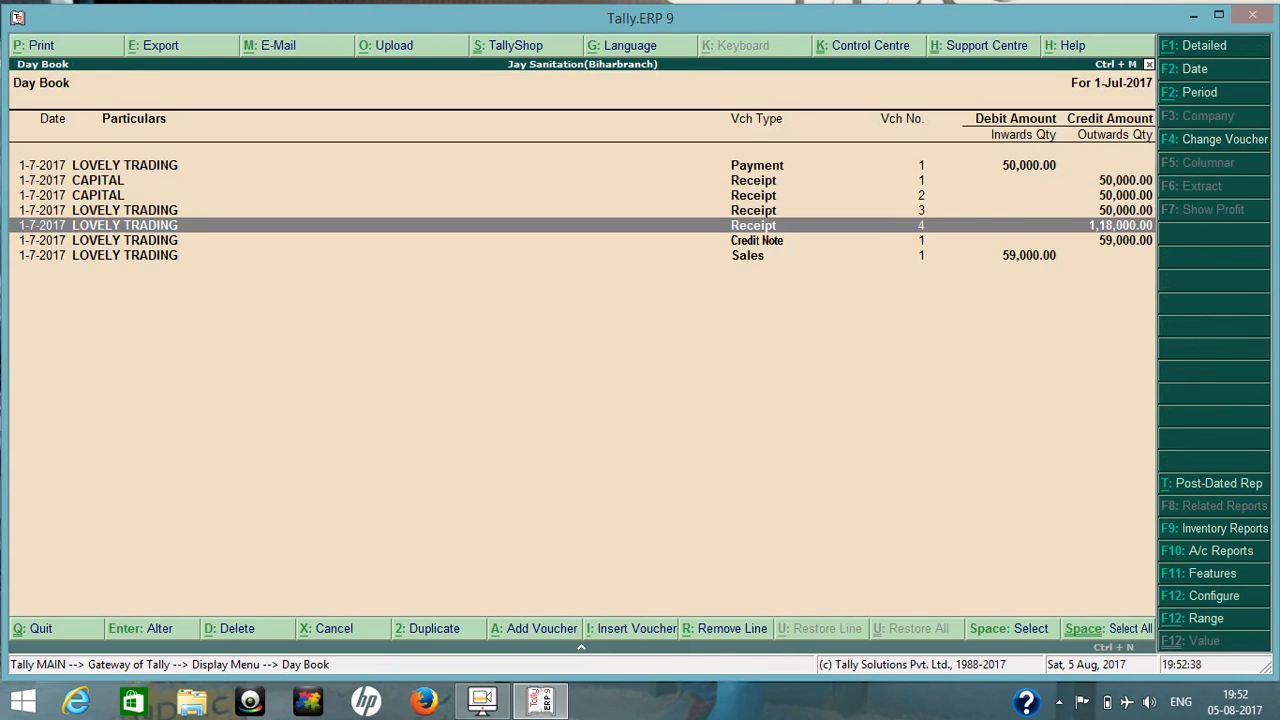
{"action": "key", "text": "Return"}
Keep the PIPE 1" advance receipt details and set LOVELY TRADING's amount to 1,00,000, allocated entirely to Advance 4.
{"action": "key", "text": "Return"}
{"action": "key", "text": "Return"}
{"action": "key", "text": "Return"}
{"action": "key", "text": "Return"}
{"action": "key", "text": "Return"}
{"action": "key", "text": "Return"}
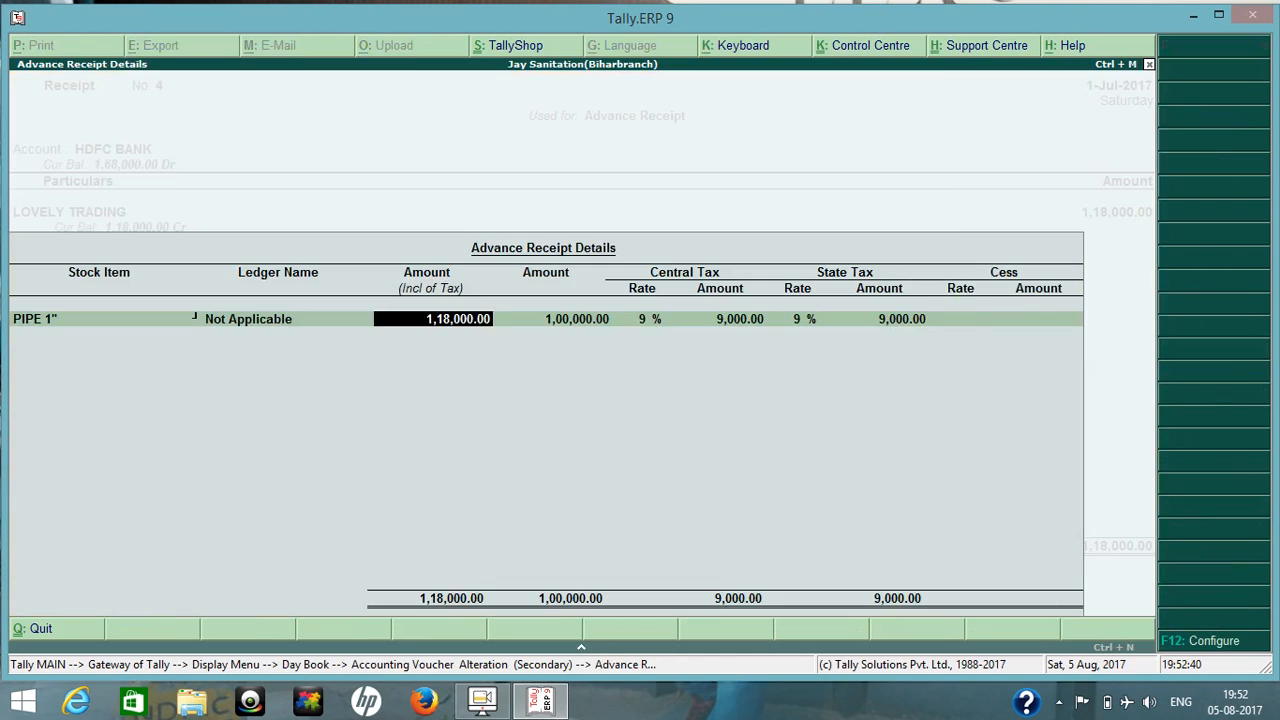
{"action": "key", "text": "Return"}
{"action": "key", "text": "Return"}
{"action": "key", "text": "Return"}
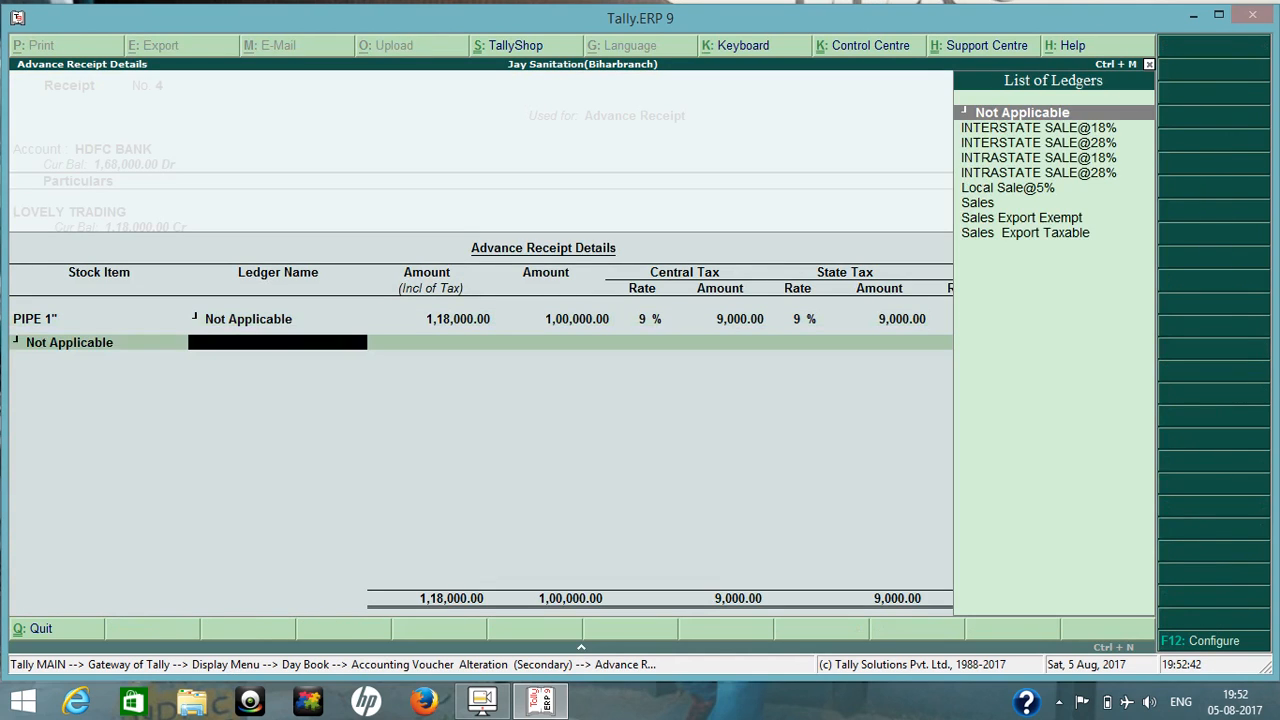
{"action": "type", "text": "10"}
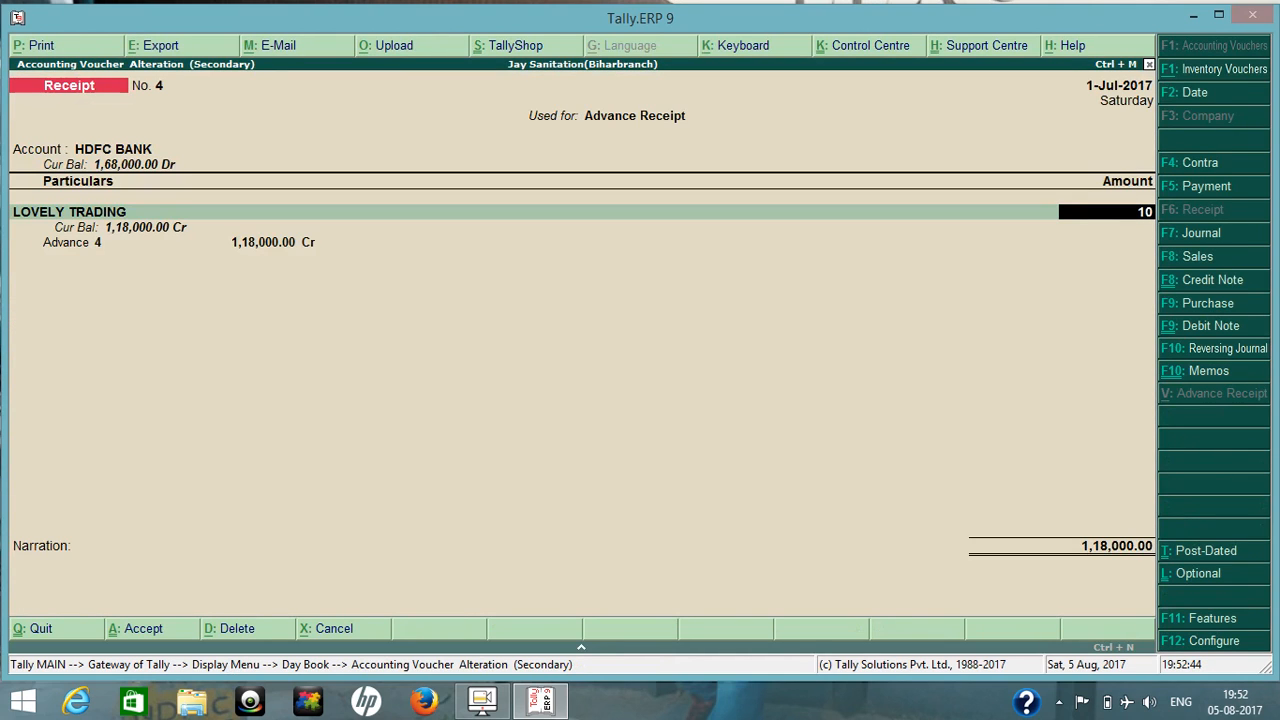
{"action": "type", "text": "0000"}
{"action": "key", "text": "Return"}
{"action": "key", "text": "Return"}
{"action": "key", "text": "Return"}
{"action": "key", "text": "Return"}
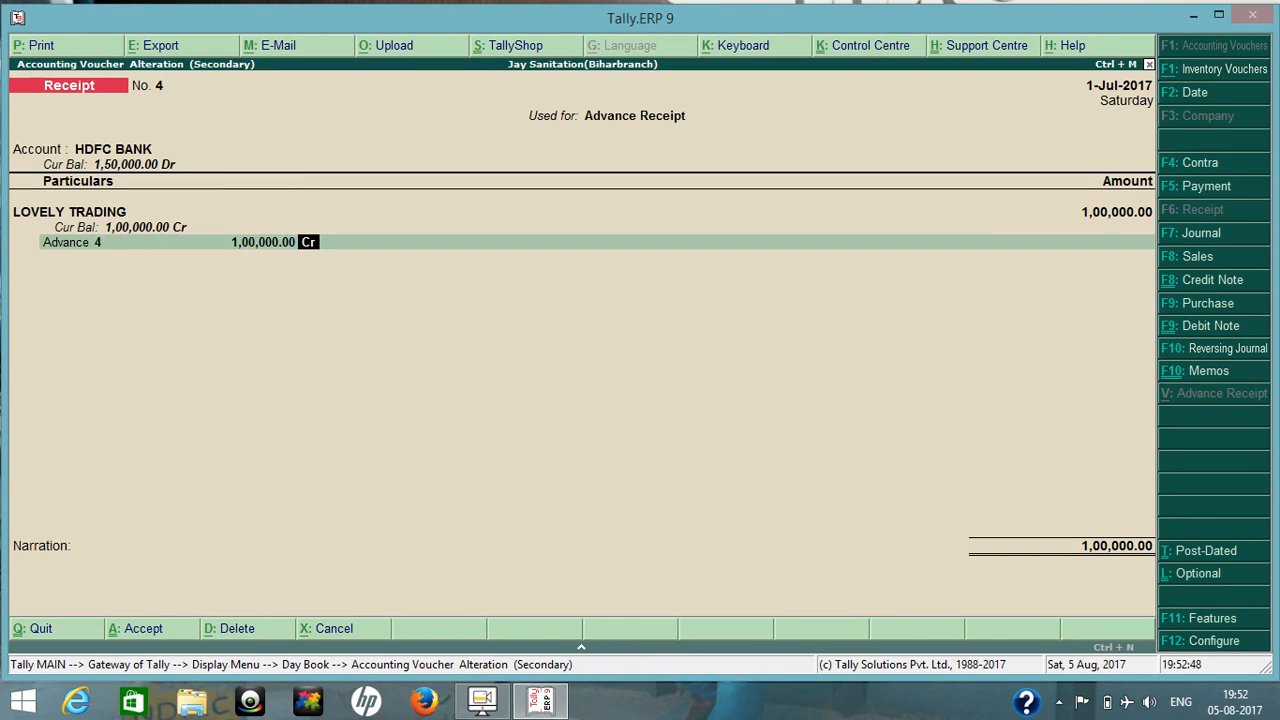
{"action": "key", "text": "Return"}
Add a Cgst@9% ledger line of 9,000 to the receipt.
{"action": "type", "text": "Cg"}
{"action": "key", "text": "Down"}
{"action": "key", "text": "Down"}
{"action": "key", "text": "Down"}
{"action": "key", "text": "Down"}
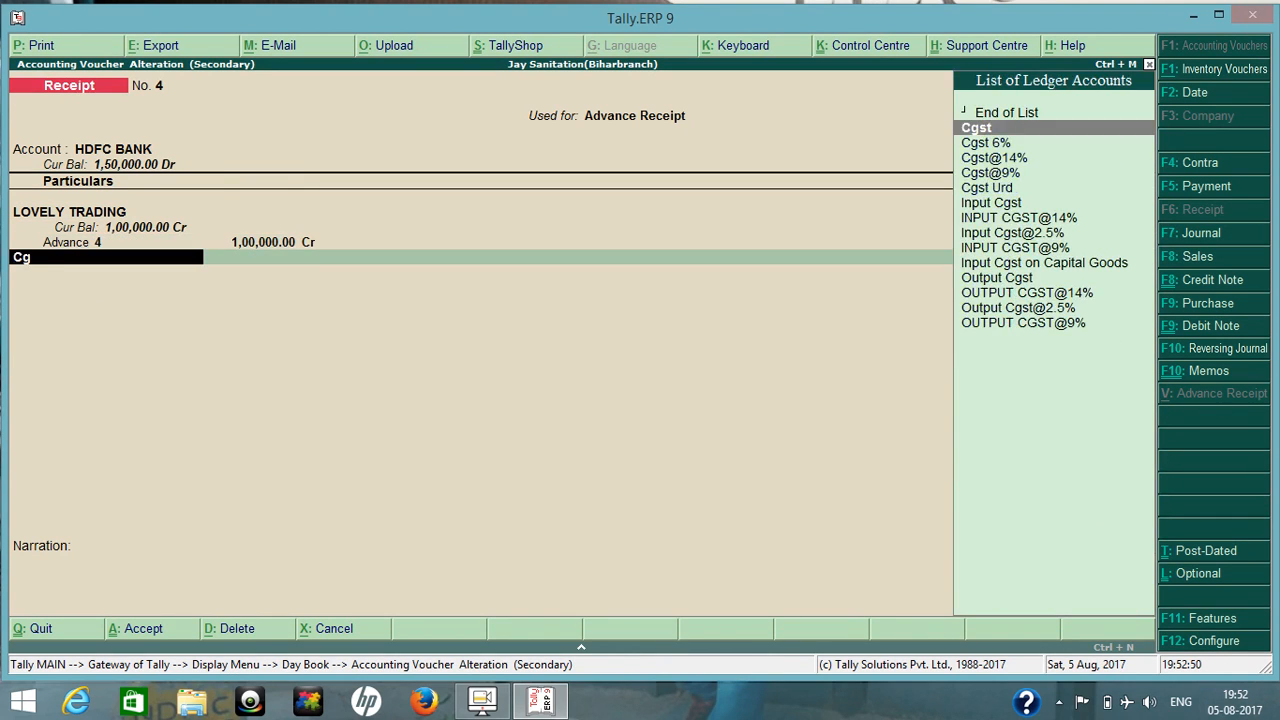
{"action": "key", "text": "Return"}
{"action": "key", "text": "Return"}
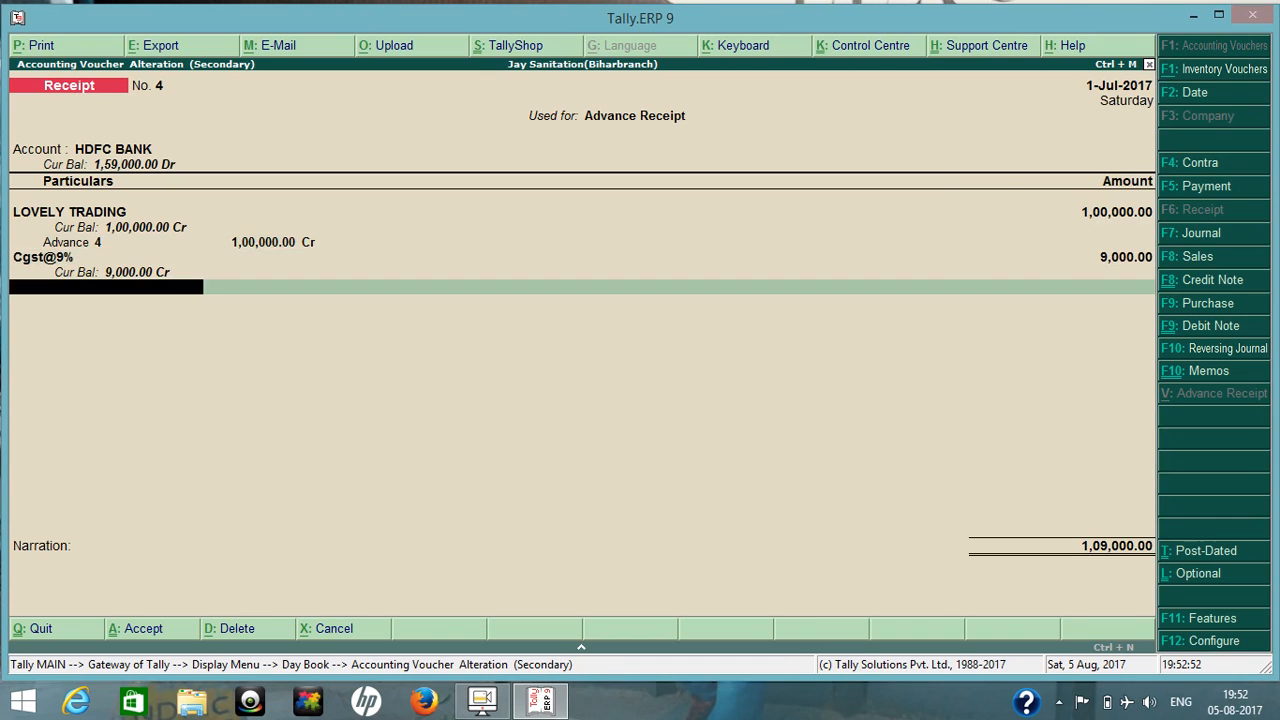
Add a Sgst@9% ledger line of 9,000 to the receipt.
{"action": "type", "text": "Sg"}
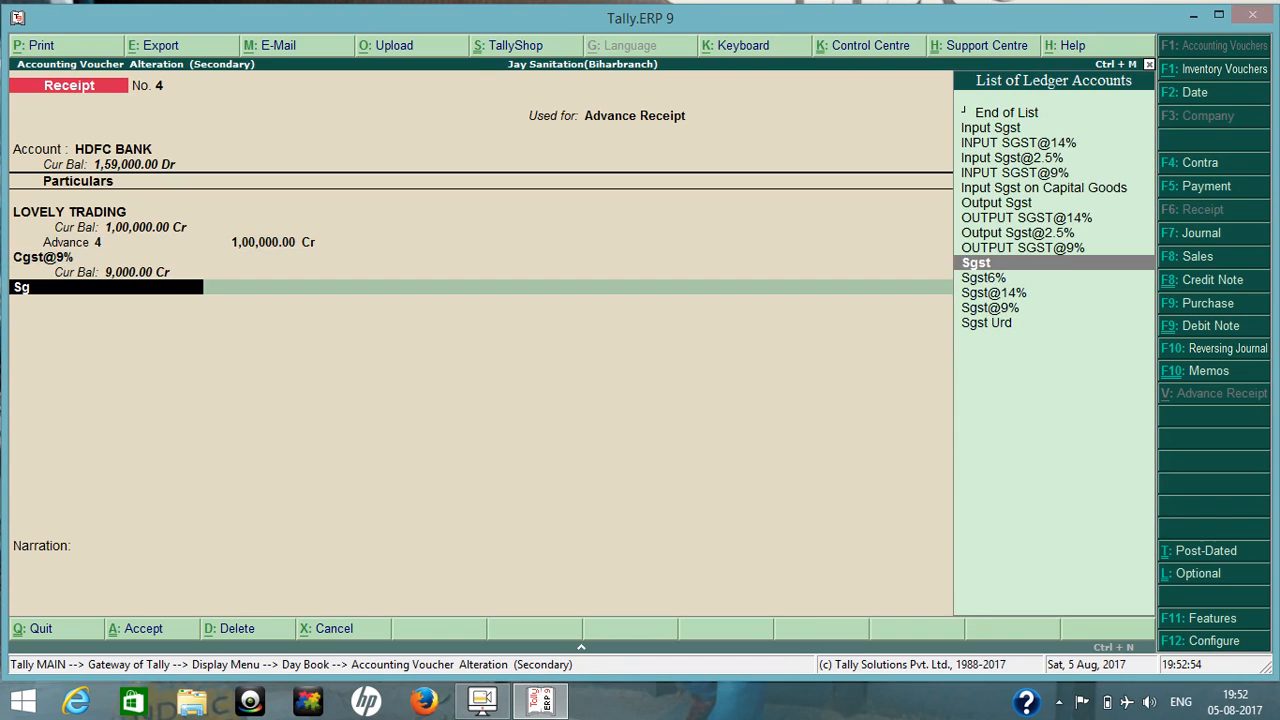
{"action": "key", "text": "Down"}
{"action": "key", "text": "Down"}
{"action": "key", "text": "Down"}
{"action": "key", "text": "Return"}
{"action": "key", "text": "Return"}
Finish the ledger entries, leave the narration blank and save the altered receipt.
{"action": "key", "text": "Return"}
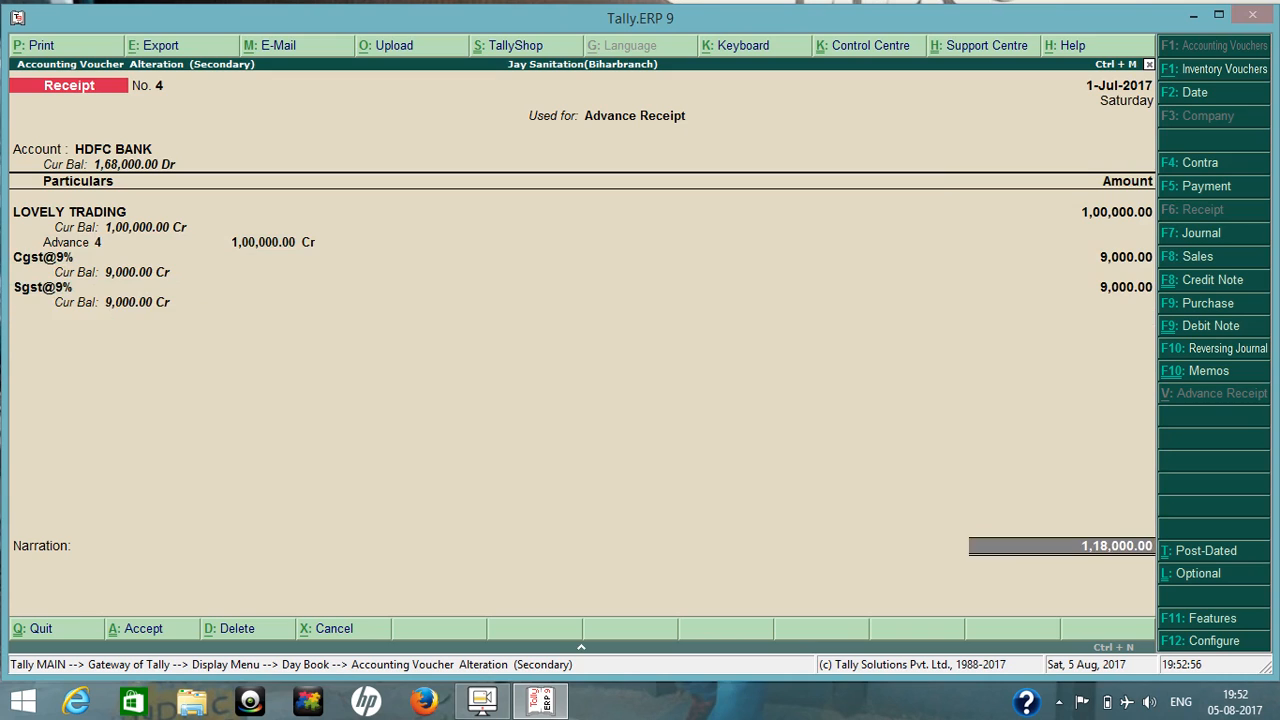
{"action": "key", "text": "Return"}
{"action": "key", "text": "Return"}
{"action": "key", "text": "Return"}
{"action": "key", "text": "Return"}
{"action": "key", "text": "Return"}
{"action": "key", "text": "Return"}
{"action": "key", "text": "Return"}
{"action": "key", "text": "Return"}
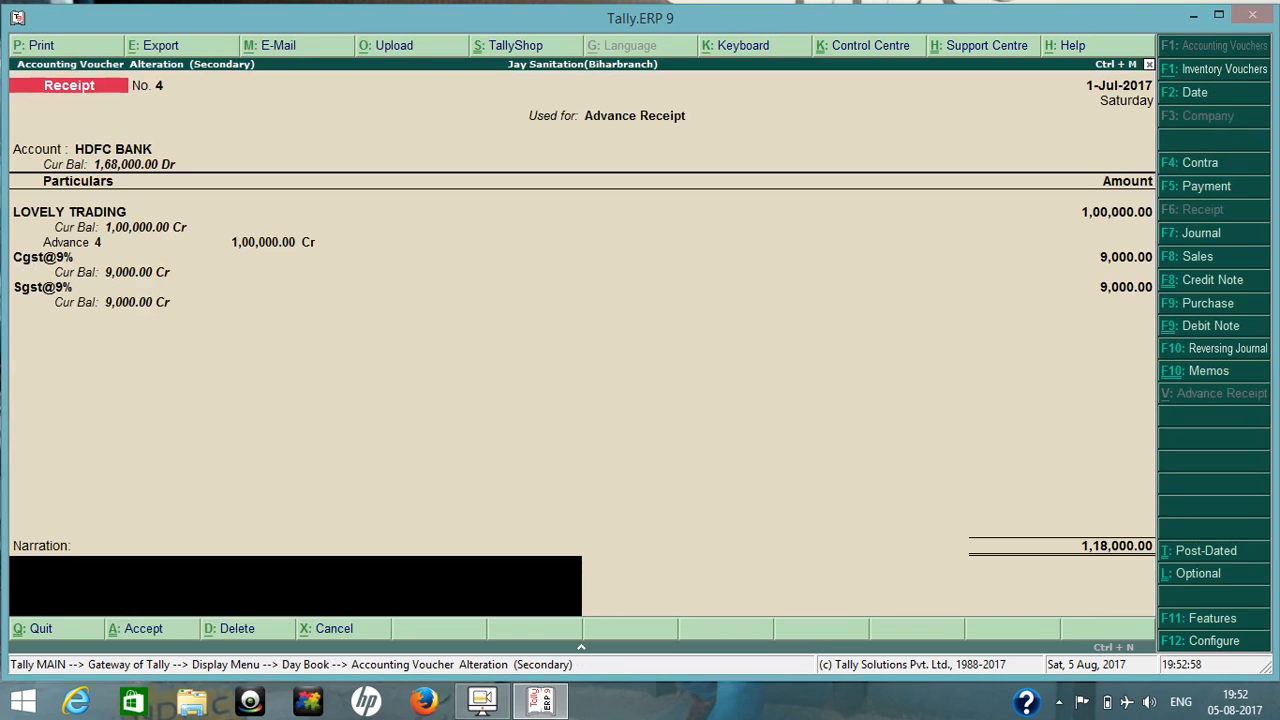
{"action": "key", "text": "Return"}
{"action": "key", "text": "Return"}
Leave the Day Book and check Duties & Taxes under the Balance Sheet's Current Liabilities.
{"action": "key", "text": "Escape"}
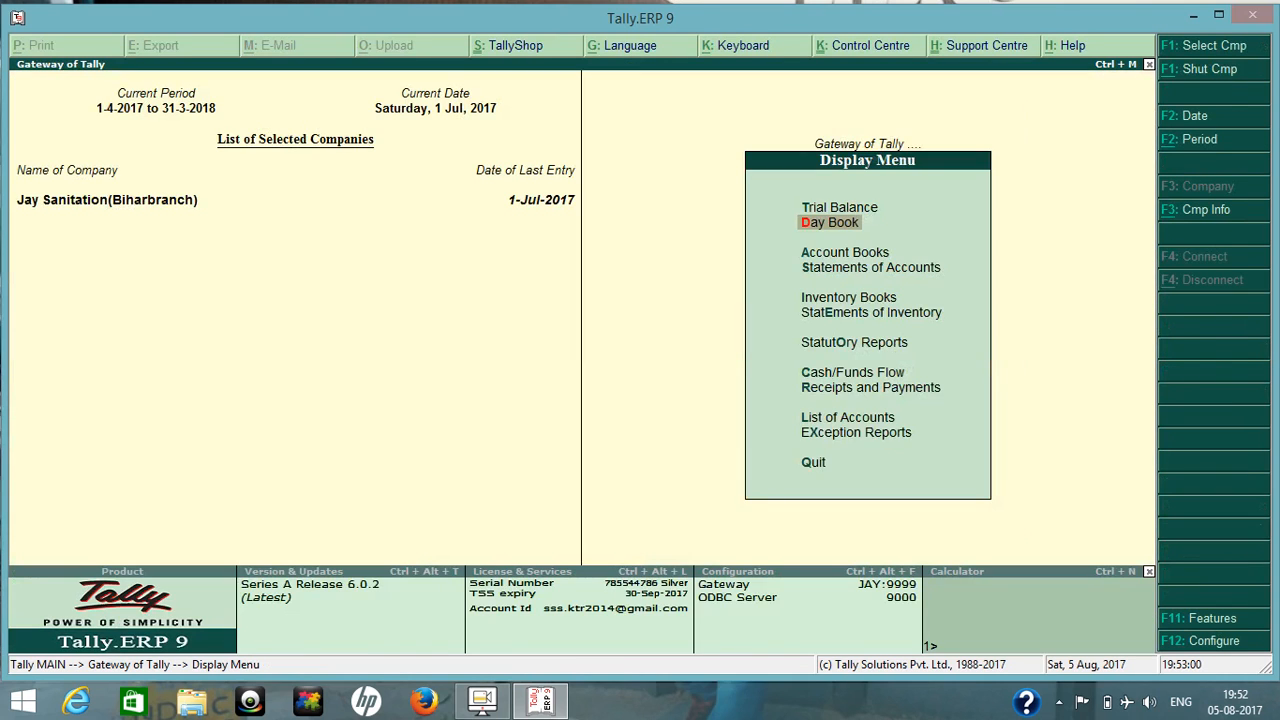
{"action": "key", "text": "Escape"}
{"action": "key", "text": "b"}
{"action": "key", "text": "Down"}
{"action": "key", "text": "Down"}
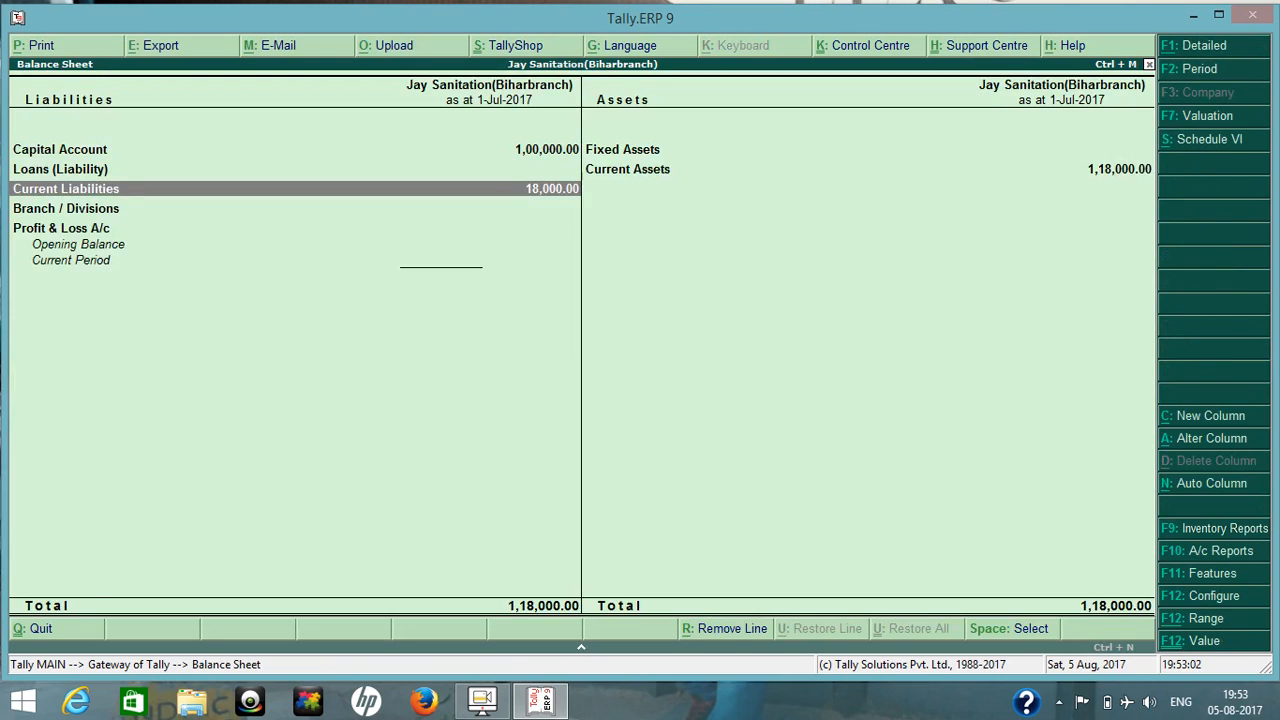
{"action": "key", "text": "Return"}
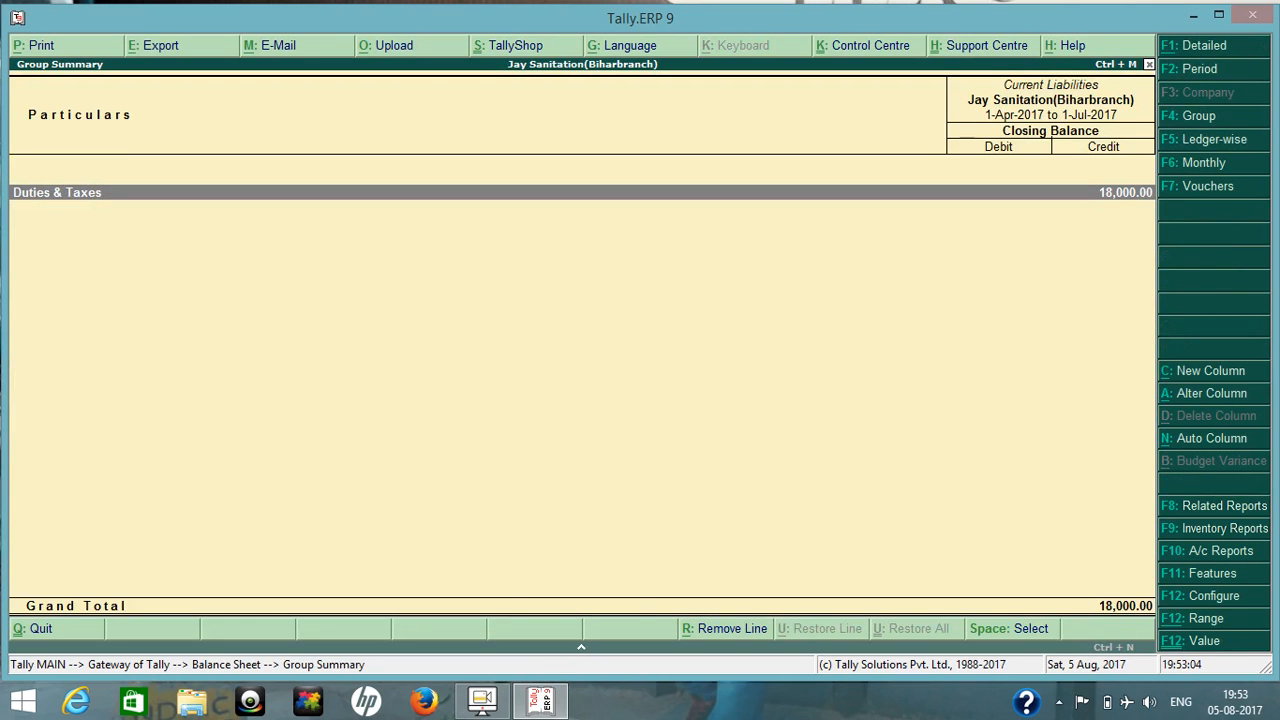
{"action": "key", "text": "Escape"}
Examine Sundry Debtors under Current Assets and compare it with the Duties & Taxes liability.
{"action": "key", "text": "Right"}
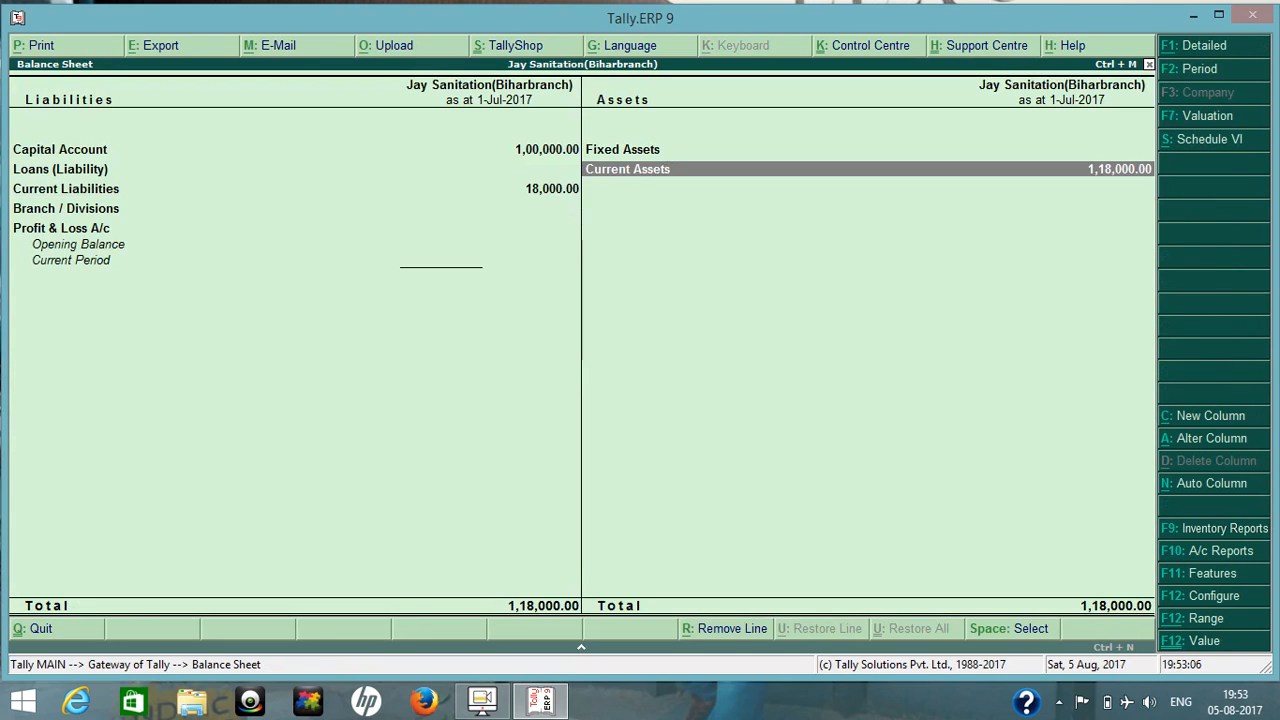
{"action": "key", "text": "Return"}
{"action": "key", "text": "Down"}
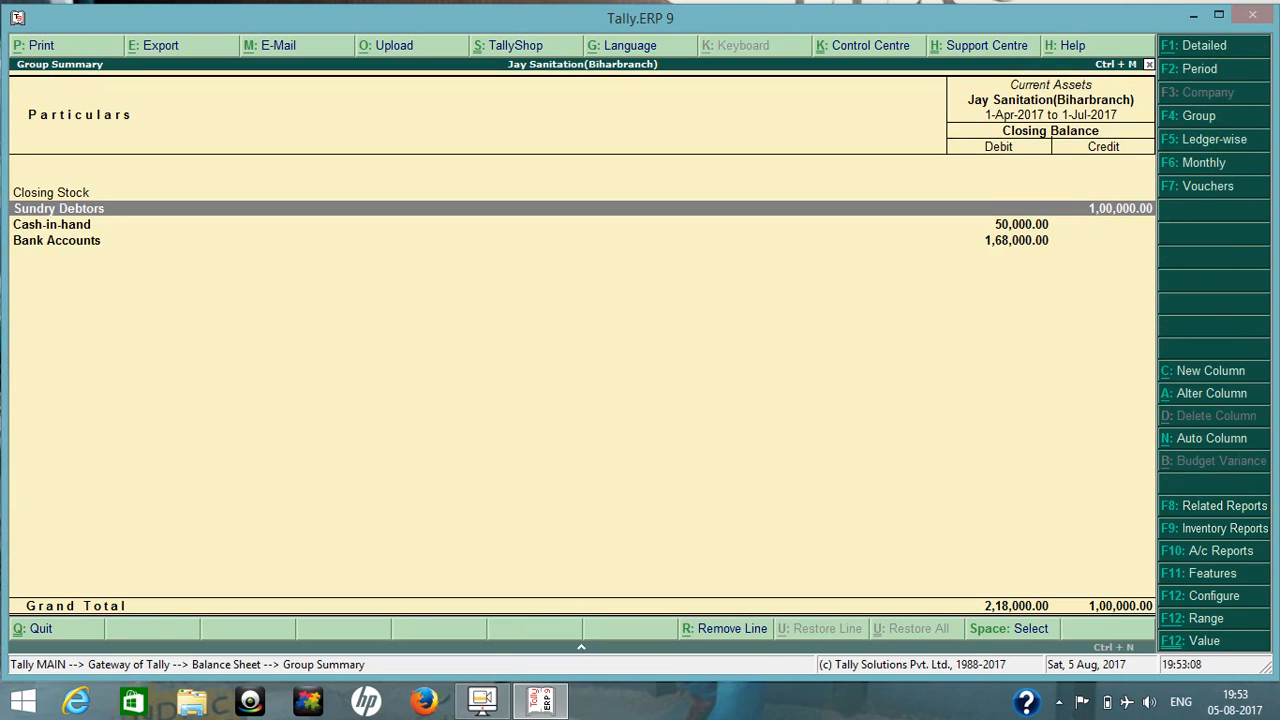
{"action": "key", "text": "Escape"}
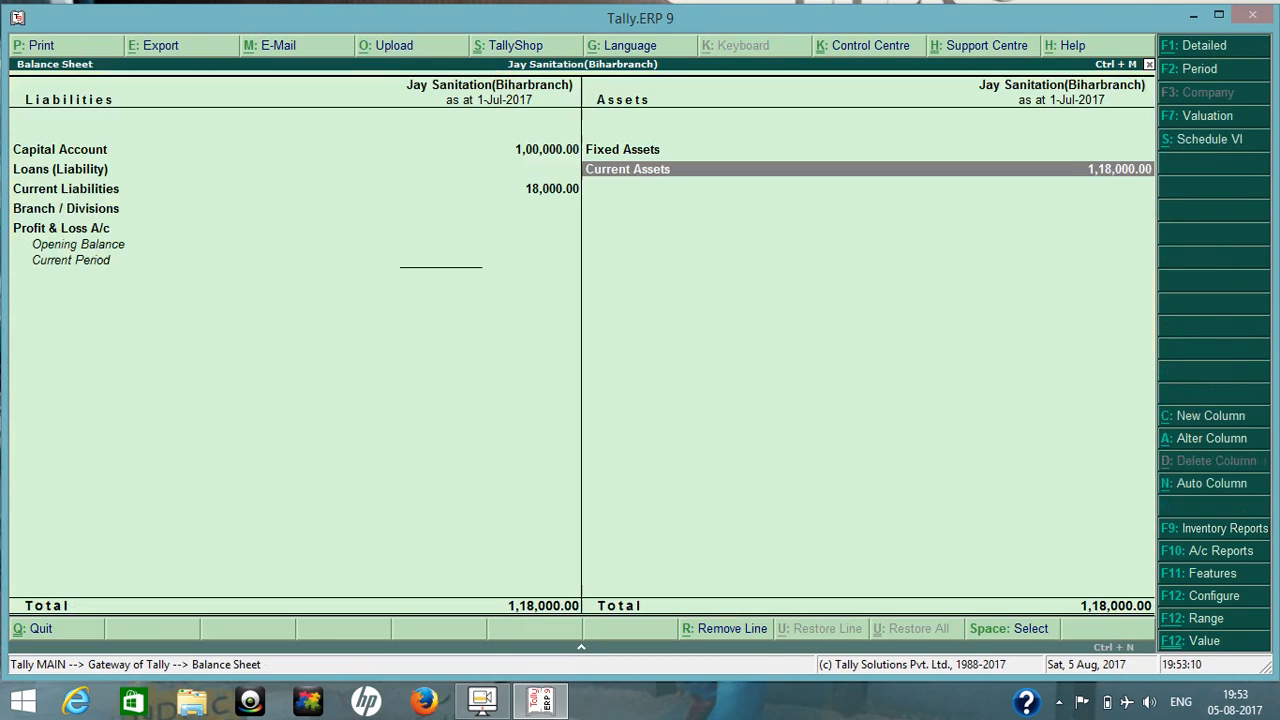
{"action": "key", "text": "Left"}
{"action": "key", "text": "Down"}
{"action": "key", "text": "Return"}
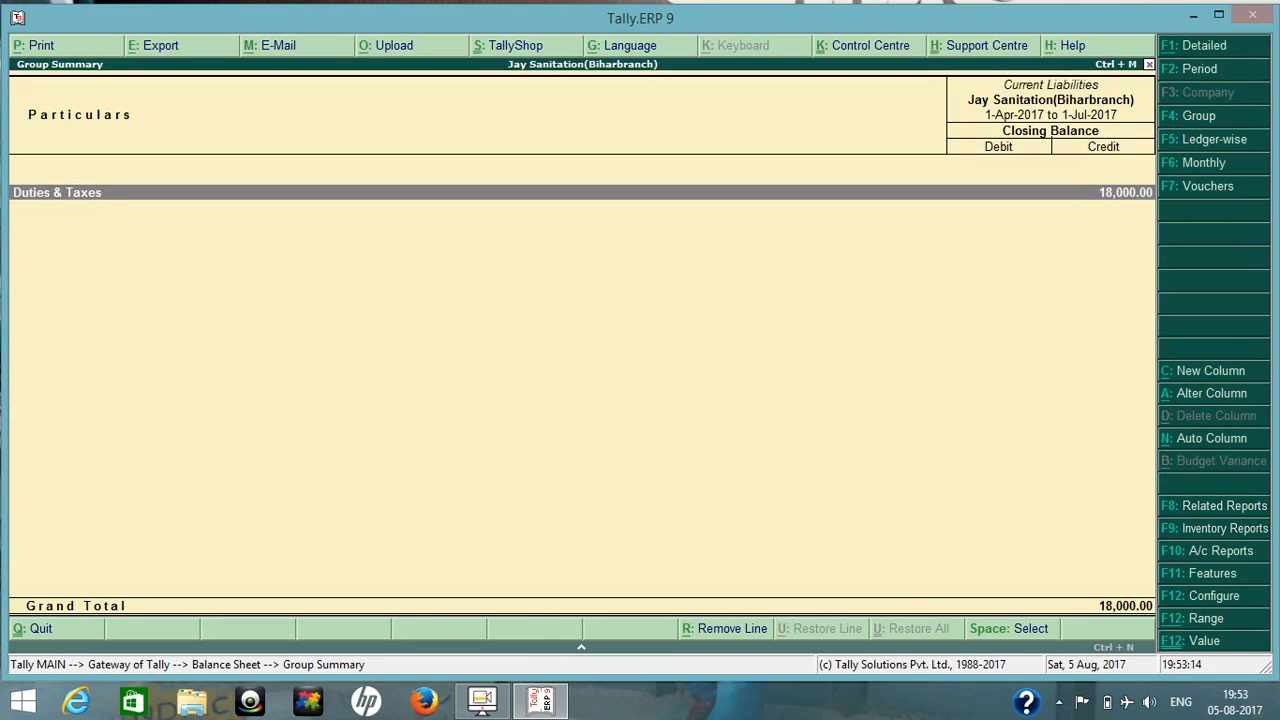
{"action": "key", "text": "Escape"}
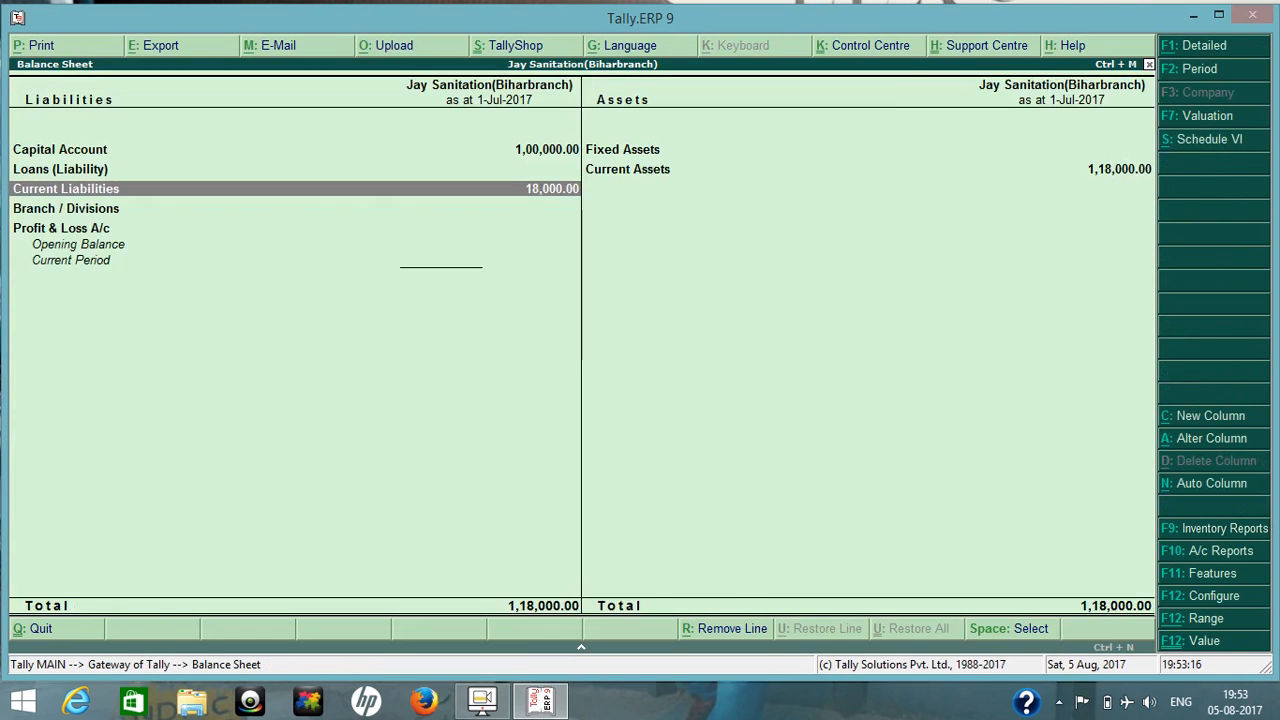
{"action": "key", "text": "Escape"}
{"action": "key", "text": "v"}
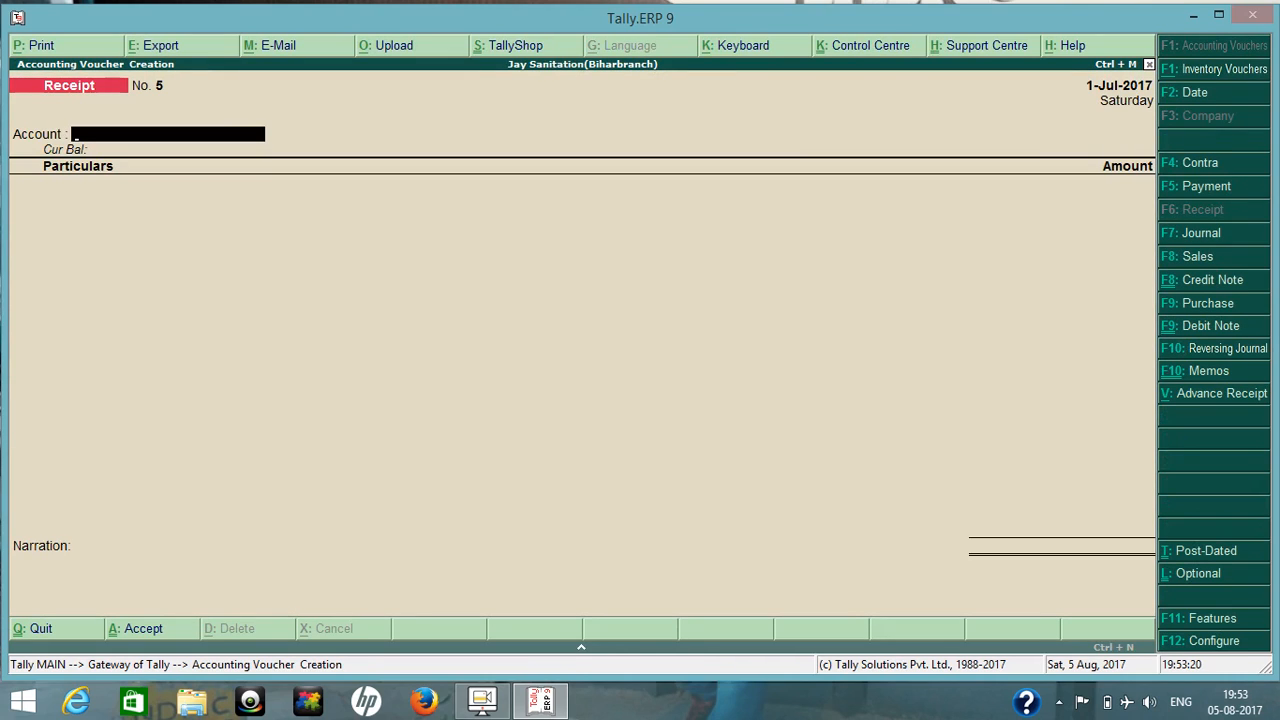
{"action": "key", "text": "F8"}
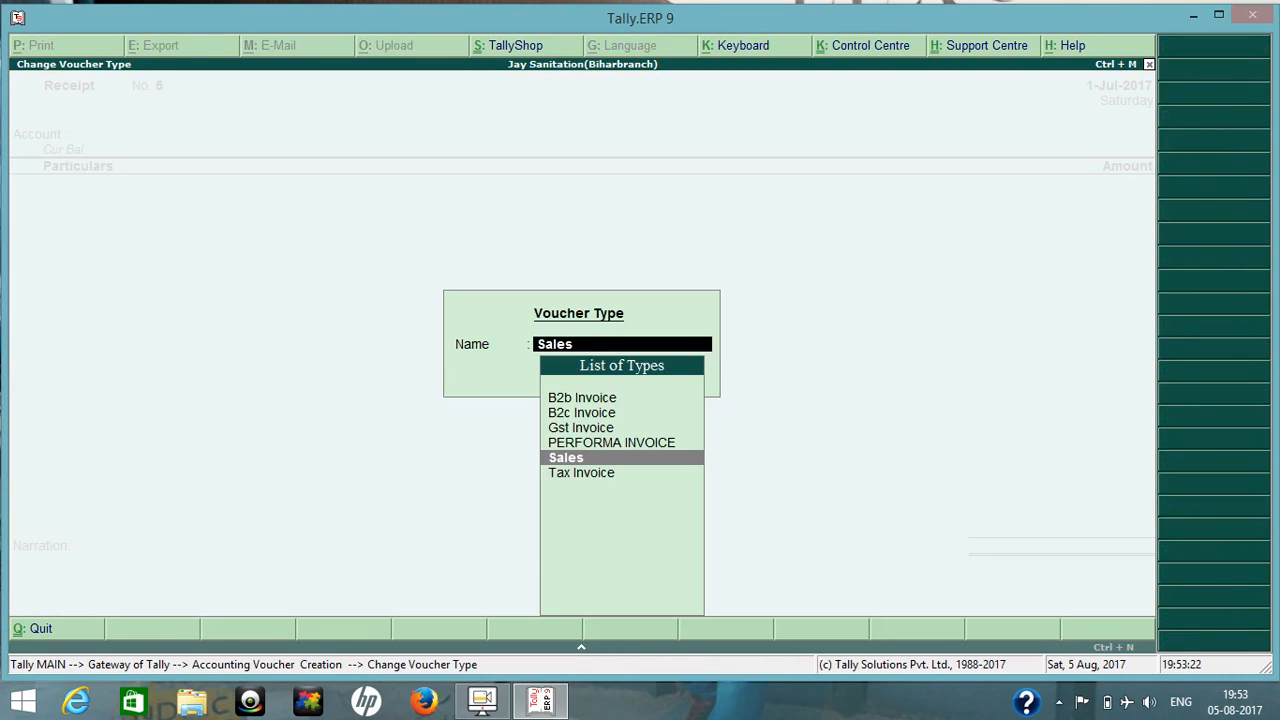
{"action": "key", "text": "Return"}
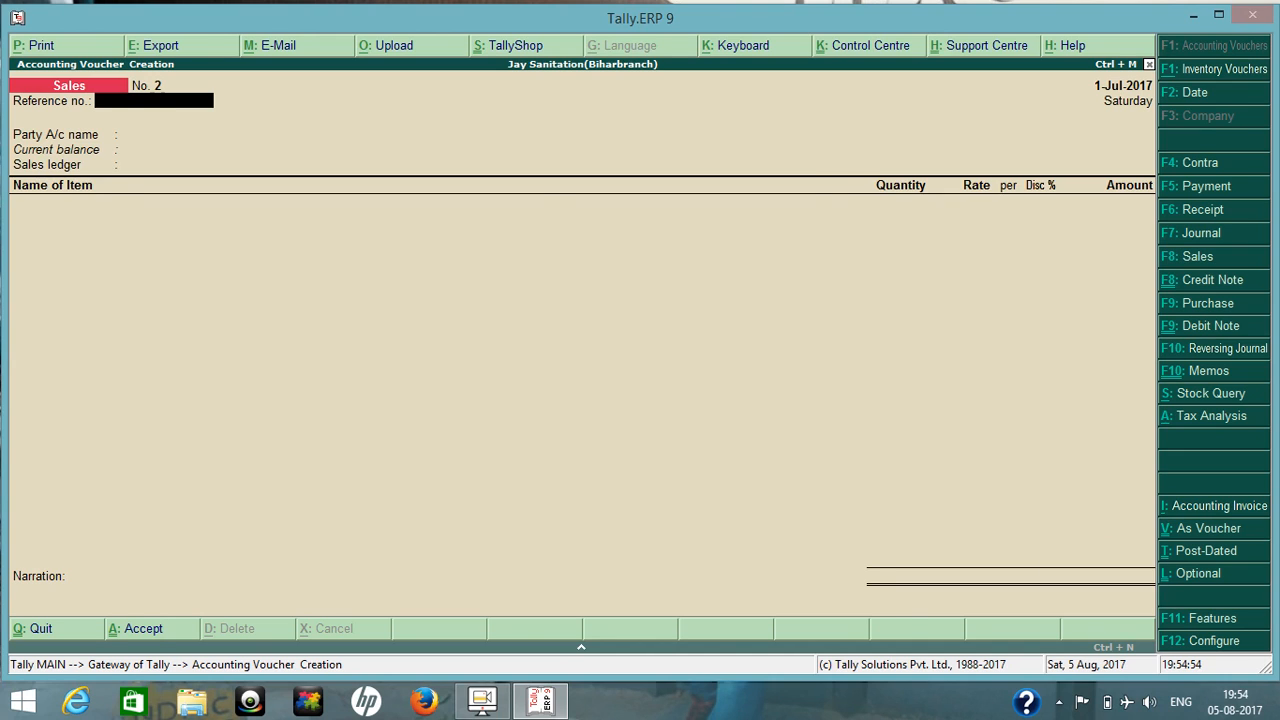
{"action": "key", "text": "Escape"}
View LOVELY TRADING's Receipt No. 3 from the Day Book and quit it without changes.
{"action": "key", "text": "d"}
{"action": "key", "text": "Down"}
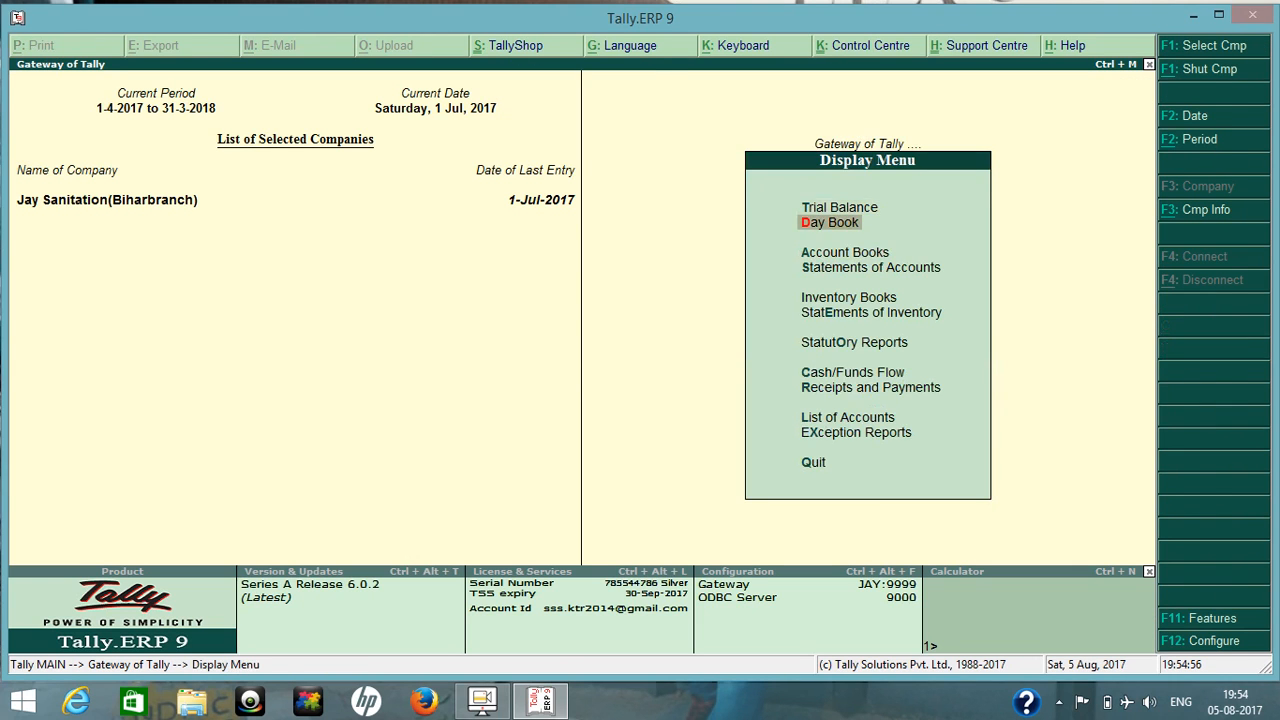
{"action": "key", "text": "Return"}
{"action": "key", "text": "Down"}
{"action": "key", "text": "Down"}
{"action": "key", "text": "Down"}
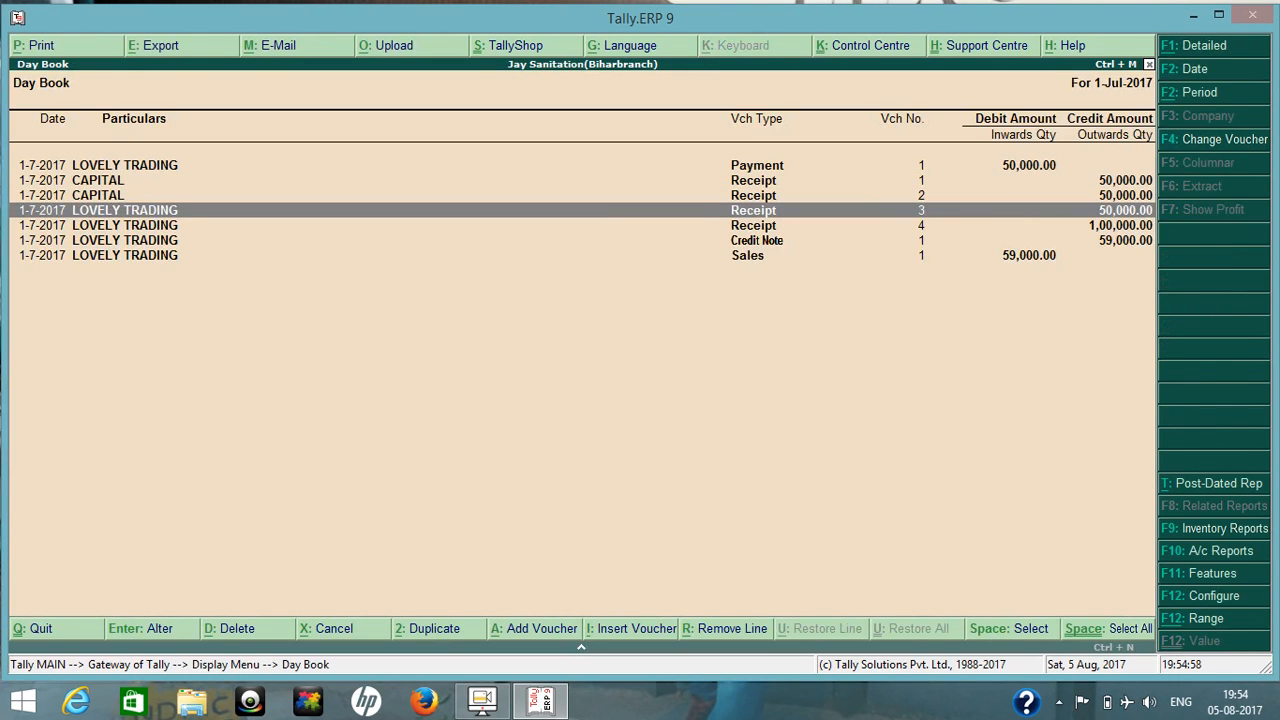
{"action": "key", "text": "Return"}
{"action": "key", "text": "Escape"}
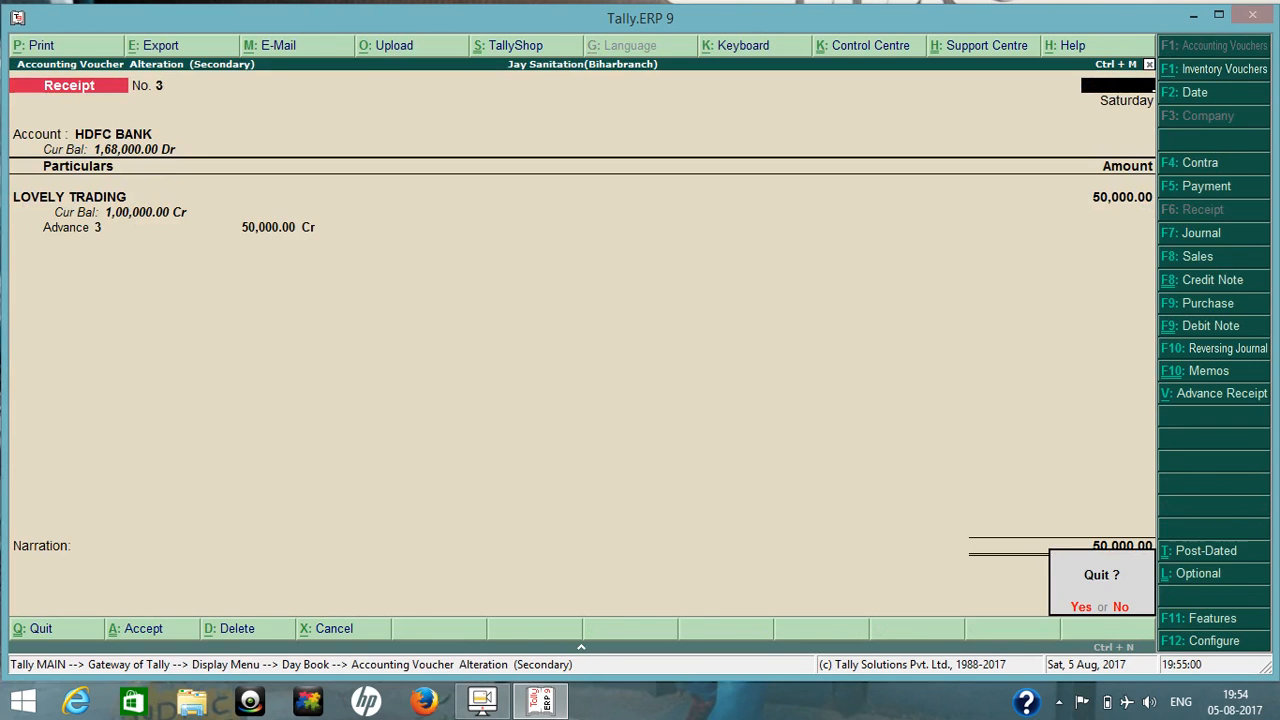
{"action": "key", "text": "y"}
Review the advance and tax ledger lines in Receipt No. 4, and return to the Gateway of Tally without changes.
{"action": "key", "text": "Down"}
{"action": "key", "text": "Return"}
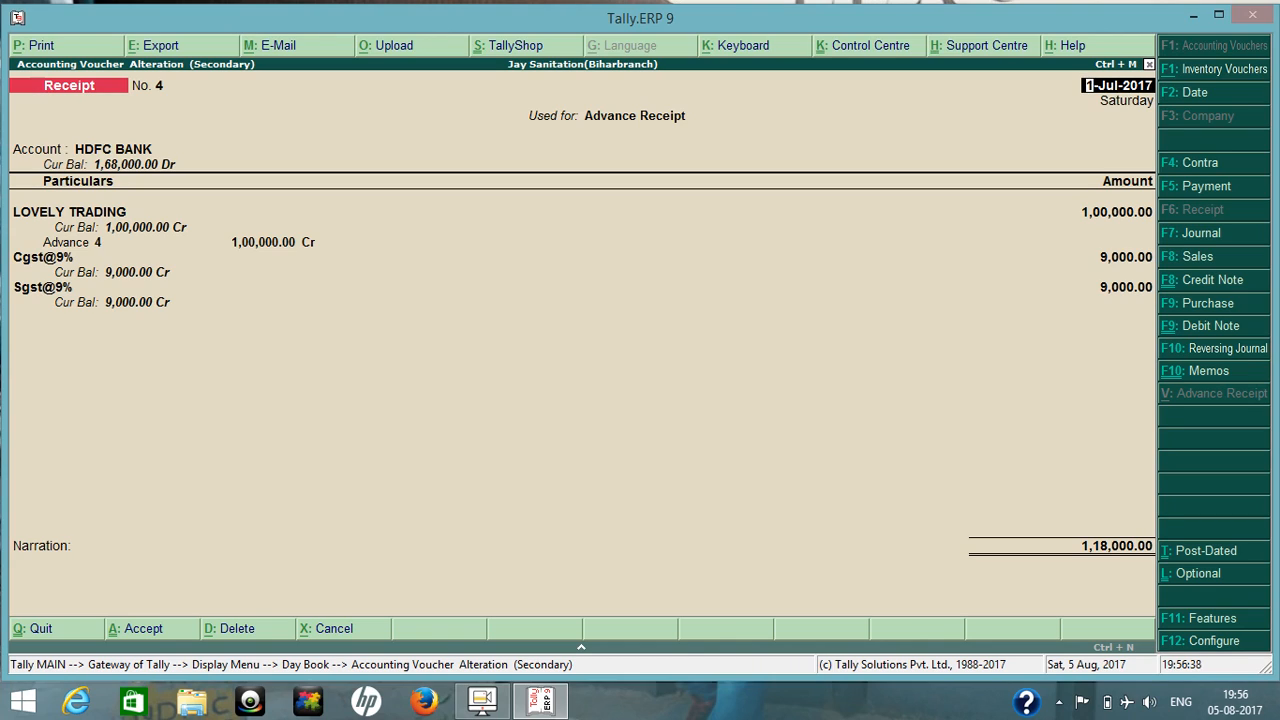
{"action": "key", "text": "Escape"}
{"action": "key", "text": "Escape"}
{"action": "key", "text": "Escape"}
{"action": "key", "text": "Escape"}
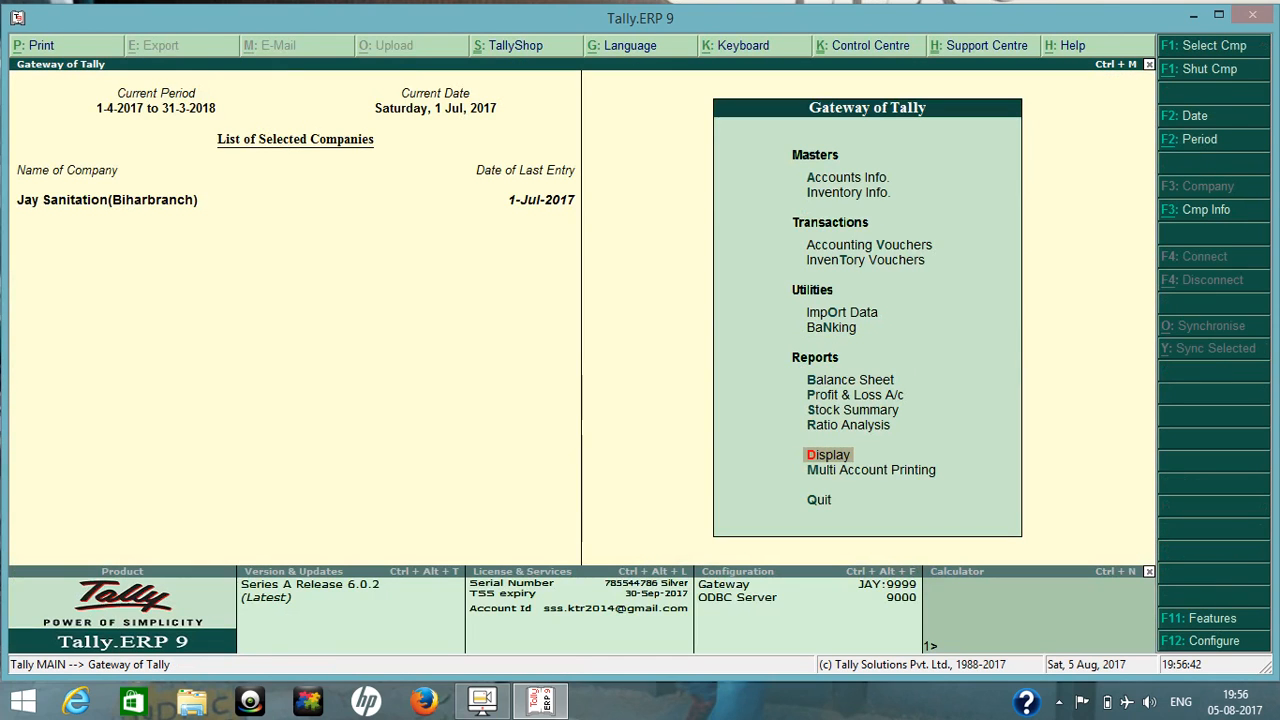
Start a new Sales voucher with the reference number blank and LOVELY TRADING as the party account.
{"action": "key", "text": "v"}
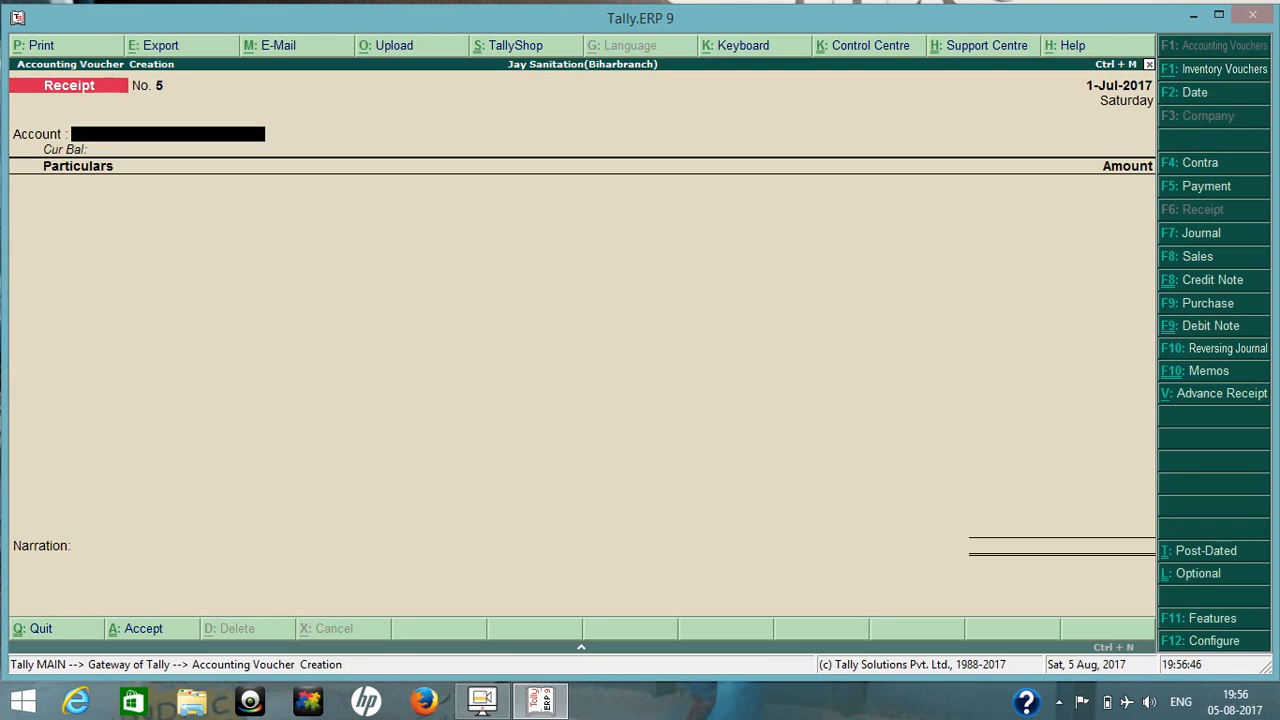
{"action": "key", "text": "F8"}
{"action": "key", "text": "Return"}
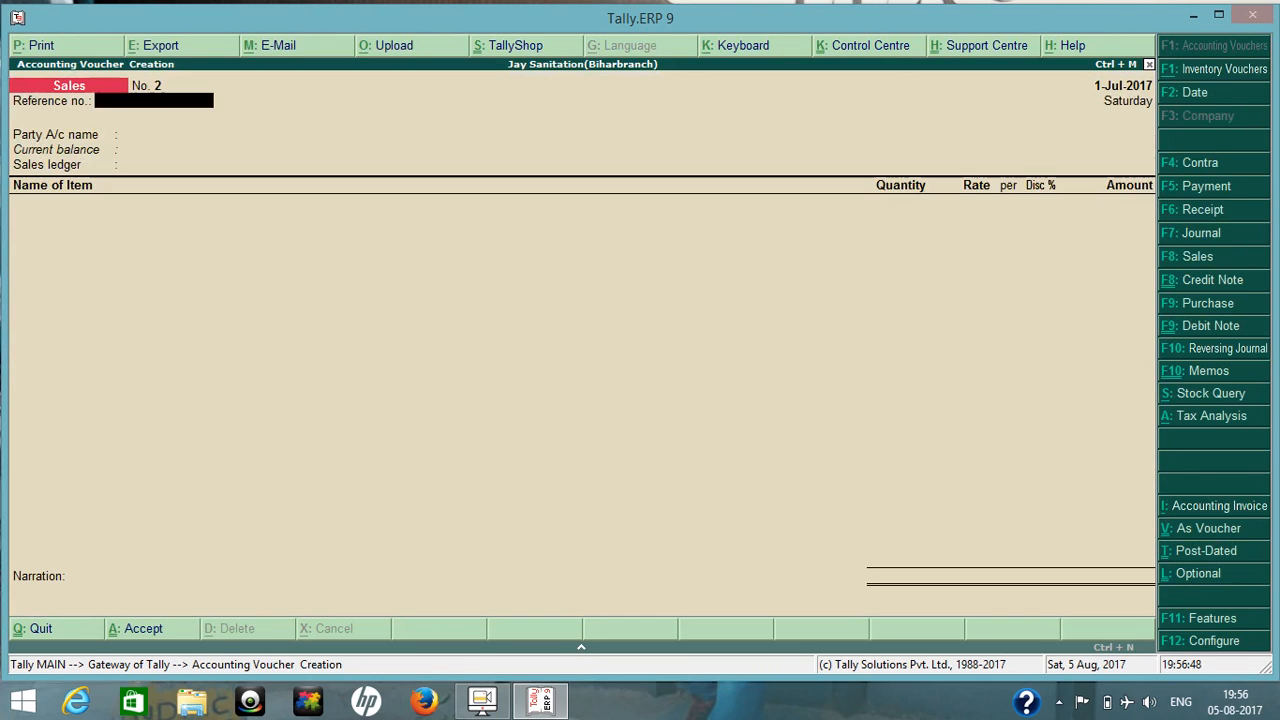
{"action": "key", "text": "Return"}
{"action": "type", "text": "Lo"}
{"action": "key", "text": "Down"}
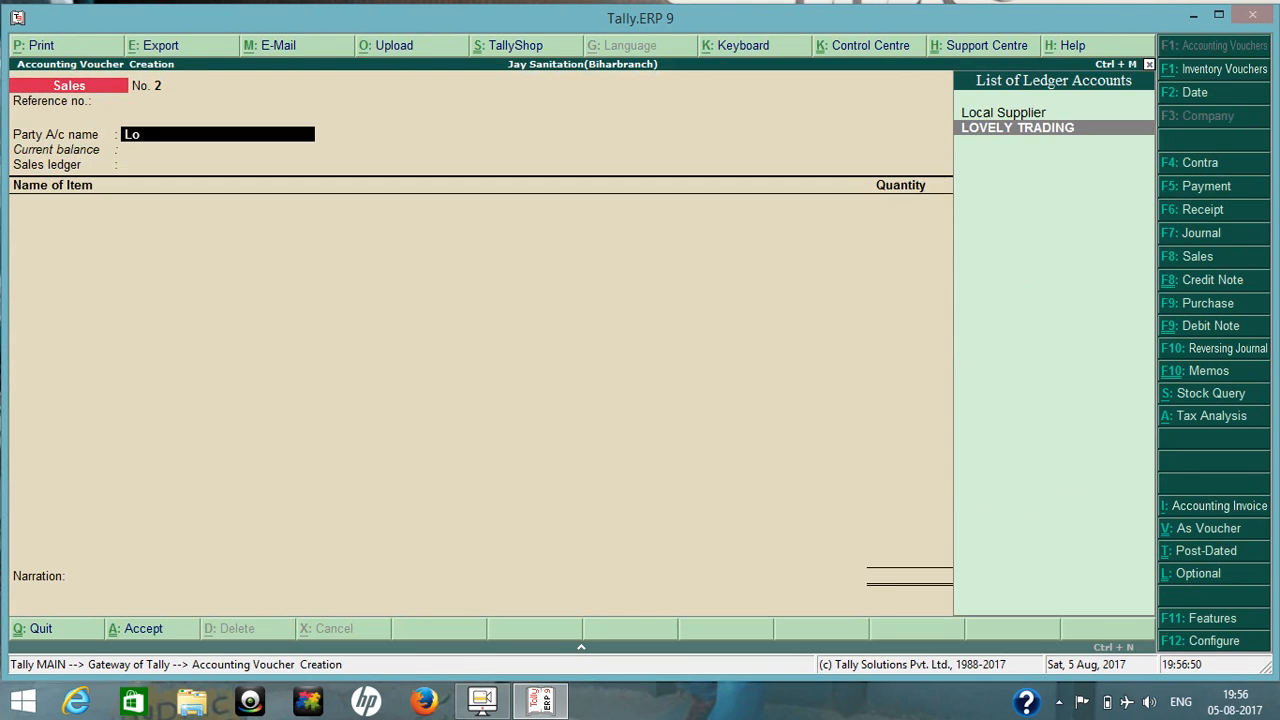
{"action": "key", "text": "Return"}
{"action": "key", "text": "Return"}
{"action": "key", "text": "Return"}
{"action": "key", "text": "Return"}
{"action": "key", "text": "Return"}
{"action": "key", "text": "Return"}
{"action": "key", "text": "Return"}
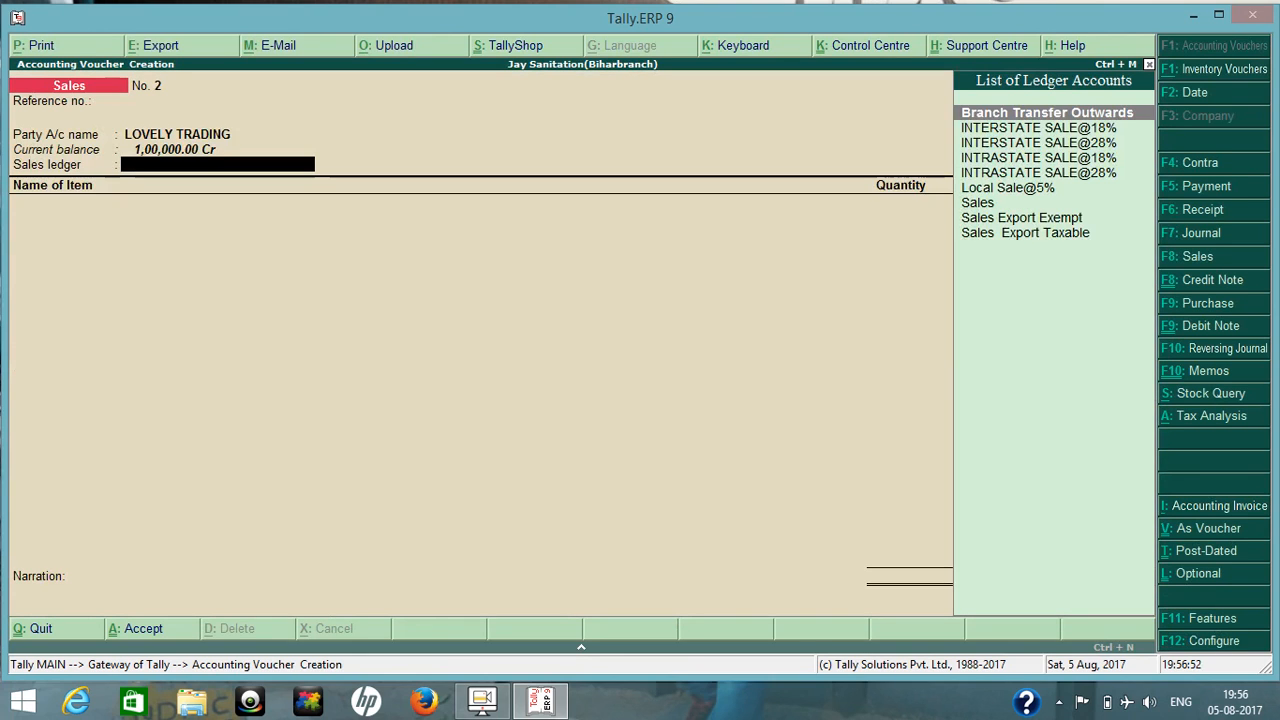
Select INTRASTATE SALE@18% as the sales ledger and add the stock item PIPE 1" to the sales voucher.
{"action": "type", "text": "in"}
{"action": "key", "text": "Down"}
{"action": "key", "text": "Down"}
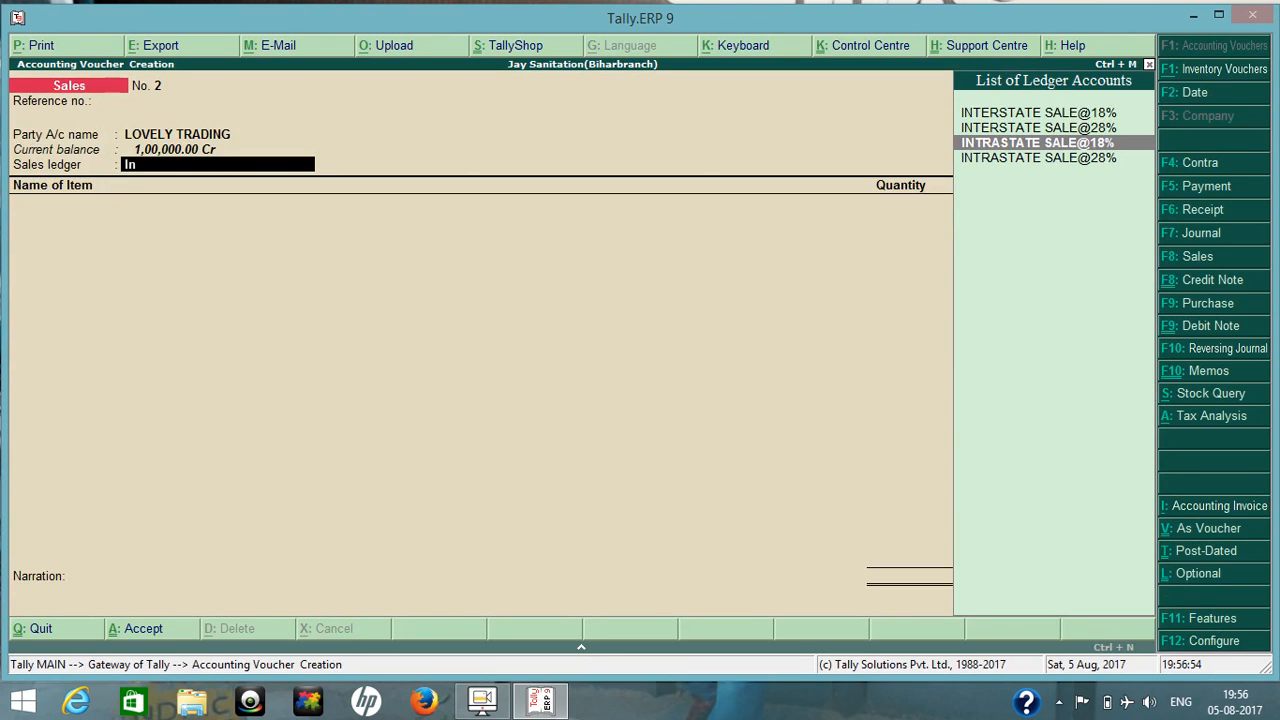
{"action": "key", "text": "Return"}
{"action": "type", "text": "pi"}
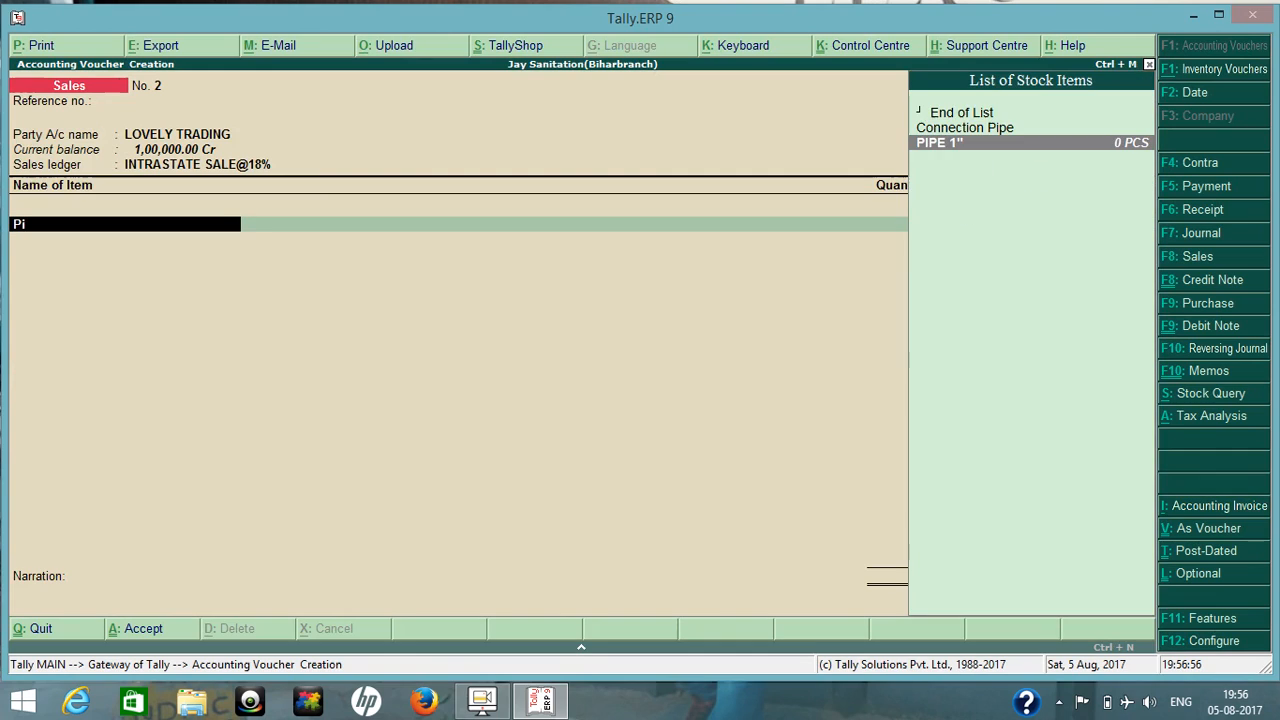
{"action": "key", "text": "Return"}
Allocate 100 PCS of PIPE 1" from the Delhi godown at a rate of 1,000 per PCS.
{"action": "type", "text": "1"}
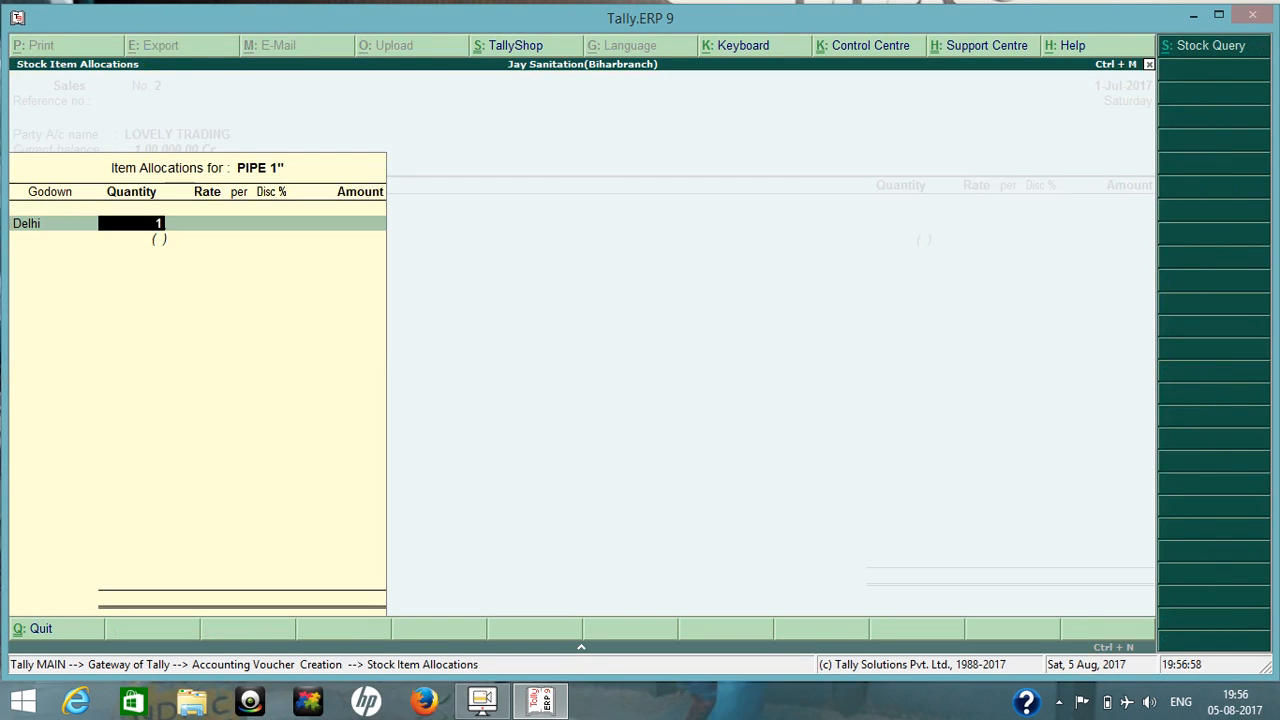
{"action": "type", "text": "00"}
{"action": "key", "text": "Return"}
{"action": "key", "text": "Return"}
{"action": "key", "text": "Return"}
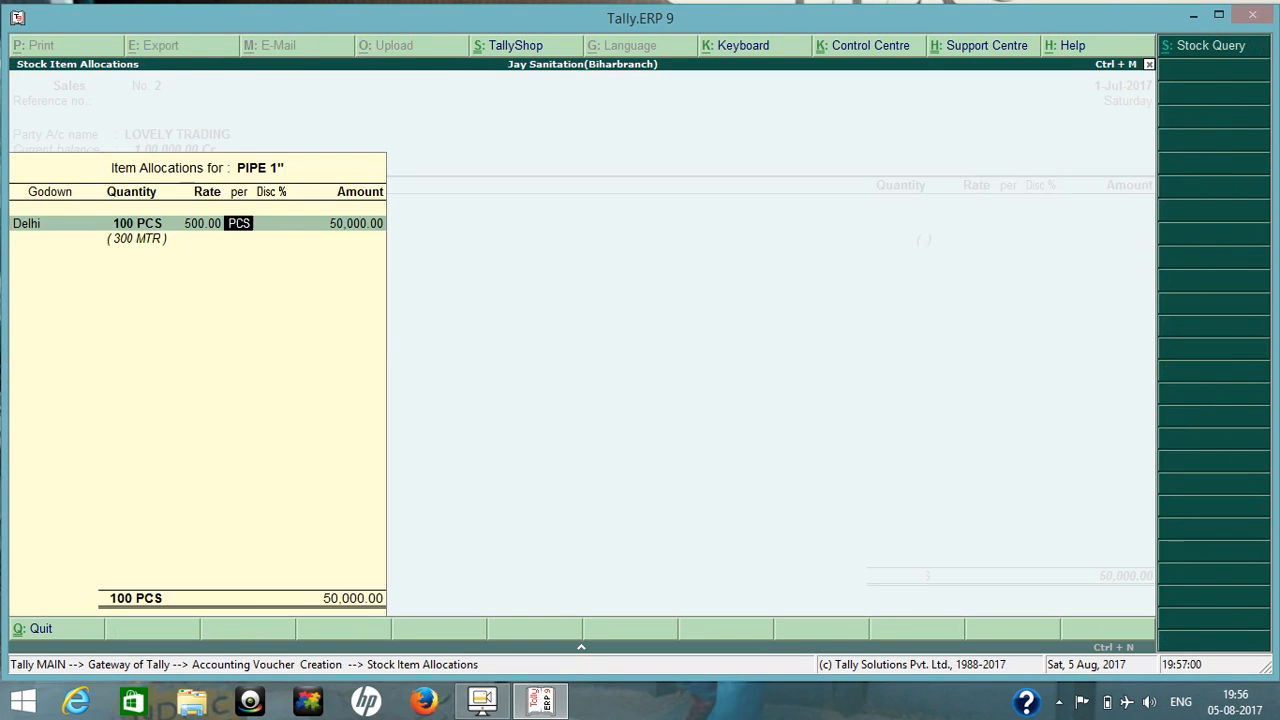
{"action": "key", "text": "Return"}
{"action": "key", "text": "BackSpace"}
{"action": "key", "text": "BackSpace"}
{"action": "type", "text": "1"}
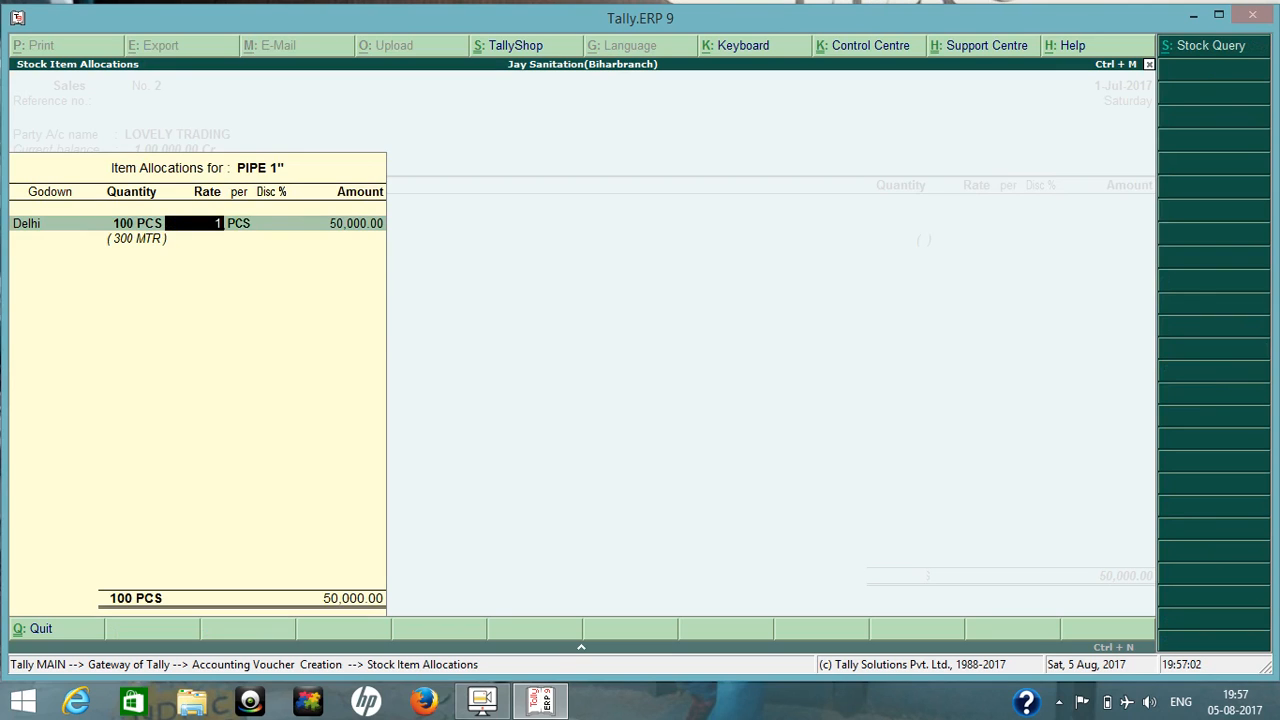
{"action": "type", "text": ",000"}
{"action": "key", "text": "Return"}
{"action": "key", "text": "Return"}
{"action": "key", "text": "Return"}
{"action": "key", "text": "Return"}
{"action": "key", "text": "Return"}
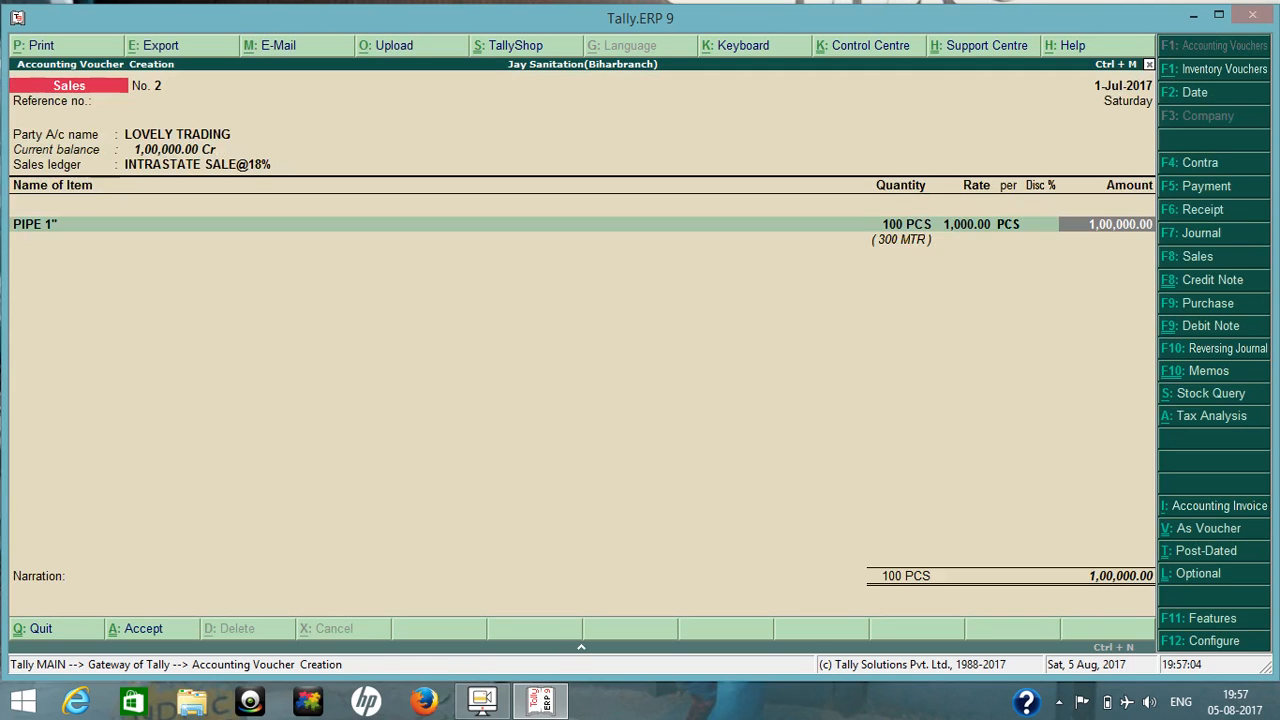
Add the Cgst@9% and Sgst@9% tax ledgers below the item, accepting their calculated amounts.
{"action": "key", "text": "Return"}
{"action": "key", "text": "Return"}
{"action": "type", "text": "Cg"}
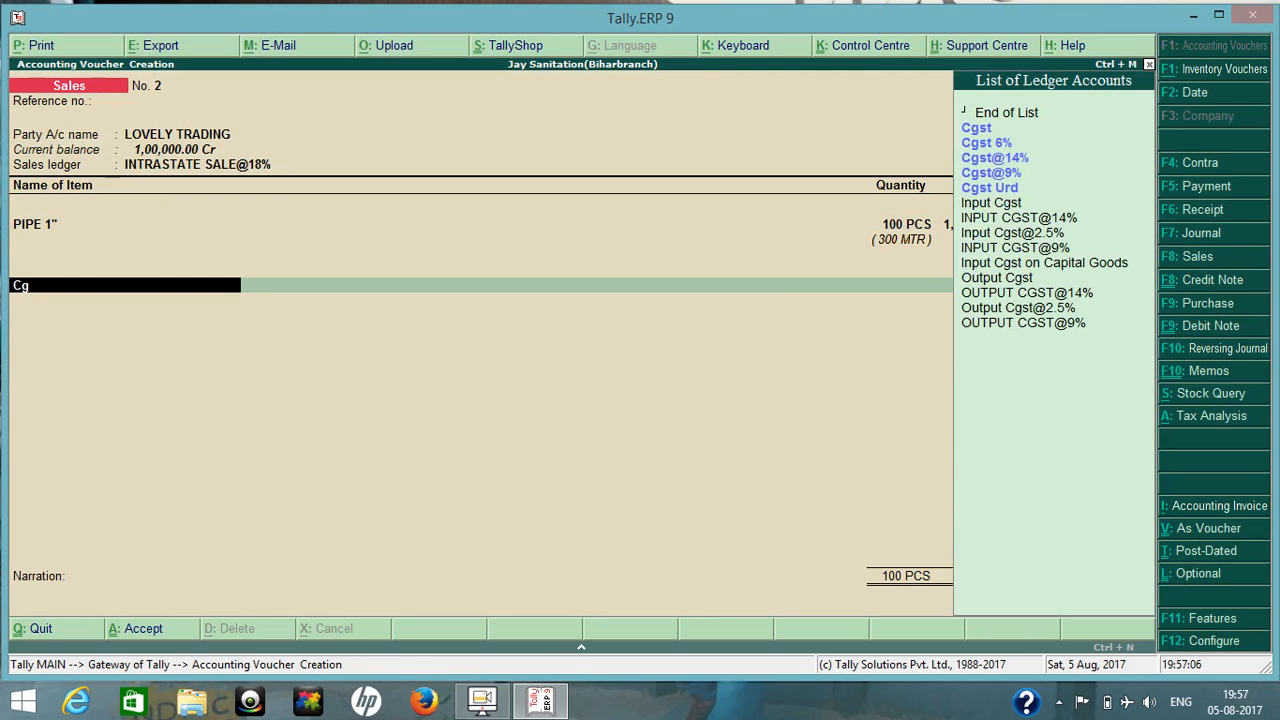
{"action": "key", "text": "Down"}
{"action": "key", "text": "Down"}
{"action": "key", "text": "Down"}
{"action": "key", "text": "Return"}
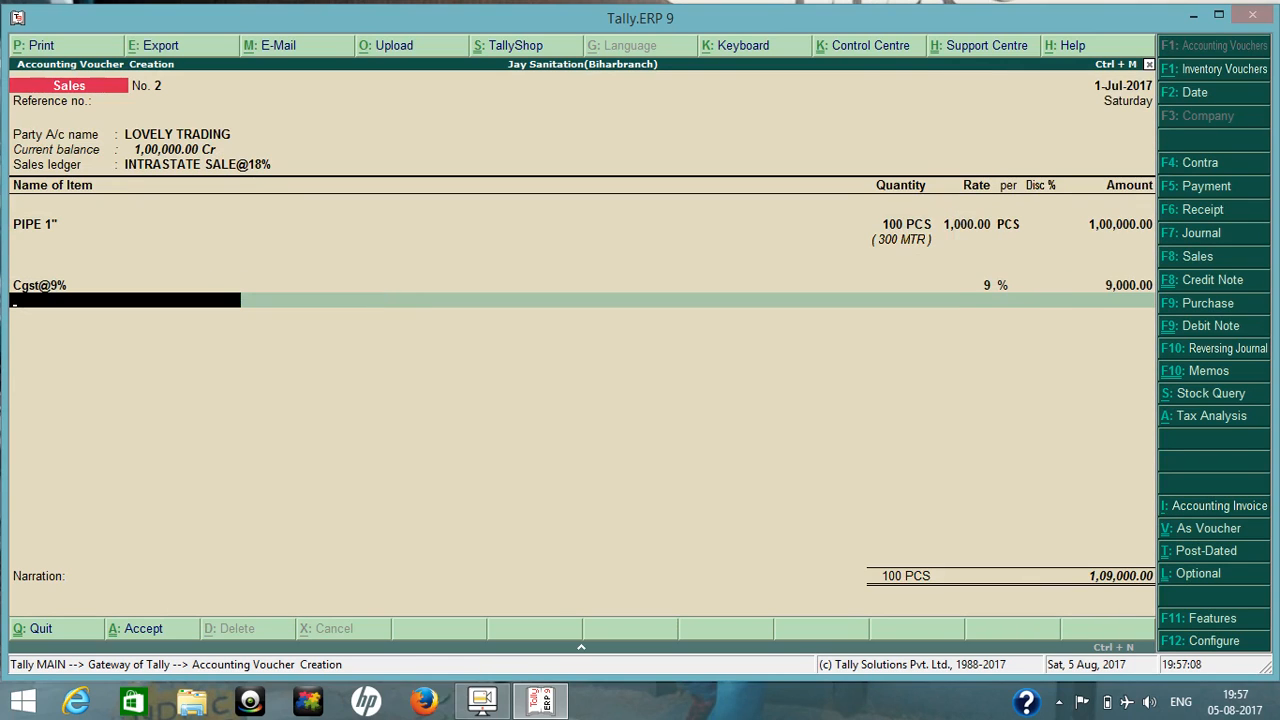
{"action": "type", "text": "sg"}
{"action": "key", "text": "Down"}
{"action": "key", "text": "Down"}
{"action": "key", "text": "Down"}
{"action": "key", "text": "Return"}
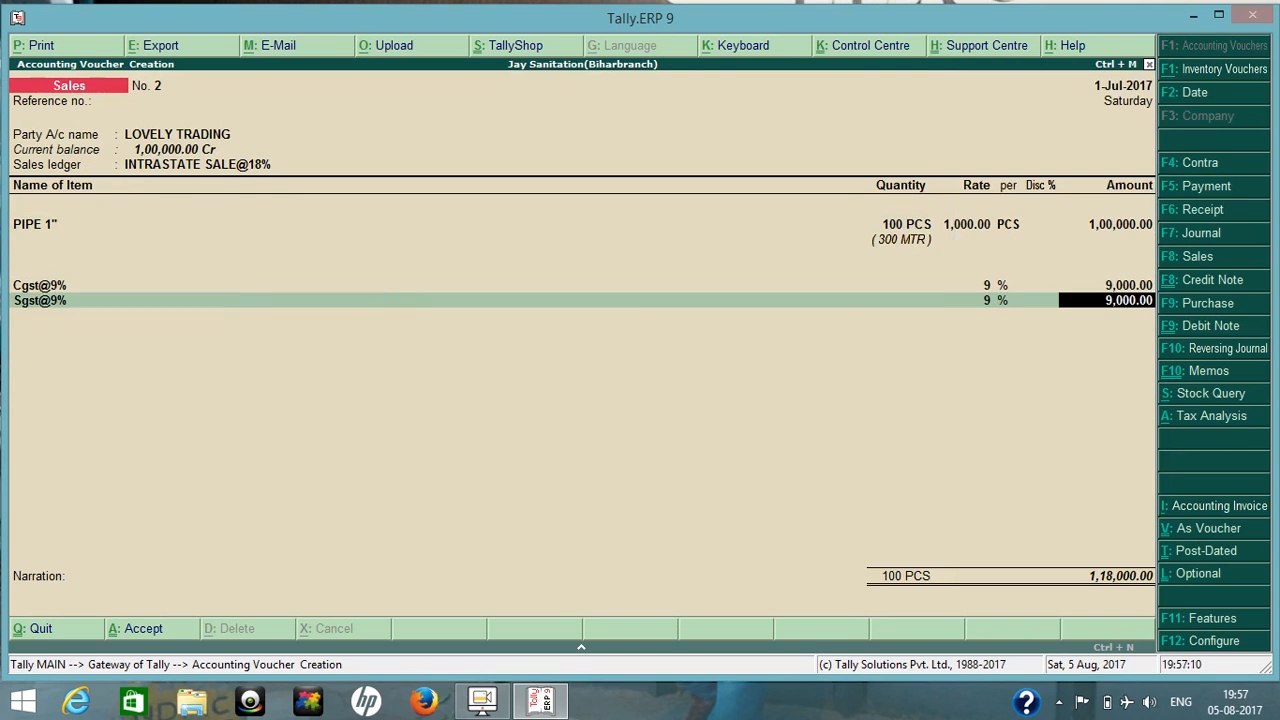
{"action": "key", "text": "Return"}
{"action": "key", "text": "Return"}
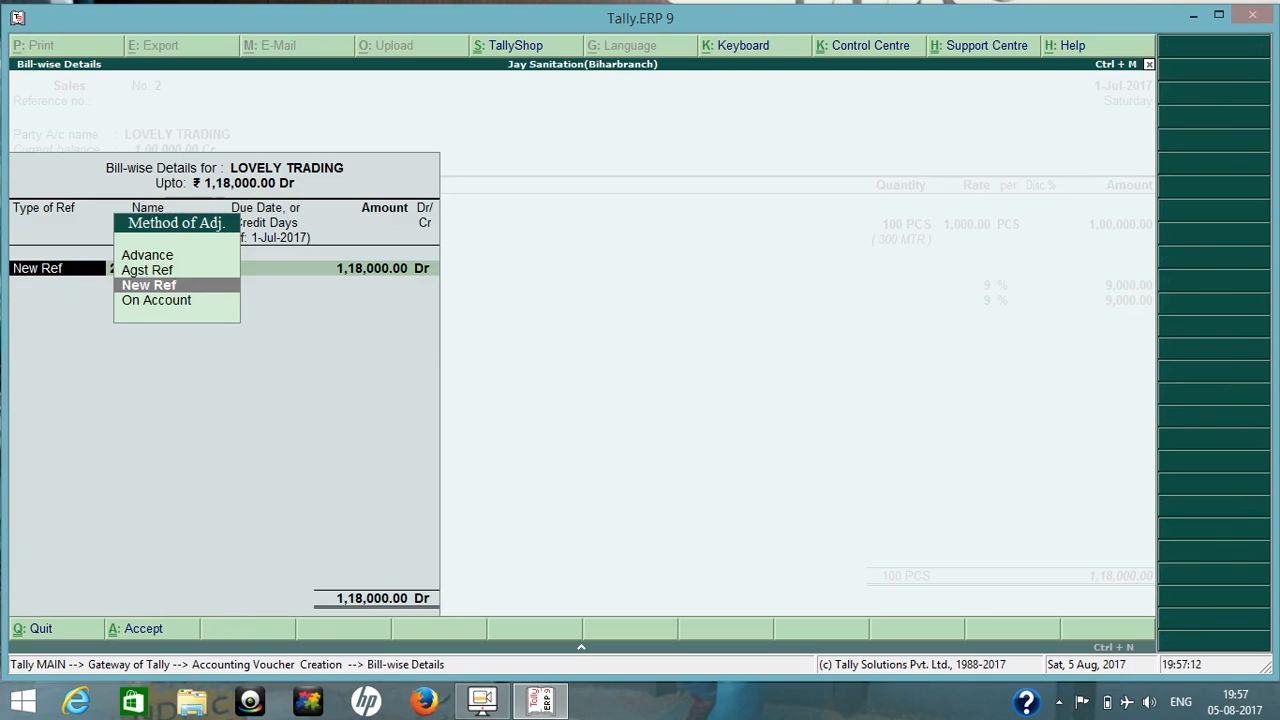
Adjust LOVELY TRADING's bill as Agst Ref against reference 4, save the sales voucher and return to the Gateway of Tally.
{"action": "key", "text": "Up"}
{"action": "key", "text": "Return"}
{"action": "key", "text": "Down"}
{"action": "key", "text": "Down"}
{"action": "key", "text": "Return"}
{"action": "key", "text": "Return"}
{"action": "key", "text": "Return"}
{"action": "key", "text": "Return"}
{"action": "key", "text": "Return"}
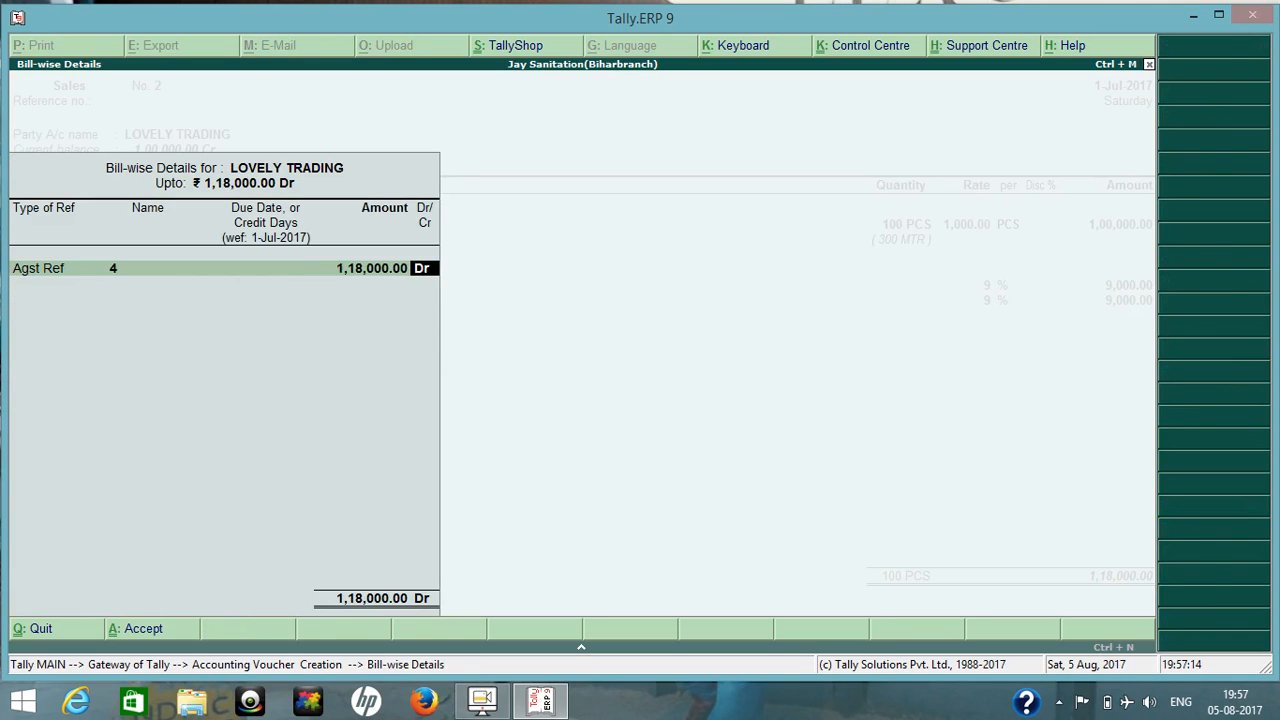
{"action": "key", "text": "Return"}
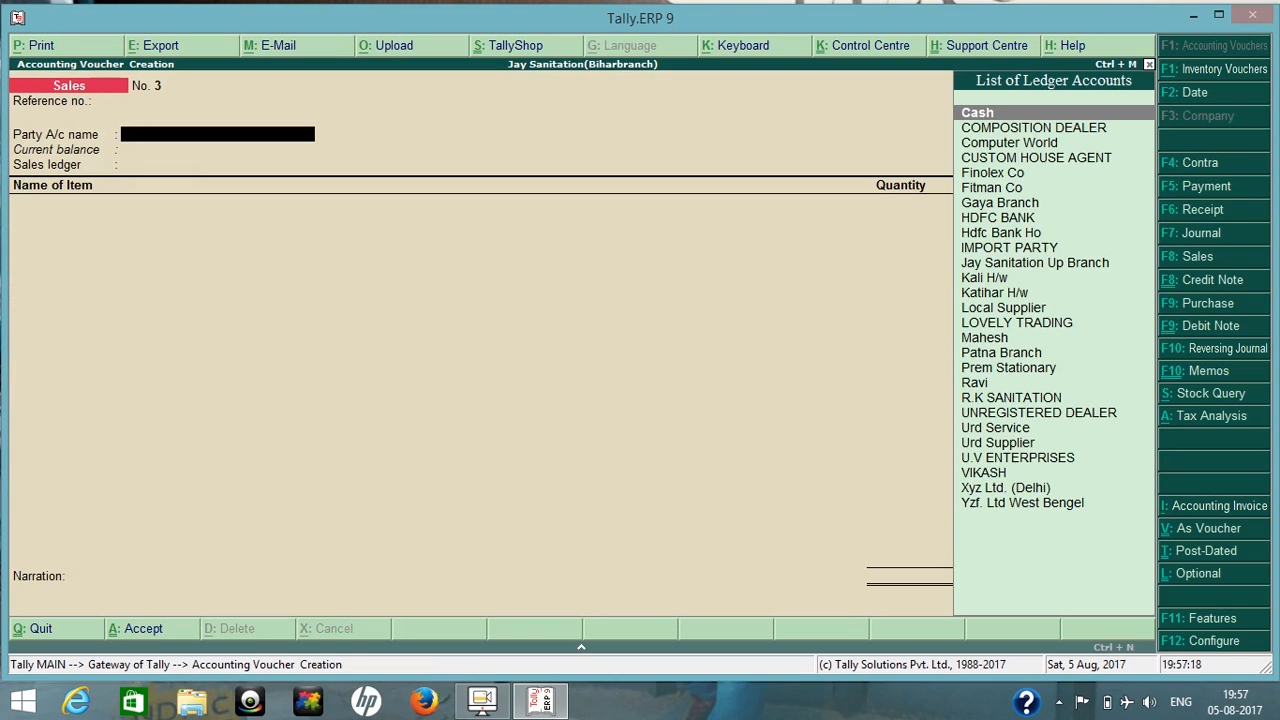
{"action": "key", "text": "Escape"}
{"action": "key", "text": "Return"}
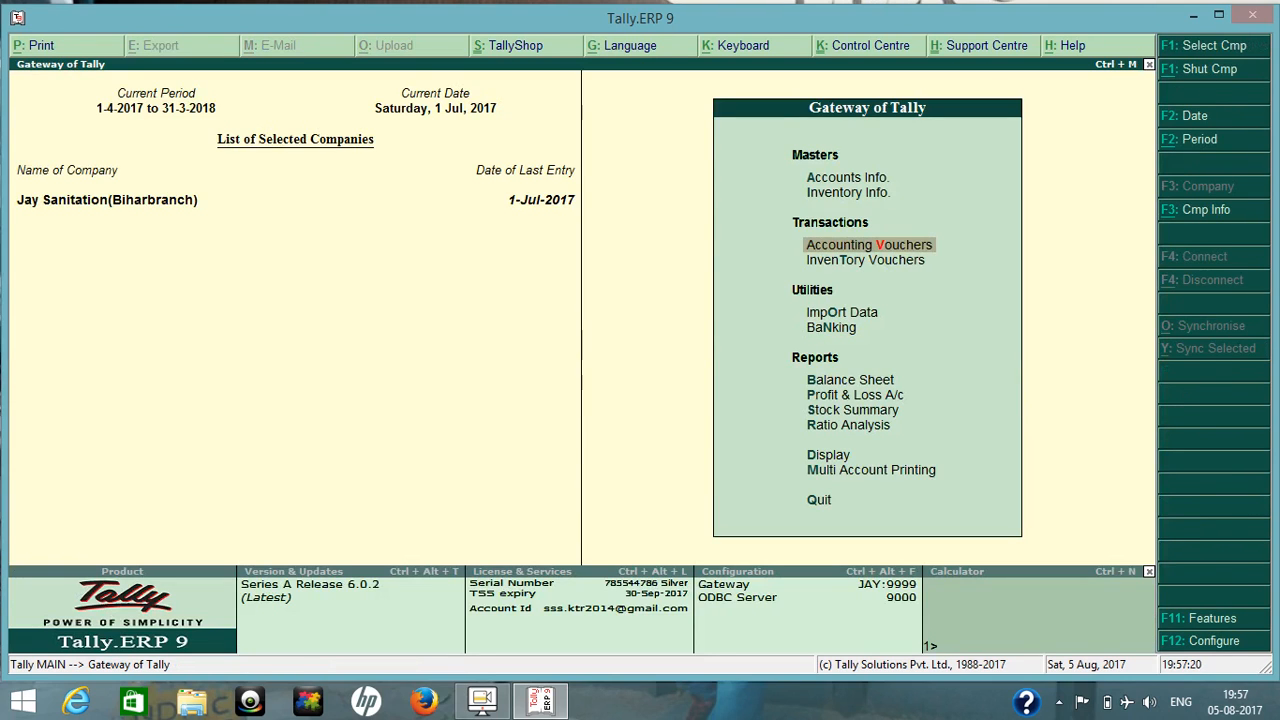
Examine the Cgst@9% and Sgst@9% balances in Duties & Taxes under the Balance Sheet's Current Liabilities.
{"action": "key", "text": "b"}
{"action": "key", "text": "Down"}
{"action": "key", "text": "Down"}
{"action": "key", "text": "Return"}
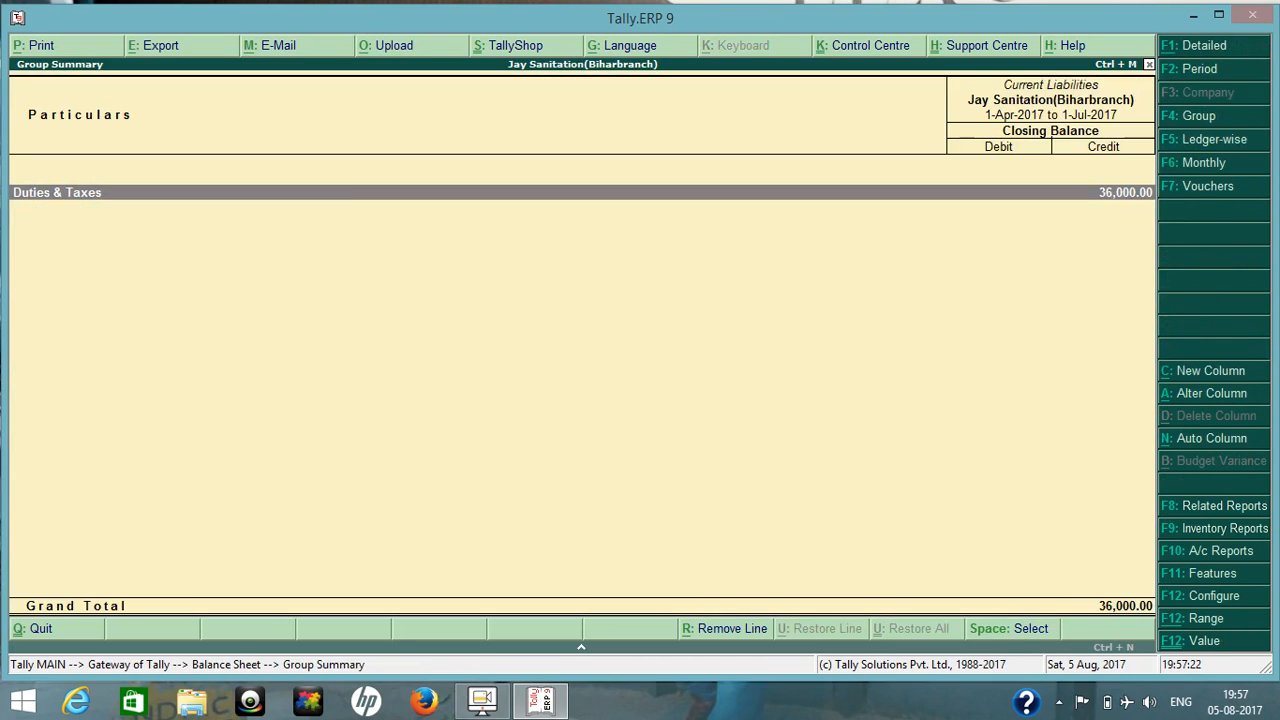
{"action": "key", "text": "Return"}
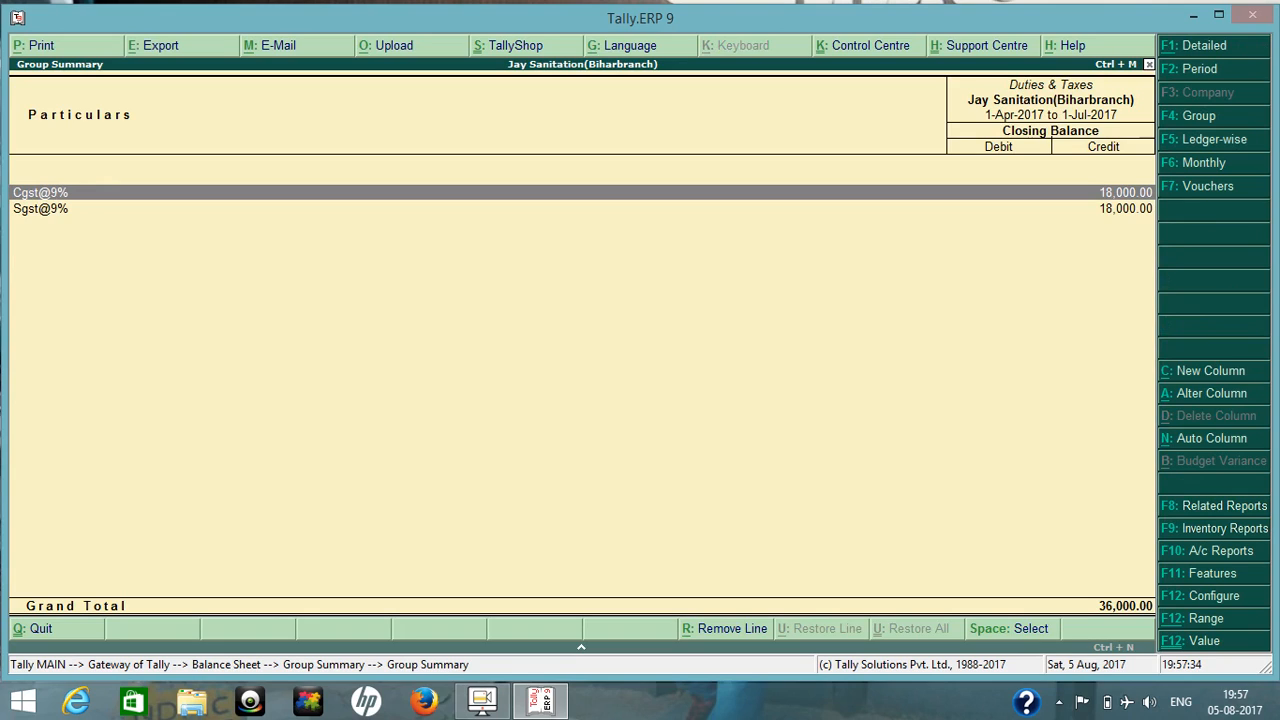
{"action": "key", "text": "Escape"}
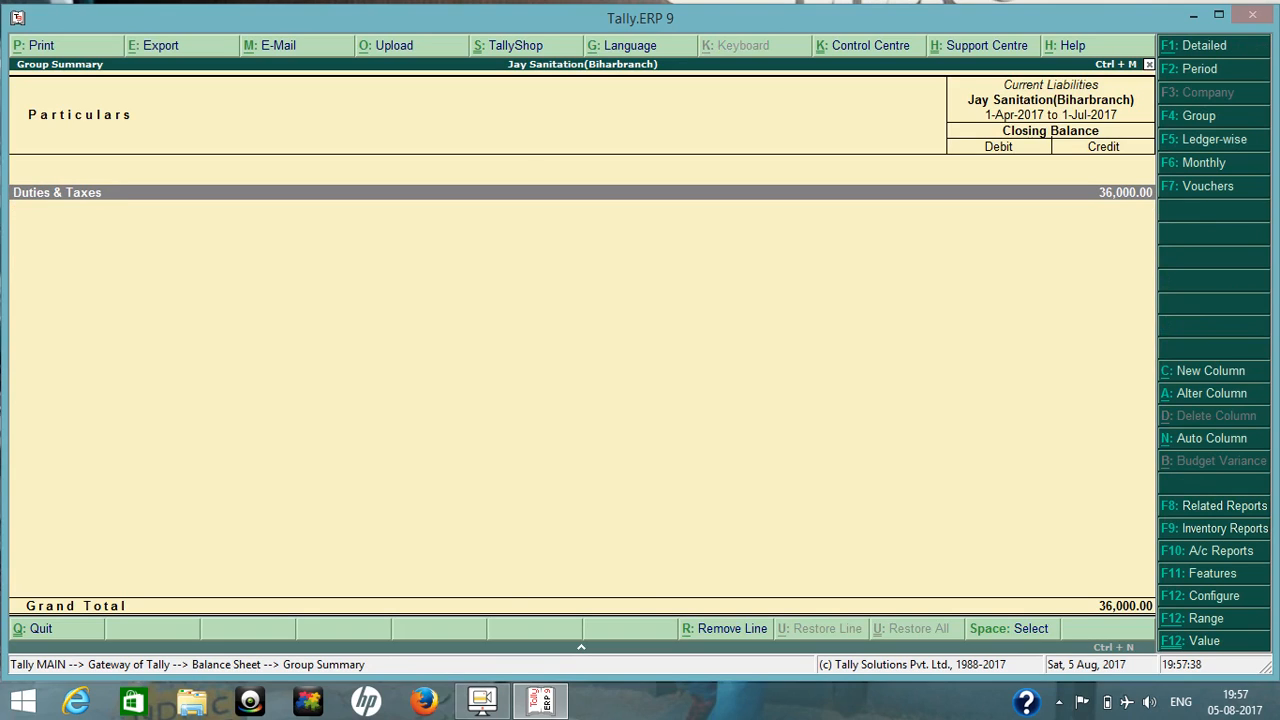
Check LOVELY TRADING's balance in Sundry Debtors under Current Assets, and return to the Balance Sheet.
{"action": "key", "text": "Escape"}
{"action": "key", "text": "Right"}
{"action": "key", "text": "Return"}
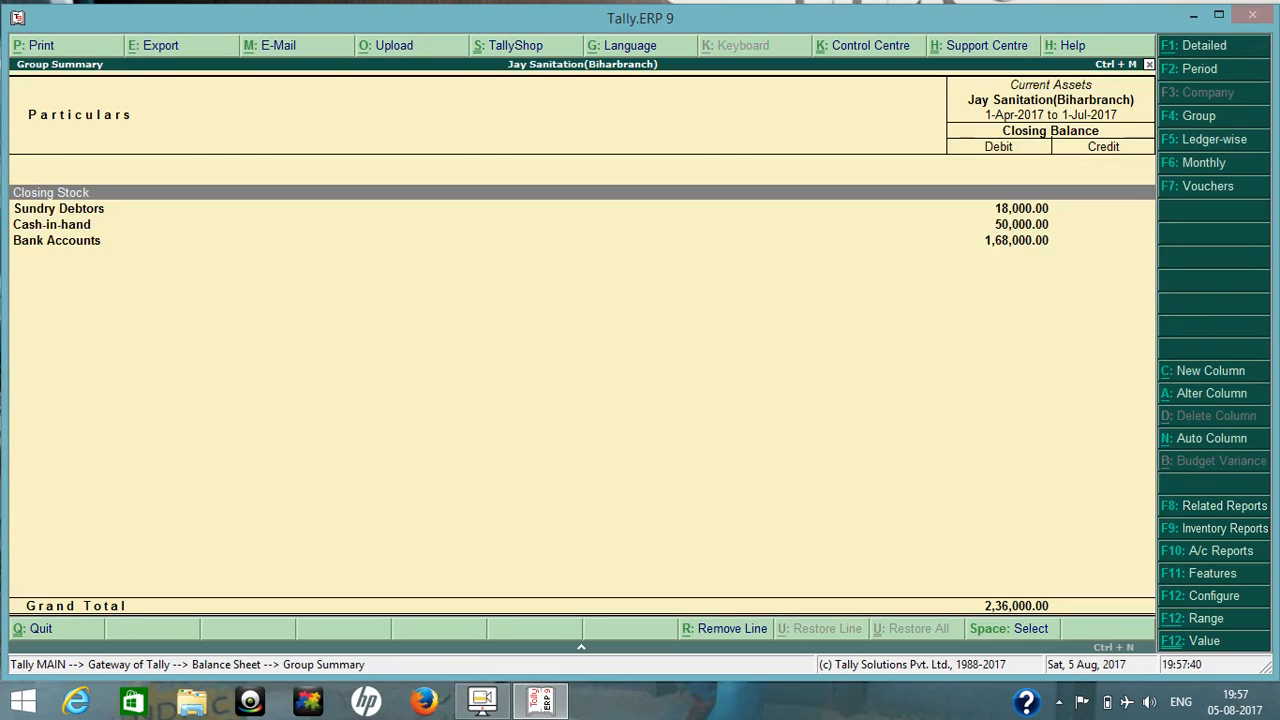
{"action": "key", "text": "Down"}
{"action": "key", "text": "Return"}
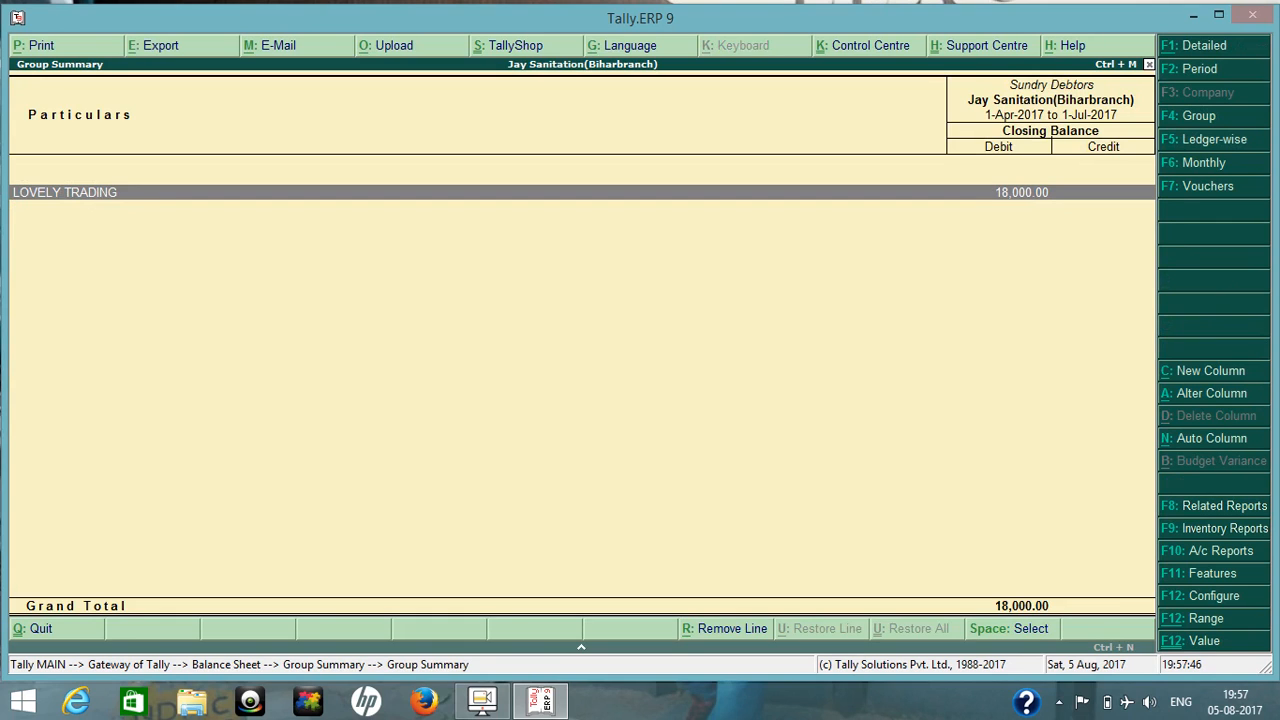
{"action": "key", "text": "Escape"}
{"action": "key", "text": "Escape"}
{"action": "key", "text": "Escape"}
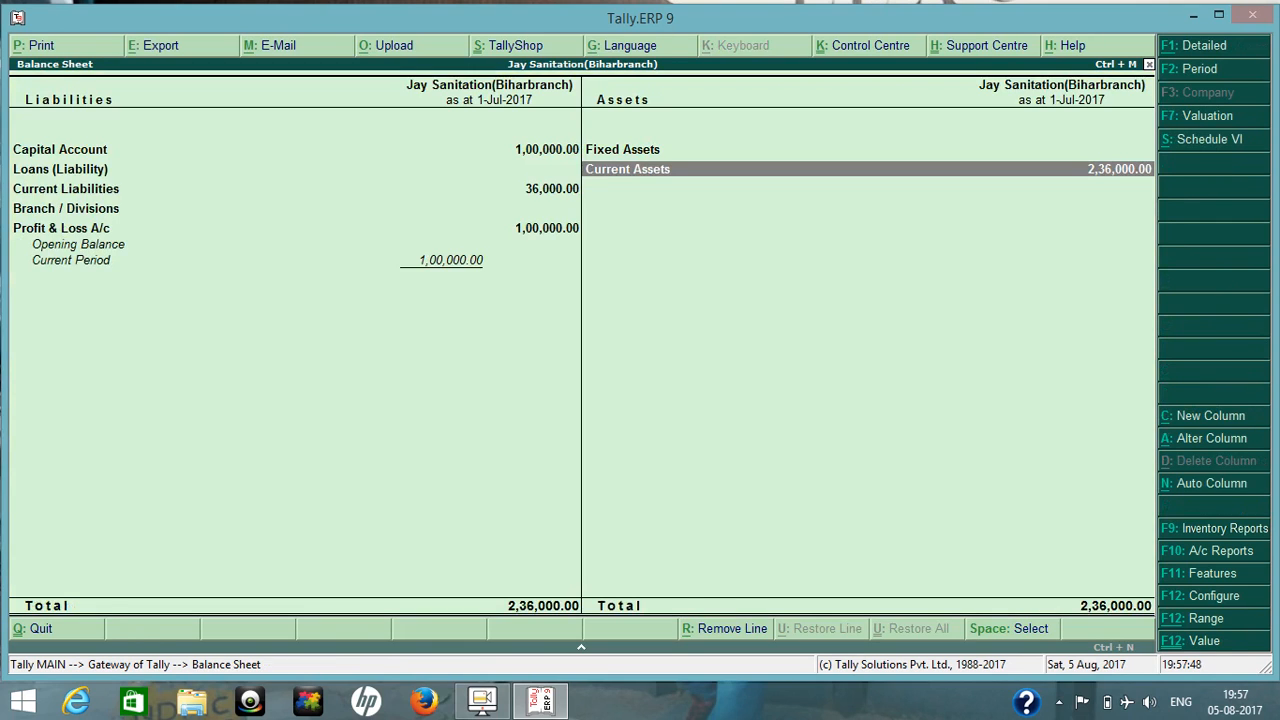
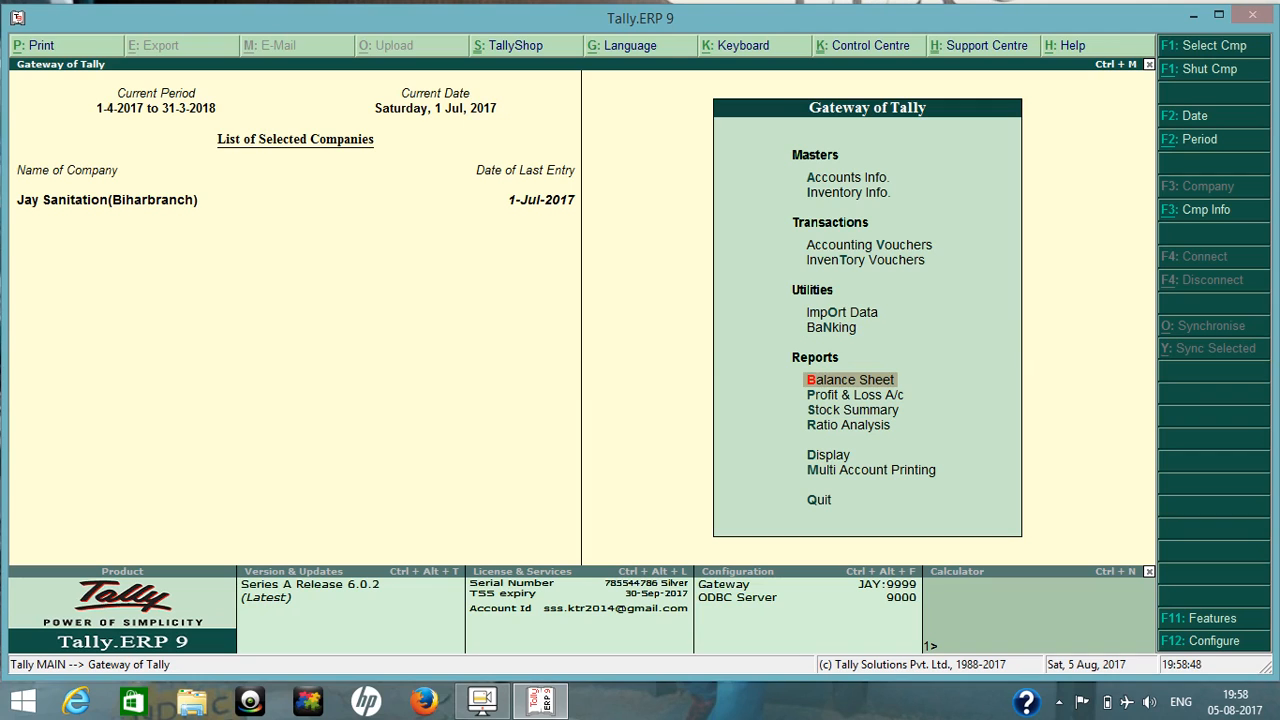
Open the Day Book for 1-Jul-2017 from the Display menu.
{"action": "key", "text": "Down"}
{"action": "key", "text": "Down"}
{"action": "key", "text": "Down"}
{"action": "key", "text": "Down"}
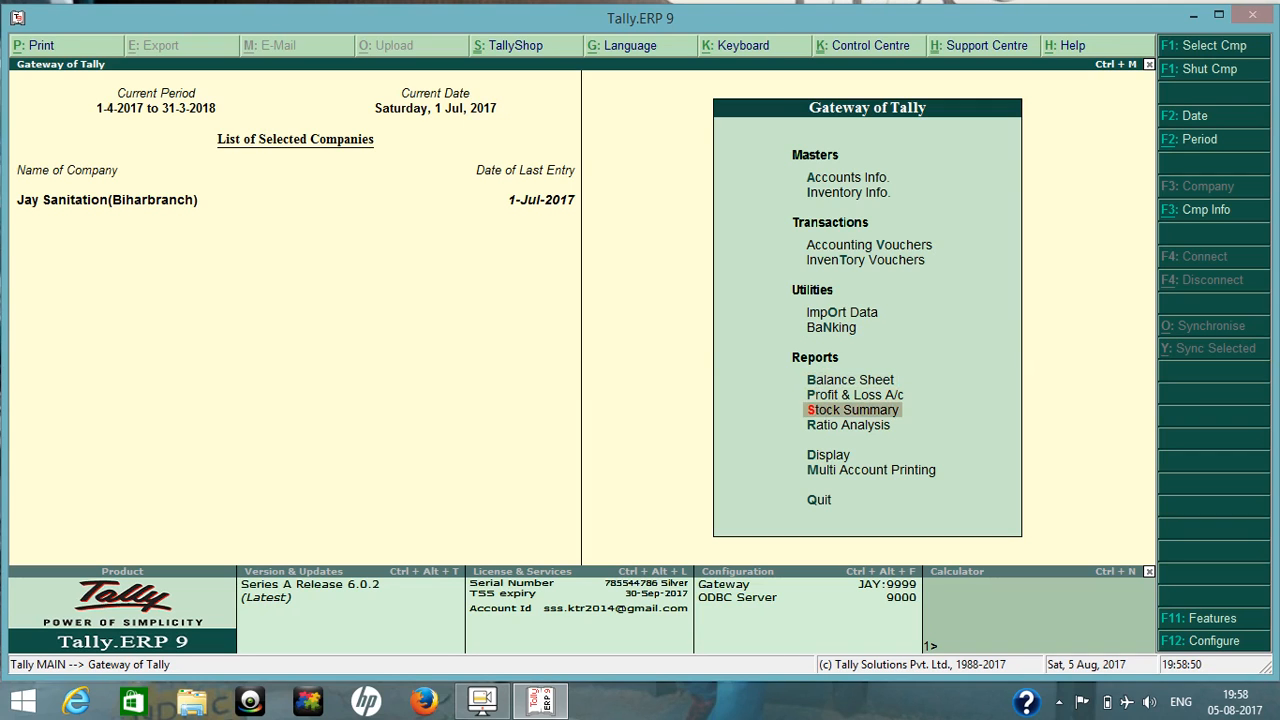
{"action": "key", "text": "Return"}
{"action": "key", "text": "Down"}
{"action": "key", "text": "Return"}
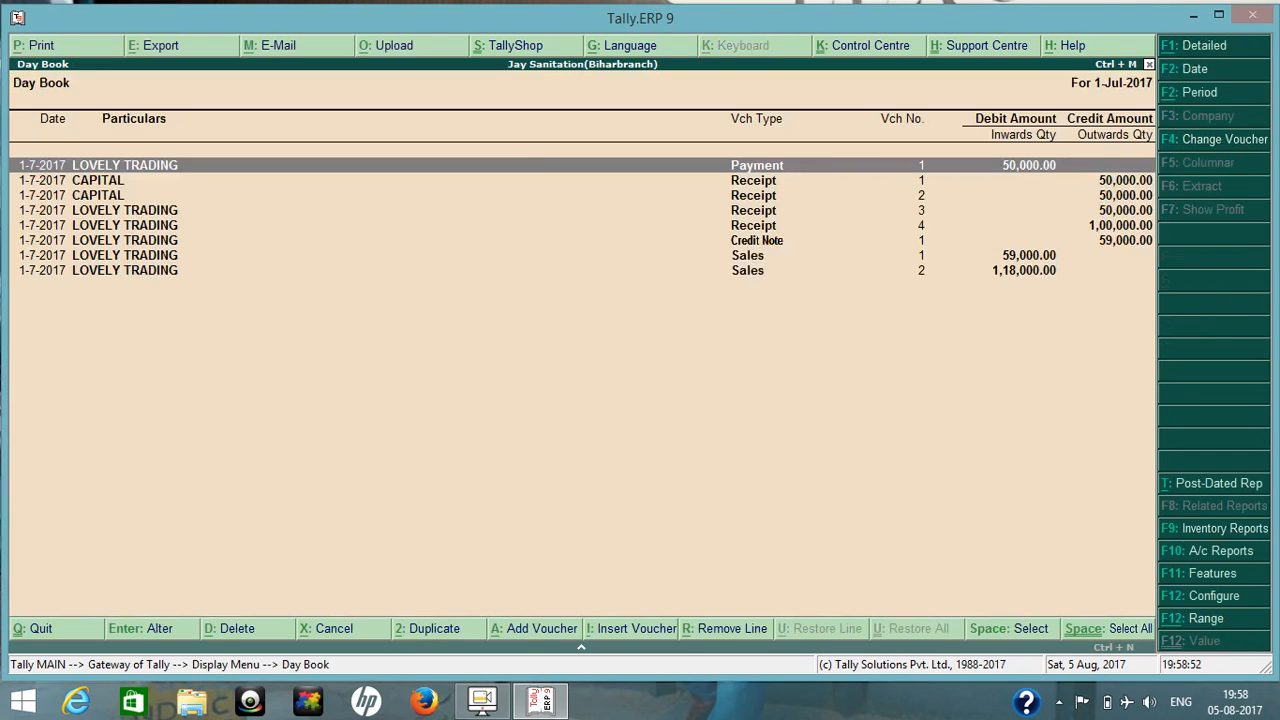
Examine LOVELY TRADING's advance receipt voucher 4 and its Cgst@9% and Sgst@9% amounts, and return to the Gateway of Tally.
{"action": "key", "text": "Down"}
{"action": "key", "text": "Down"}
{"action": "key", "text": "Down"}
{"action": "key", "text": "Down"}
{"action": "key", "text": "Return"}
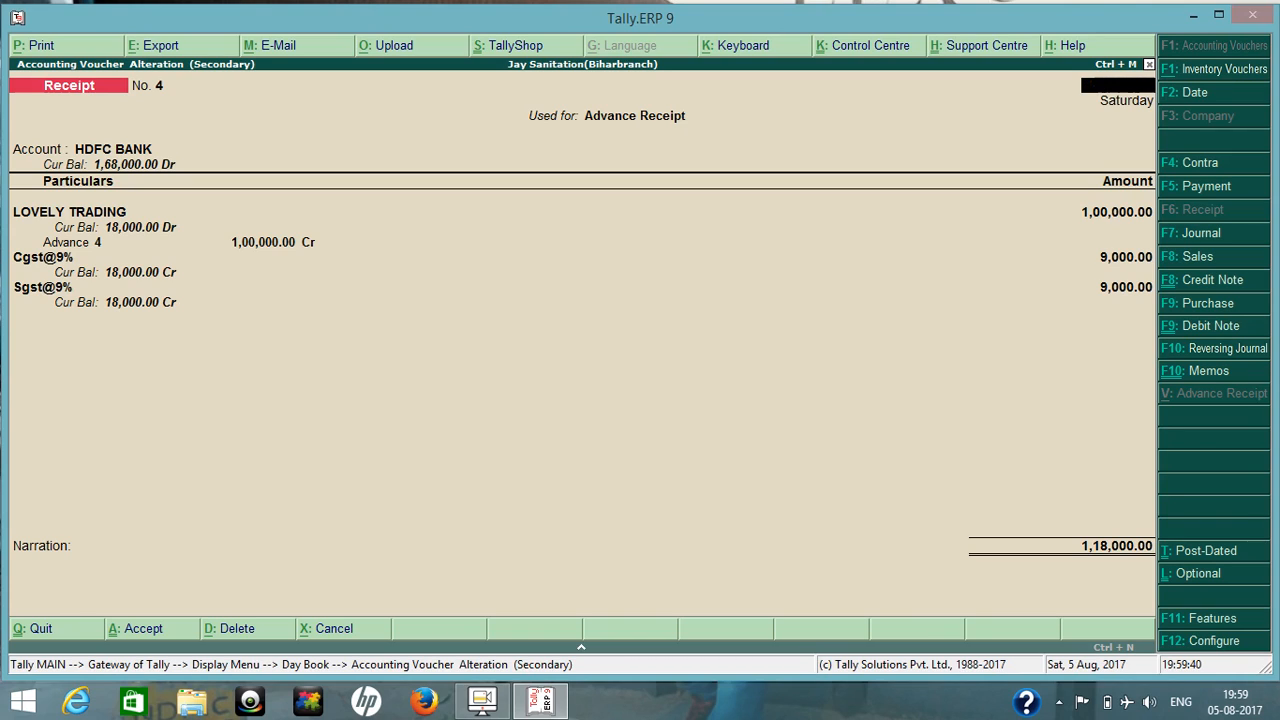
{"action": "key", "text": "Escape"}
{"action": "key", "text": "Return"}
{"action": "key", "text": "Escape"}
{"action": "key", "text": "Escape"}
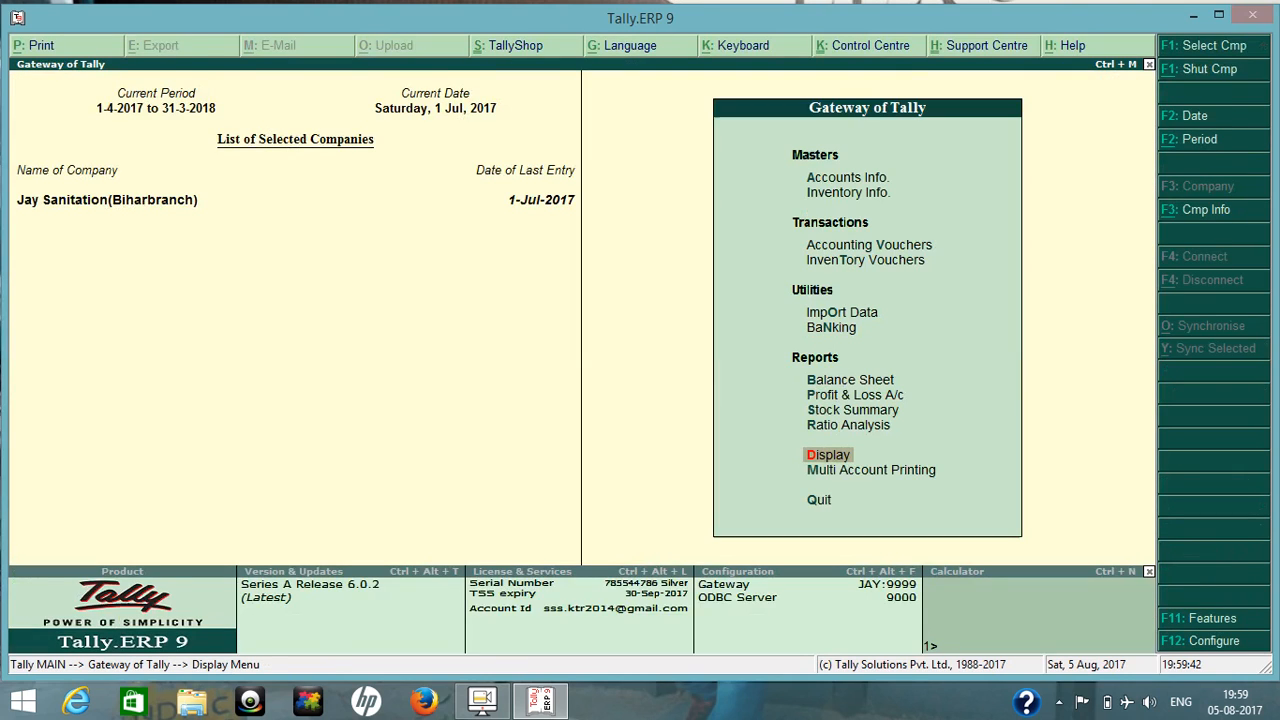
Start a journal voucher and debit the Cgst@9% ledger with 9,000.
{"action": "key", "text": "v"}
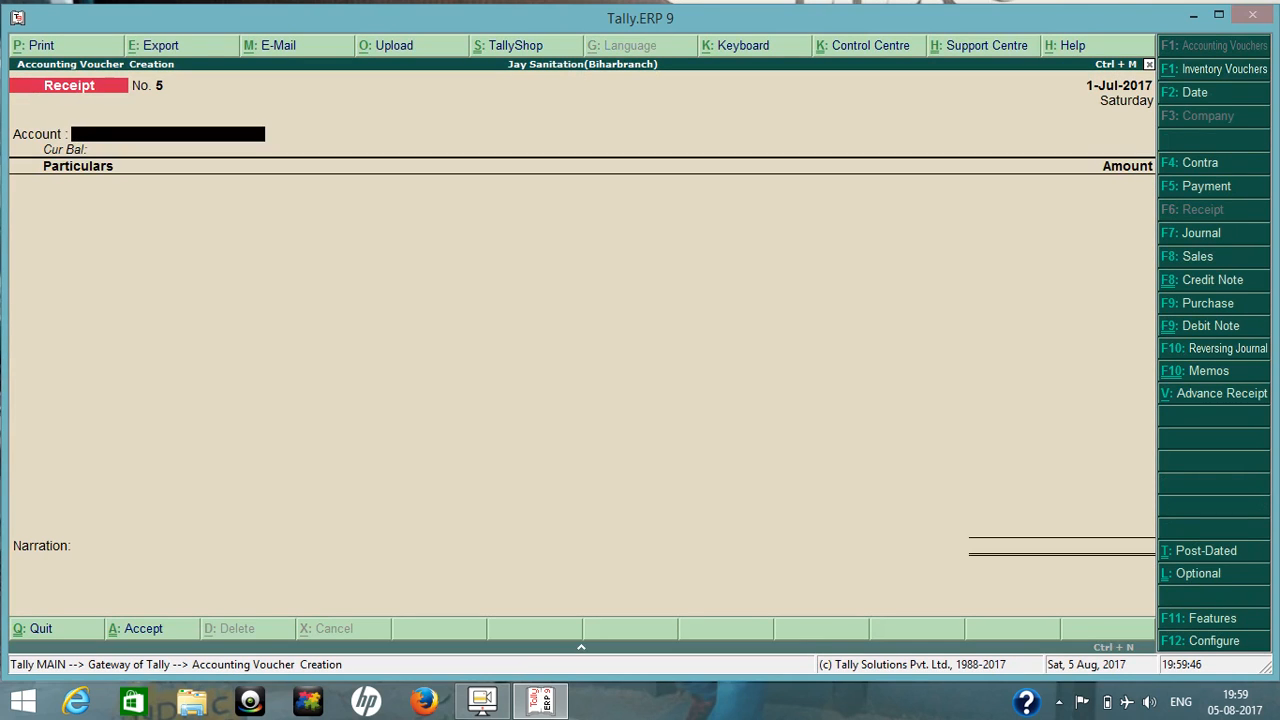
{"action": "key", "text": "F7"}
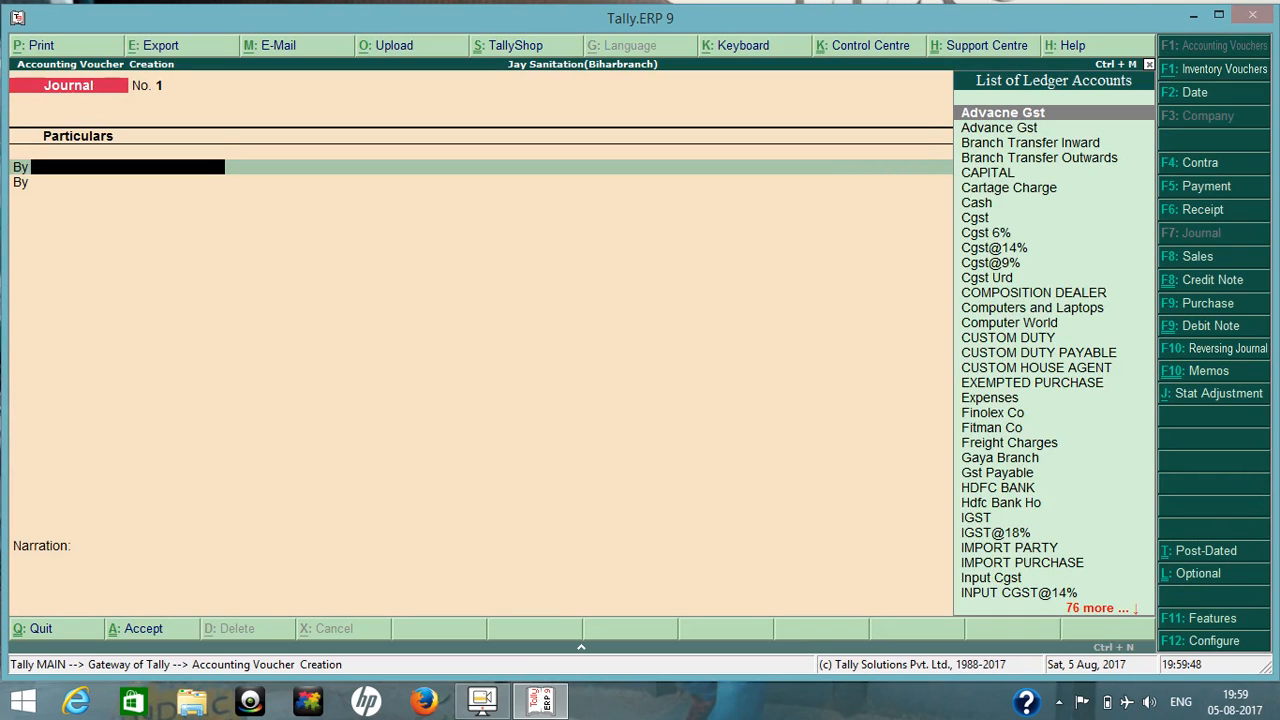
{"action": "type", "text": "Cg"}
{"action": "key", "text": "Down"}
{"action": "key", "text": "Down"}
{"action": "key", "text": "Down"}
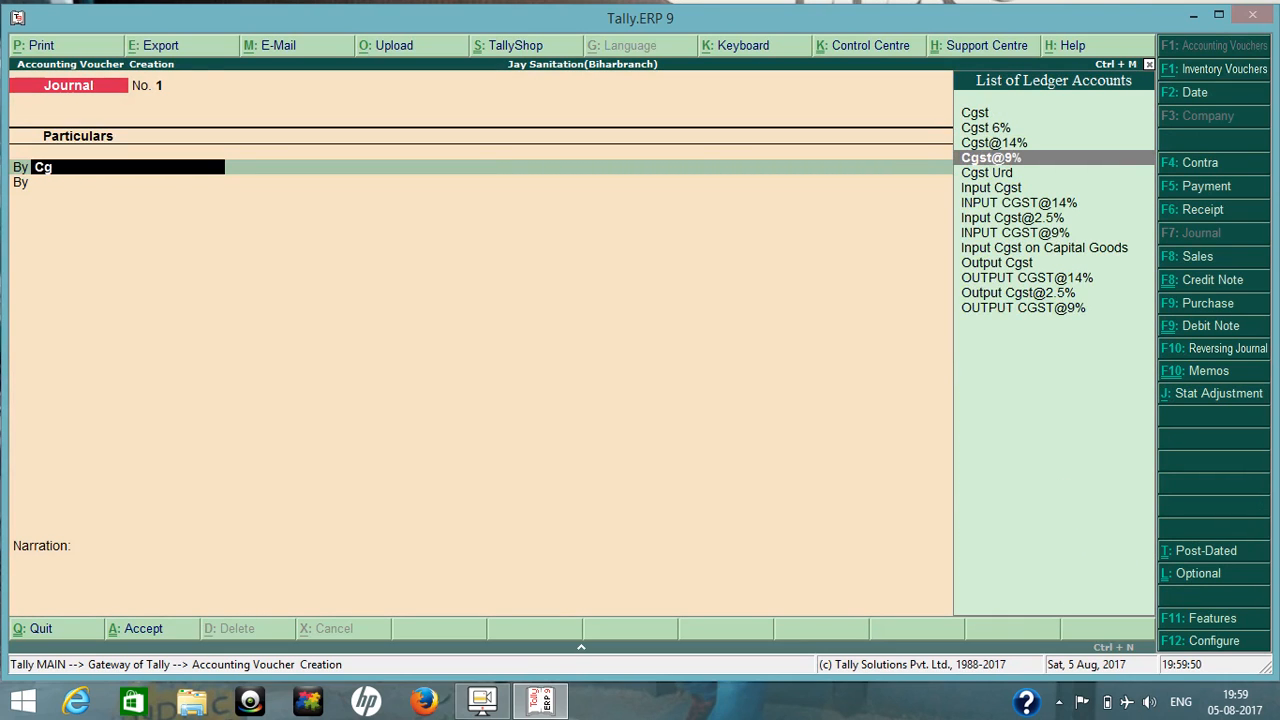
{"action": "key", "text": "Return"}
{"action": "type", "text": "9000"}
{"action": "key", "text": "Return"}
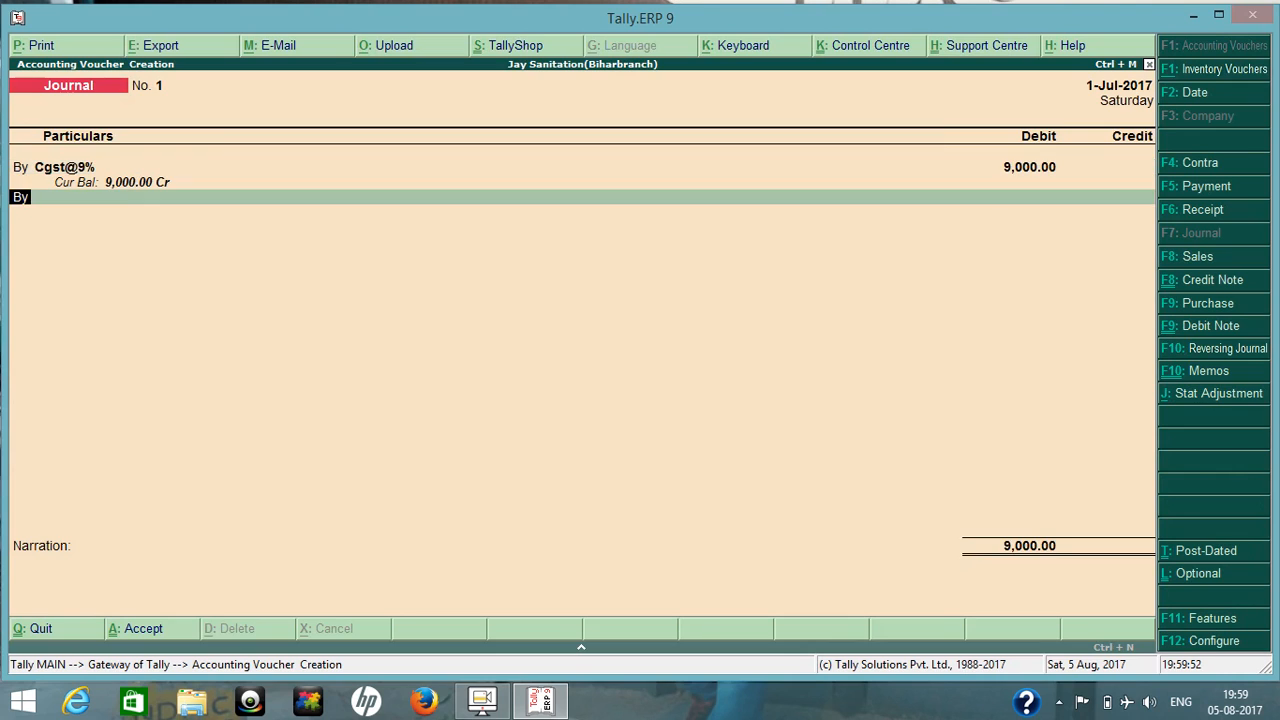
Debit the Sgst@9% ledger with 9,000 on the journal's second line.
{"action": "type", "text": "S"}
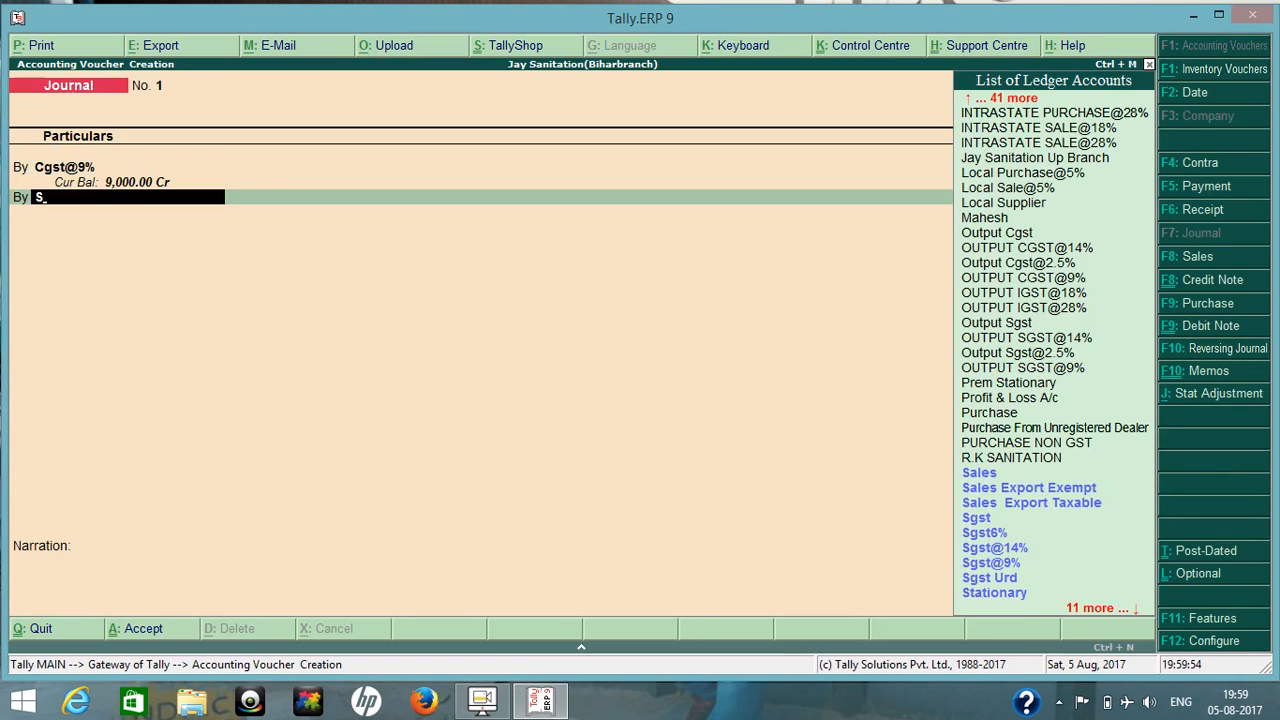
{"action": "key", "text": "Down"}
{"action": "key", "text": "Down"}
{"action": "key", "text": "Down"}
{"action": "key", "text": "Down"}
{"action": "key", "text": "Down"}
{"action": "key", "text": "Down"}
{"action": "key", "text": "Return"}
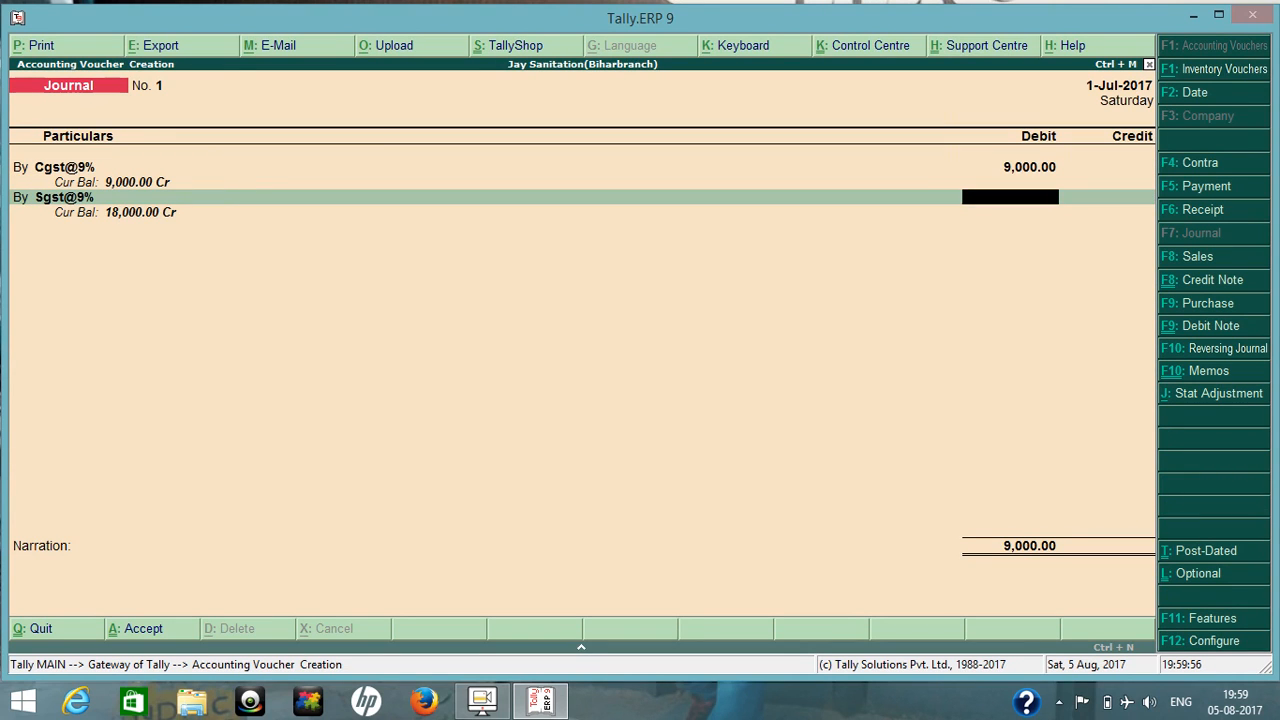
{"action": "type", "text": "9000"}
{"action": "key", "text": "Return"}
Credit LOVELY TRADING with 18,000 in the journal voucher.
{"action": "key", "text": "Return"}
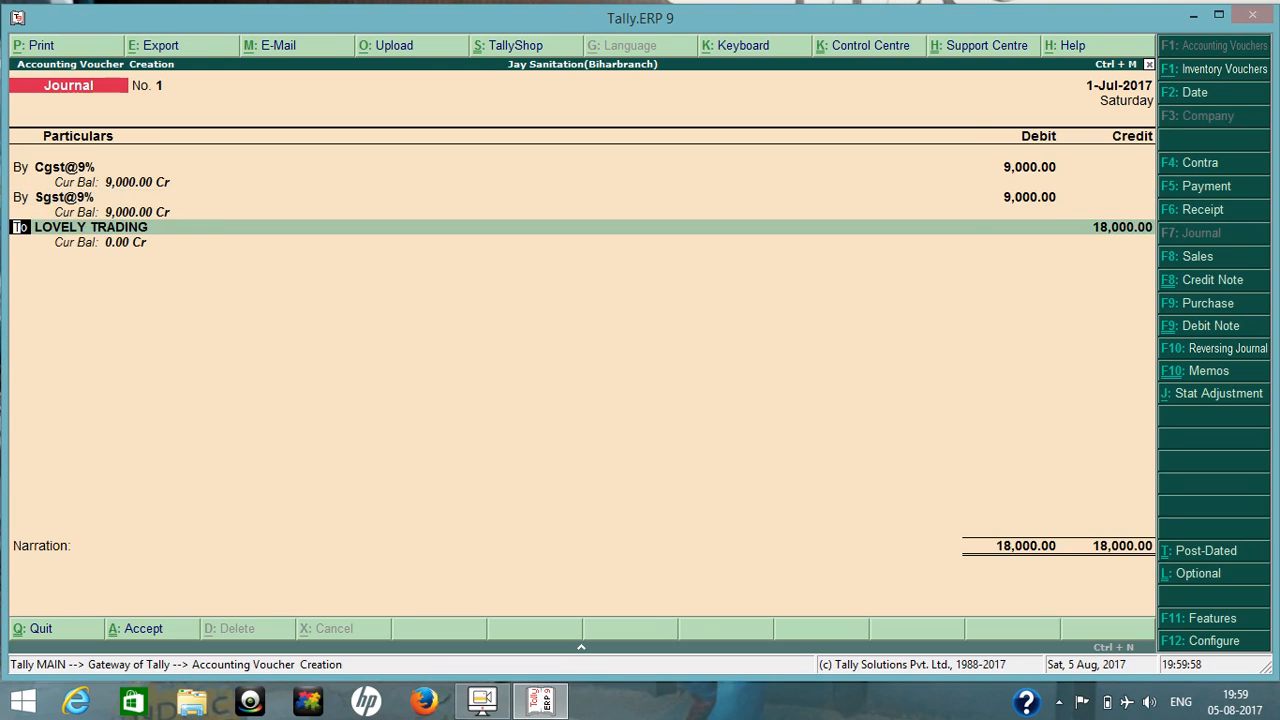
{"action": "key", "text": "Return"}
{"action": "key", "text": "Return"}
{"action": "key", "text": "BackSpace"}
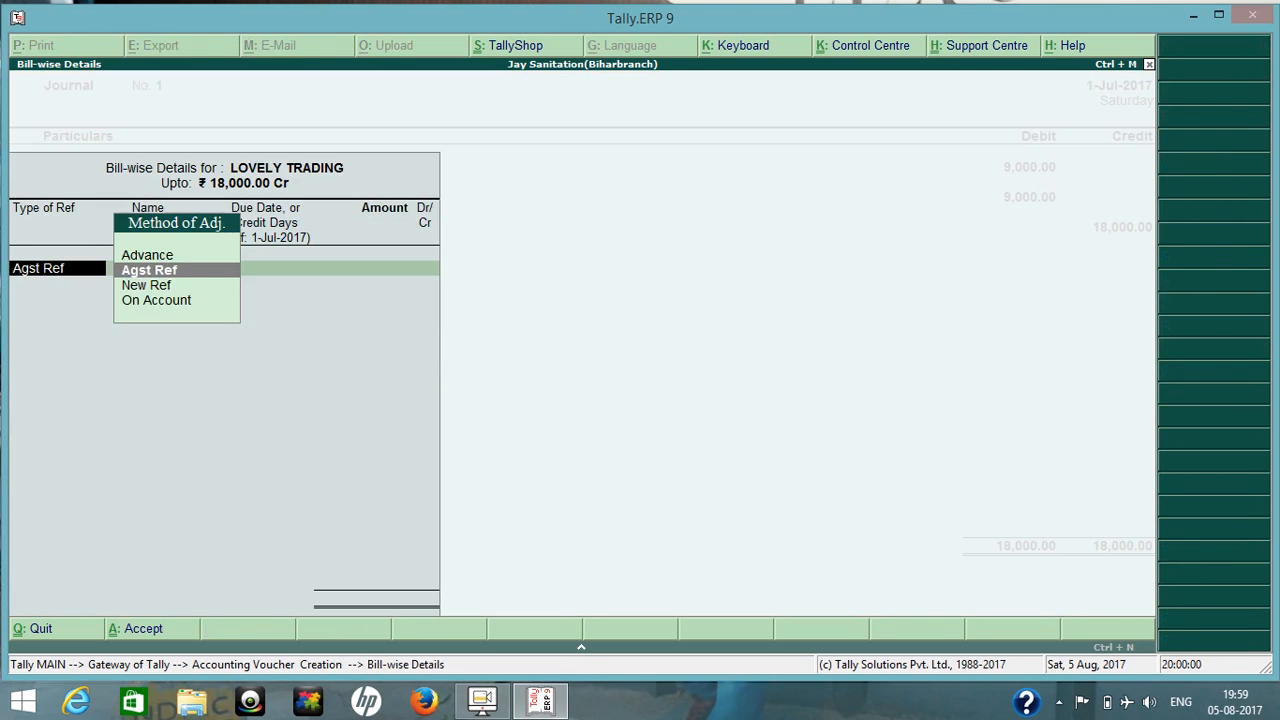
{"action": "key", "text": "Down"}
{"action": "key", "text": "Down"}
{"action": "key", "text": "BackSpace"}
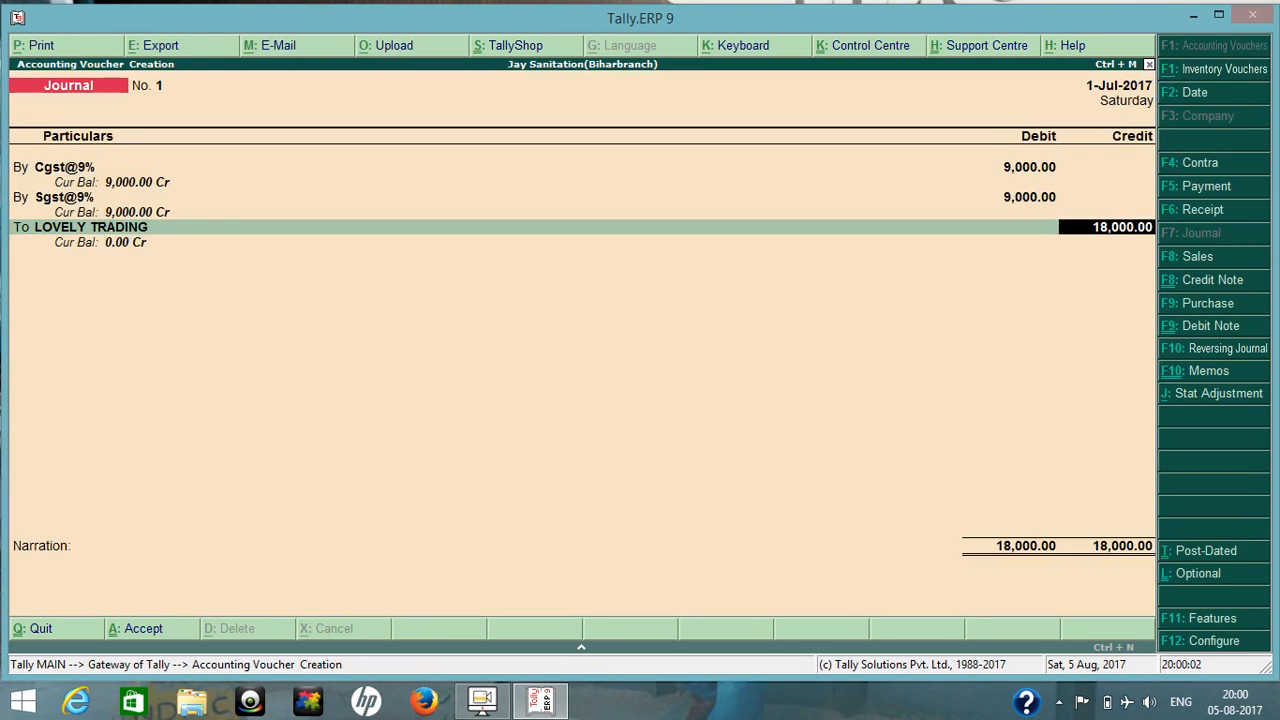
Adjust LOVELY TRADING's 18,000 credit as Agst Ref against pending bill 4, save the journal and return to the Gateway of Tally.
{"action": "key", "text": "Return"}
{"action": "key", "text": "Return"}
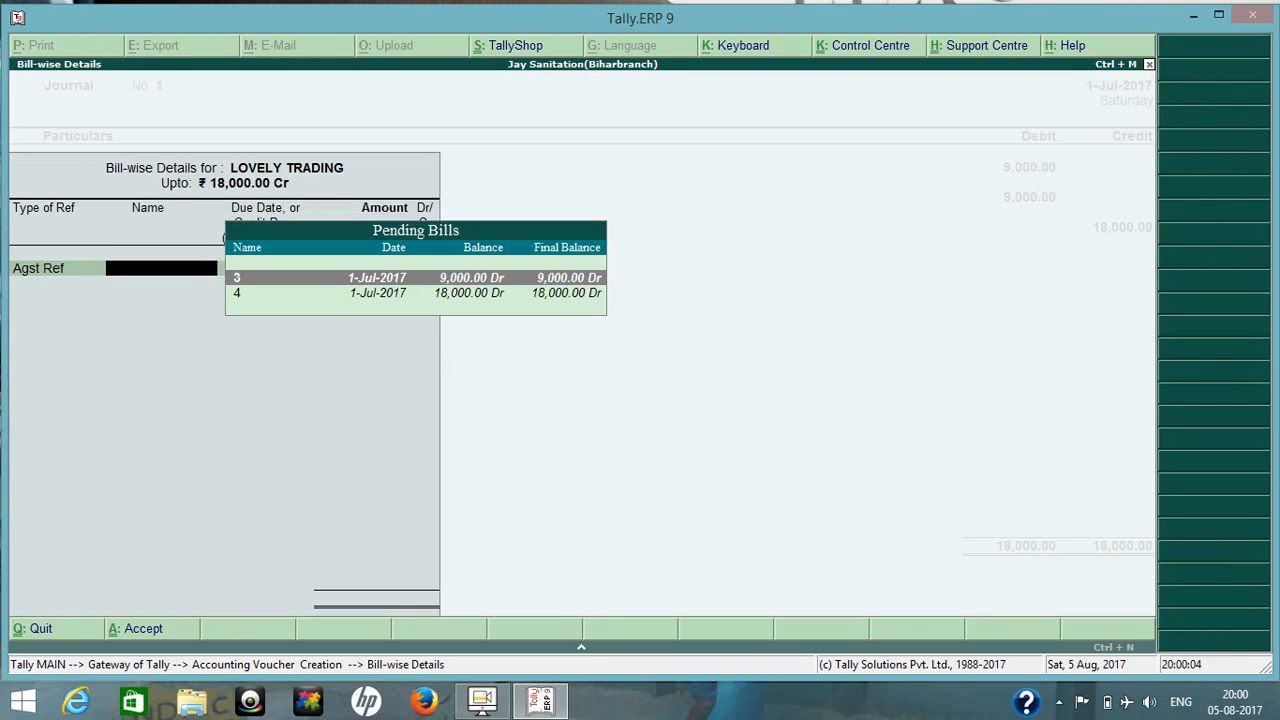
{"action": "key", "text": "Down"}
{"action": "key", "text": "Return"}
{"action": "key", "text": "Return"}
{"action": "key", "text": "Return"}
{"action": "key", "text": "Return"}
{"action": "key", "text": "Return"}
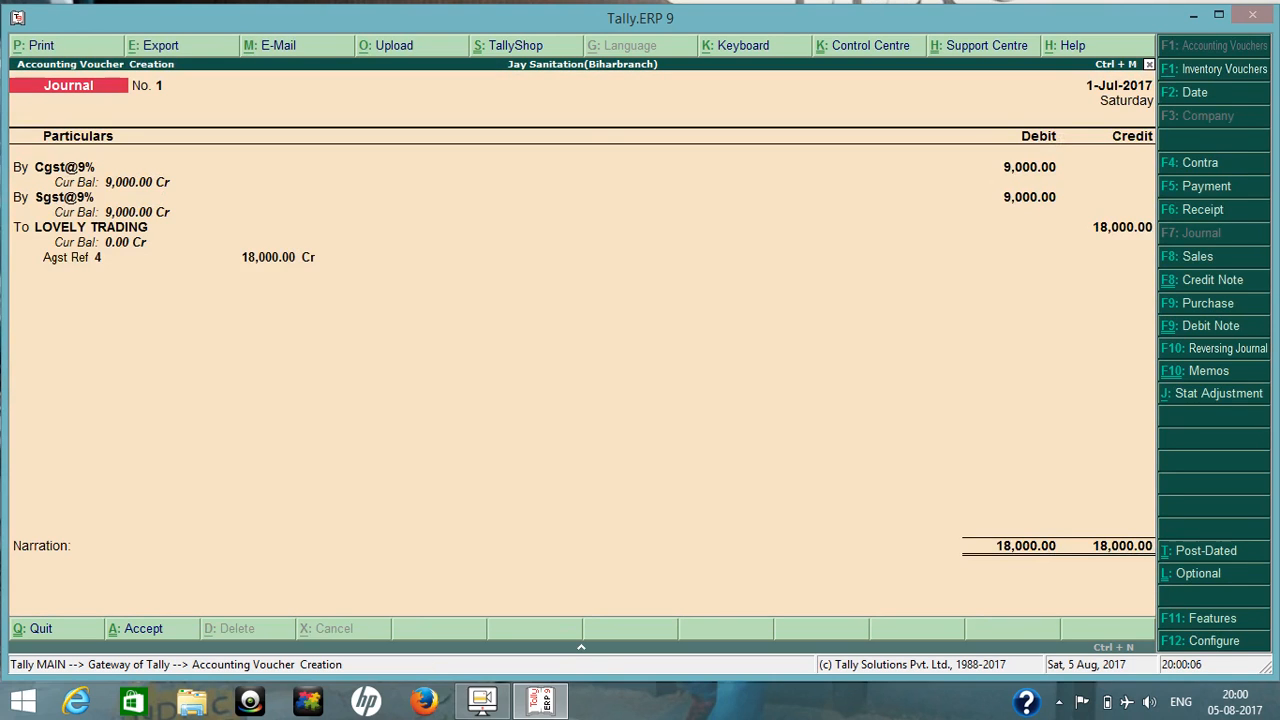
{"action": "key", "text": "Escape"}
{"action": "key", "text": "y"}
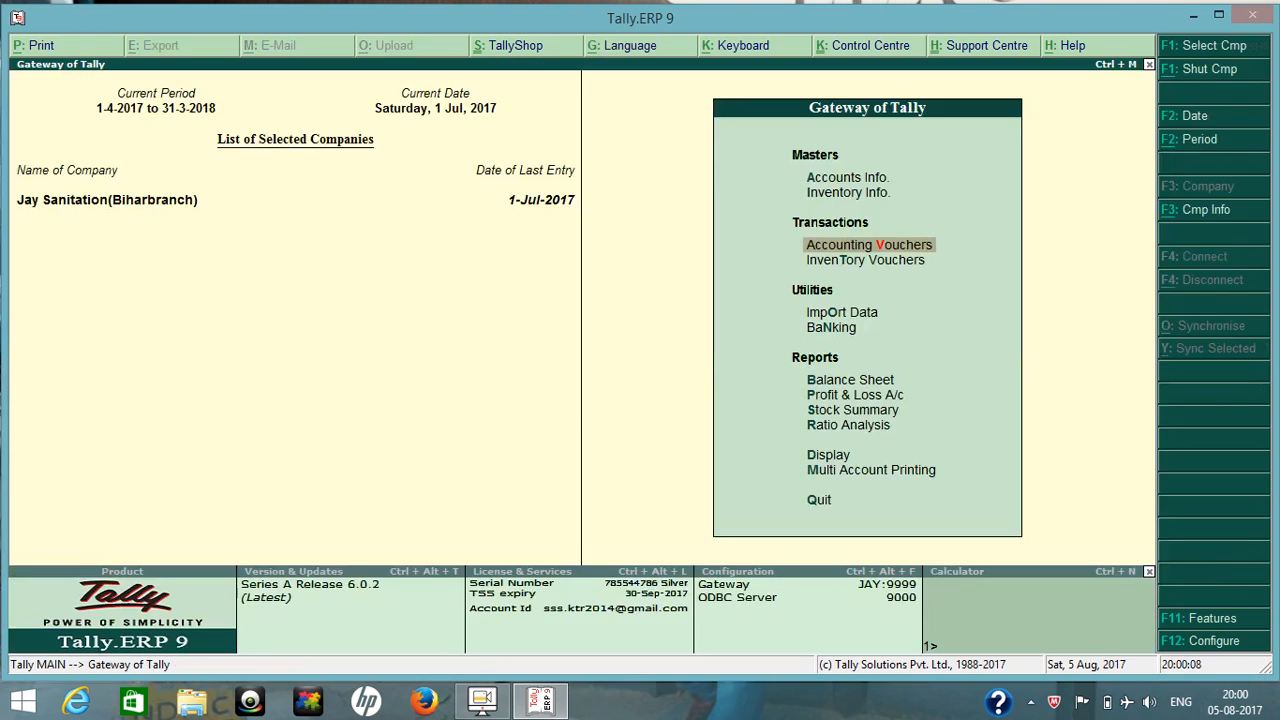
Check Current Assets and the Duties & Taxes amount under Current Liabilities in the Balance Sheet, and return to the Gateway of Tally.
{"action": "key", "text": "b"}
{"action": "key", "text": "Right"}
{"action": "key", "text": "Down"}
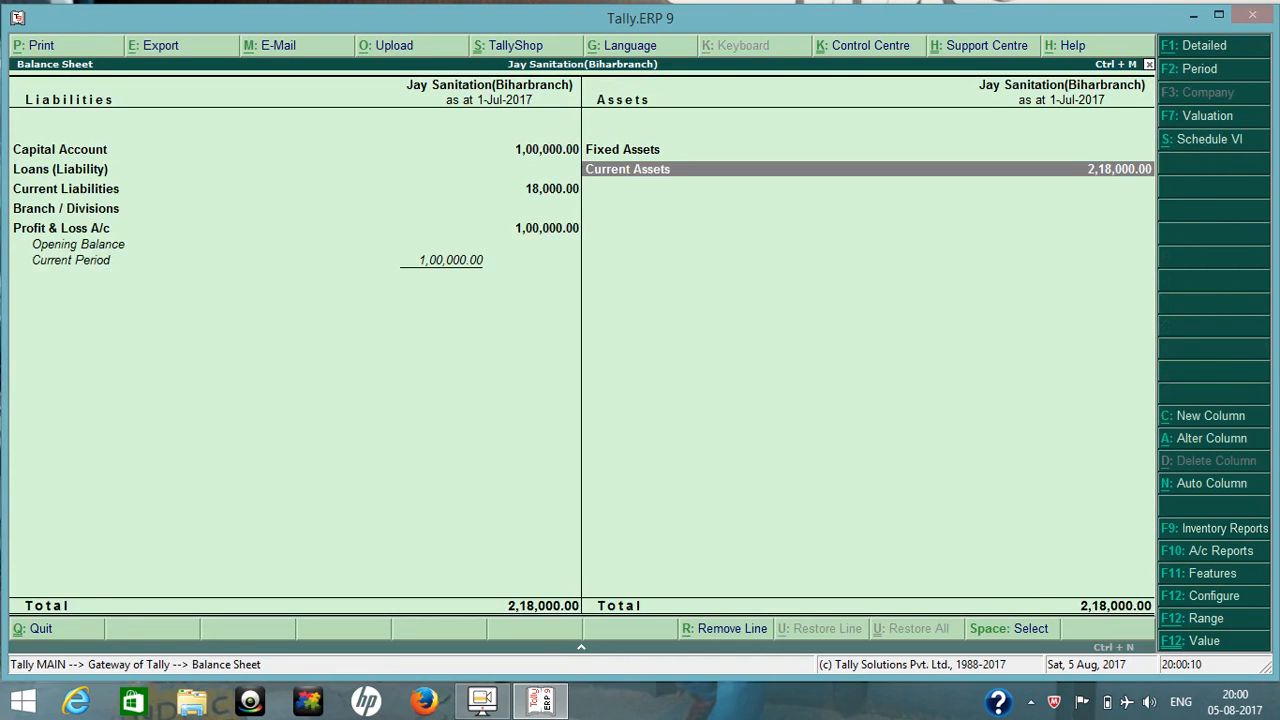
{"action": "key", "text": "Return"}
{"action": "key", "text": "Escape"}
{"action": "key", "text": "Left"}
{"action": "key", "text": "Down"}
{"action": "key", "text": "Return"}
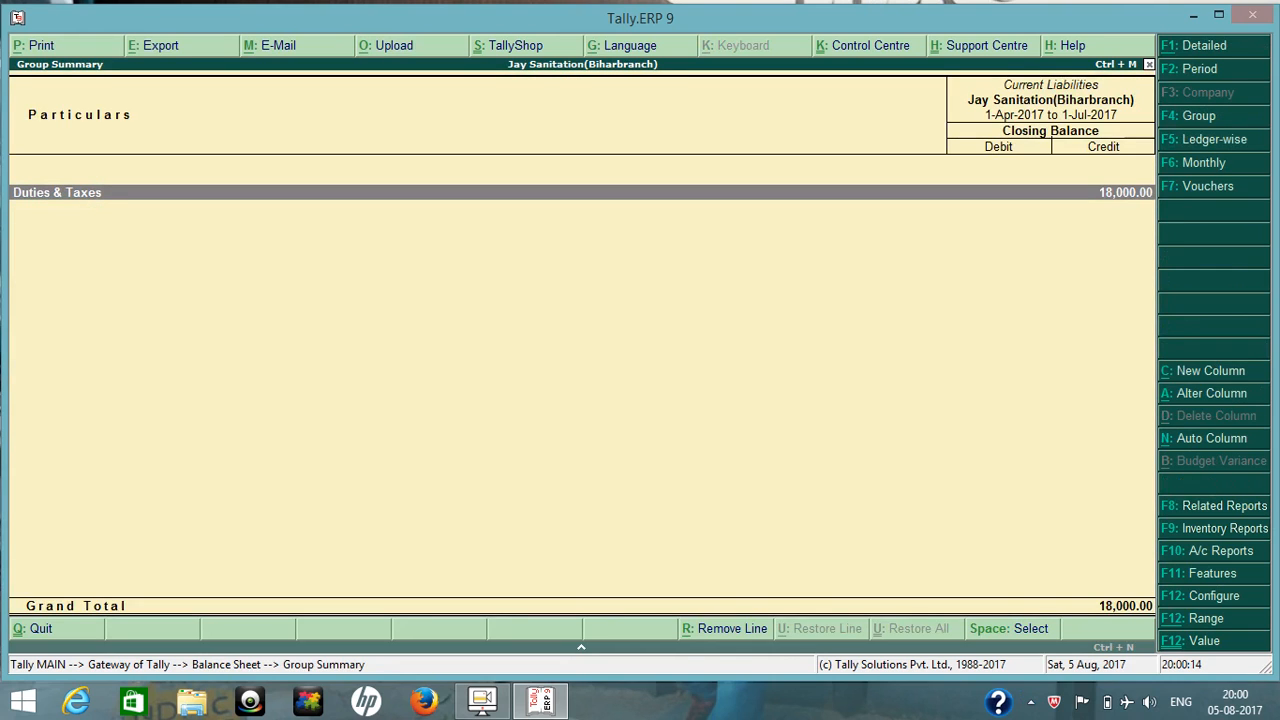
{"action": "key", "text": "Escape"}
{"action": "key", "text": "Escape"}
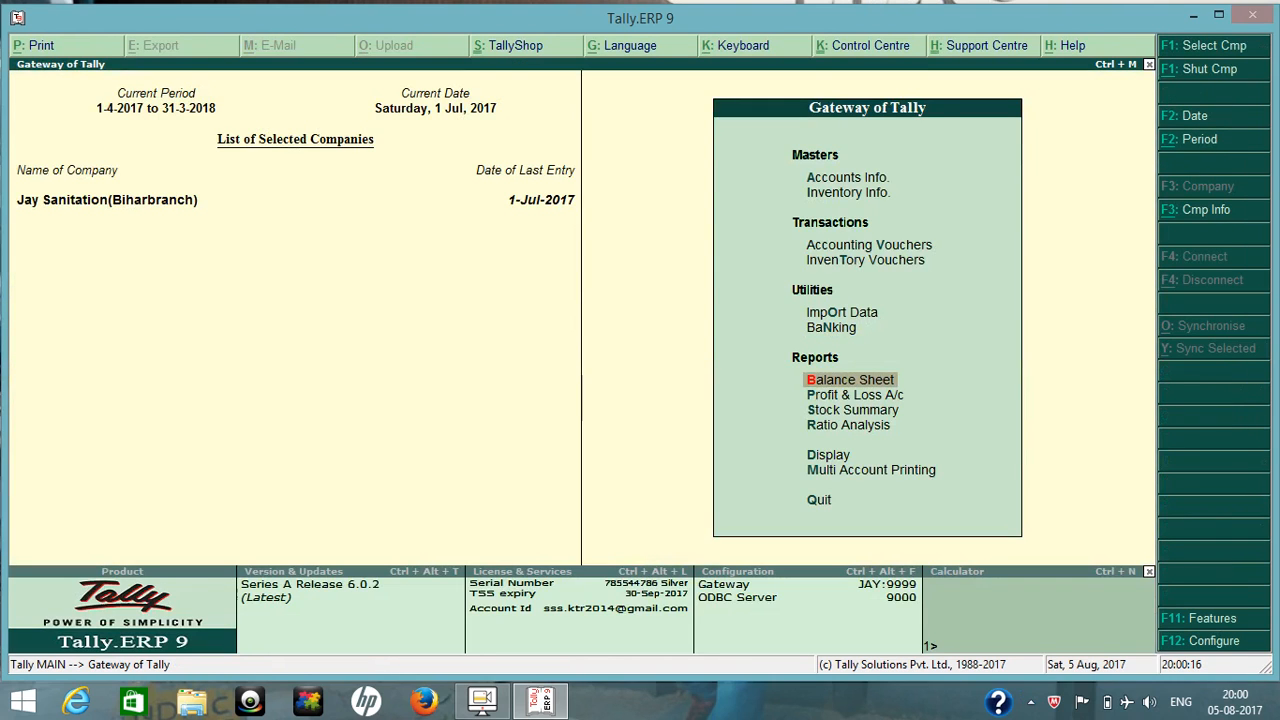
Start a credit note in invoice mode for original invoice no. 1 dated 1-Jul-2017.
{"action": "key", "text": "v"}
{"action": "key", "text": "F7"}
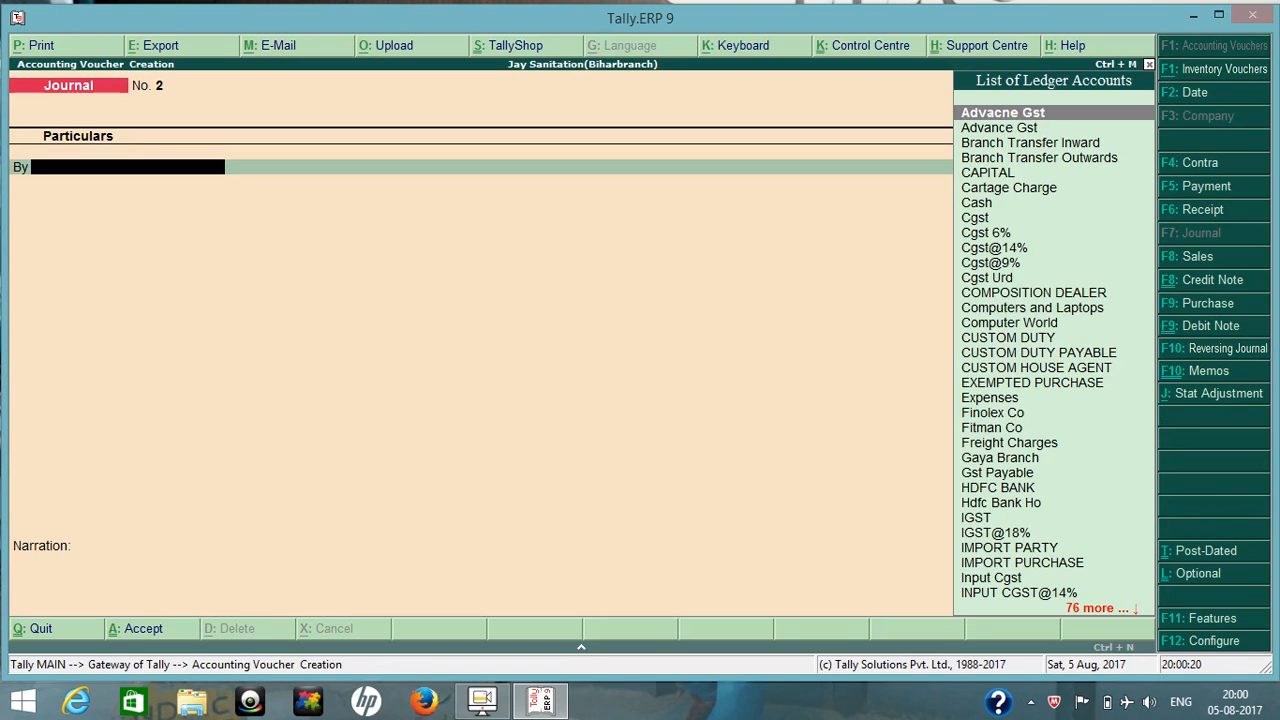
{"action": "key", "text": "ctrl+F8"}
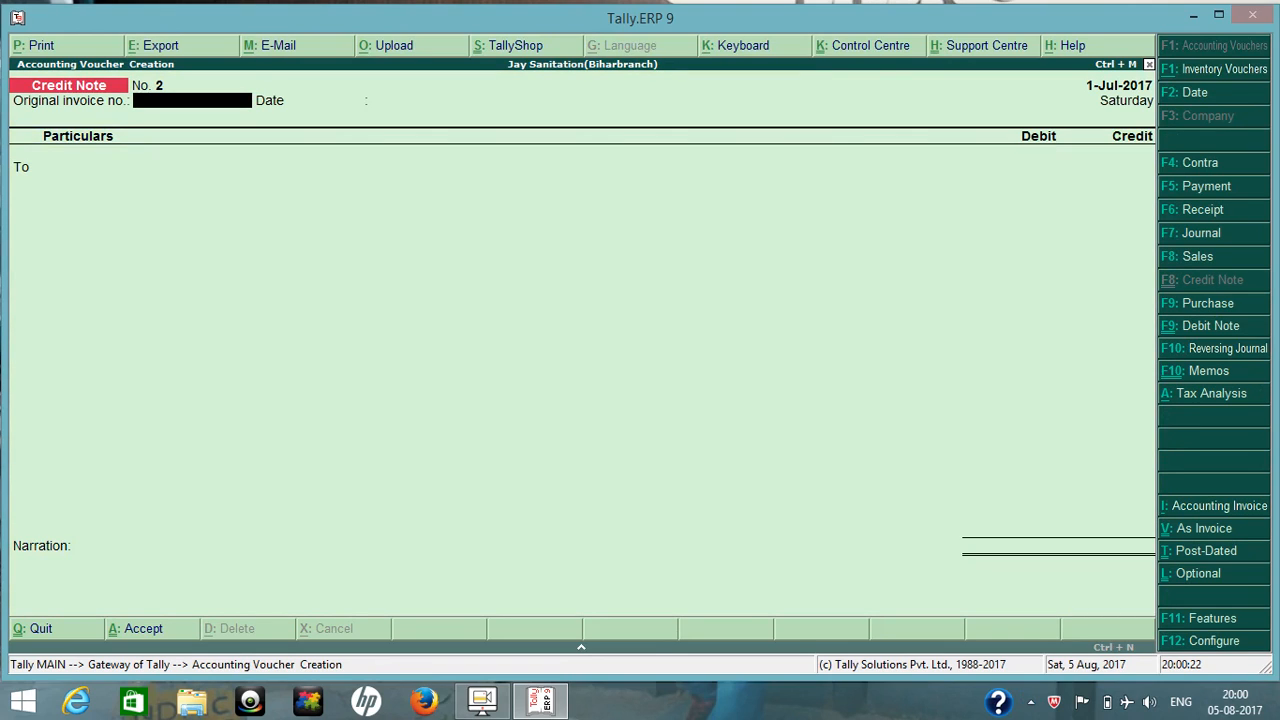
{"action": "key", "text": "ctrl+v"}
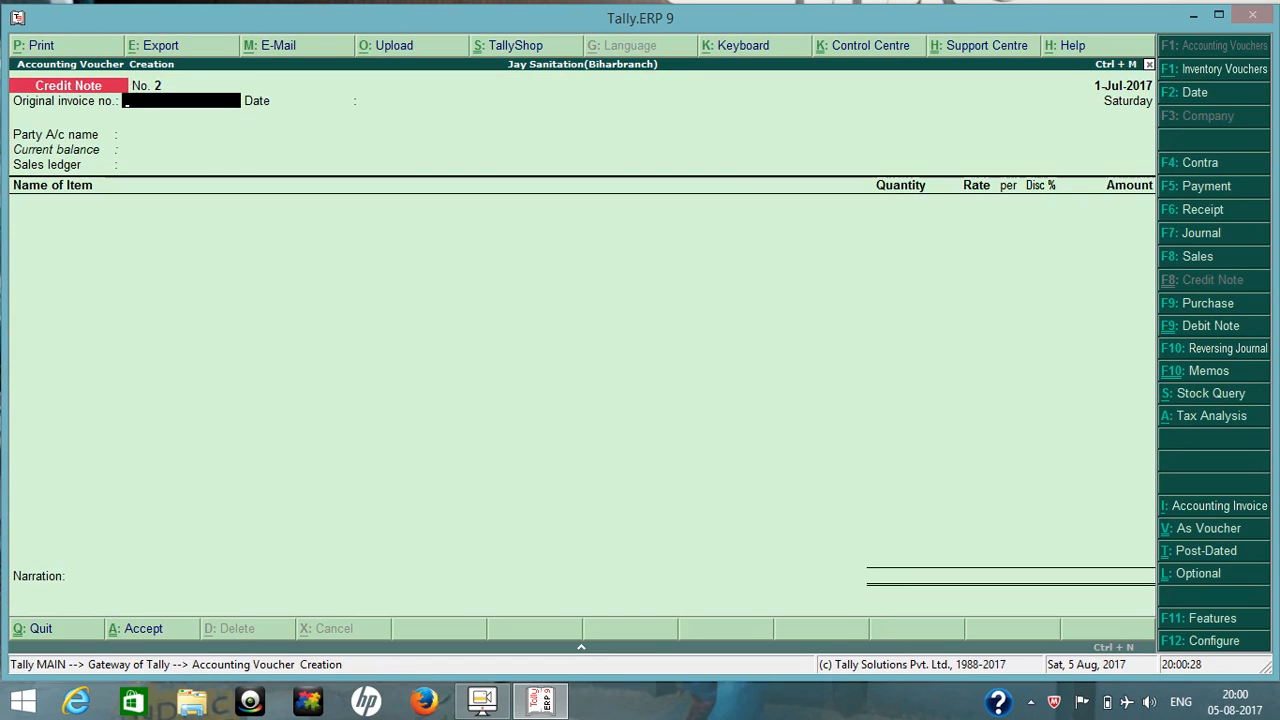
{"action": "type", "text": "2"}
{"action": "key", "text": "Return"}
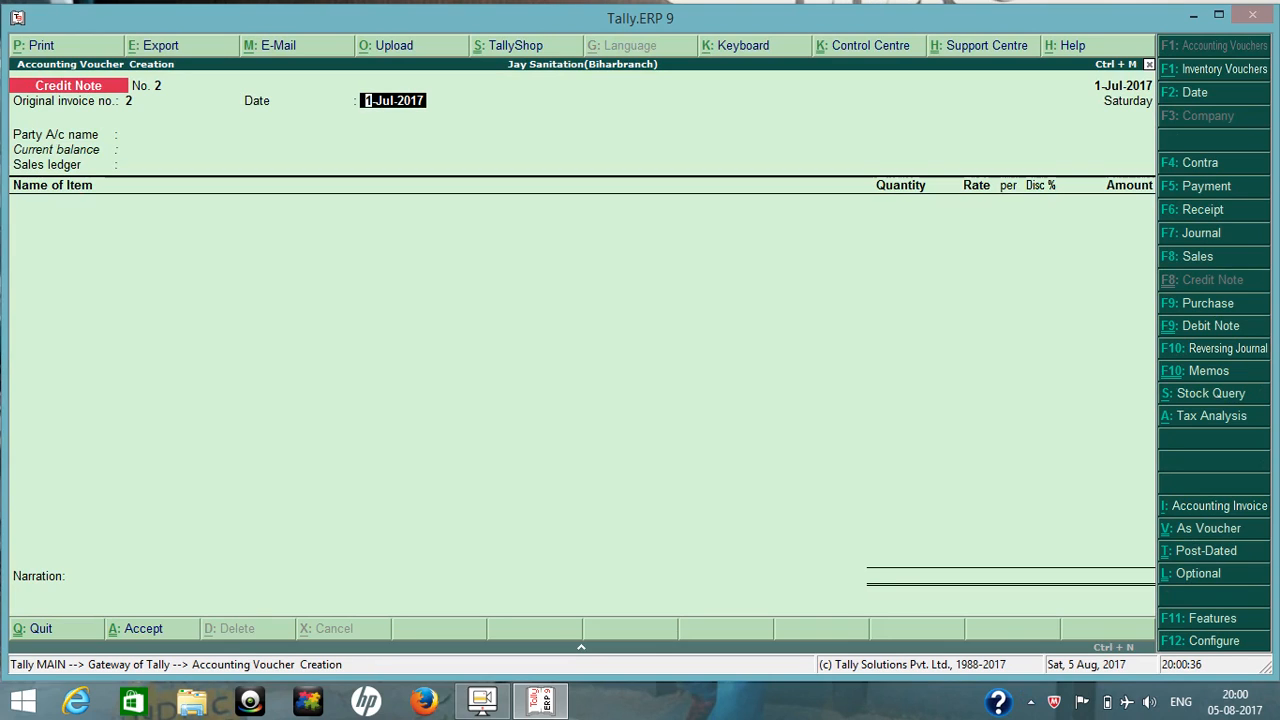
{"action": "key", "text": "BackSpace"}
{"action": "type", "text": "1"}
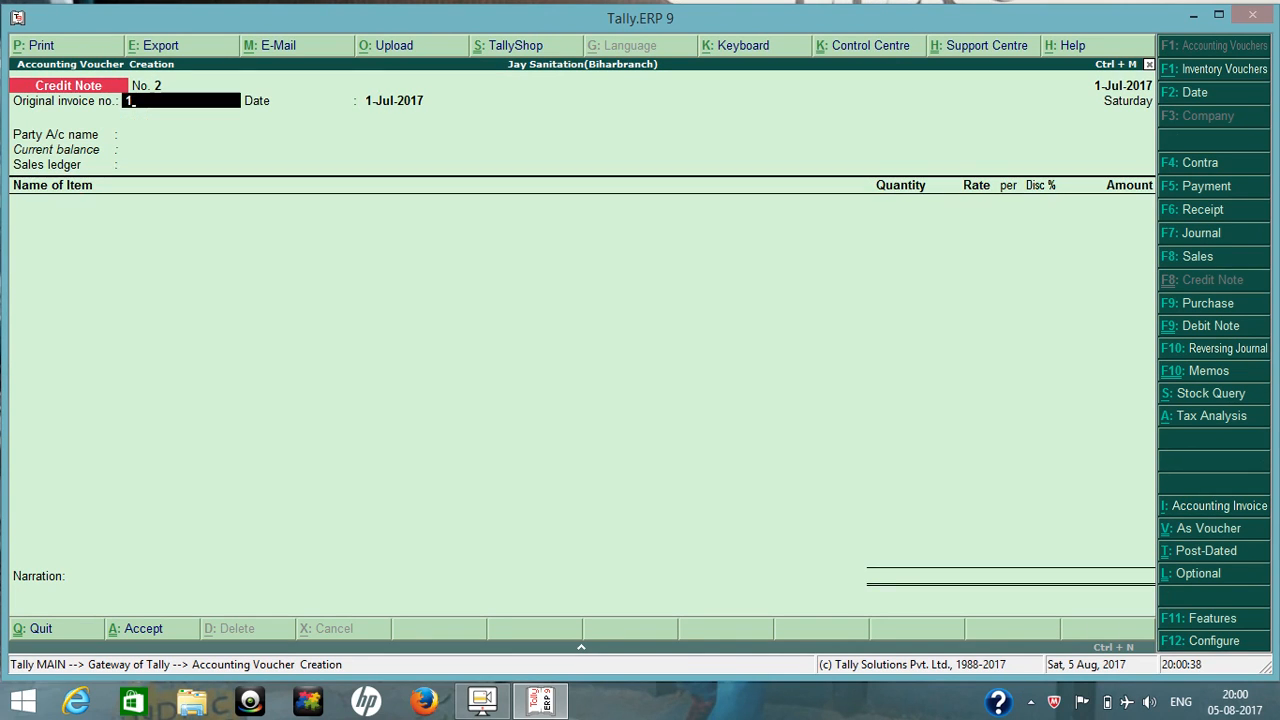
{"action": "key", "text": "Return"}
{"action": "key", "text": "Return"}
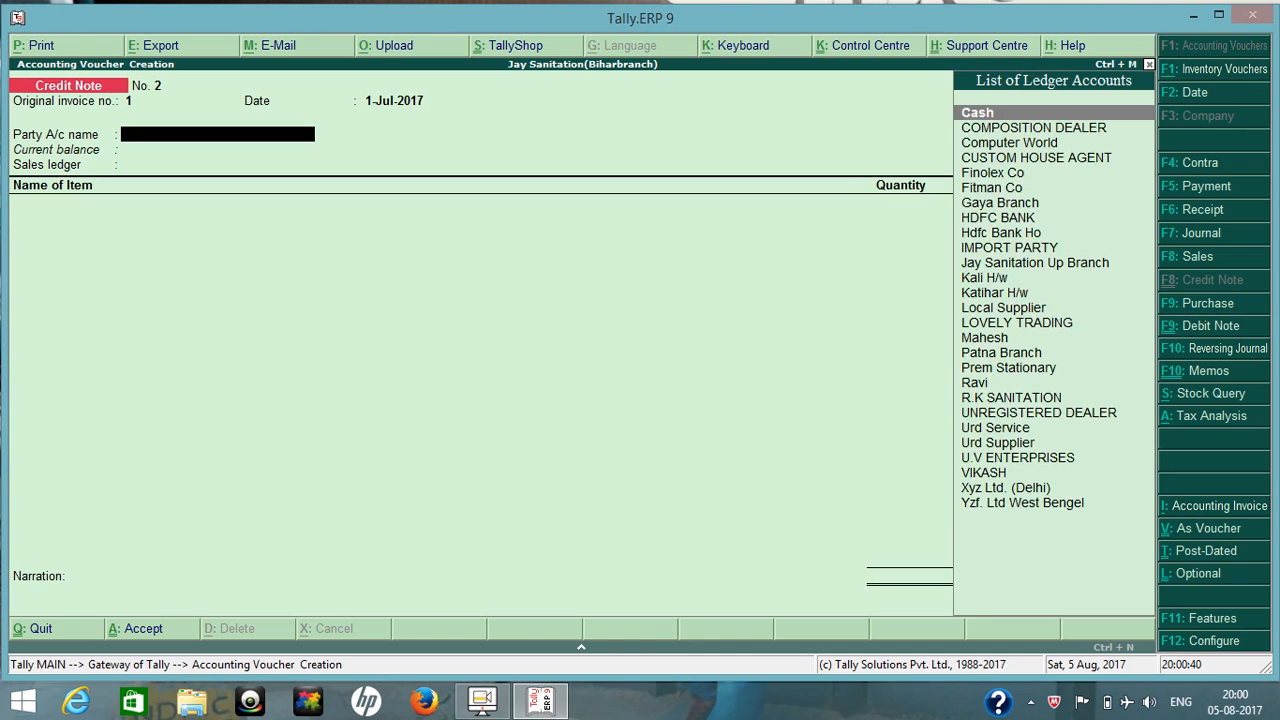
Choose LOVELY TRADING as the party, accepting its buyer details, and INTRASTATE SALE@18% as the sales ledger.
{"action": "type", "text": "Lo"}
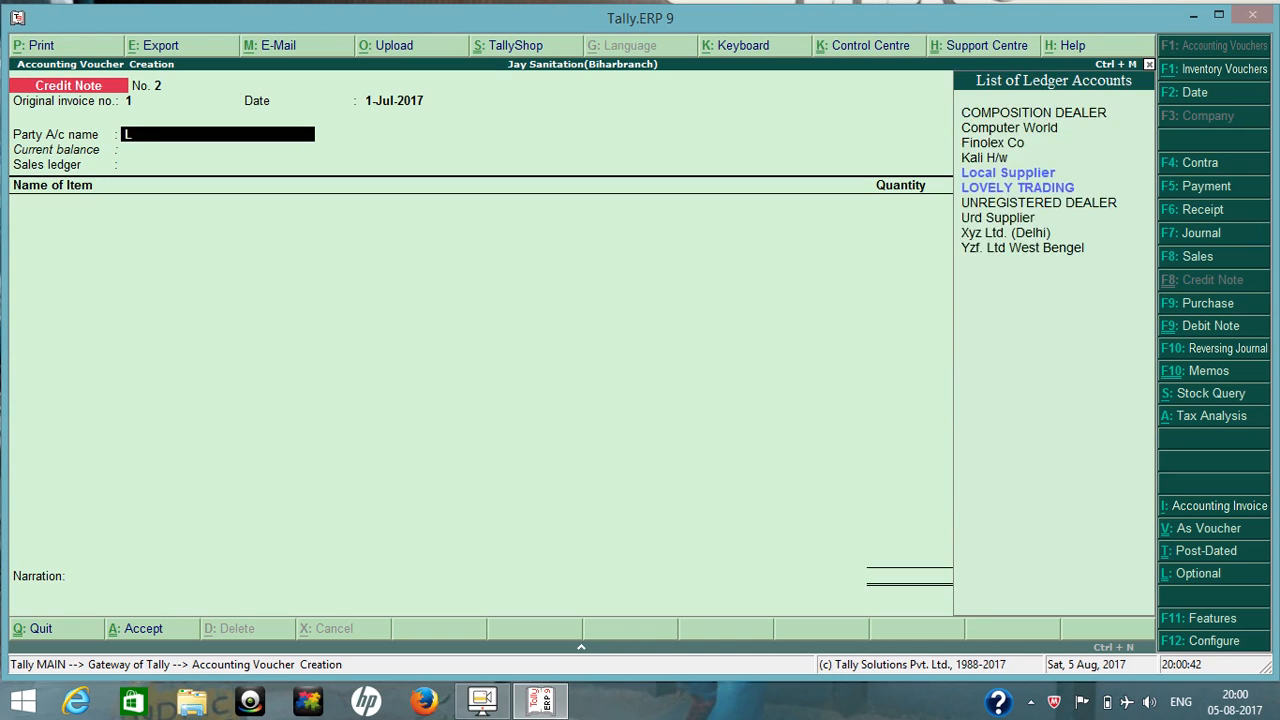
{"action": "key", "text": "Down"}
{"action": "key", "text": "Return"}
{"action": "key", "text": "Return"}
{"action": "key", "text": "Return"}
{"action": "key", "text": "Return"}
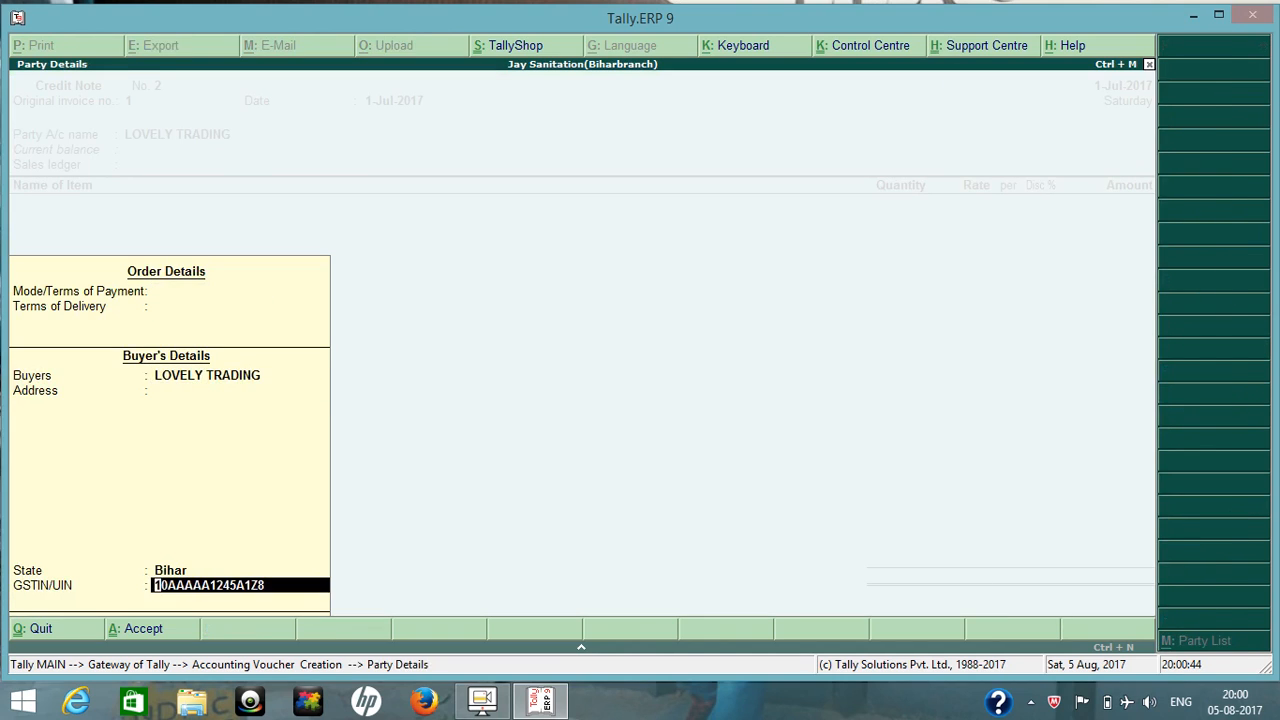
{"action": "key", "text": "Return"}
{"action": "type", "text": "In"}
{"action": "key", "text": "Down"}
{"action": "key", "text": "Down"}
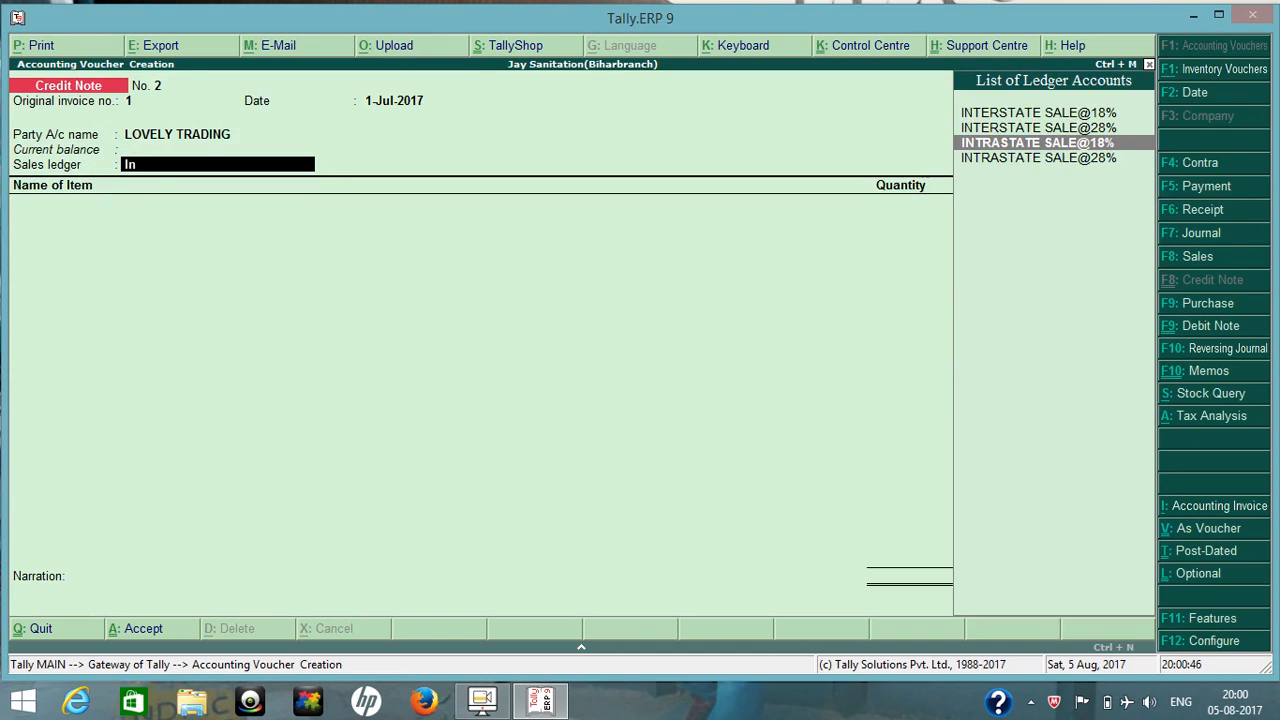
{"action": "key", "text": "Return"}
Add the item PIPE 1" from the Delhi godown with 100 PCS at a rate of 1,000.
{"action": "type", "text": "Pip"}
{"action": "key", "text": "Return"}
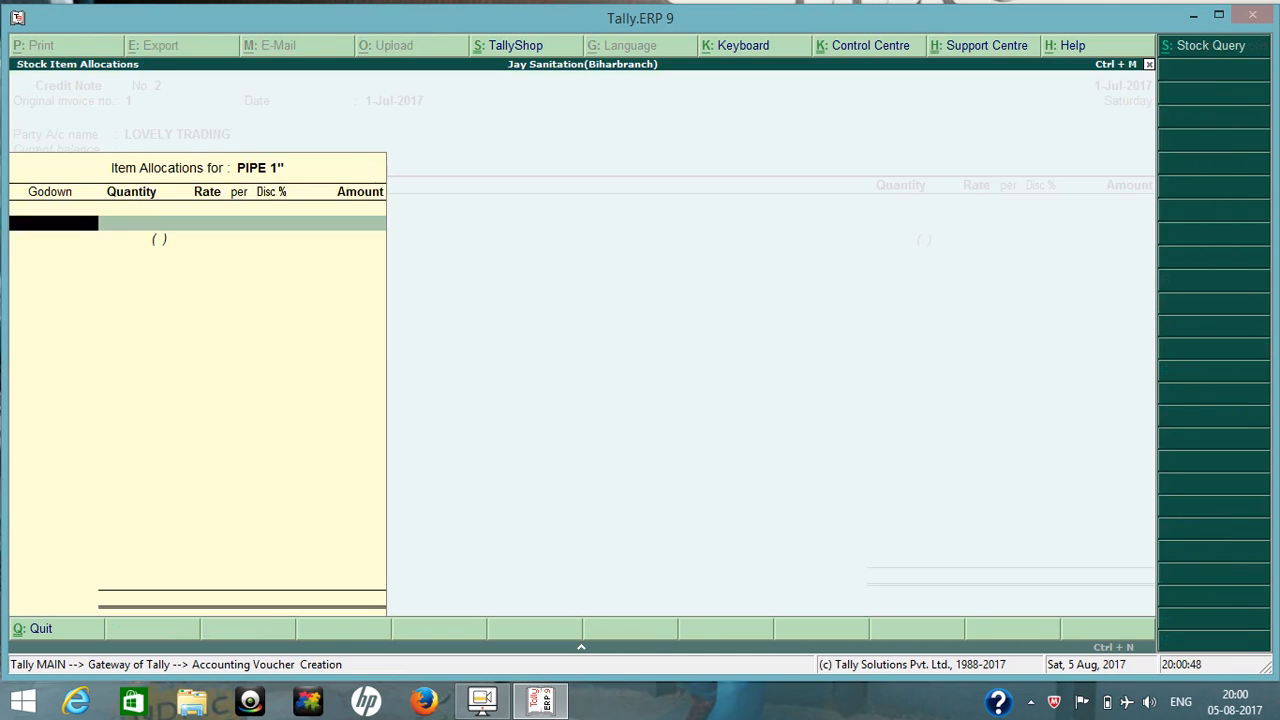
{"action": "key", "text": "Return"}
{"action": "type", "text": "100"}
{"action": "key", "text": "Return"}
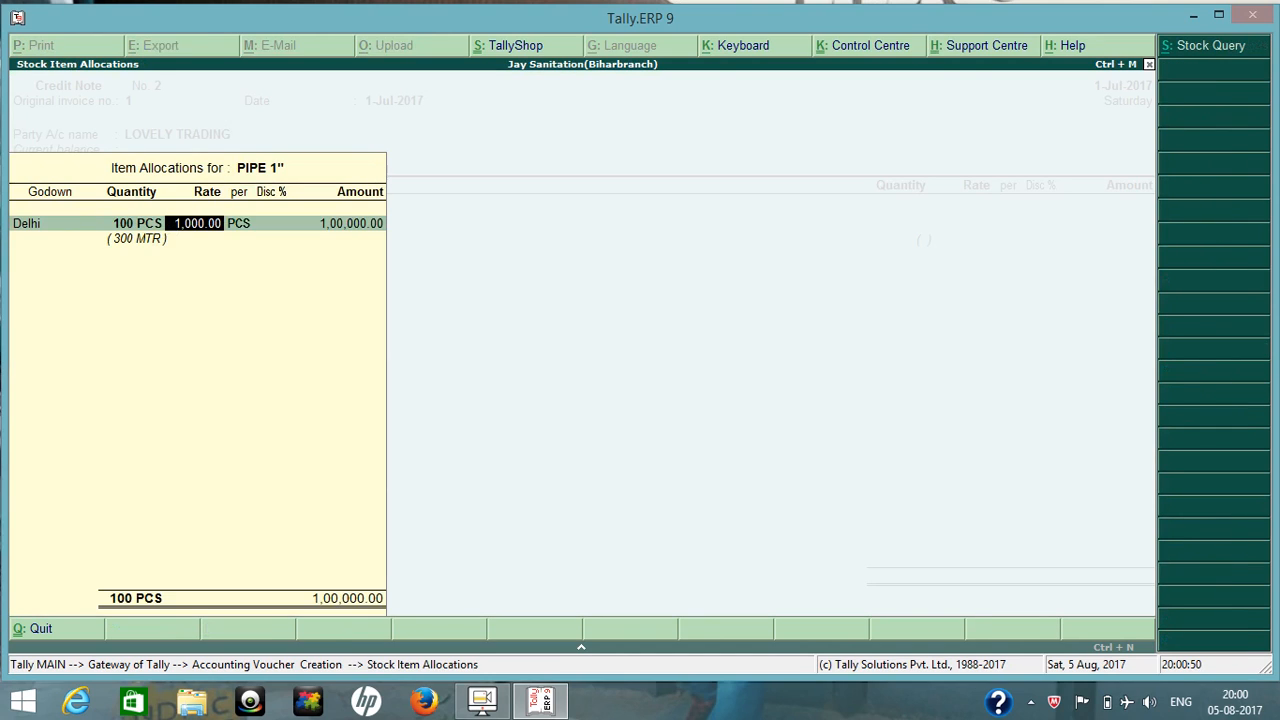
{"action": "key", "text": "Return"}
{"action": "key", "text": "Return"}
{"action": "key", "text": "Return"}
{"action": "key", "text": "Return"}
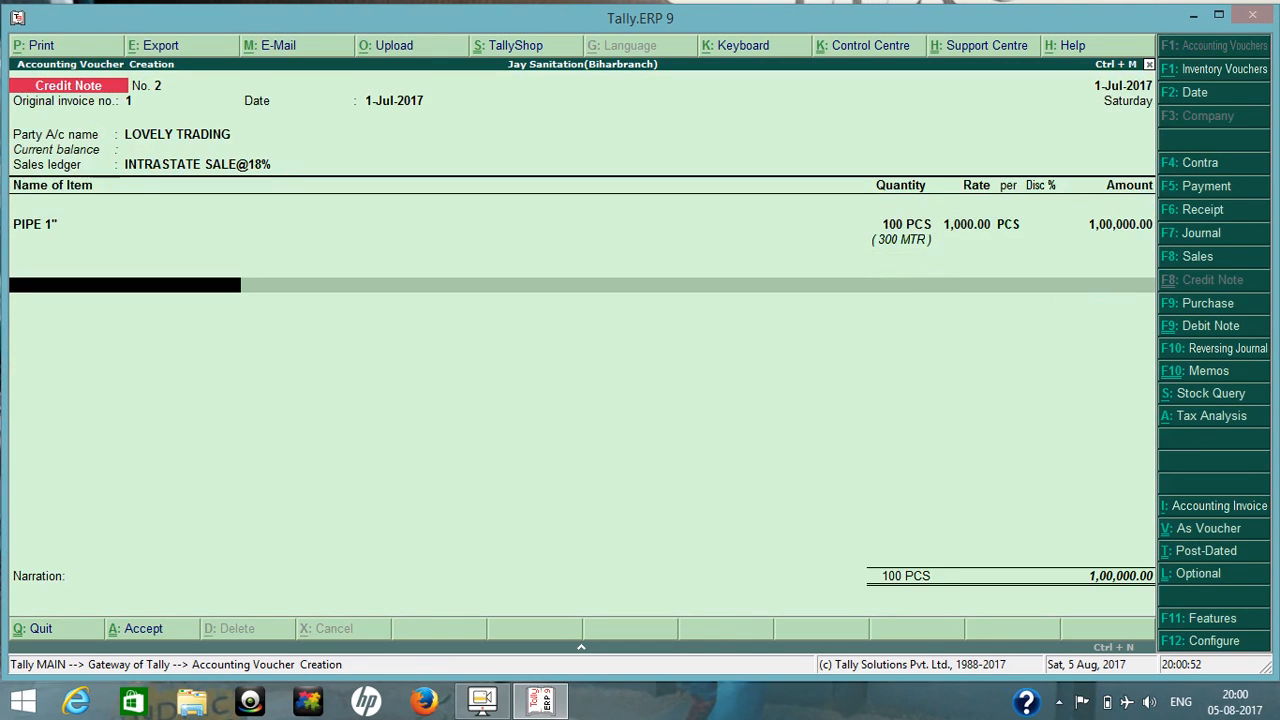
Add the Cgst@9% tax ledger below the item, accepting its calculated amount.
{"action": "type", "text": "Cg"}
{"action": "key", "text": "Down"}
{"action": "key", "text": "Down"}
{"action": "key", "text": "Down"}
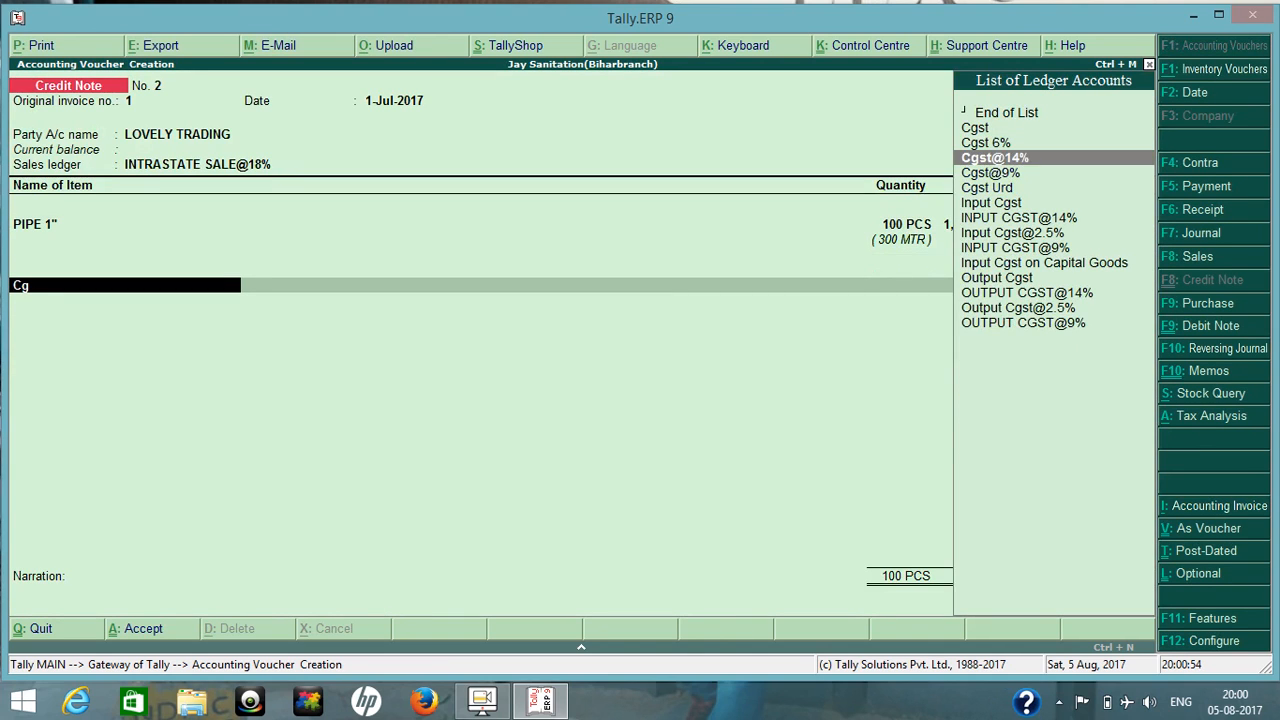
{"action": "key", "text": "Return"}
{"action": "key", "text": "Return"}
Add the Sgst@9% tax ledger below Cgst@9%, accepting its calculated amount.
{"action": "type", "text": "Sg"}
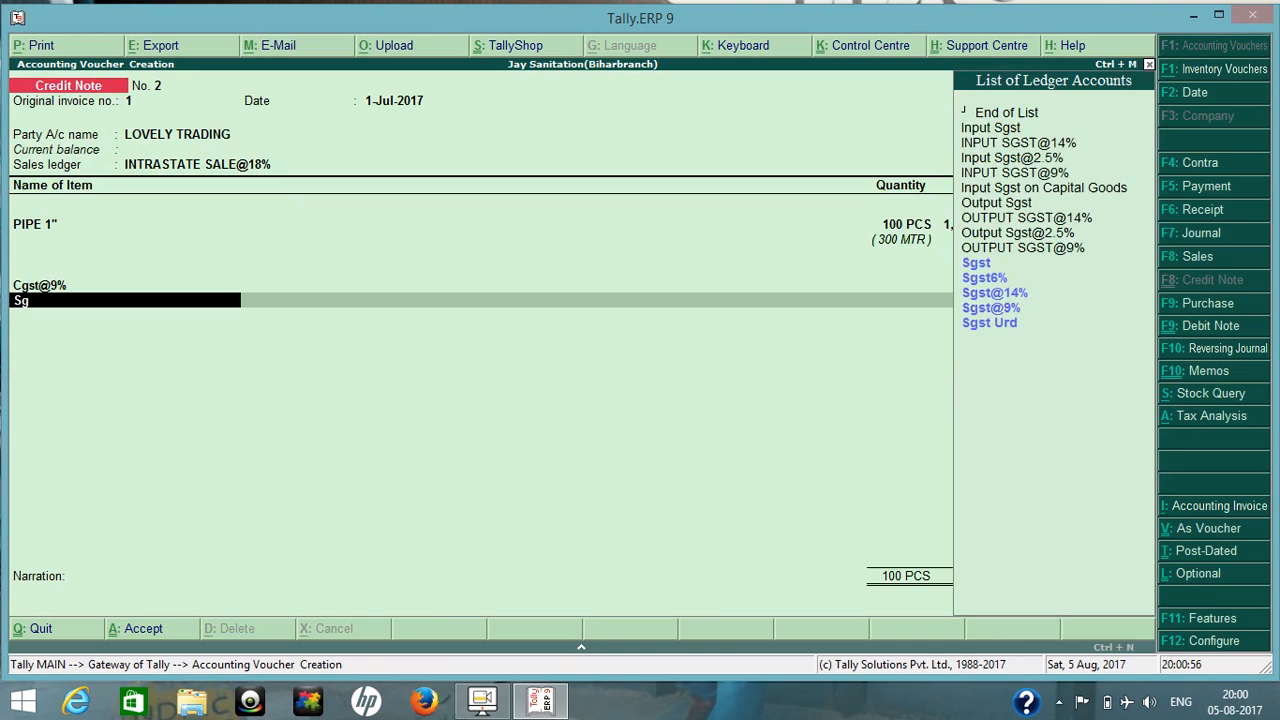
{"action": "key", "text": "Down"}
{"action": "key", "text": "Down"}
{"action": "key", "text": "Down"}
{"action": "key", "text": "Return"}
End the ledger list and complete LOVELY TRADING's bill-wise allocation, continuing to the credit note's narration.
{"action": "key", "text": "Return"}
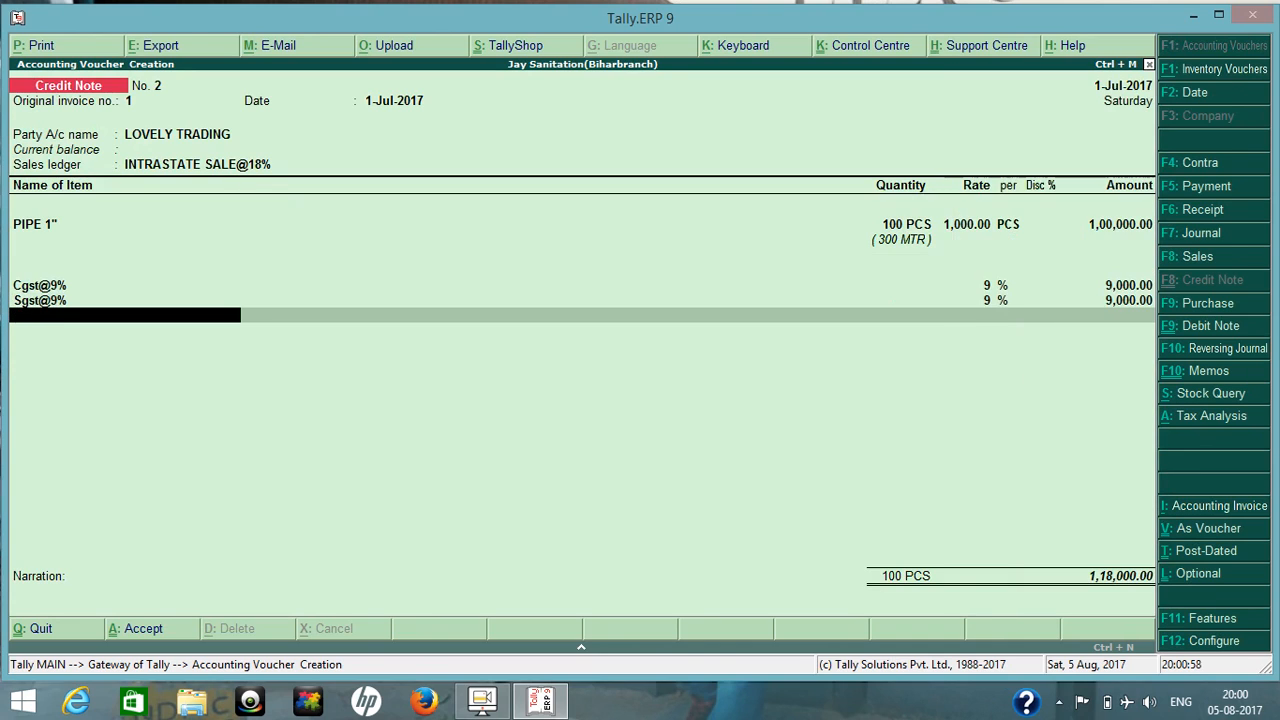
{"action": "key", "text": "Return"}
{"action": "key", "text": "Down"}
{"action": "key", "text": "Down"}
Save LOVELY TRADING's credit note without a narration and leave voucher entry.
{"action": "key", "text": "Return"}
{"action": "key", "text": "Return"}
{"action": "key", "text": "Return"}
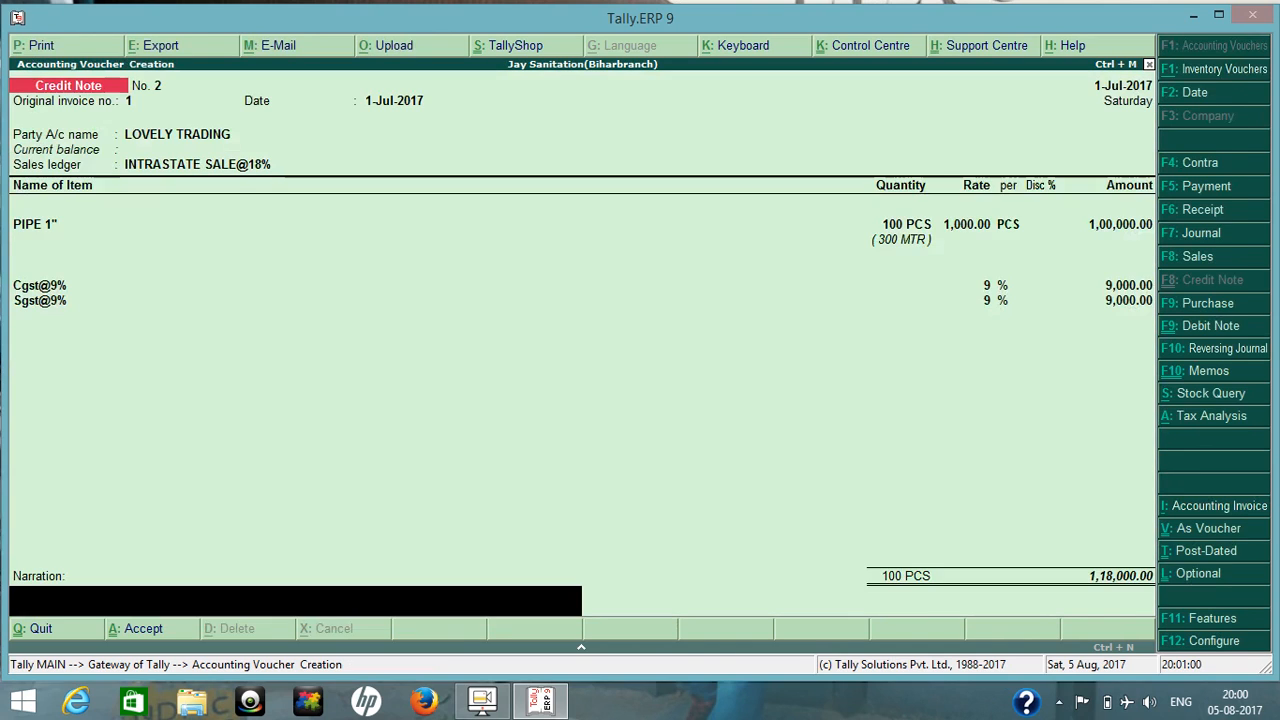
{"action": "key", "text": "Return"}
{"action": "key", "text": "Return"}
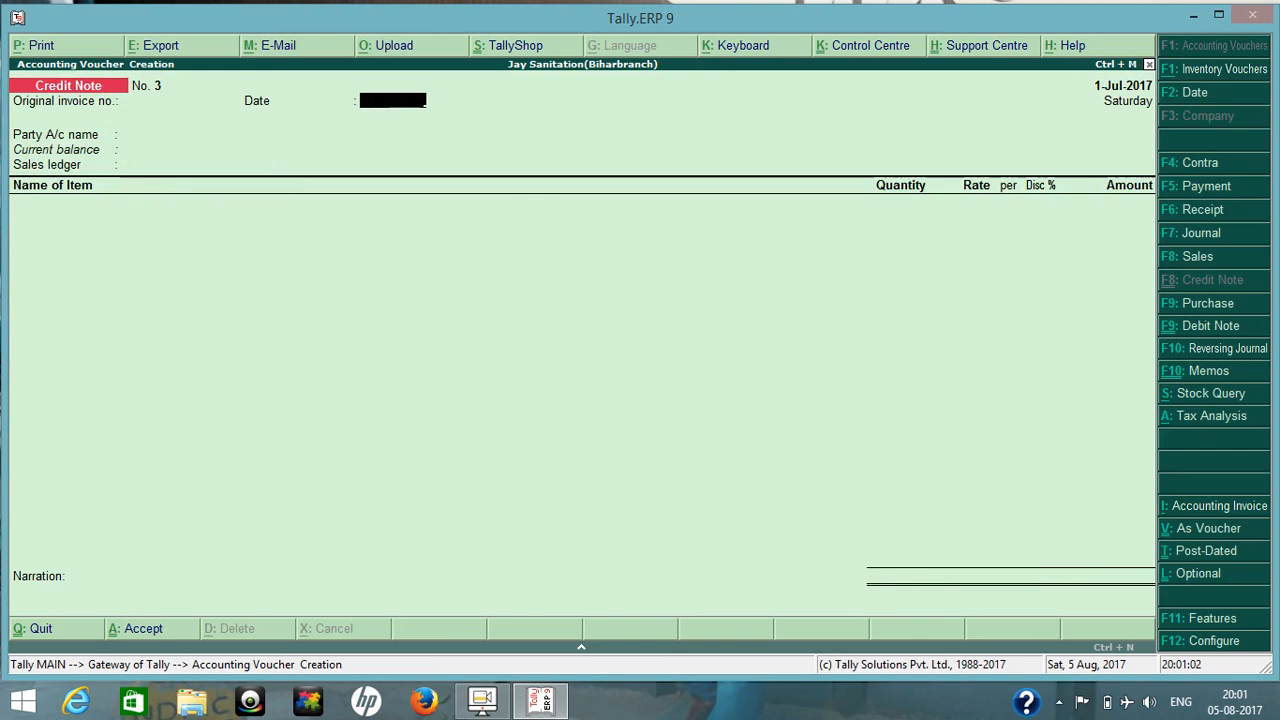
{"action": "key", "text": "Escape"}
Examine the Current Assets group breakdown in the Balance Sheet, including Sundry Debtors, and return to the Gateway.
{"action": "key", "text": "b"}
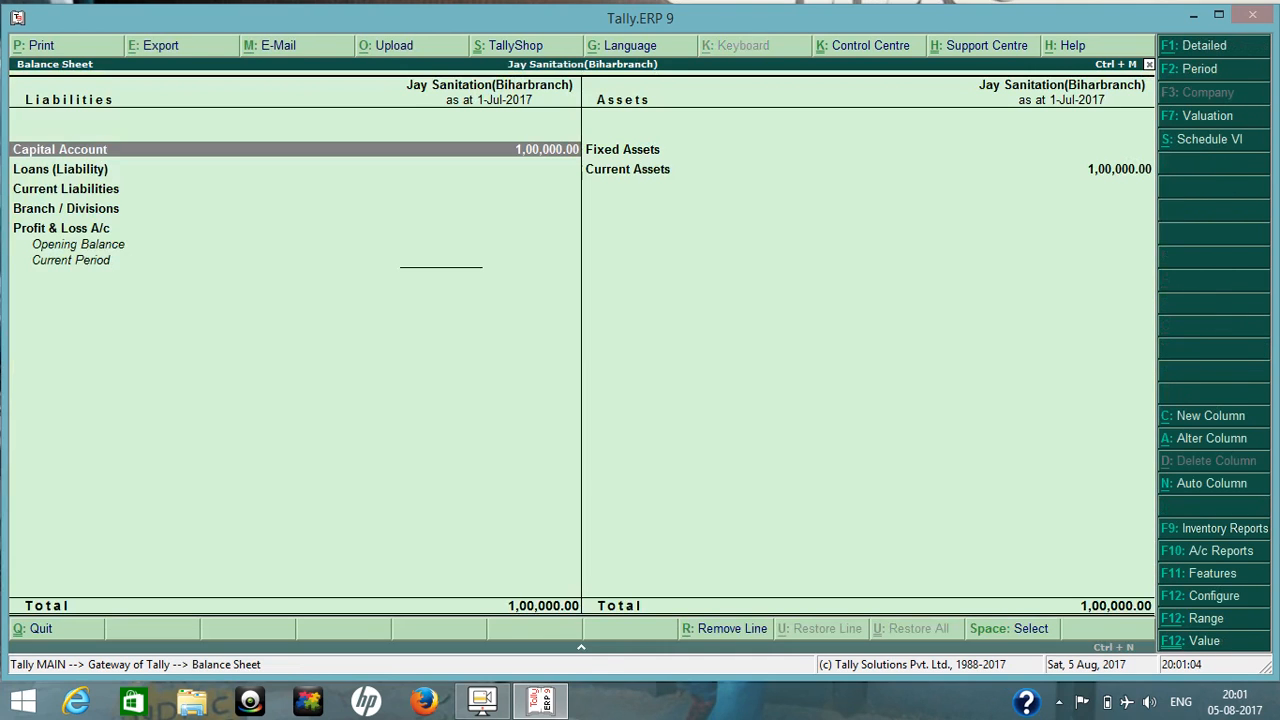
{"action": "key", "text": "Right"}
{"action": "key", "text": "Down"}
{"action": "key", "text": "Return"}
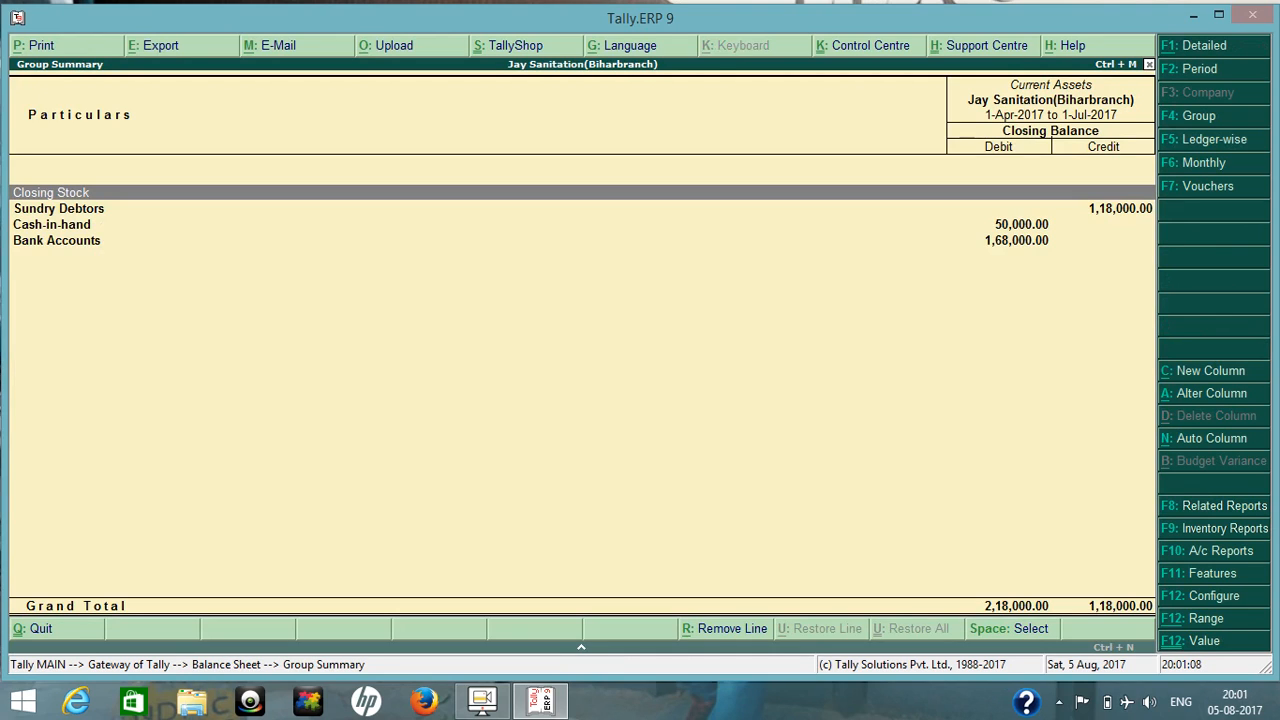
{"action": "key", "text": "Escape"}
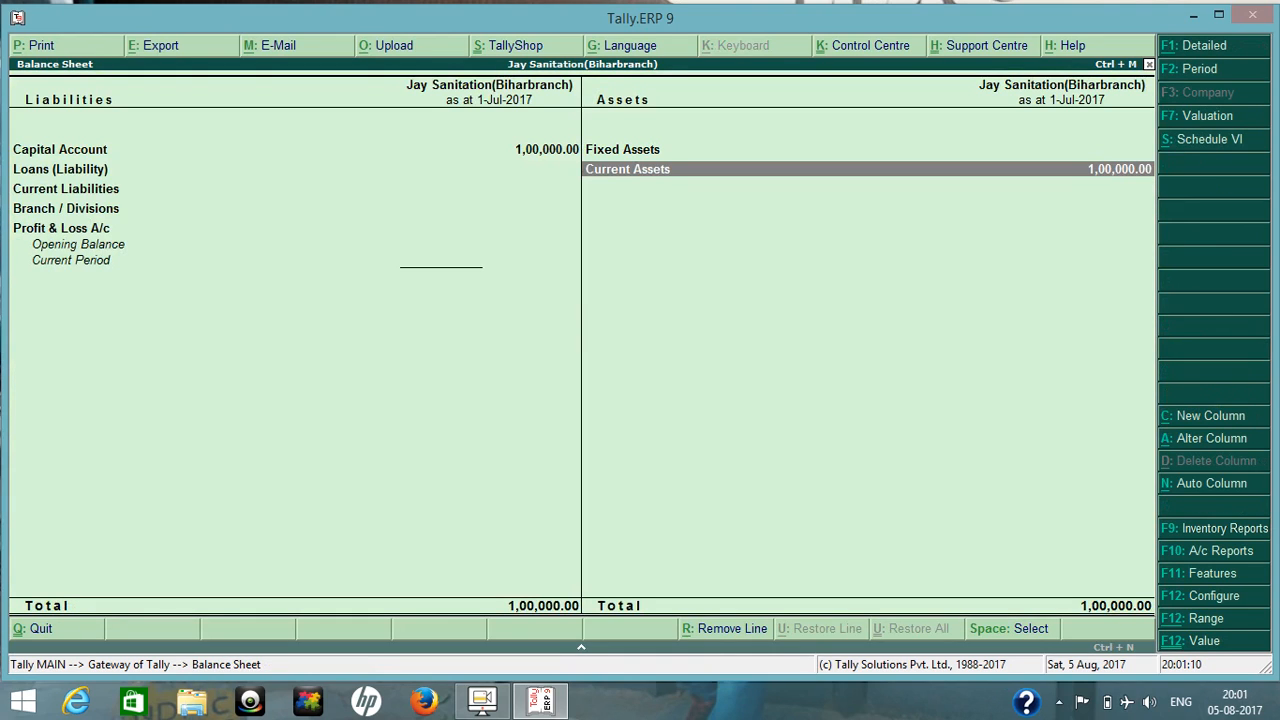
{"action": "key", "text": "Left"}
{"action": "key", "text": "Escape"}
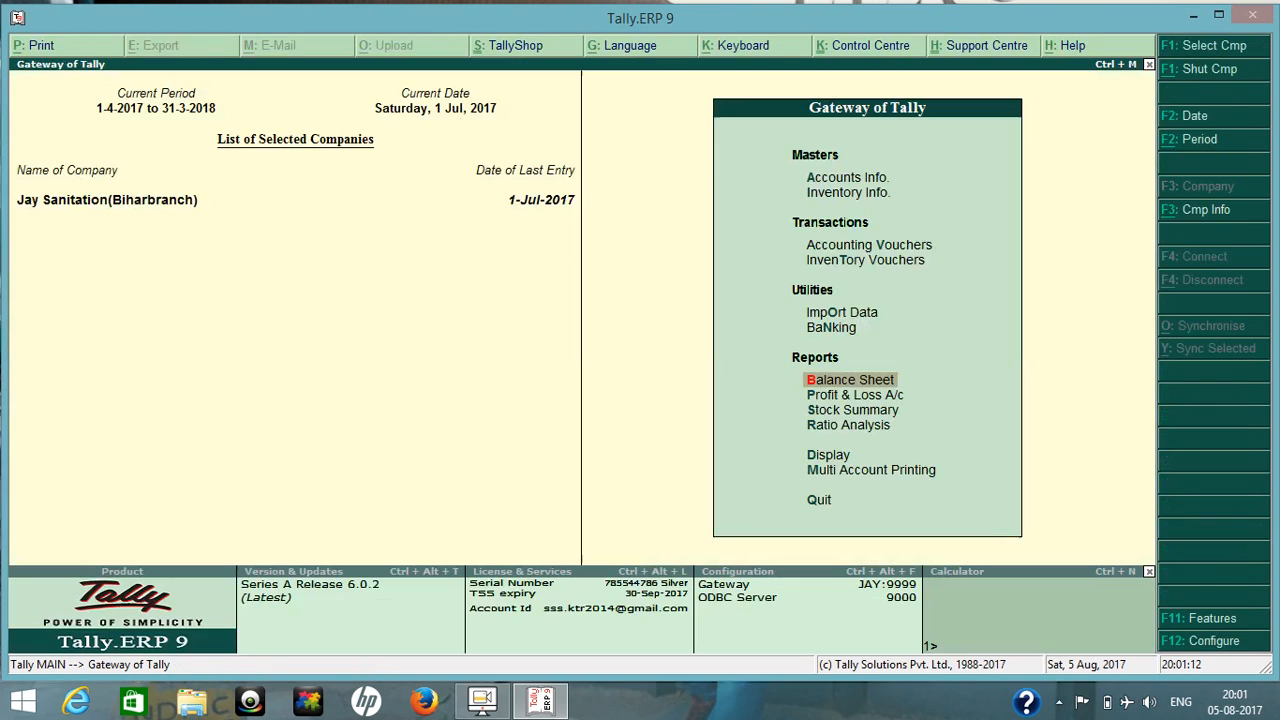
Display the GSTR-1 report from the statutory GST reports.
{"action": "key", "text": "d"}
{"action": "key", "text": "Down"}
{"action": "key", "text": "Down"}
{"action": "key", "text": "Down"}
{"action": "key", "text": "Down"}
{"action": "key", "text": "Down"}
{"action": "key", "text": "Down"}
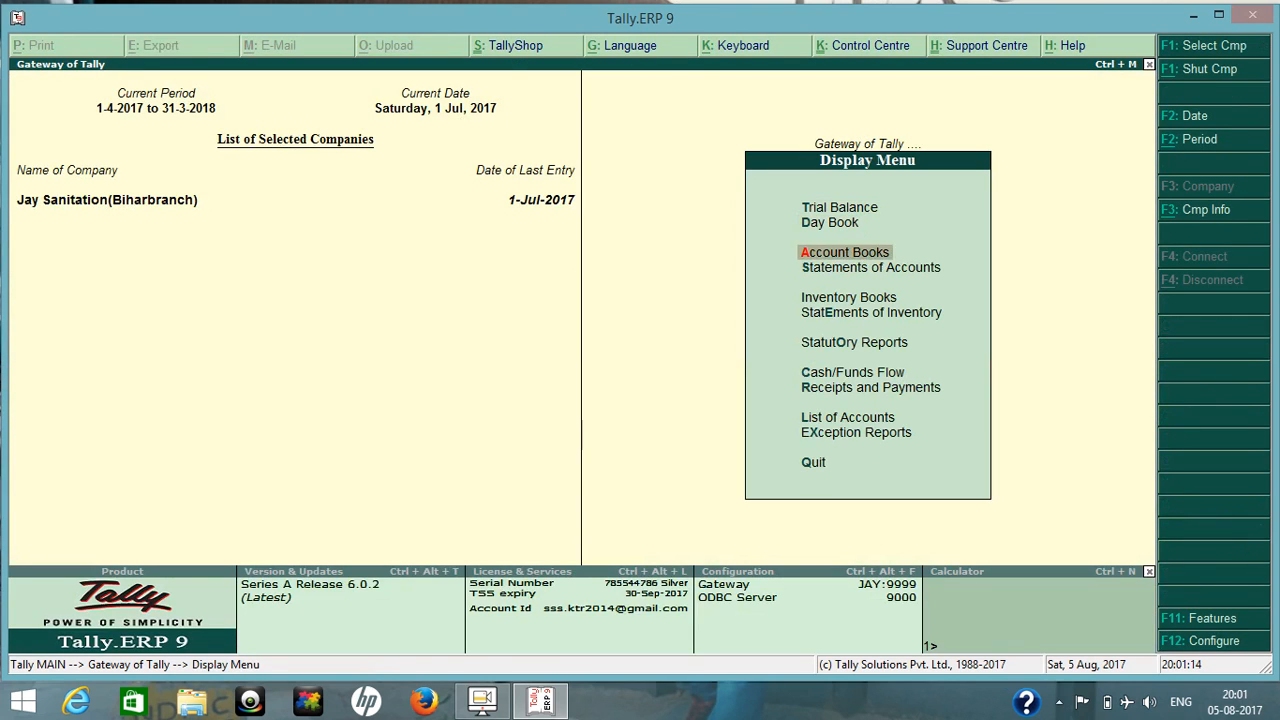
{"action": "key", "text": "Return"}
{"action": "key", "text": "Return"}
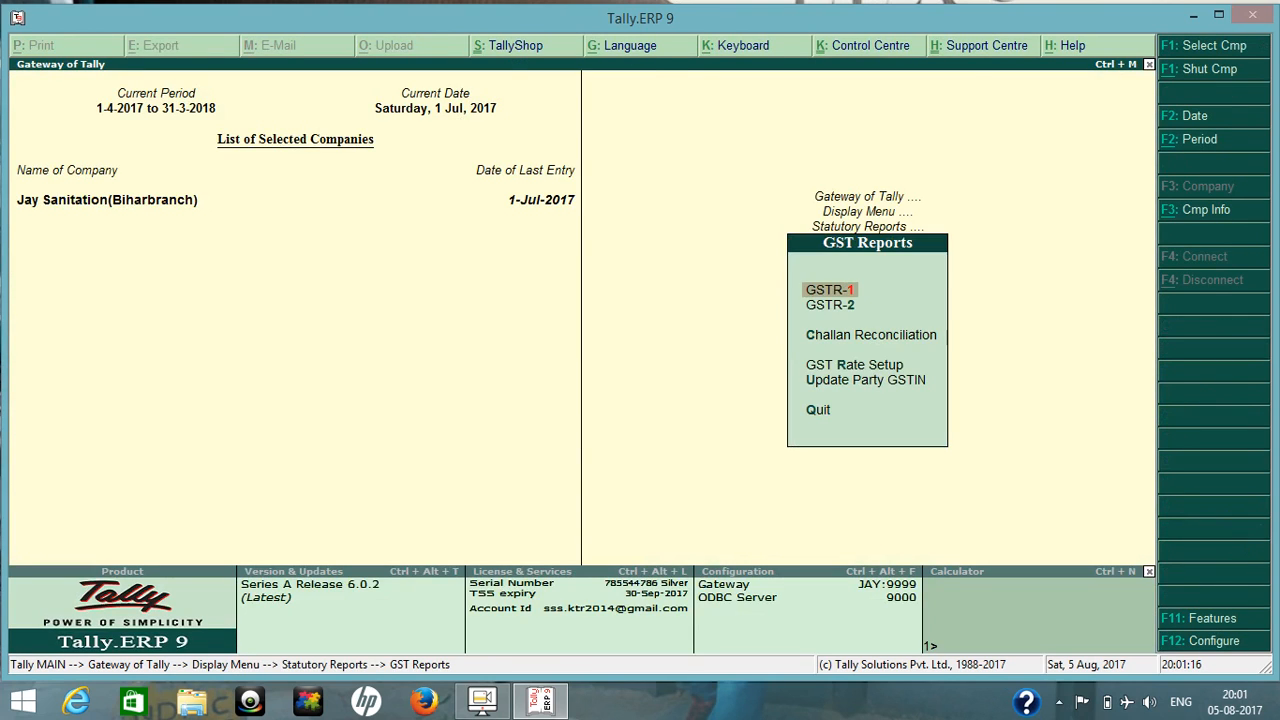
{"action": "key", "text": "Return"}
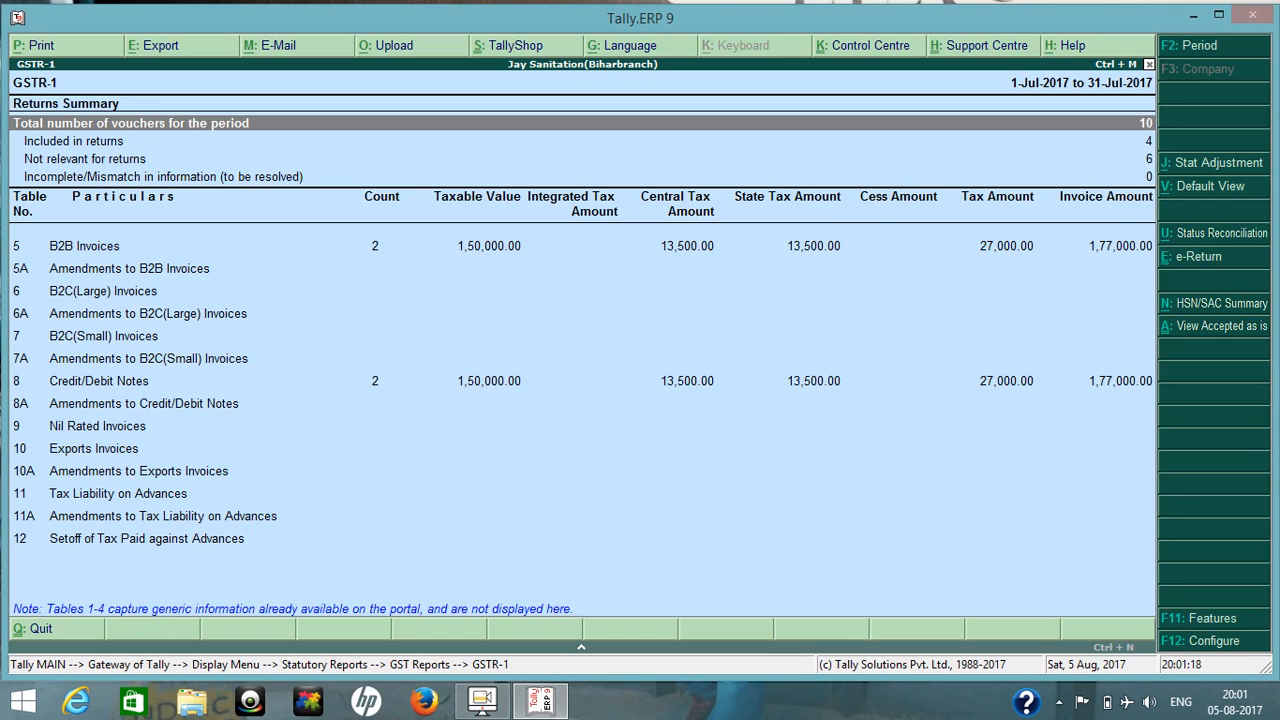
Examine the sales vouchers behind the B2B Invoices row of GSTR-1 and return to the summary.
{"action": "key", "text": "Down"}
{"action": "key", "text": "Down"}
{"action": "key", "text": "Down"}
{"action": "key", "text": "Down"}
{"action": "key", "text": "Down"}
{"action": "key", "text": "Down"}
{"action": "key", "text": "Down"}
{"action": "key", "text": "Down"}
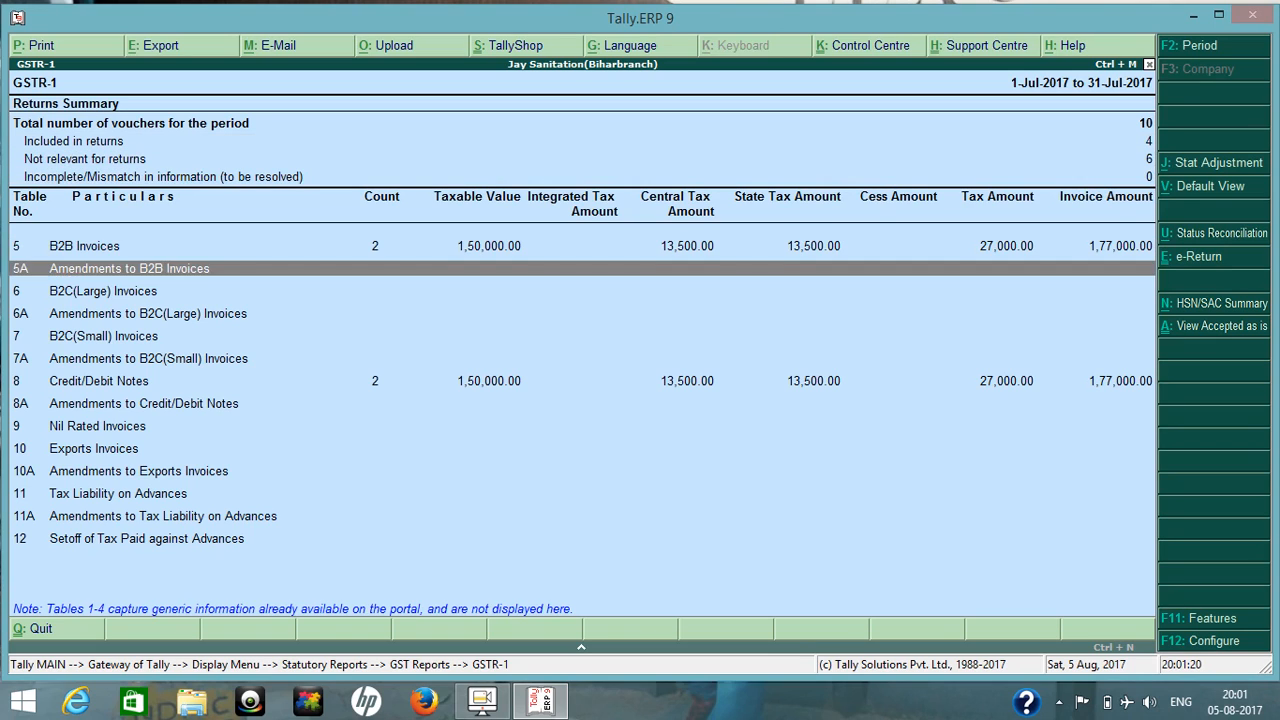
{"action": "key", "text": "Down"}
{"action": "key", "text": "Down"}
{"action": "key", "text": "Up"}
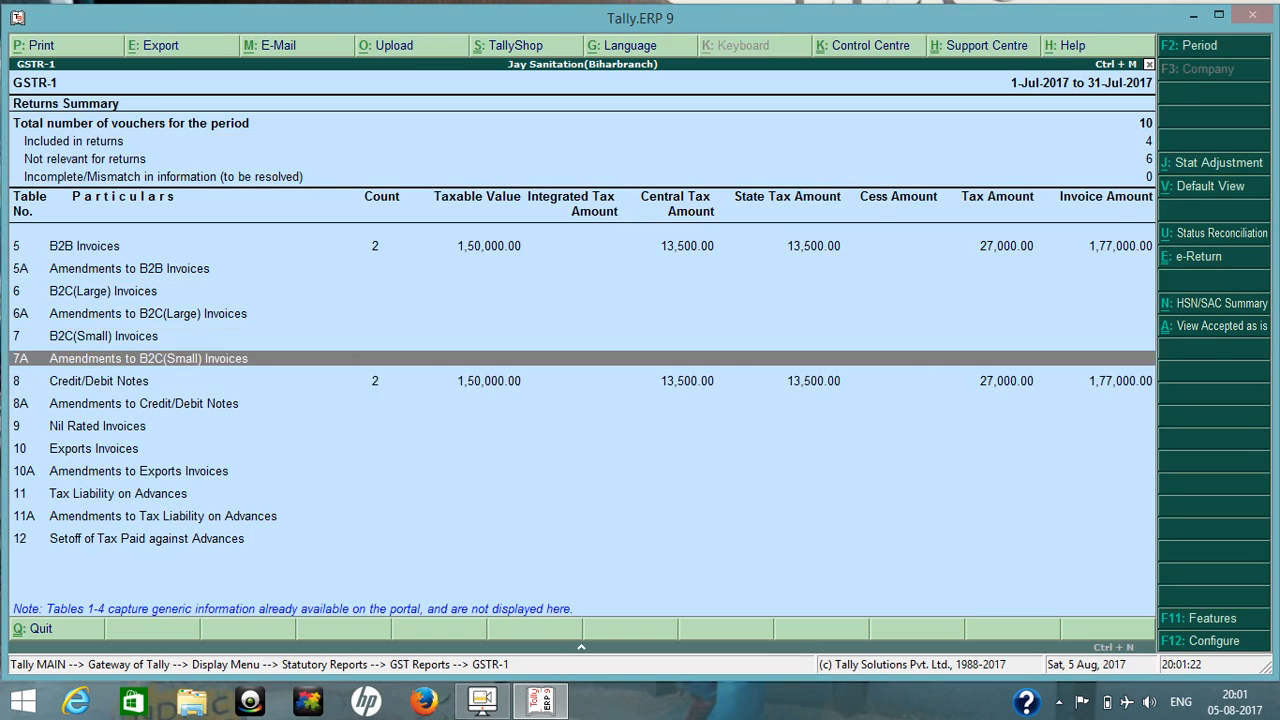
{"action": "key", "text": "Up"}
{"action": "key", "text": "Up"}
{"action": "key", "text": "Up"}
{"action": "key", "text": "Up"}
{"action": "key", "text": "Up"}
{"action": "key", "text": "Return"}
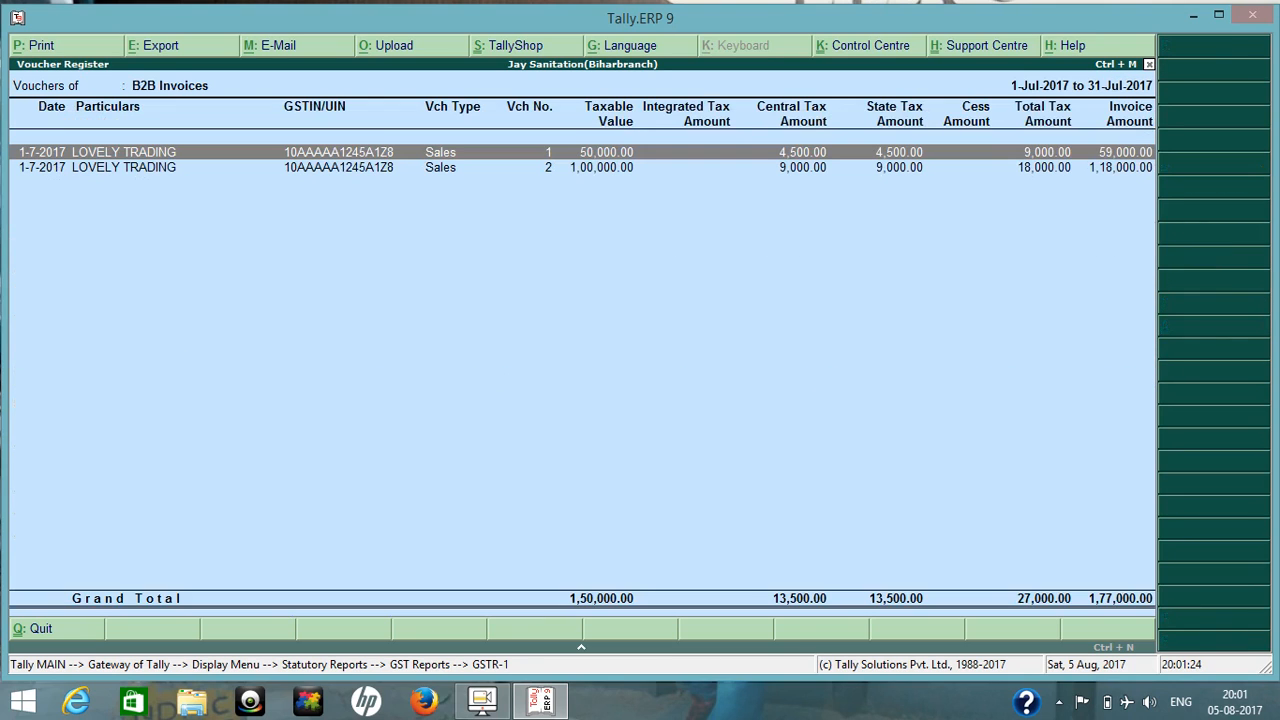
{"action": "key", "text": "Escape"}
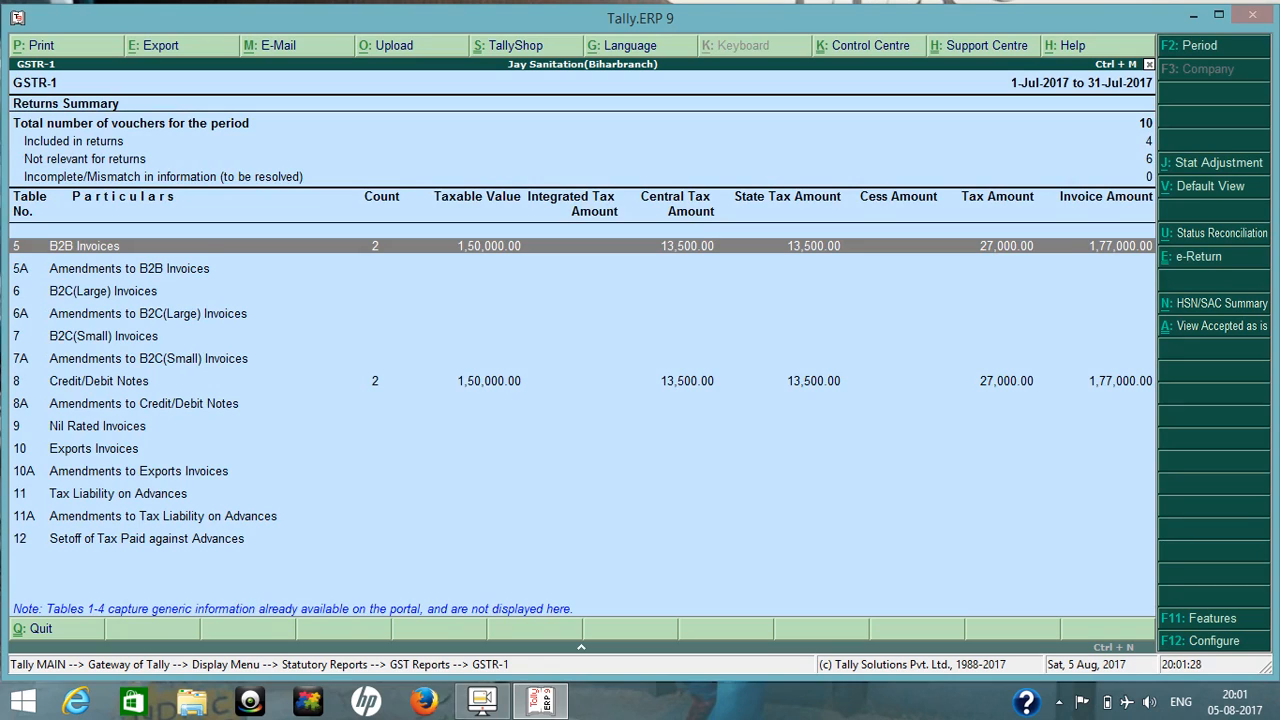
Compare the B2B Invoices and Credit/Debit Notes rows, and list the vouchers behind Credit/Debit Notes.
{"action": "key", "text": "Down"}
{"action": "key", "text": "Down"}
{"action": "key", "text": "Down"}
{"action": "key", "text": "Down"}
{"action": "key", "text": "Down"}
{"action": "key", "text": "Down"}
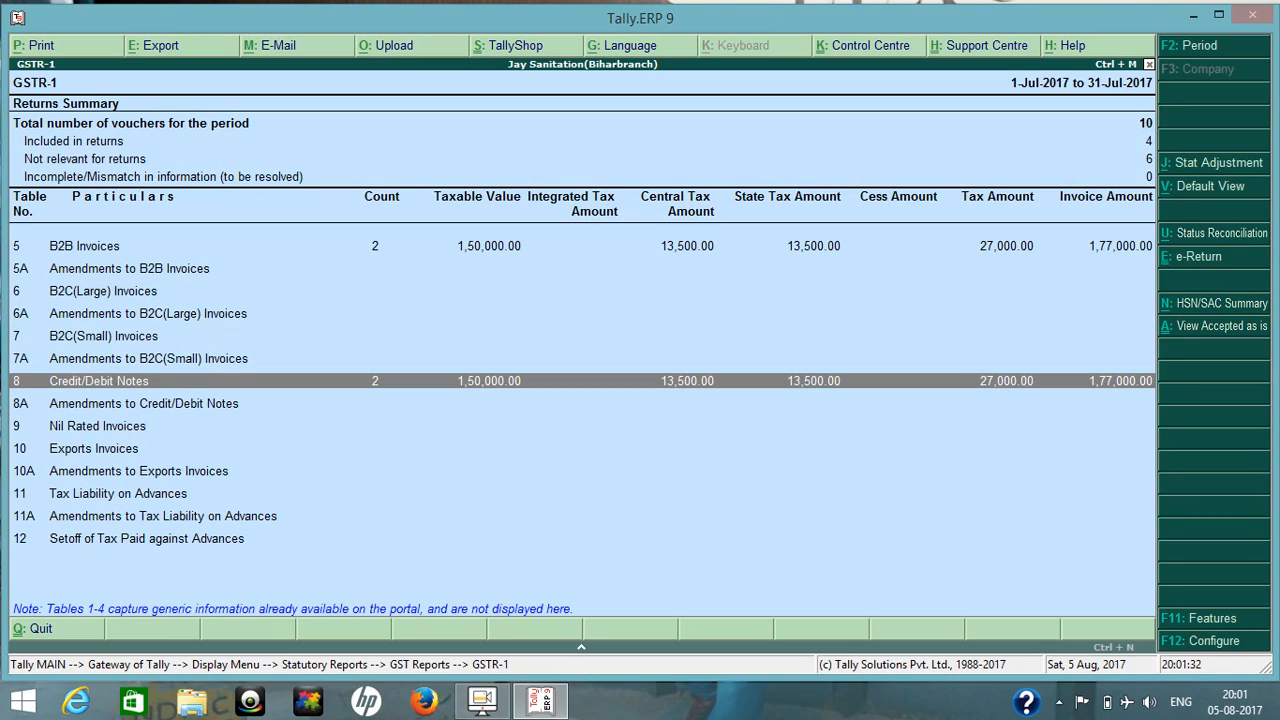
{"action": "key", "text": "Up"}
{"action": "key", "text": "Up"}
{"action": "key", "text": "Up"}
{"action": "key", "text": "Up"}
{"action": "key", "text": "Up"}
{"action": "key", "text": "Up"}
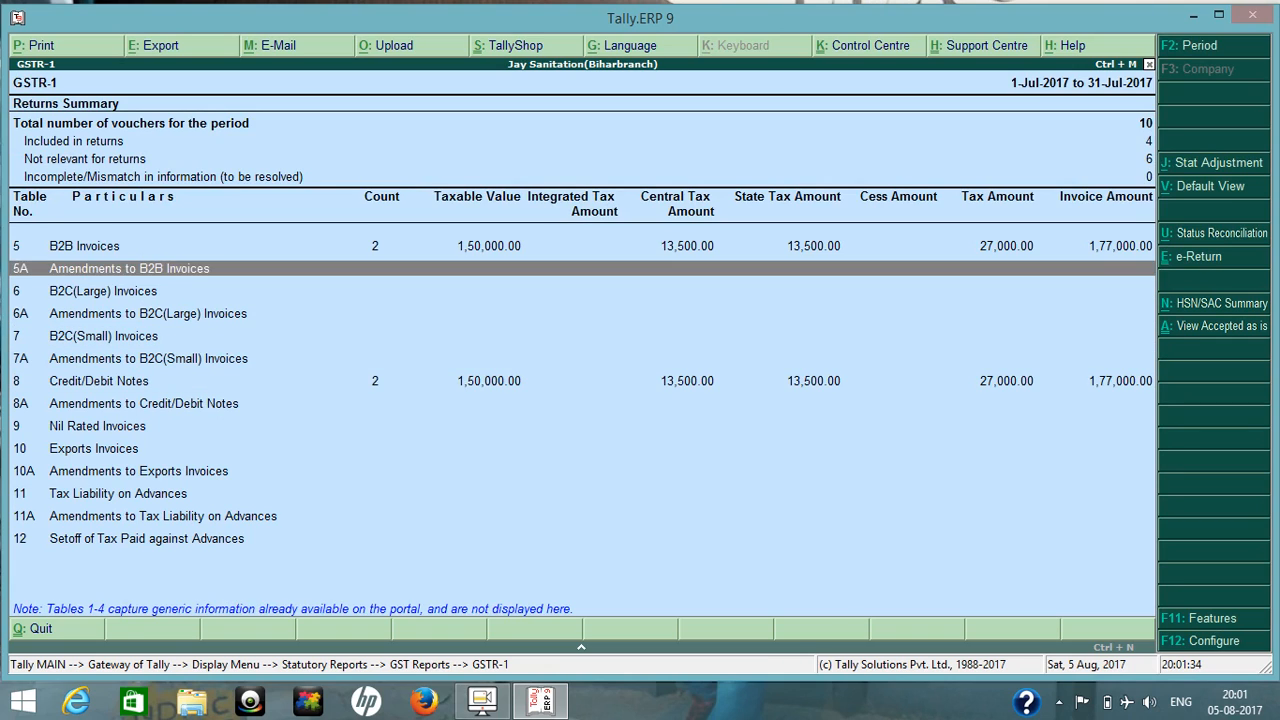
{"action": "key", "text": "Down"}
{"action": "key", "text": "Down"}
{"action": "key", "text": "Down"}
{"action": "key", "text": "Down"}
{"action": "key", "text": "Down"}
{"action": "key", "text": "Down"}
{"action": "key", "text": "Return"}
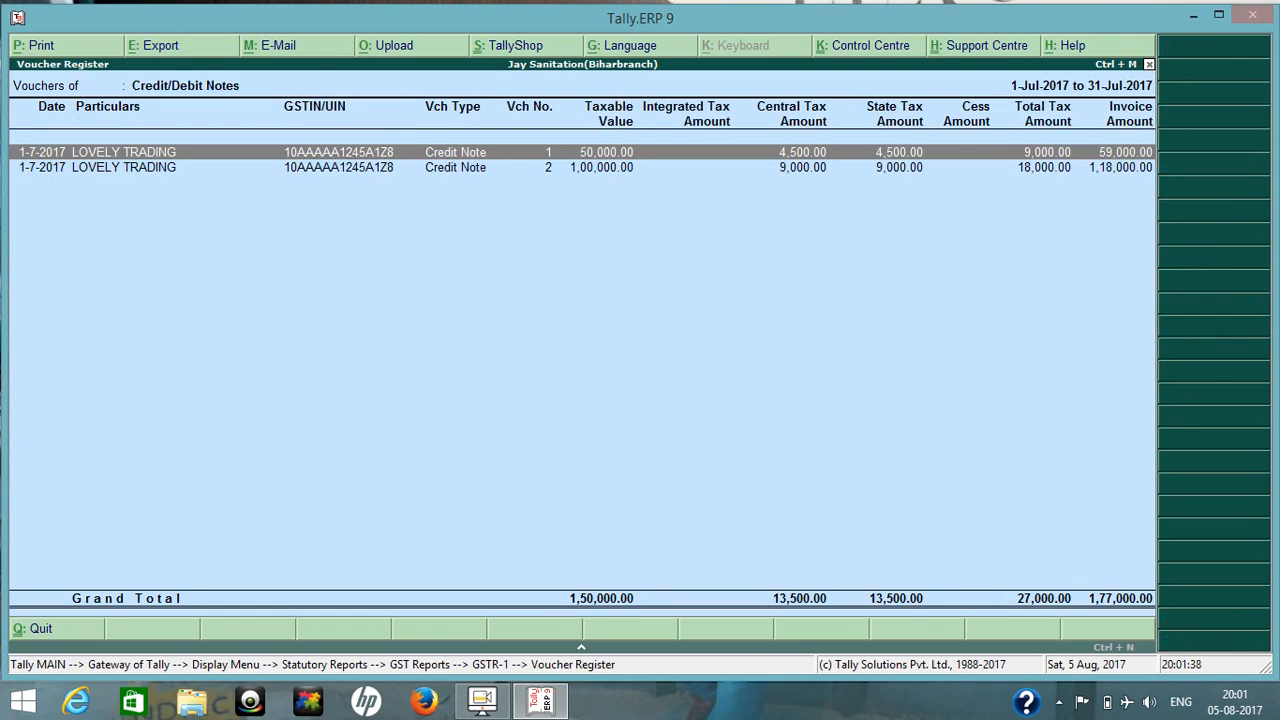
Inspect LOVELY TRADING's credit note no. 2, leave it without changes and return to the GSTR-1 summary.
{"action": "key", "text": "Down"}
{"action": "key", "text": "Return"}
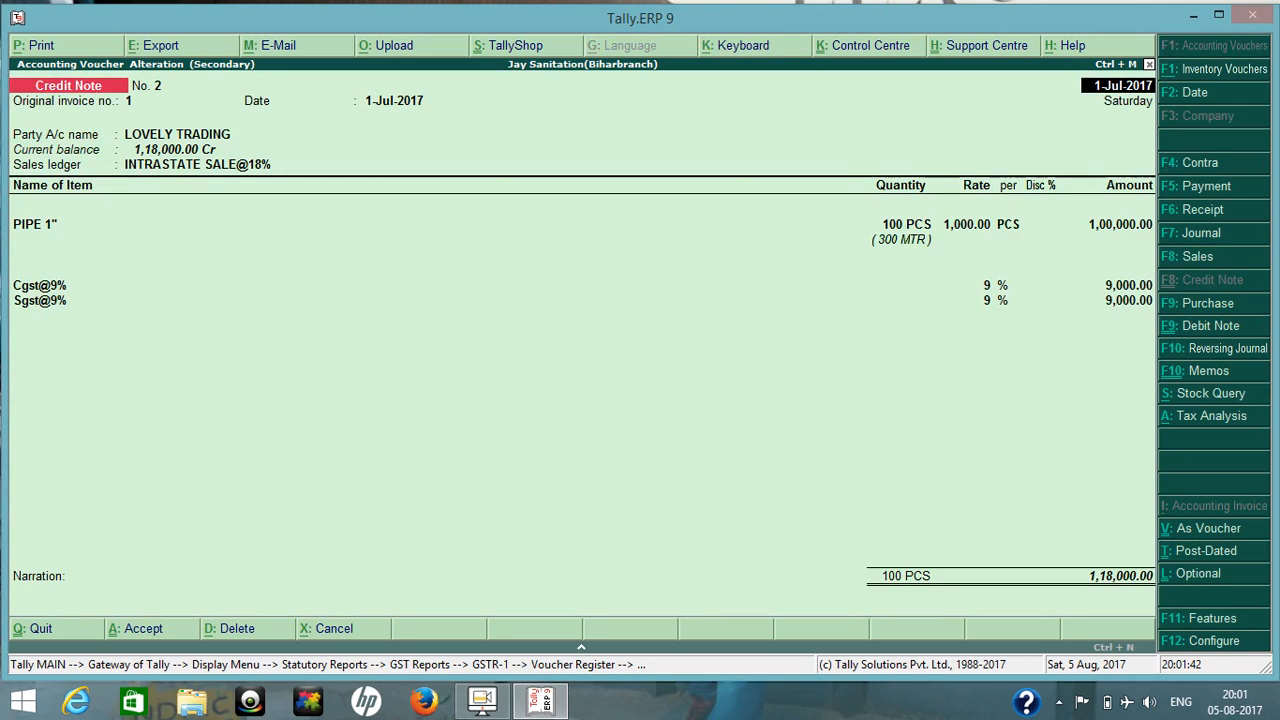
{"action": "key", "text": "Escape"}
{"action": "key", "text": "y"}
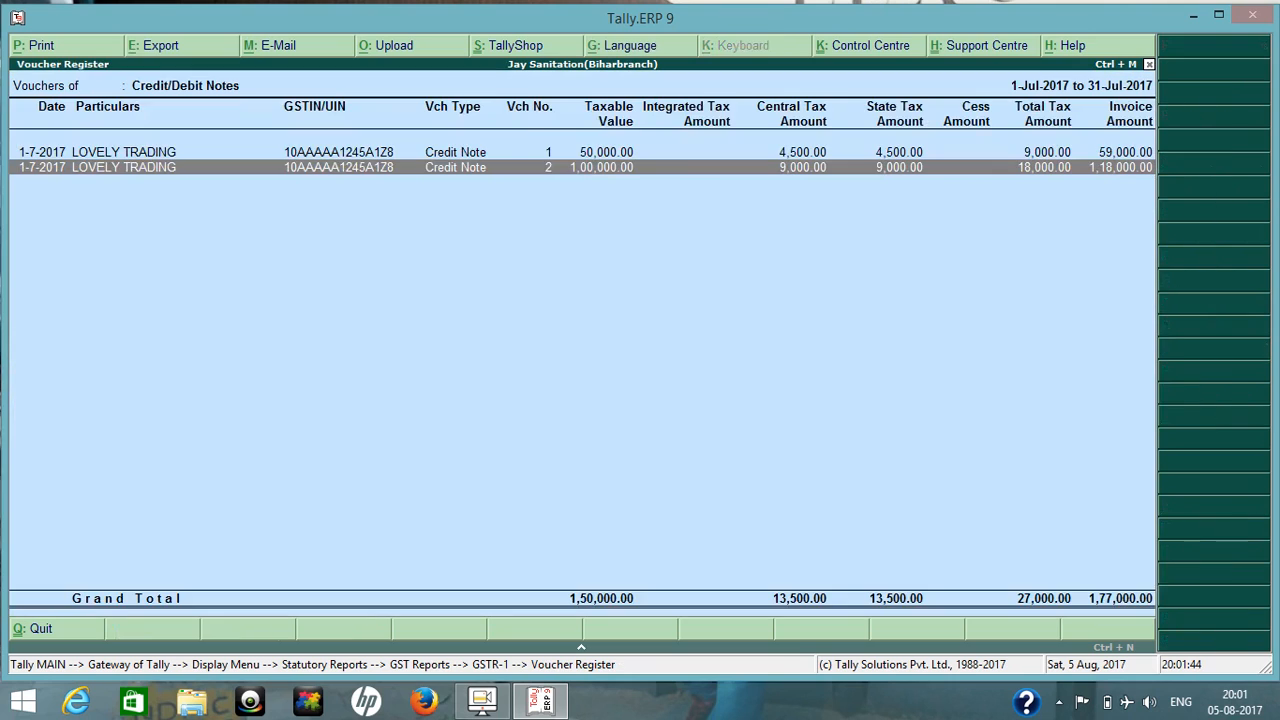
{"action": "key", "text": "Escape"}
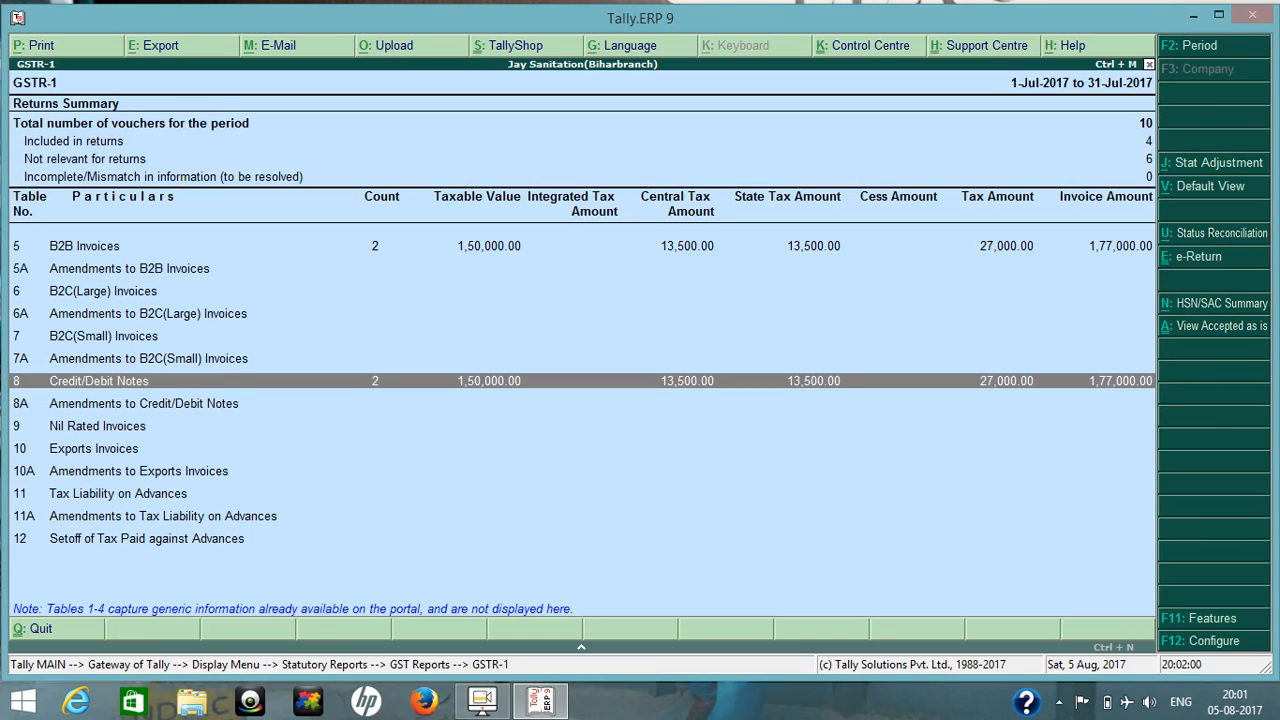
Look over the GSTR-1 summary tables once more and return to the Gateway.
{"action": "key", "text": "Up"}
{"action": "key", "text": "Up"}
{"action": "key", "text": "Up"}
{"action": "key", "text": "Up"}
{"action": "key", "text": "Up"}
{"action": "key", "text": "Up"}
{"action": "key", "text": "Up"}
{"action": "key", "text": "Up"}
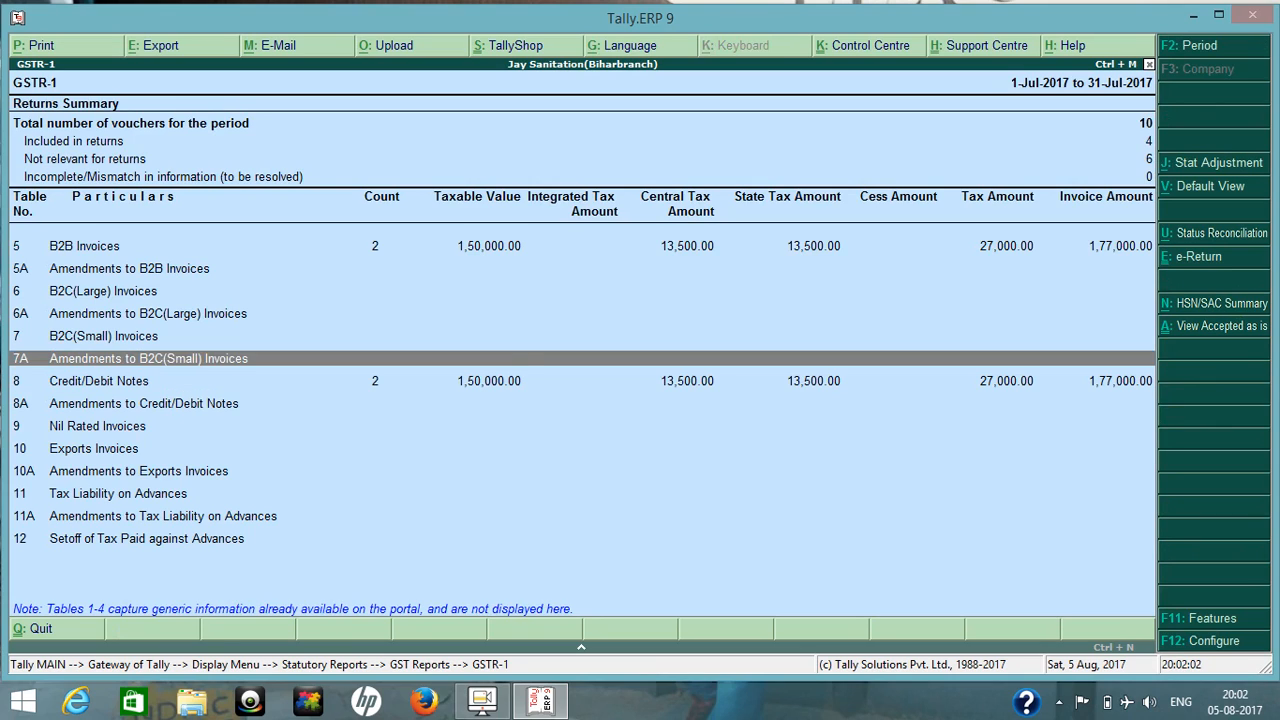
{"action": "key", "text": "Down"}
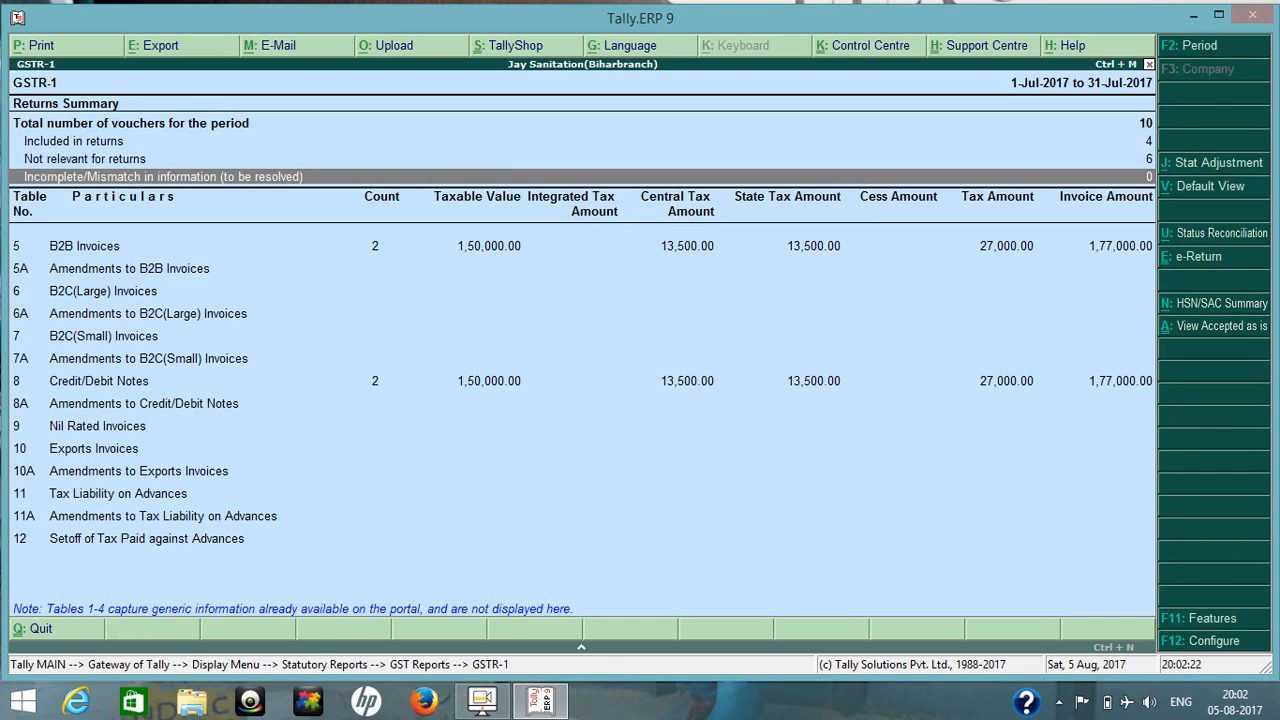
{"action": "key", "text": "Escape"}
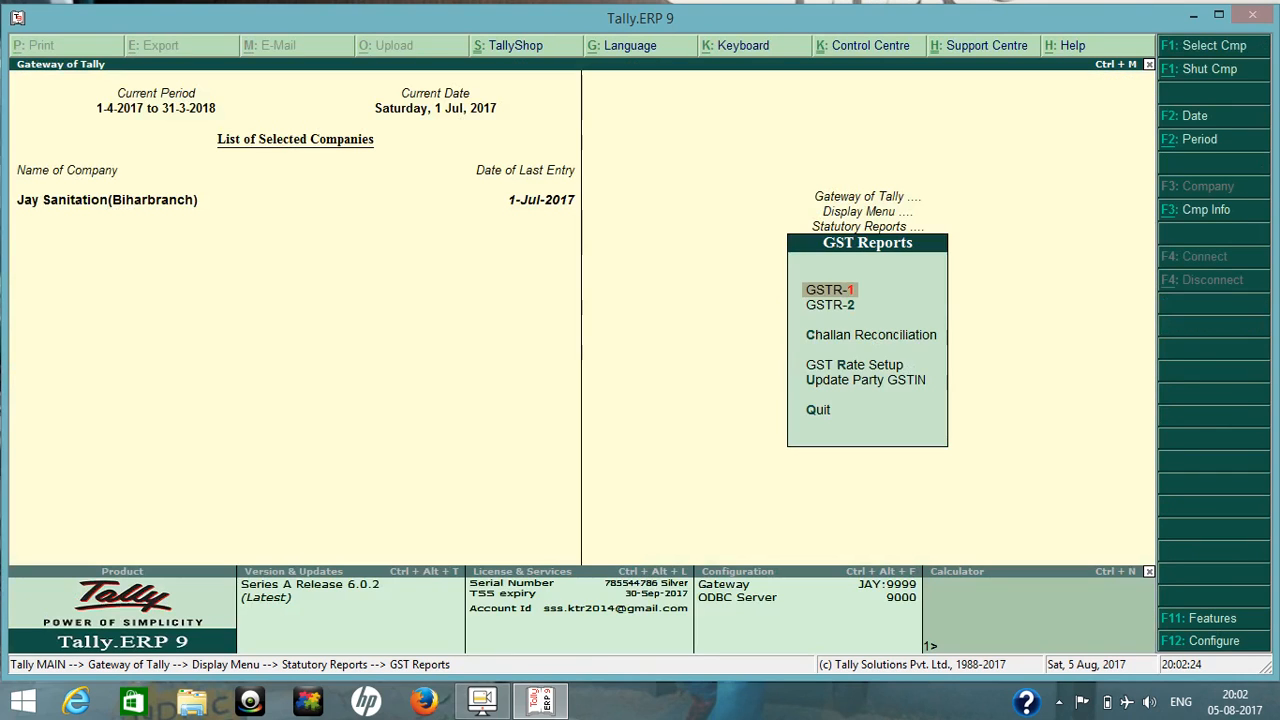
{"action": "key", "text": "Escape"}
{"action": "key", "text": "Escape"}
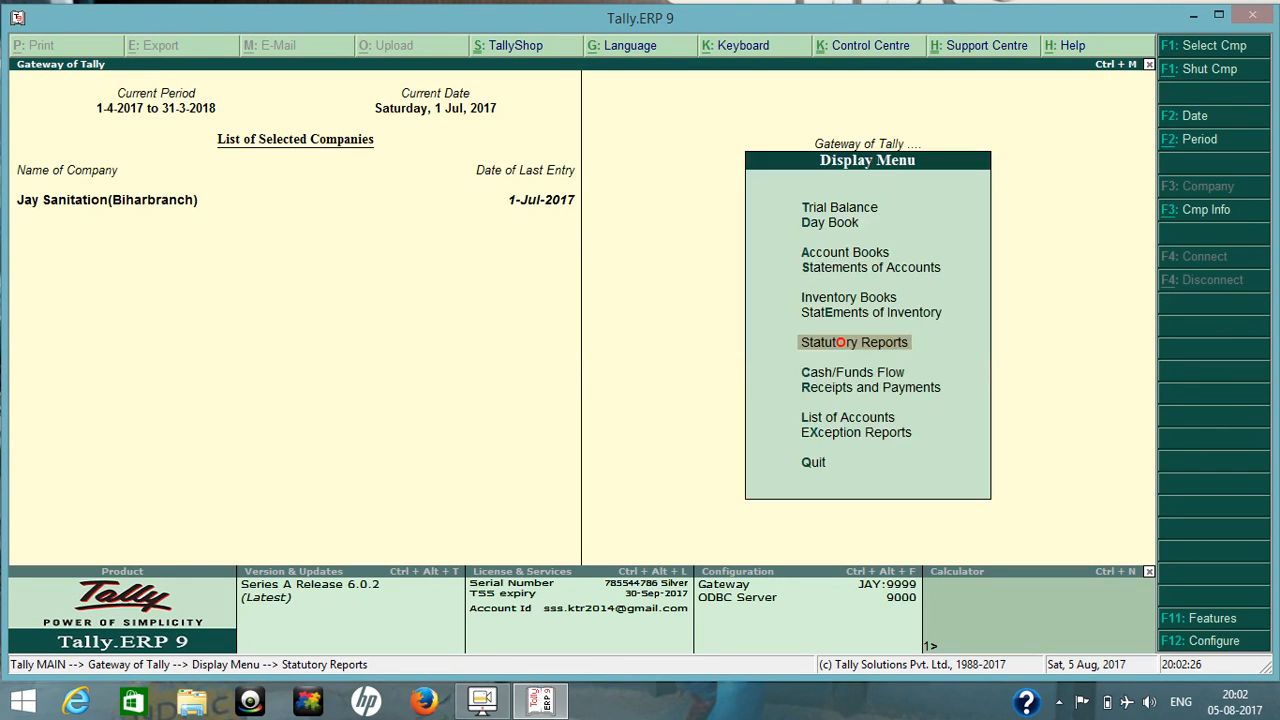
{"action": "key", "text": "Escape"}
Start a payment voucher with HDFC BANK as the paying account.
{"action": "key", "text": "ctrl+F8"}
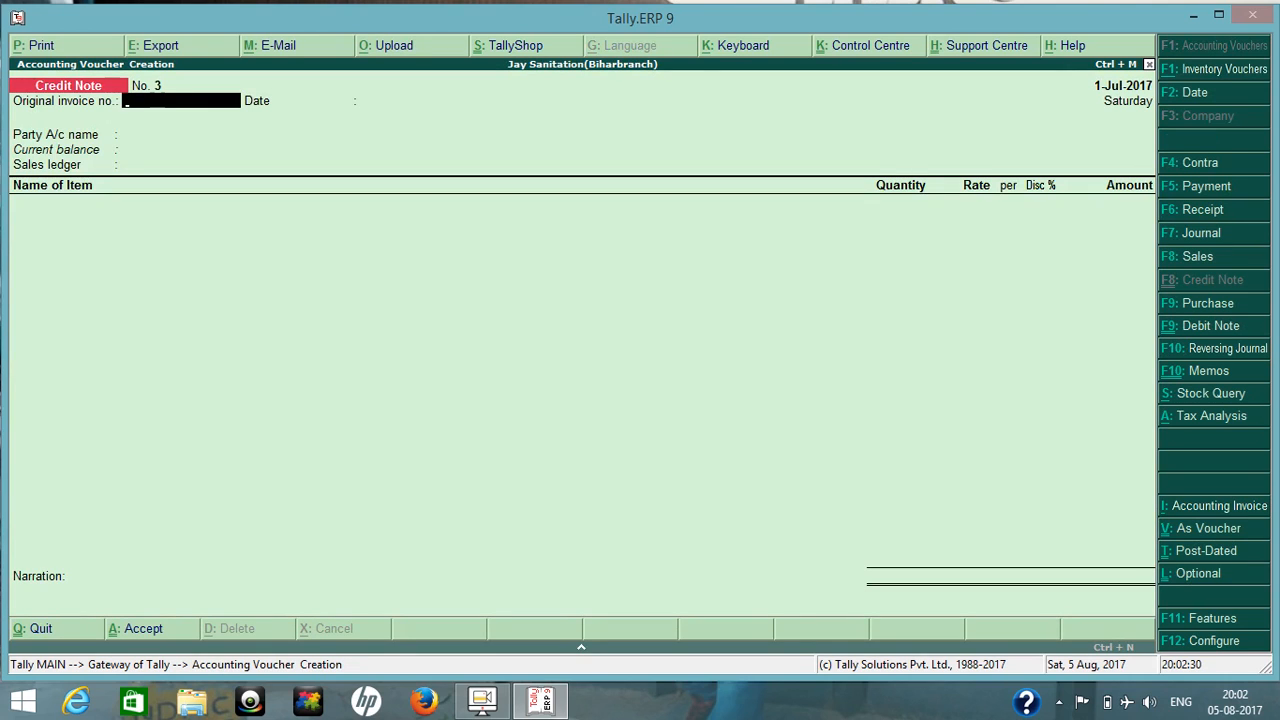
{"action": "key", "text": "F5"}
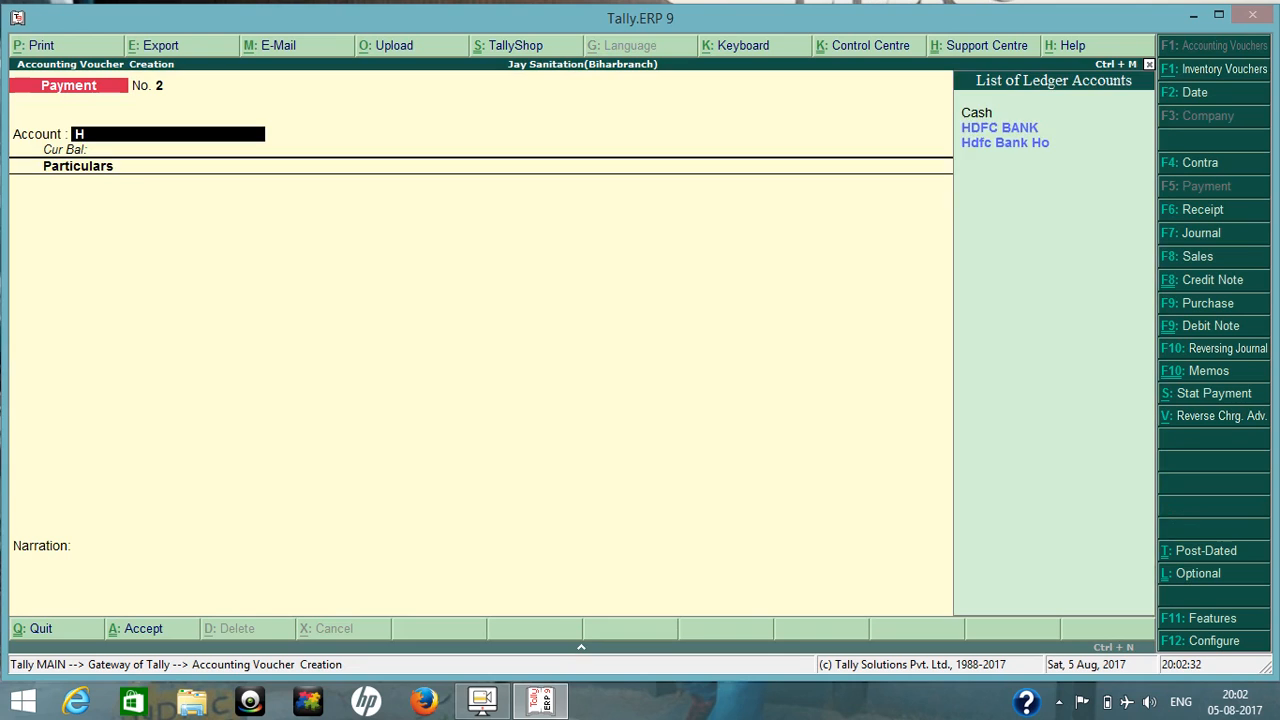
{"action": "key", "text": "Down"}
{"action": "key", "text": "Return"}
Enter LOVELY TRADING as the payment's party ledger with an amount of 1,18,000.
{"action": "type", "text": "Lo"}
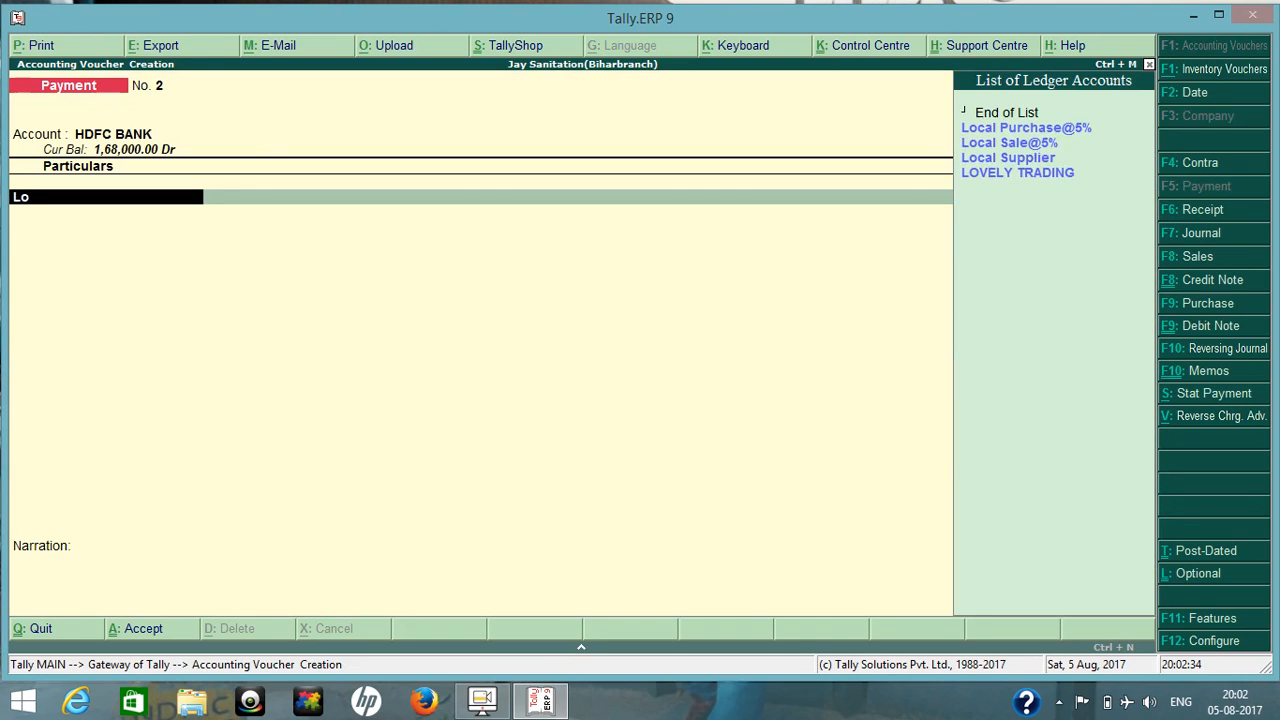
{"action": "key", "text": "Down"}
{"action": "key", "text": "Down"}
{"action": "key", "text": "Down"}
{"action": "key", "text": "Return"}
{"action": "type", "text": "1"}
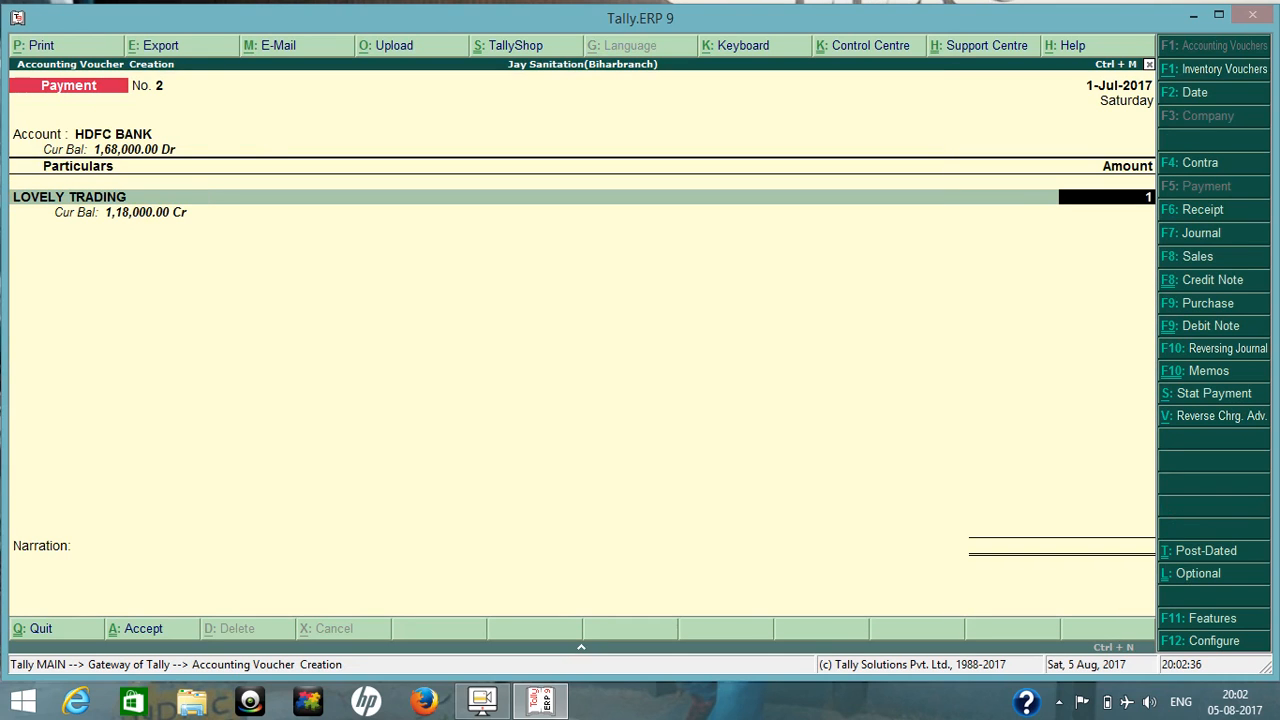
{"action": "type", "text": ",18,000"}
{"action": "key", "text": "Return"}
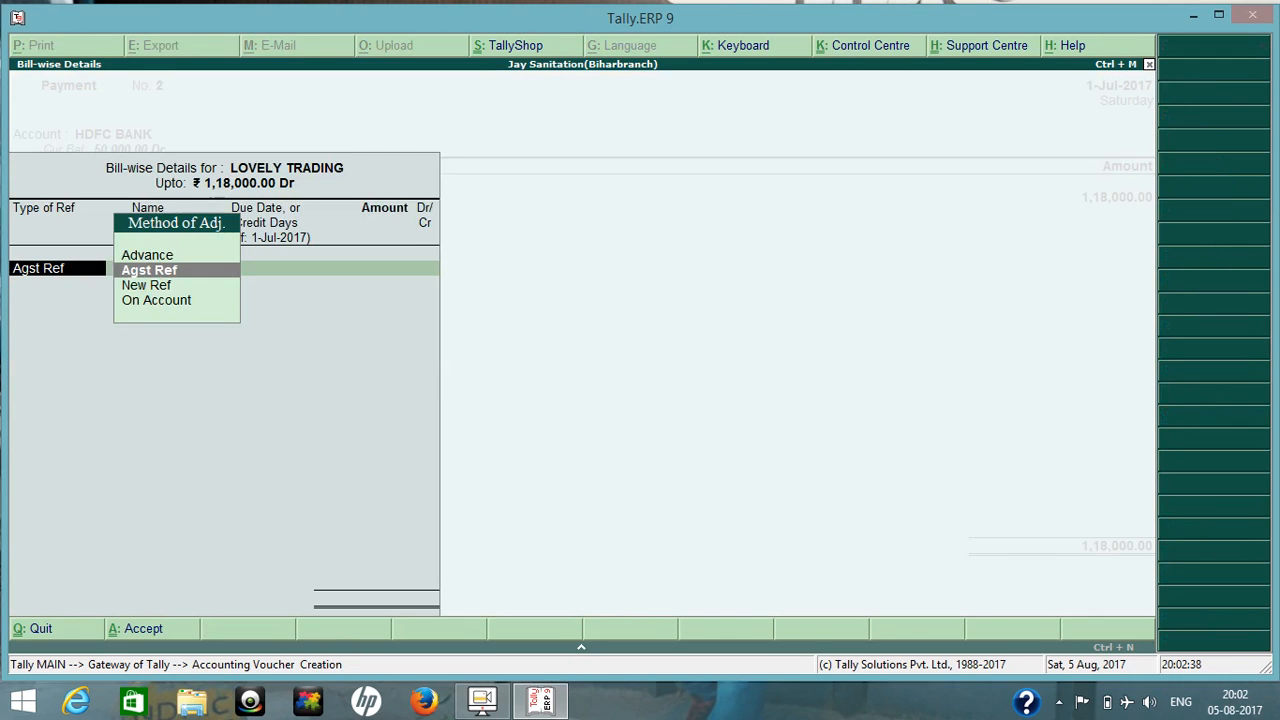
Allocate LOVELY TRADING's full payment amount as On Account in the bill-wise details.
{"action": "key", "text": "Down"}
{"action": "key", "text": "Down"}
{"action": "key", "text": "Return"}
Save the payment voucher without a narration and return to the Gateway.
{"action": "key", "text": "Return"}
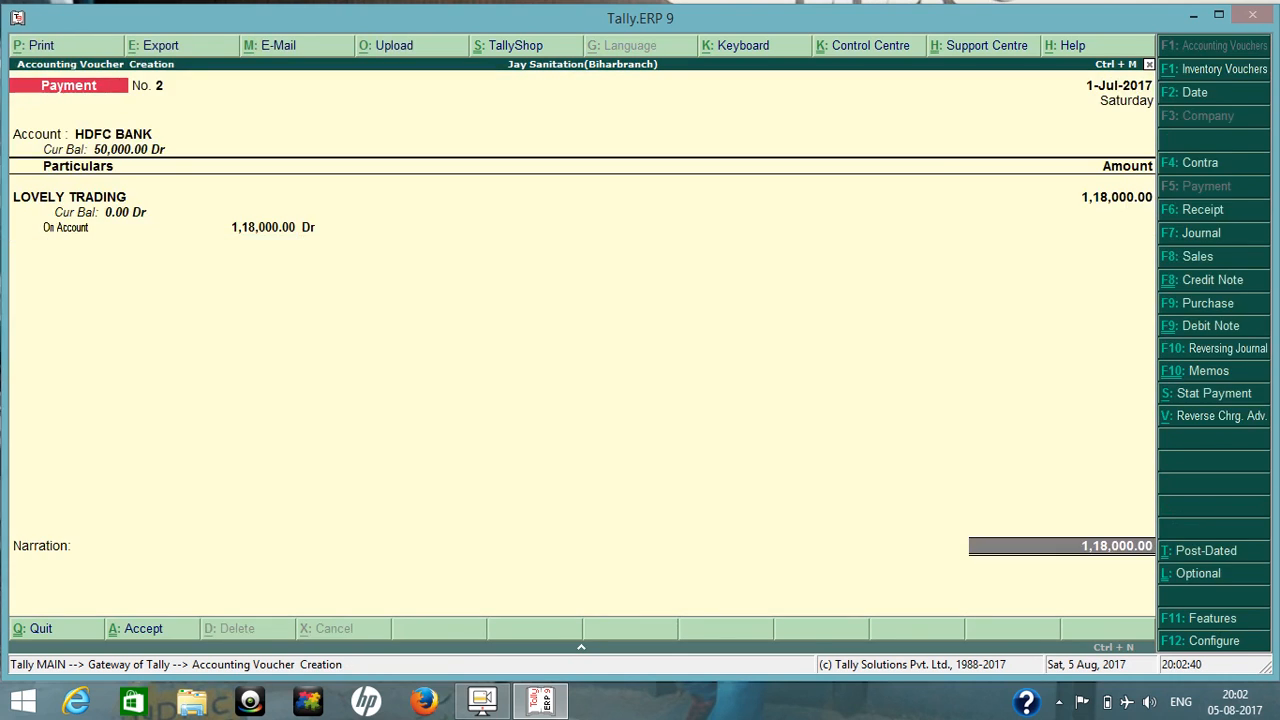
{"action": "key", "text": "Return"}
{"action": "key", "text": "Return"}
{"action": "key", "text": "Return"}
{"action": "key", "text": "Return"}
{"action": "key", "text": "Return"}
{"action": "key", "text": "Escape"}
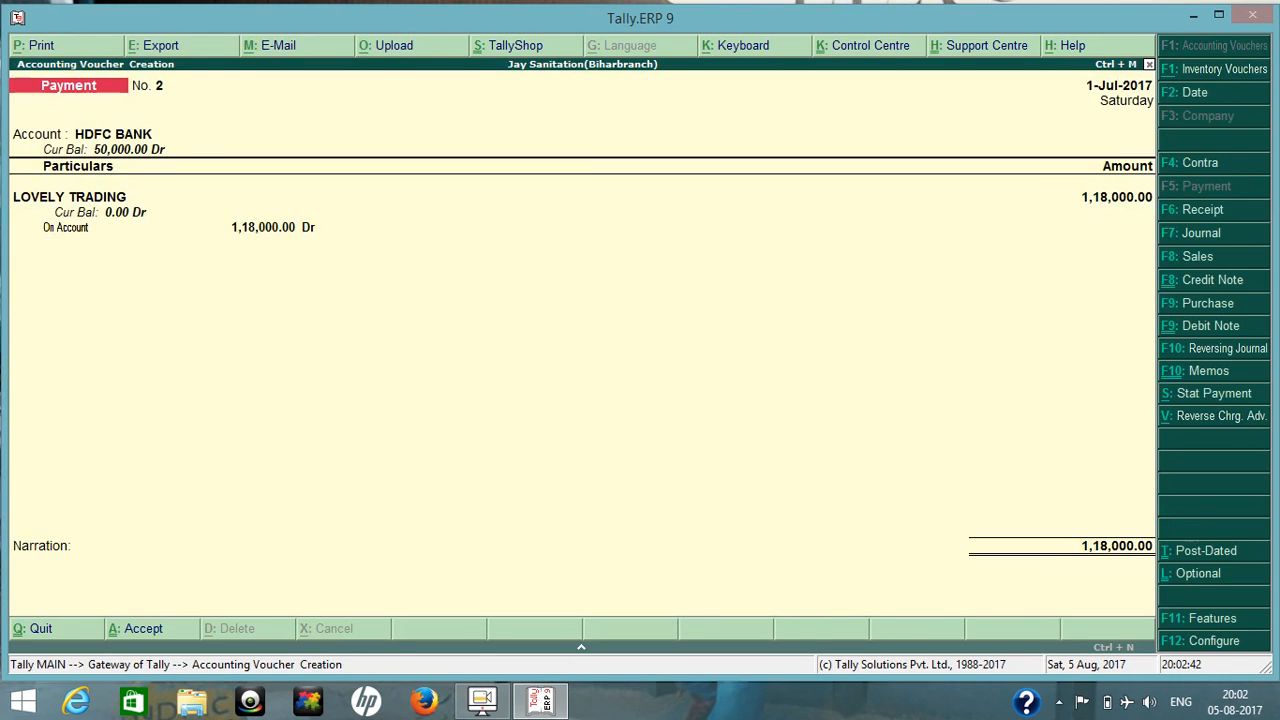
{"action": "key", "text": "ctrl+a"}
{"action": "key", "text": "Escape"}
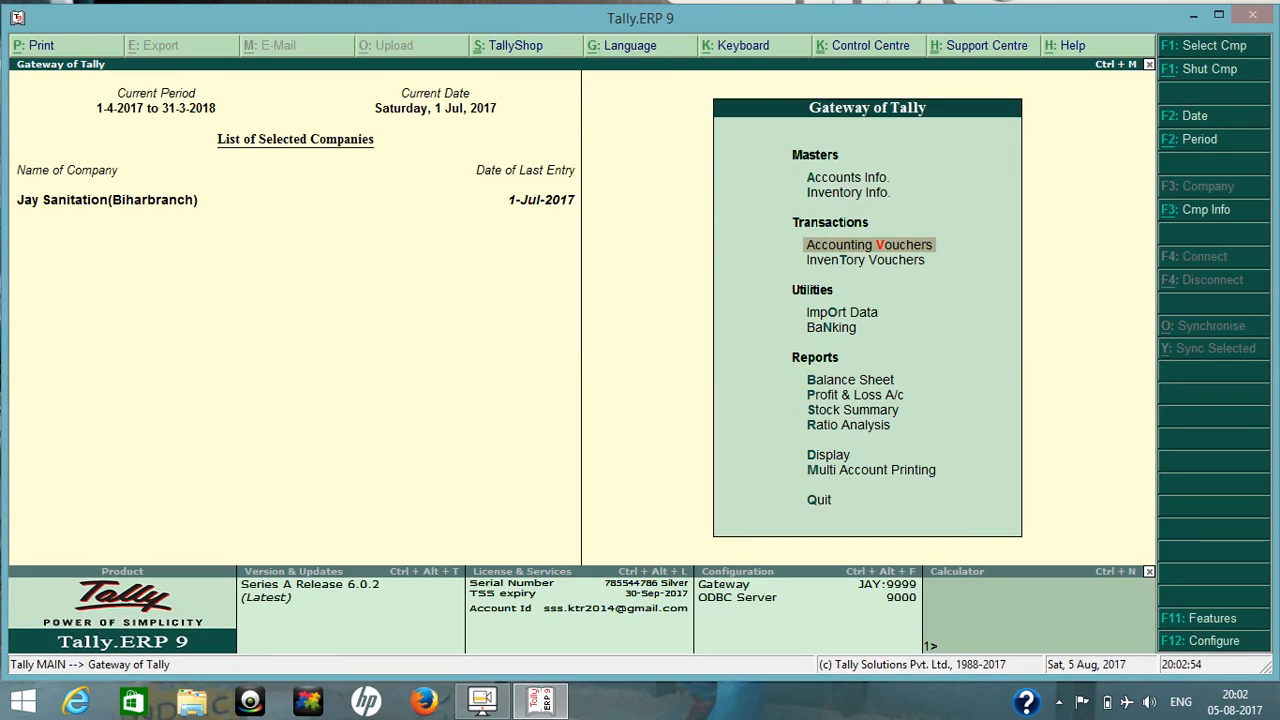
{"action": "left_click", "coordinate": [482, 701]}
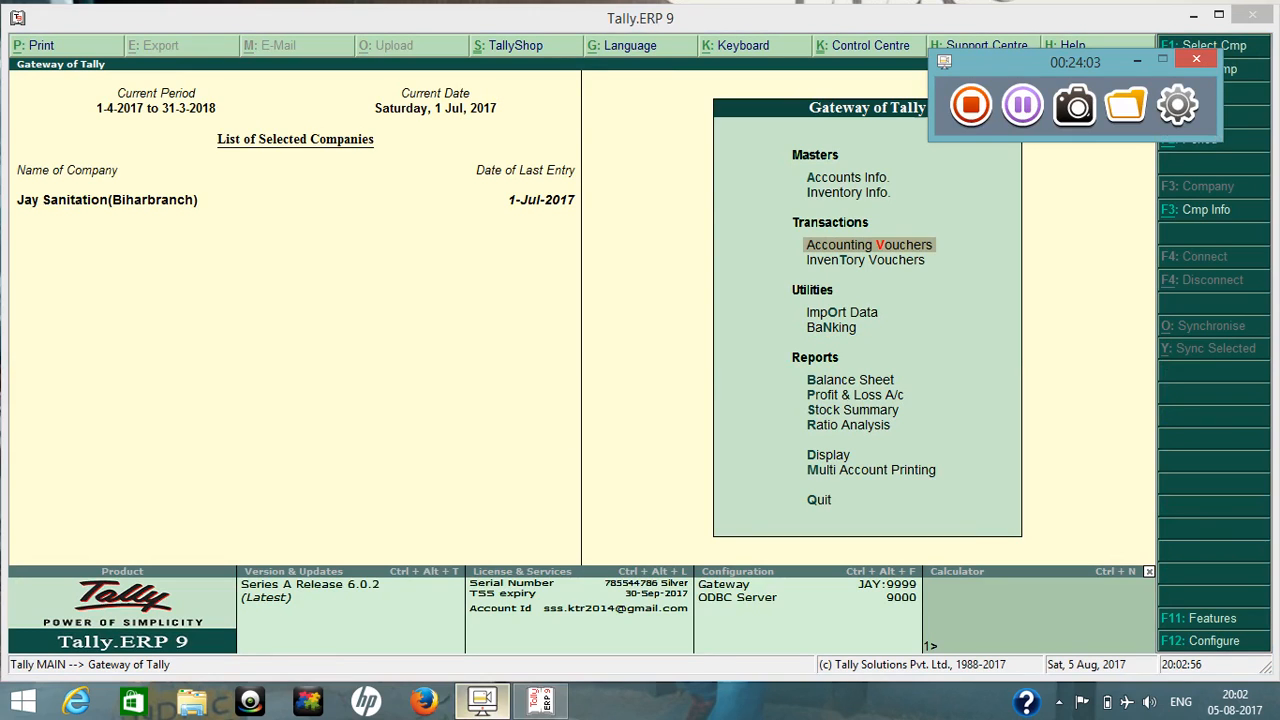